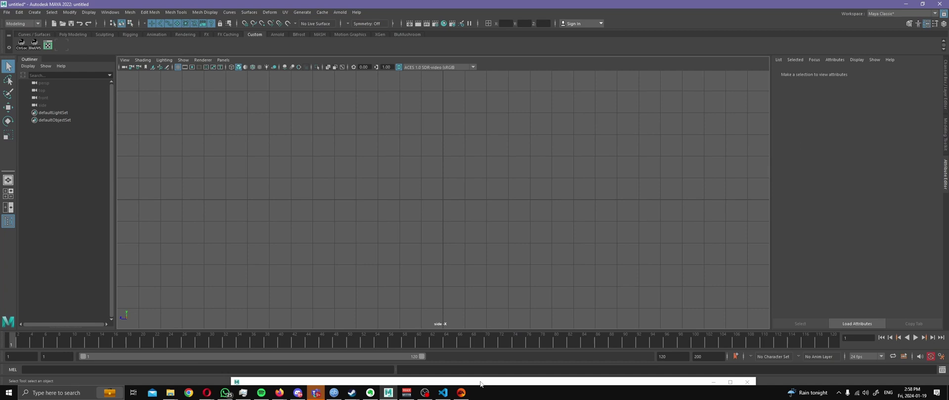
# Switch to Visual Studio Code and read through the notes on adding, cancelling and multiplying waves
pyautogui.click(444, 390)
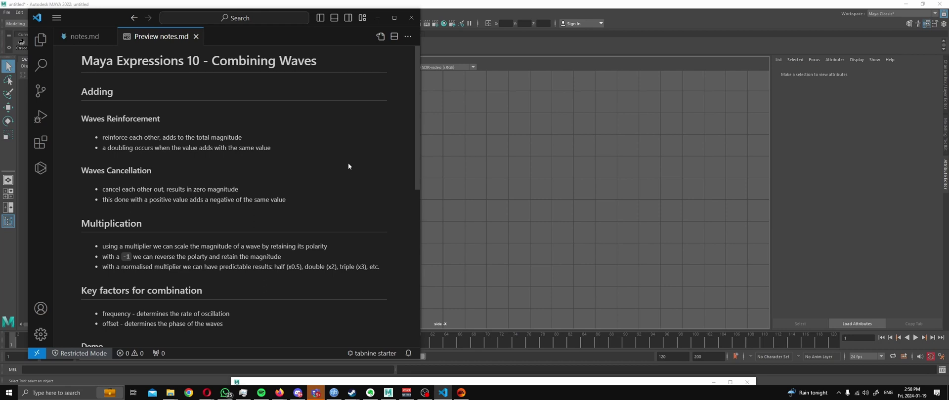
pyautogui.scroll(-3, 348, 166)
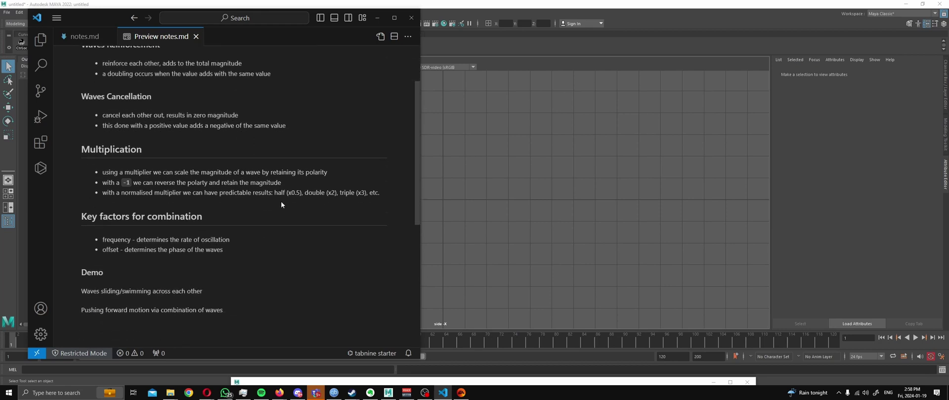
pyautogui.moveTo(416, 201); pyautogui.dragTo(414, 158)
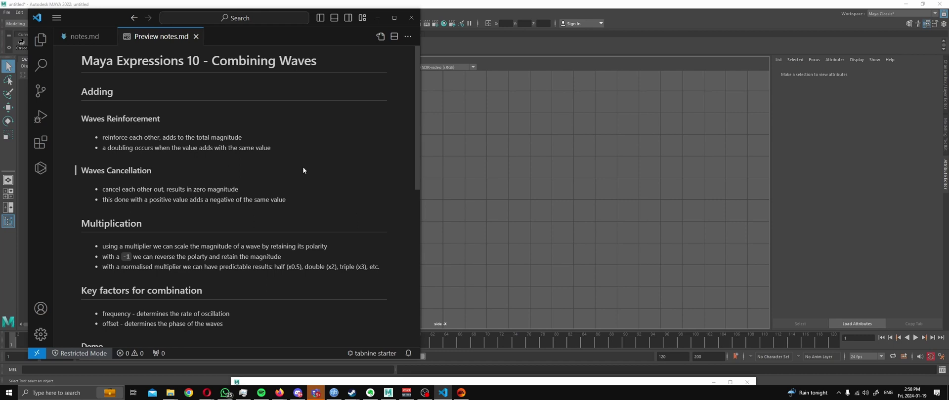
# Return to Maya, create a polygon cube at the origin and show its channels in the perspective view
pyautogui.click(685, 188)
pyautogui.keyDown('shift'); pyautogui.moveTo(535, 164); pyautogui.dragTo(531, 184, button='right'); pyautogui.keyUp('shift')
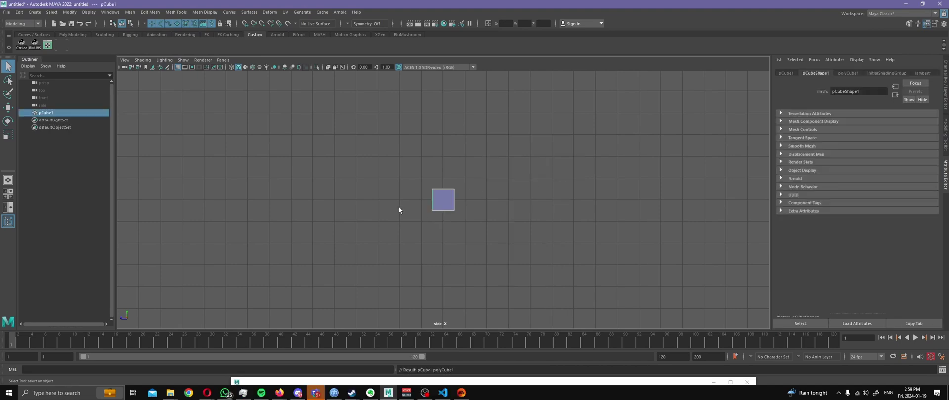
pyautogui.press('w')
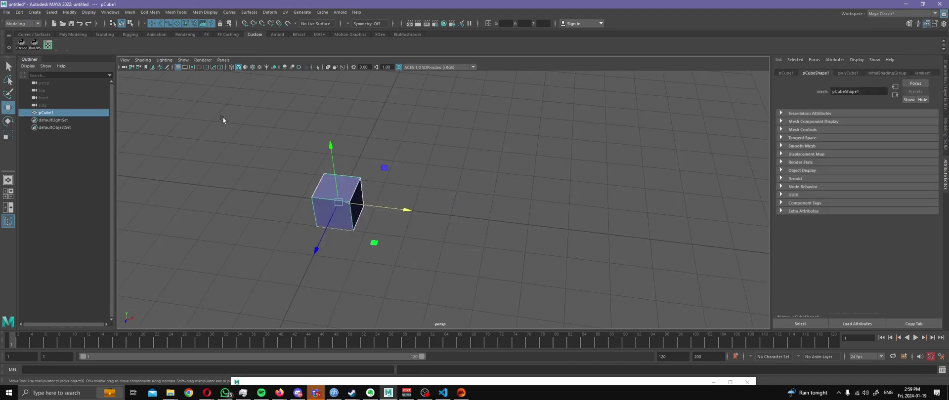
pyautogui.hotkey('ctrl', 'a')
pyautogui.keyDown('alt'); pyautogui.moveTo(220, 147); pyautogui.dragTo(816, 144); pyautogui.keyUp('alt')
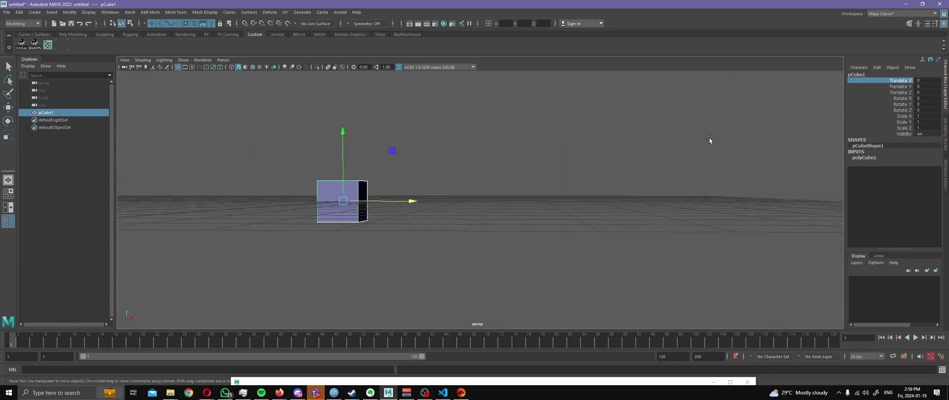
# Cycle the viewport background colour to solid black
pyautogui.hotkey('alt', 'b')
pyautogui.hotkey('alt', 'b')
pyautogui.hotkey('alt', 'b')
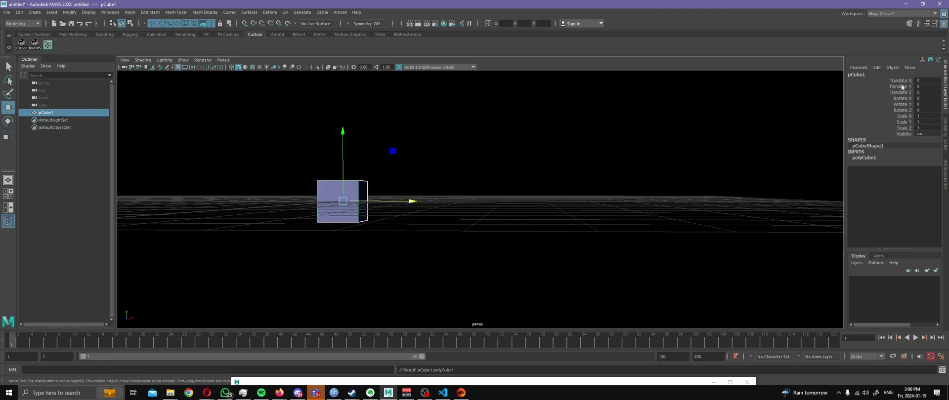
# Create the expression "tx = time;" on the cube's Translate X channel
pyautogui.click(900, 82)
pyautogui.keyDown('alt'); pyautogui.moveTo(447, 181); pyautogui.dragTo(435, 213); pyautogui.keyUp('alt')
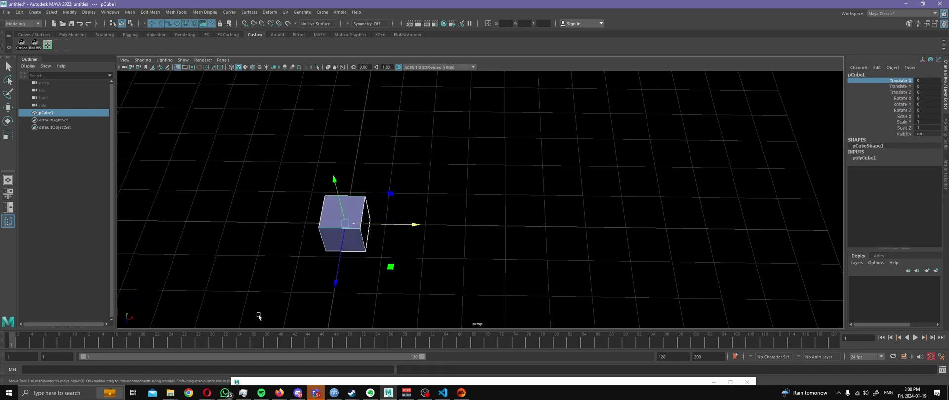
pyautogui.rightClick(901, 82)
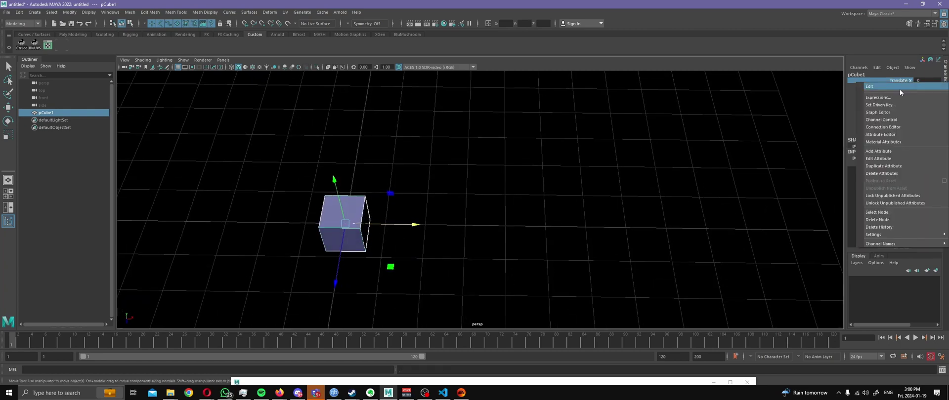
pyautogui.click(897, 98)
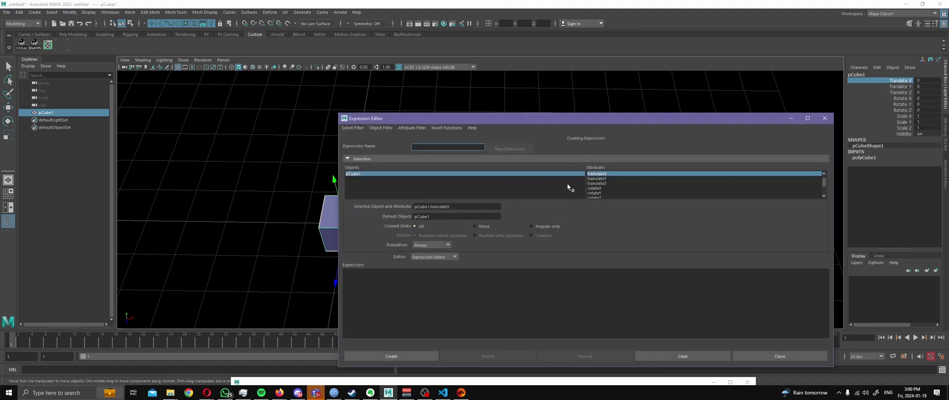
pyautogui.click(457, 294)
pyautogui.keyDown('ctrl'); pyautogui.scroll(2, 458, 295); pyautogui.keyUp('ctrl')
pyautogui.write('tx = time;')
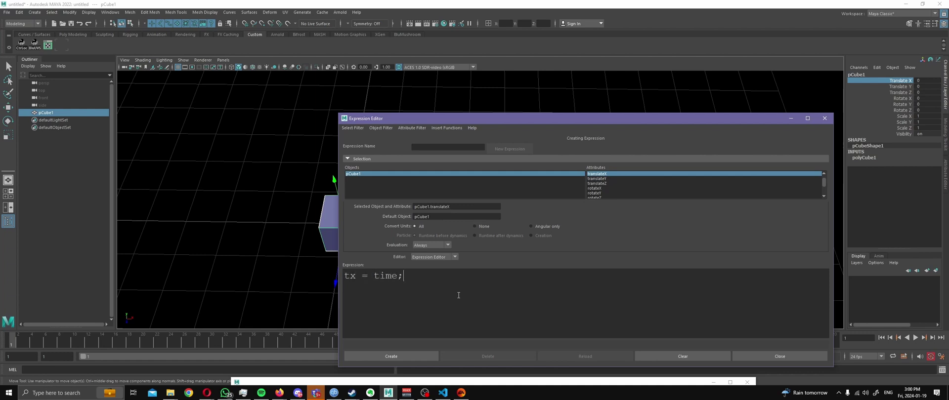
pyautogui.click(390, 355)
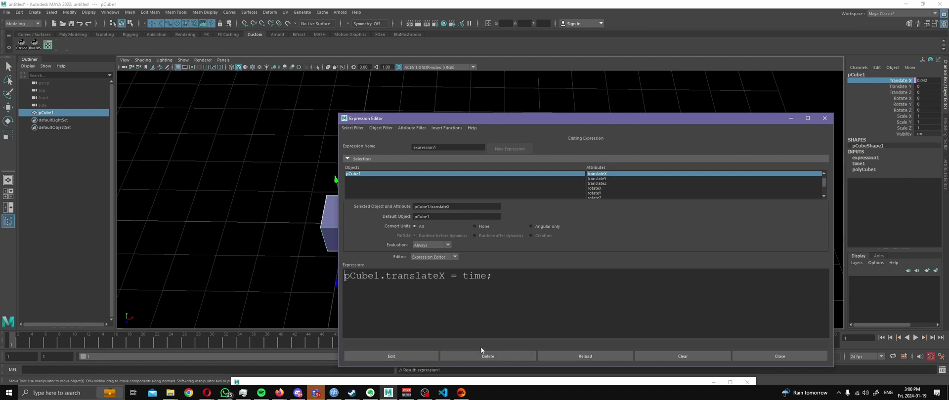
# Check the Time Slider frame rate and playback speed preferences, and close the preferences and the Expression Editor
pyautogui.click(941, 356)
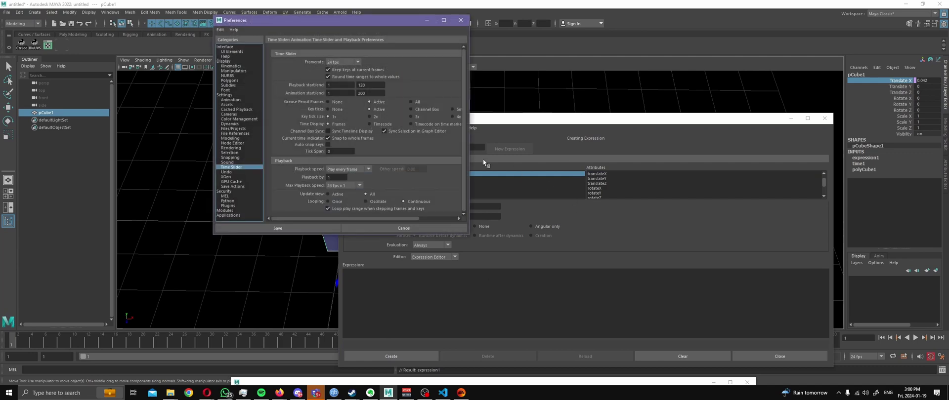
pyautogui.click(460, 20)
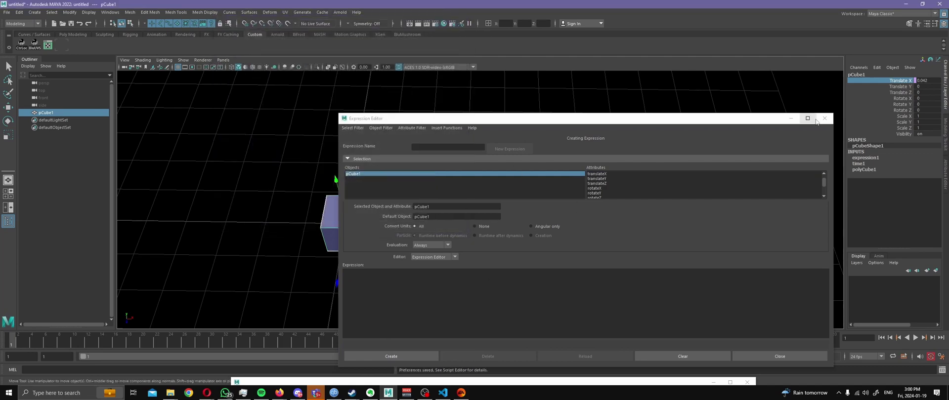
pyautogui.click(824, 119)
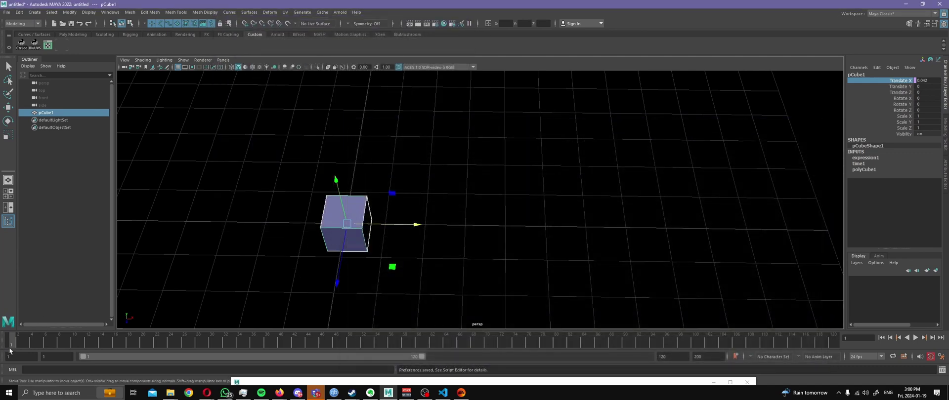
# Go to frame 24 and play back the animation to check the cube's time-driven travel along X
pyautogui.click(171, 340)
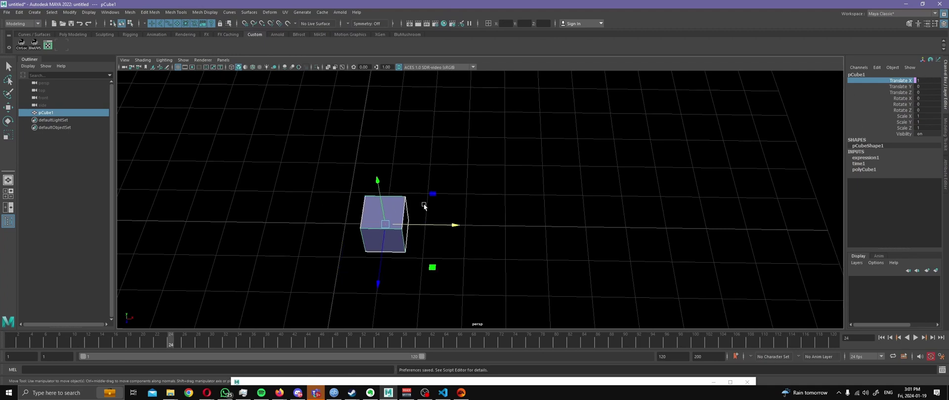
pyautogui.keyDown('alt'); pyautogui.moveTo(424, 204); pyautogui.dragTo(483, 190); pyautogui.keyUp('alt')
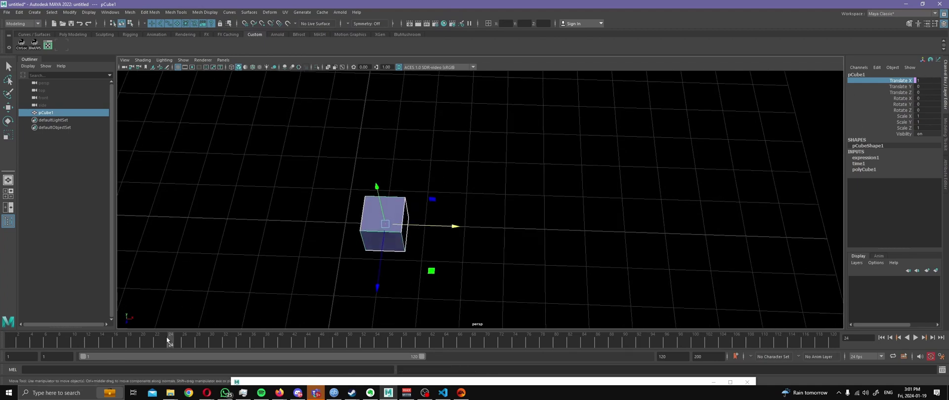
pyautogui.hotkey('alt', 'v')
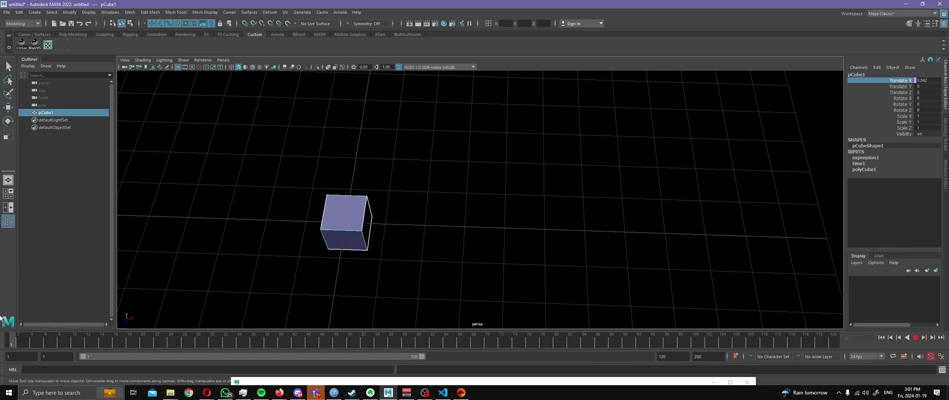
pyautogui.hotkey('alt', 'v')
pyautogui.keyDown('alt'); pyautogui.moveTo(380, 247); pyautogui.dragTo(553, 206); pyautogui.keyUp('alt')
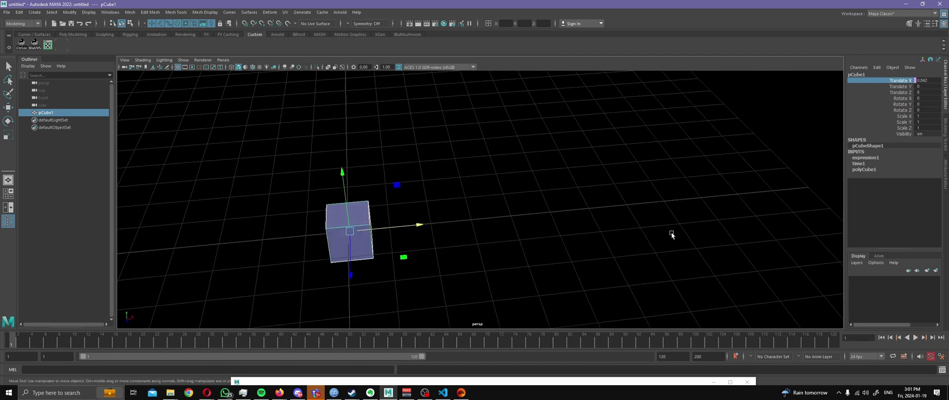
pyautogui.keyDown('alt'); pyautogui.moveTo(671, 232); pyautogui.dragTo(346, 277); pyautogui.keyUp('alt')
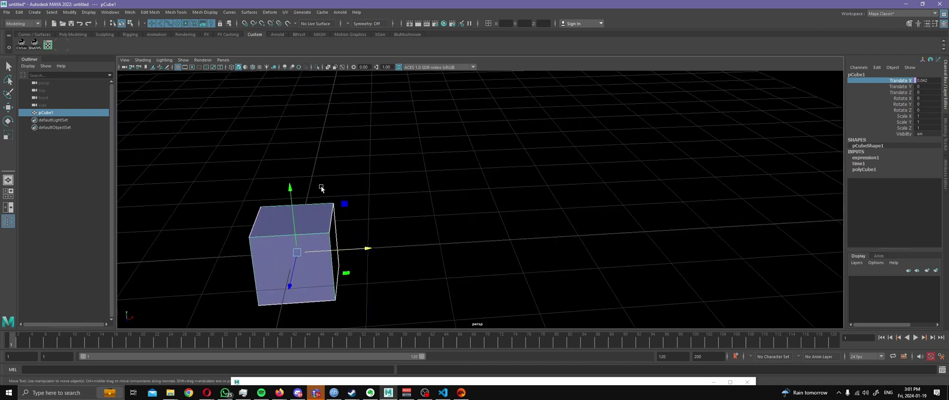
# Set both the animation start and the playback start to frame 0 and scrub the first frames
pyautogui.click(22, 356)
pyautogui.write('0')
pyautogui.press('Tab')
pyautogui.write('0')
pyautogui.press('Tab')
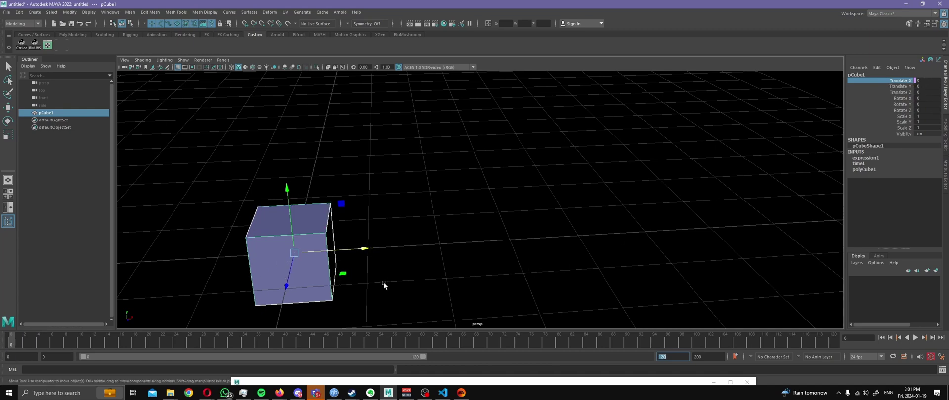
pyautogui.moveTo(10, 343); pyautogui.dragTo(28, 342)
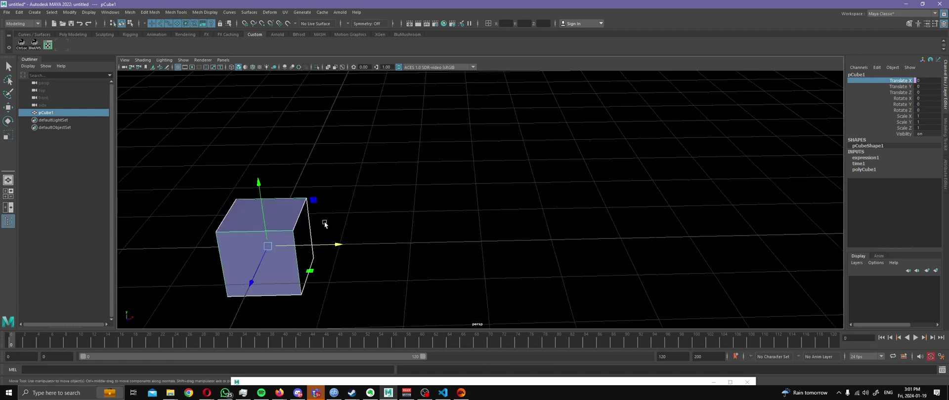
# Set the cube's Scale X, Y and Z to 0.1 and scrub the timeline to check its motion
pyautogui.click(922, 117)
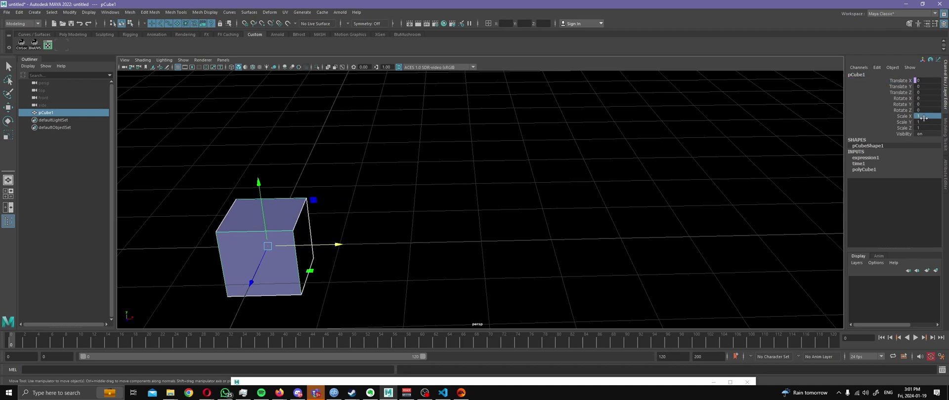
pyautogui.moveTo(923, 117); pyautogui.dragTo(924, 128)
pyautogui.press('Return')
pyautogui.keyDown('alt'); pyautogui.moveTo(346, 248); pyautogui.dragTo(487, 265, button='middle'); pyautogui.keyUp('alt')
pyautogui.keyDown('alt'); pyautogui.moveTo(487, 264); pyautogui.dragTo(568, 254, button='right'); pyautogui.keyUp('alt')
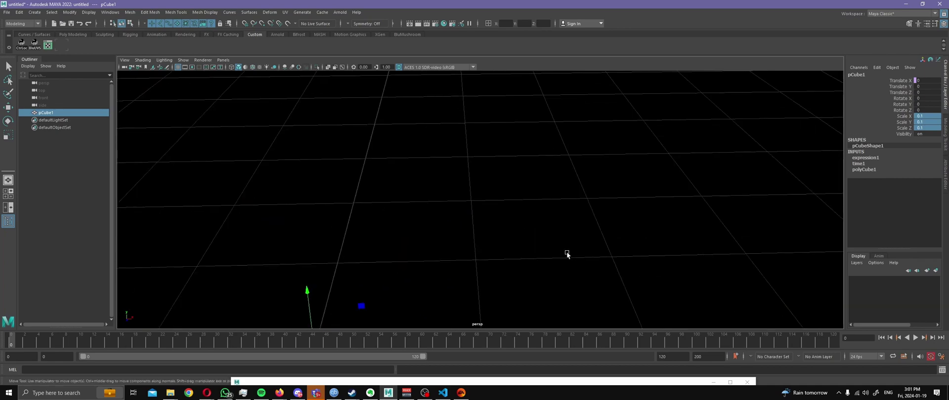
pyautogui.keyDown('alt'); pyautogui.moveTo(568, 254); pyautogui.dragTo(451, 226, button='middle'); pyautogui.keyUp('alt')
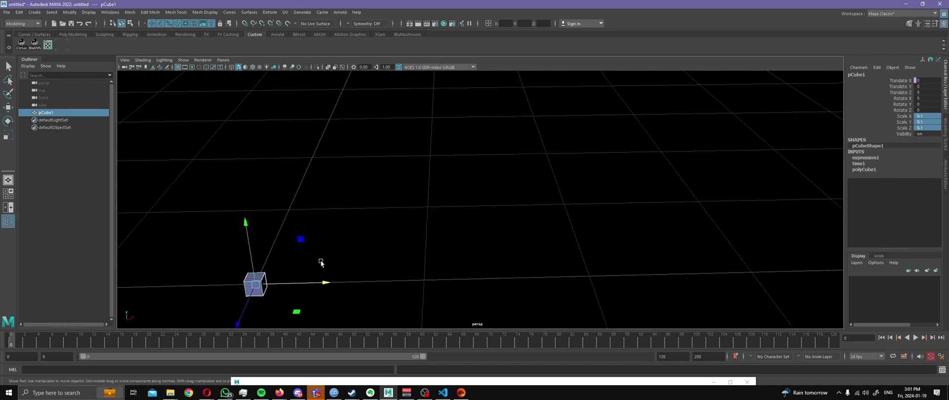
pyautogui.keyDown('alt'); pyautogui.moveTo(320, 263); pyautogui.dragTo(275, 250, button='middle'); pyautogui.keyUp('alt')
pyautogui.moveTo(164, 346); pyautogui.dragTo(11, 346)
pyautogui.keyDown('alt'); pyautogui.moveTo(306, 287); pyautogui.dragTo(378, 263, button='right'); pyautogui.keyUp('alt')
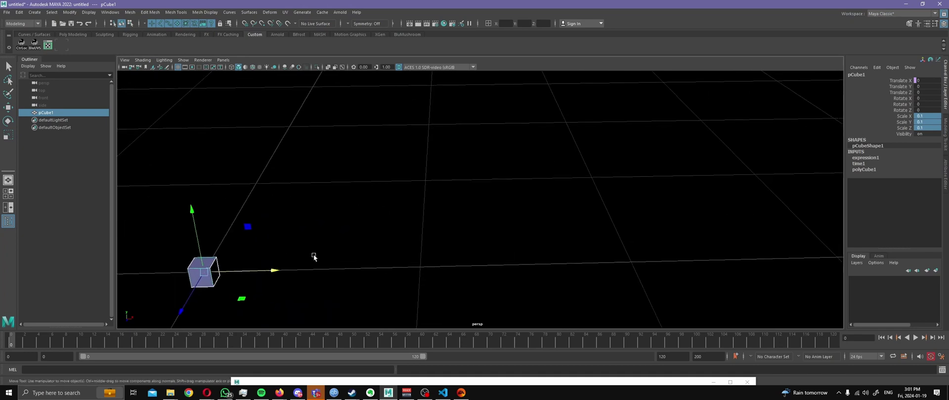
# Create the expression "pCube1.translateY = sin(time);" on the cube's Translate Y channel, with time in lowercase
pyautogui.click(903, 88)
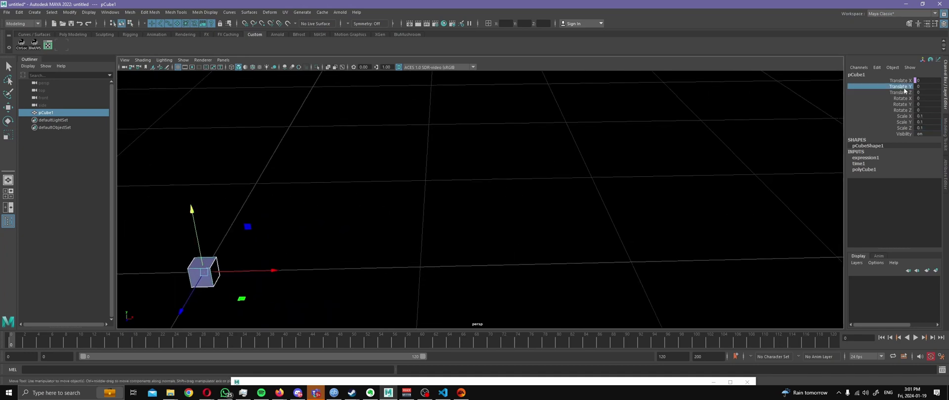
pyautogui.rightClick(904, 87)
pyautogui.click(877, 230)
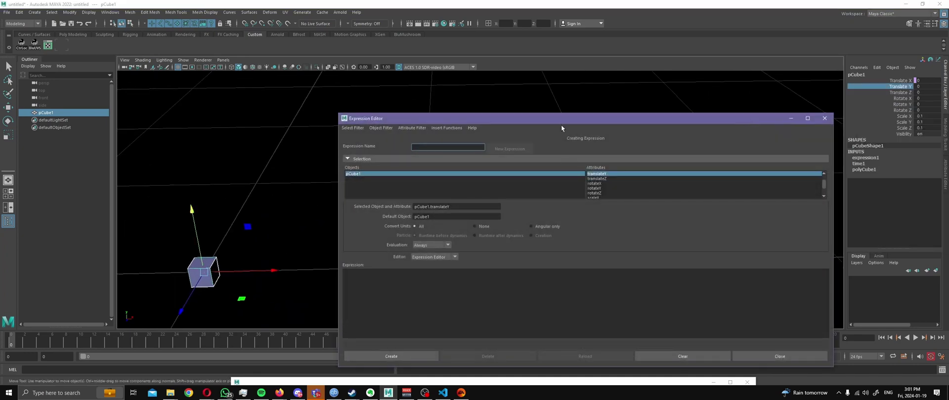
pyautogui.moveTo(562, 125); pyautogui.dragTo(539, 111)
pyautogui.click(444, 304)
pyautogui.write('pCube1.translateY')
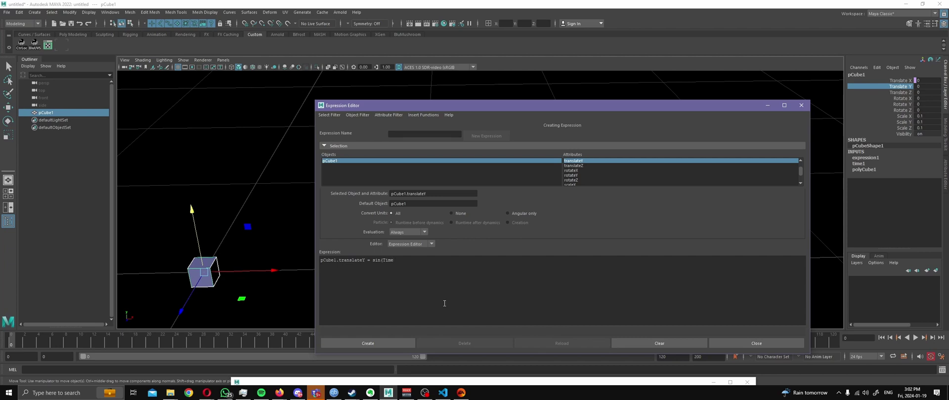
pyautogui.click(368, 344)
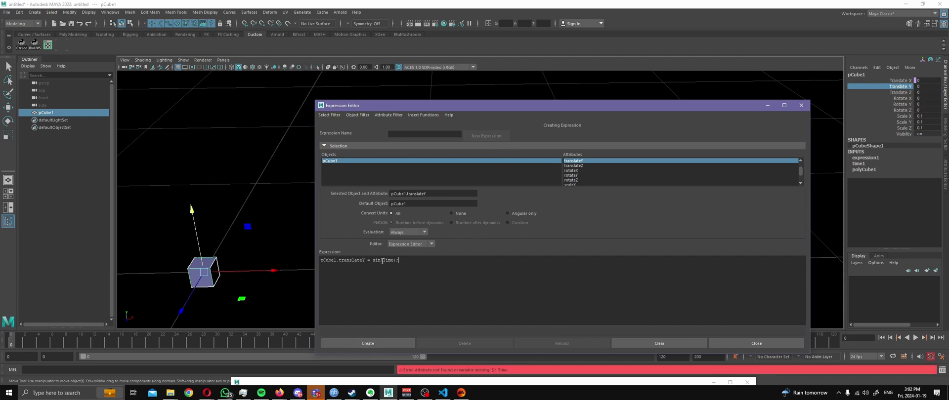
pyautogui.moveTo(383, 260); pyautogui.dragTo(385, 260)
pyautogui.keyDown('ctrl'); pyautogui.scroll(5, 392, 272); pyautogui.keyUp('ctrl')
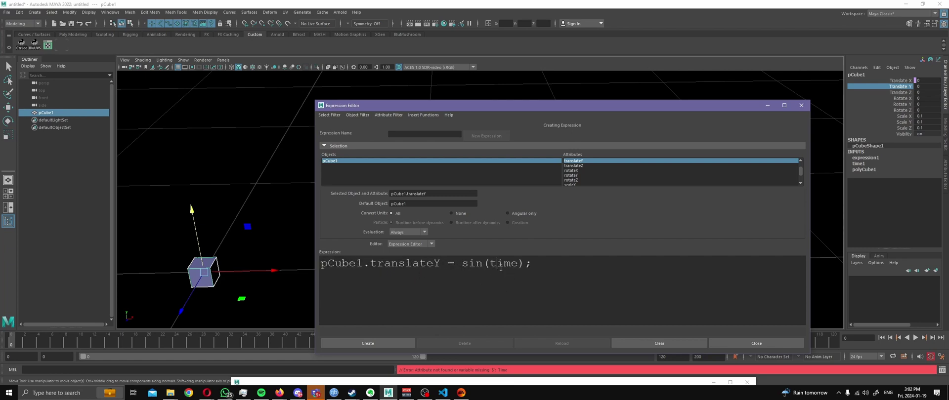
pyautogui.click(378, 341)
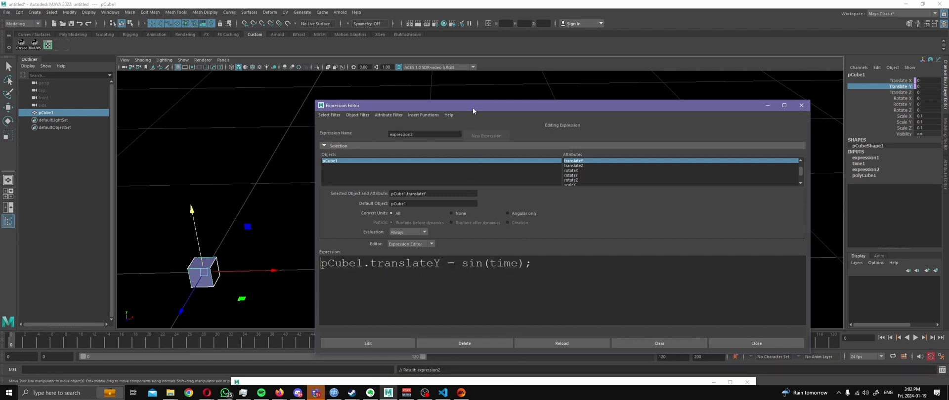
# Move the Expression Editor clear of the viewport and play back the animation to check the cube's sine motion
pyautogui.moveTo(472, 108); pyautogui.dragTo(566, 235)
pyautogui.click(97, 324)
pyautogui.hotkey('alt', 'v')
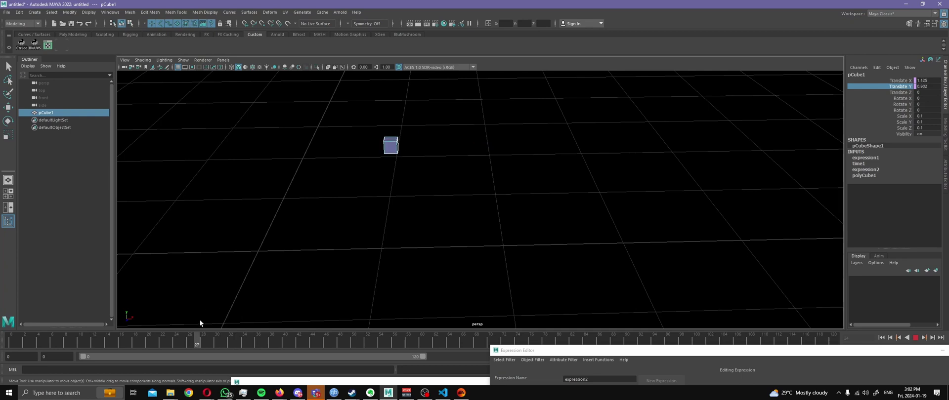
pyautogui.hotkey('alt', 'v')
# Open the Graph Editor for the cube, enable Show Results for the expression-driven channels and frame the curves
pyautogui.moveTo(587, 355); pyautogui.dragTo(587, 346)
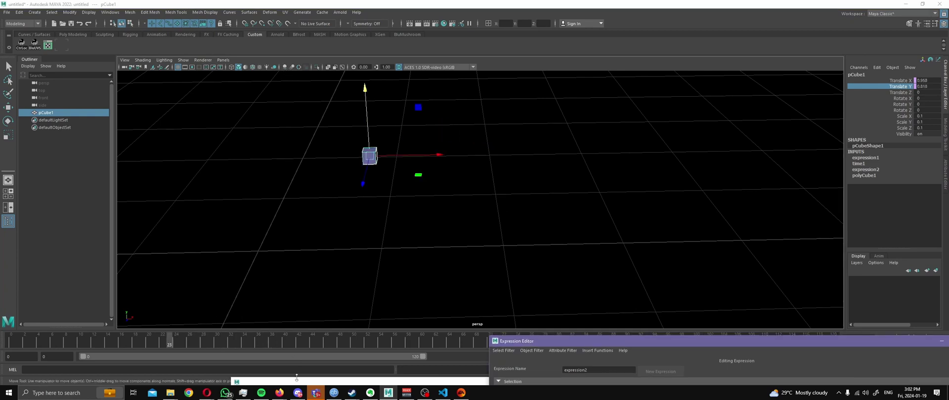
pyautogui.click(868, 67)
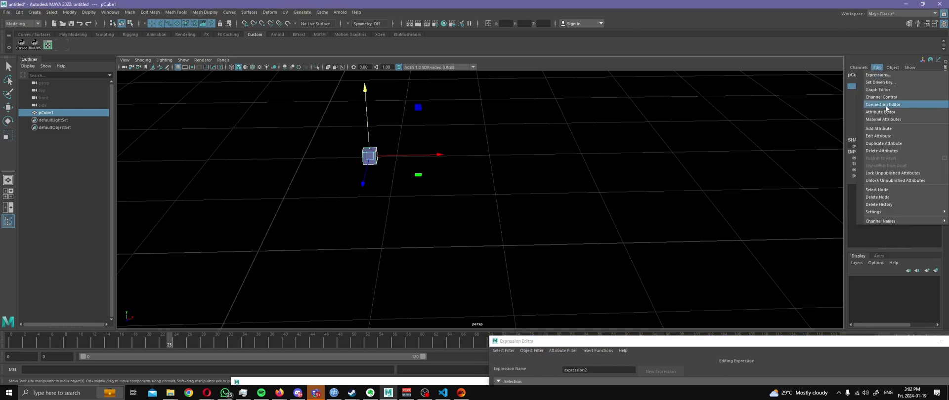
pyautogui.click(890, 92)
pyautogui.moveTo(539, 97); pyautogui.dragTo(634, 93)
pyautogui.click(456, 100)
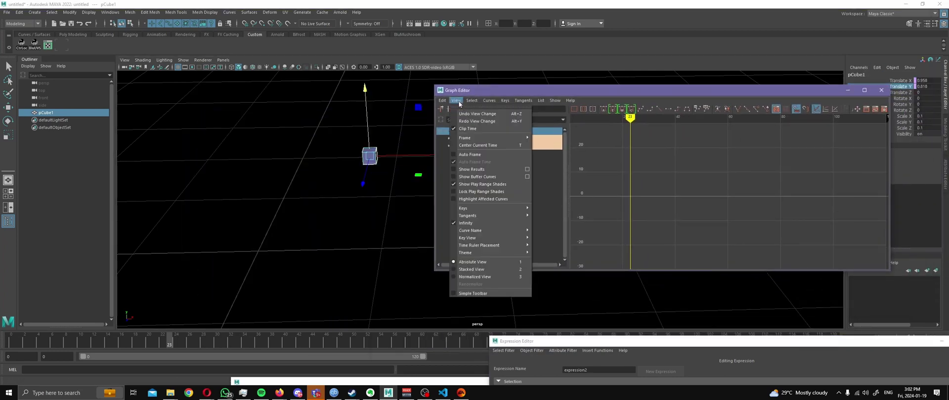
pyautogui.click(487, 171)
pyautogui.press('f')
# Examine the cube's Translate X curve and its Translate Y sine curve one after the other in the Graph Editor
pyautogui.scroll(-6, 765, 197)
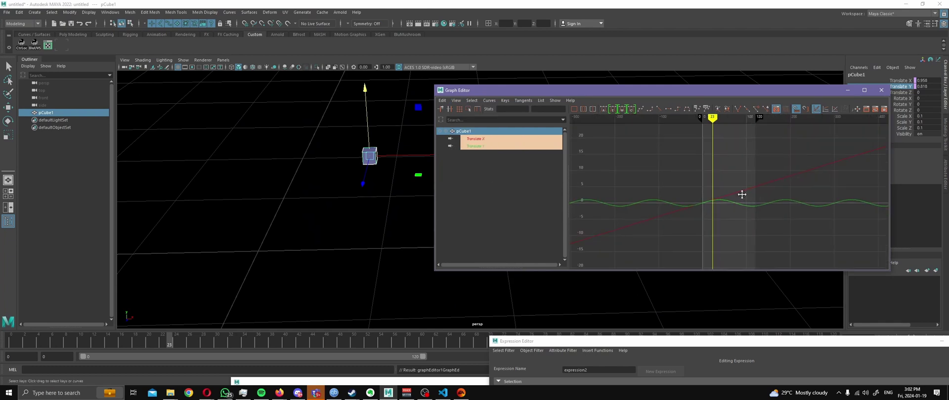
pyautogui.keyDown('alt'); pyautogui.moveTo(741, 195); pyautogui.dragTo(728, 201, button='middle'); pyautogui.keyUp('alt')
pyautogui.scroll(7, 758, 195)
pyautogui.scroll(-1, 755, 197)
pyautogui.click(475, 139)
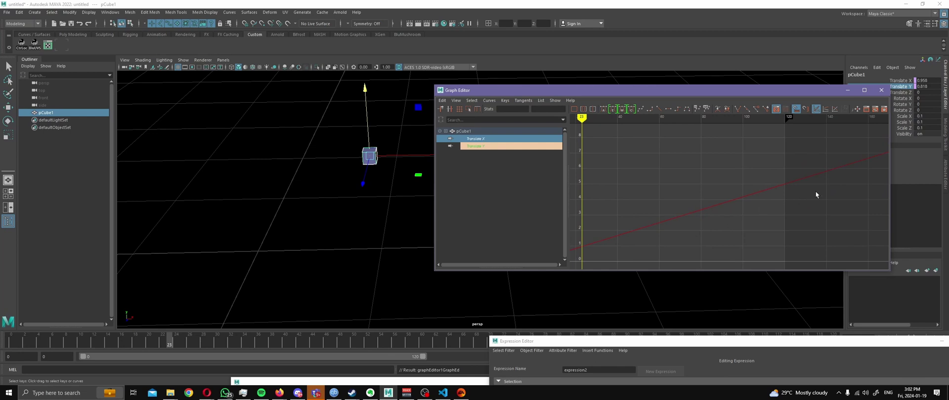
pyautogui.click(479, 148)
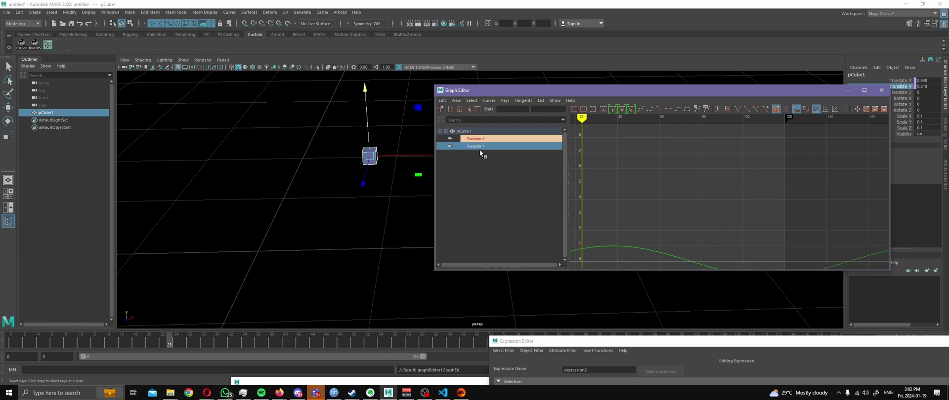
pyautogui.press('f')
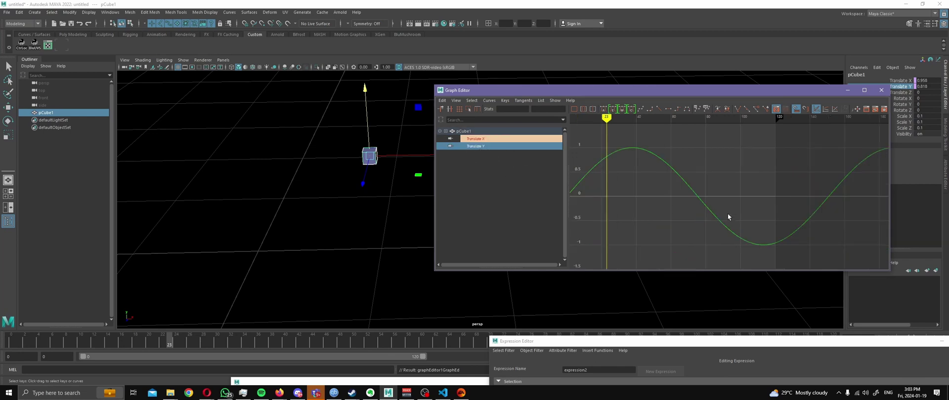
pyautogui.keyDown('alt'); pyautogui.moveTo(733, 209); pyautogui.dragTo(630, 181, button='right'); pyautogui.keyUp('alt')
# Bring the Graph Editor and Expression Editor into view together and read the Combining Waves notes in VS Code
pyautogui.moveTo(730, 90); pyautogui.dragTo(643, 46)
pyautogui.moveTo(649, 341); pyautogui.dragTo(554, 202)
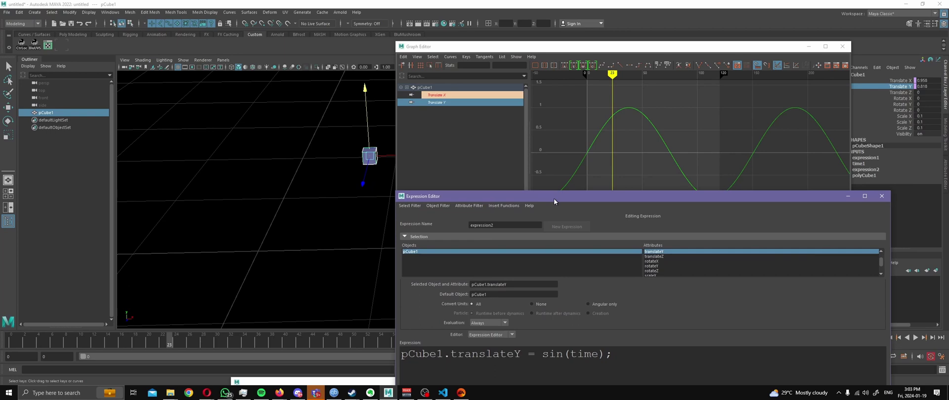
pyautogui.click(443, 393)
pyautogui.moveTo(82, 91); pyautogui.dragTo(214, 176)
pyautogui.click(348, 174)
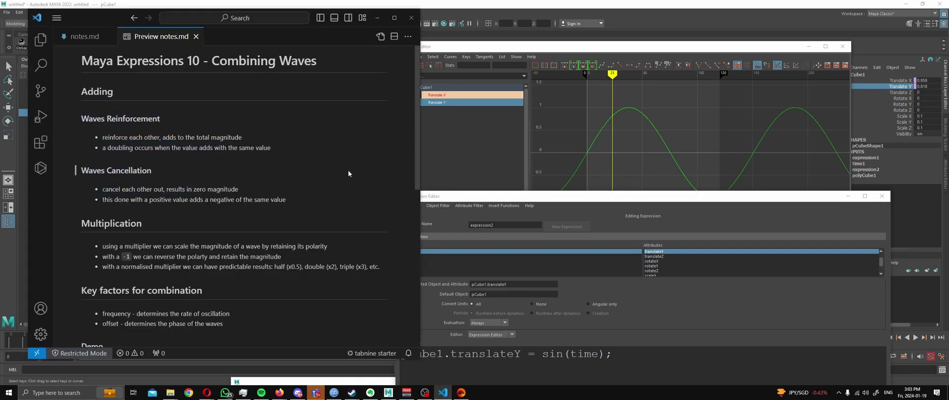
pyautogui.moveTo(529, 196); pyautogui.dragTo(172, 95)
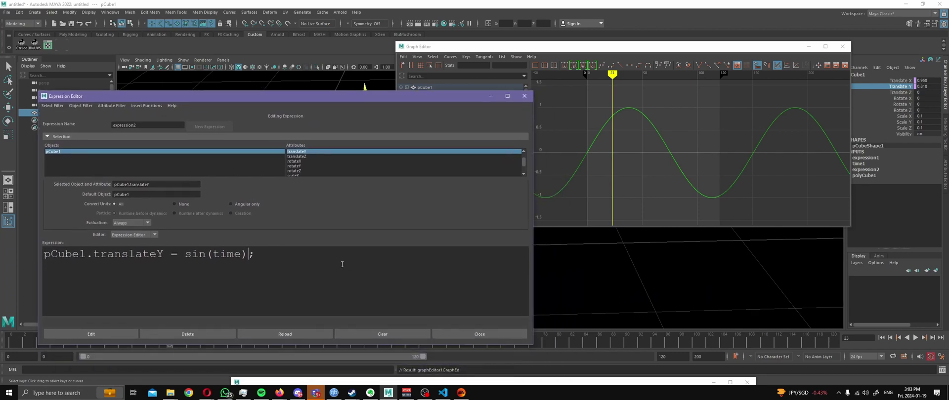
# Close the Expression Editor and the Graph Editor and return the timeline to frame 0
pyautogui.click(525, 96)
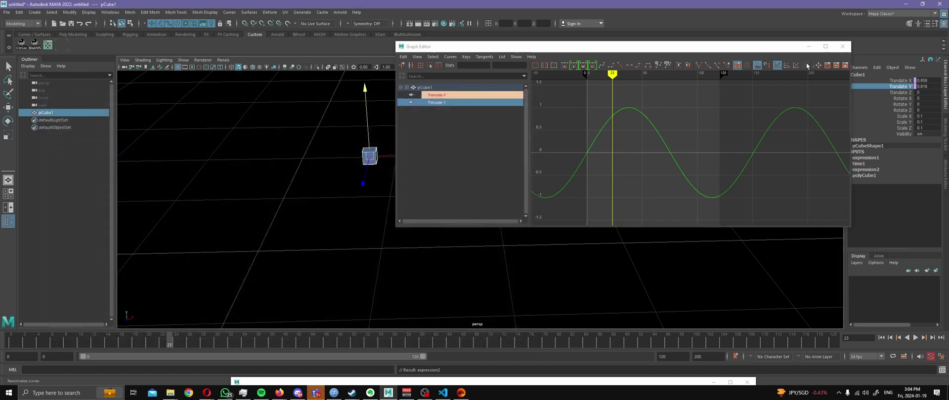
pyautogui.click(843, 46)
pyautogui.click(11, 338)
# Duplicate the cube twice, moving each copy farther back along the Z axis to form a row of three
pyautogui.keyDown('alt'); pyautogui.moveTo(289, 248); pyautogui.dragTo(350, 233, button='middle'); pyautogui.keyUp('alt')
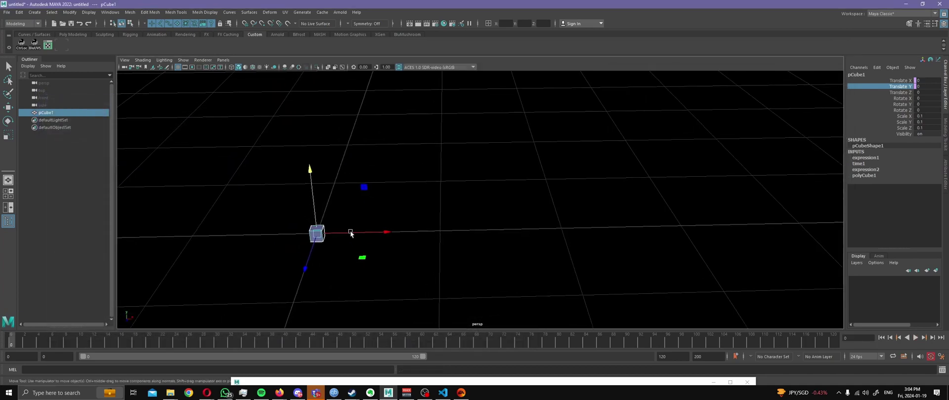
pyautogui.keyDown('alt'); pyautogui.moveTo(349, 232); pyautogui.dragTo(321, 255); pyautogui.keyUp('alt')
pyautogui.hotkey('ctrl', 'd')
pyautogui.moveTo(291, 295); pyautogui.dragTo(406, 216)
pyautogui.hotkey('ctrl', 'd')
pyautogui.moveTo(325, 226); pyautogui.dragTo(349, 163)
# Set Translate Z to -2 for the farthest cube and -1 for the middle cube
pyautogui.click(927, 92)
pyautogui.write('-2')
pyautogui.press('Return')
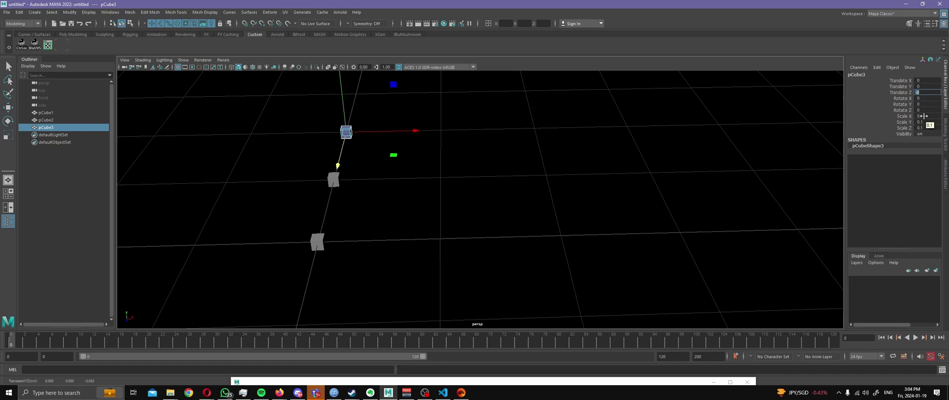
pyautogui.click(335, 180)
pyautogui.click(922, 93)
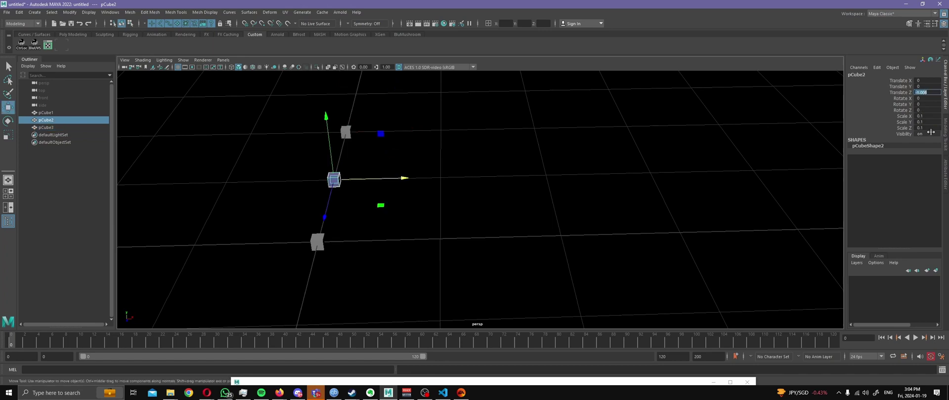
pyautogui.write('-1')
pyautogui.press('Return')
# Create the expression "tx = time;" on the middle cube's Translate X channel
pyautogui.keyDown('alt'); pyautogui.moveTo(521, 156); pyautogui.dragTo(368, 181); pyautogui.keyUp('alt')
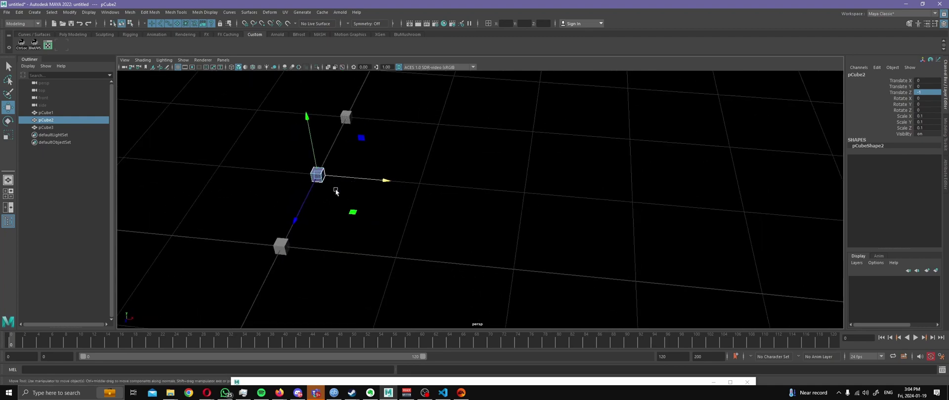
pyautogui.click(901, 81)
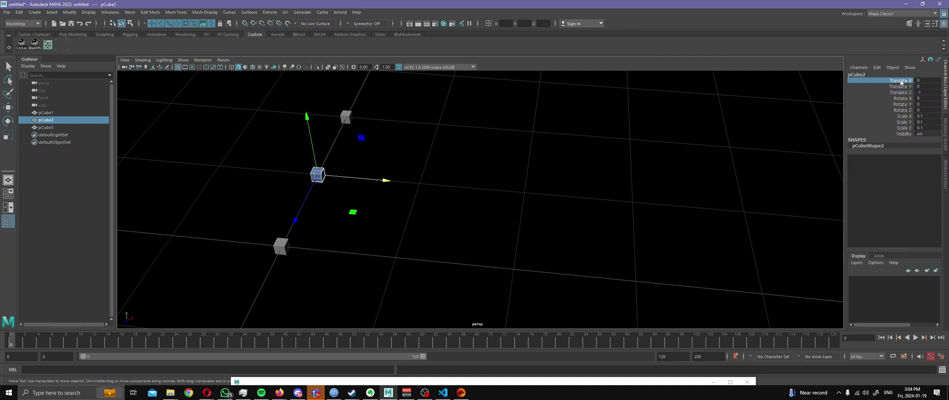
pyautogui.rightClick(900, 81)
pyautogui.click(904, 94)
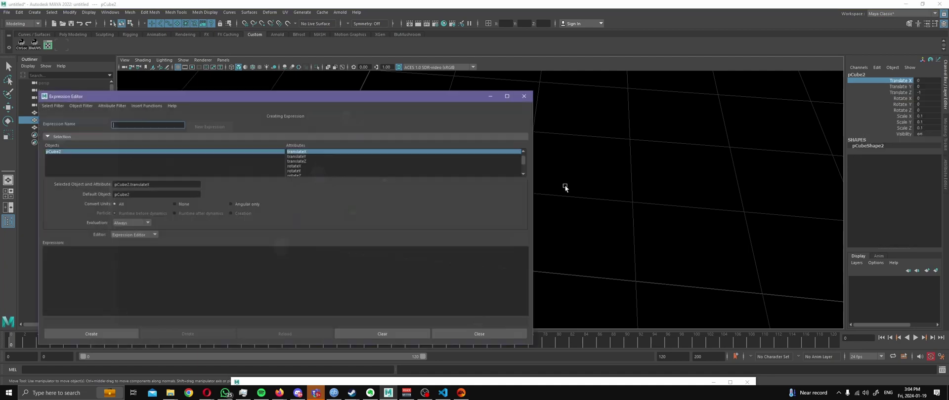
pyautogui.click(338, 269)
pyautogui.write('t')
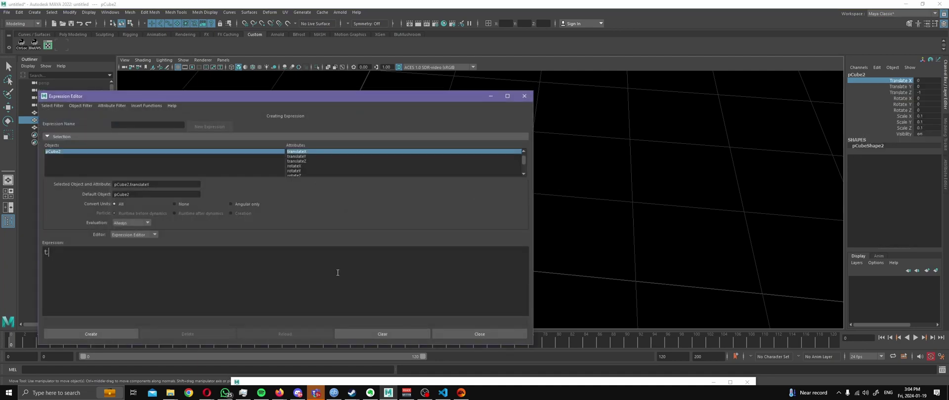
pyautogui.write('x = time;')
pyautogui.click(120, 334)
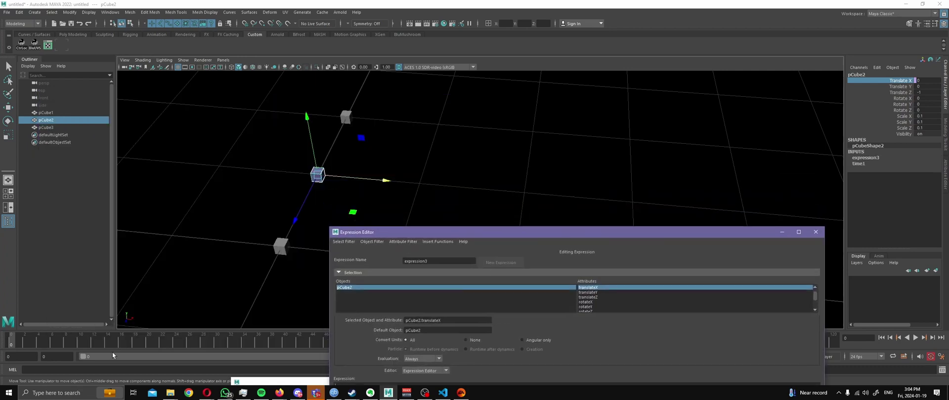
# Play back and scrub the animation to check the middle cube's motion, then return to the start frame
pyautogui.click(63, 348)
pyautogui.hotkey('alt', 'v')
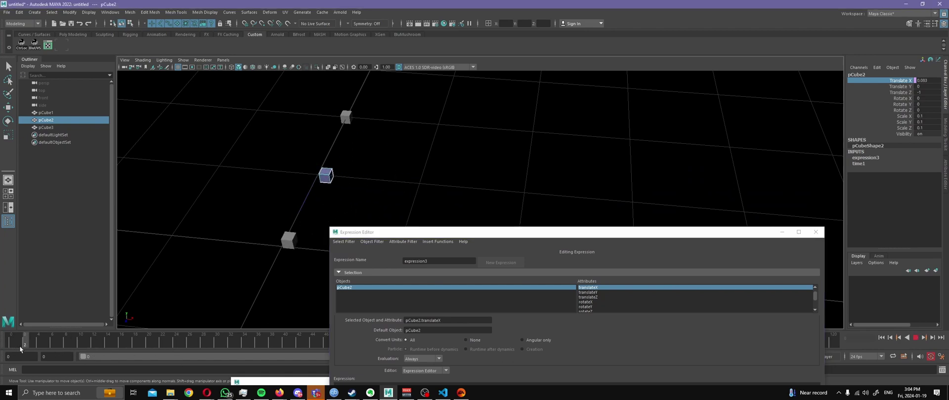
pyautogui.moveTo(53, 357); pyautogui.dragTo(33, 354)
pyautogui.keyDown('alt'); pyautogui.moveTo(191, 273); pyautogui.dragTo(228, 294); pyautogui.keyUp('alt')
pyautogui.moveTo(32, 337); pyautogui.dragTo(49, 334)
pyautogui.hotkey('alt', 'shift', 'v')
pyautogui.keyDown('alt'); pyautogui.moveTo(177, 275); pyautogui.dragTo(173, 214); pyautogui.keyUp('alt')
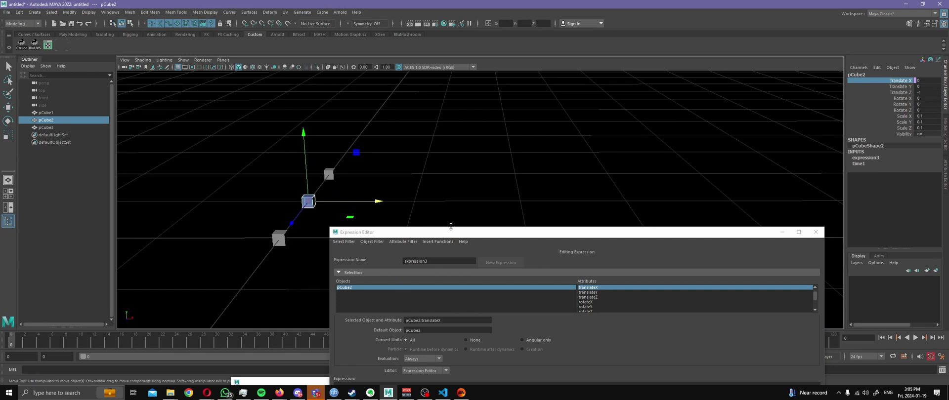
# Add the line "ty = sin(time);" to the middle cube's expression, apply it and close the Expression Editor
pyautogui.moveTo(450, 232); pyautogui.dragTo(505, 113)
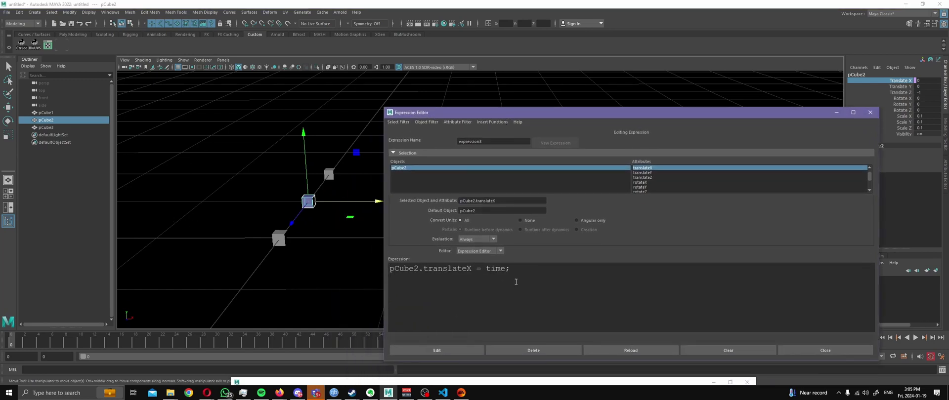
pyautogui.write('ty = sin(time);')
pyautogui.press('KP_Enter')
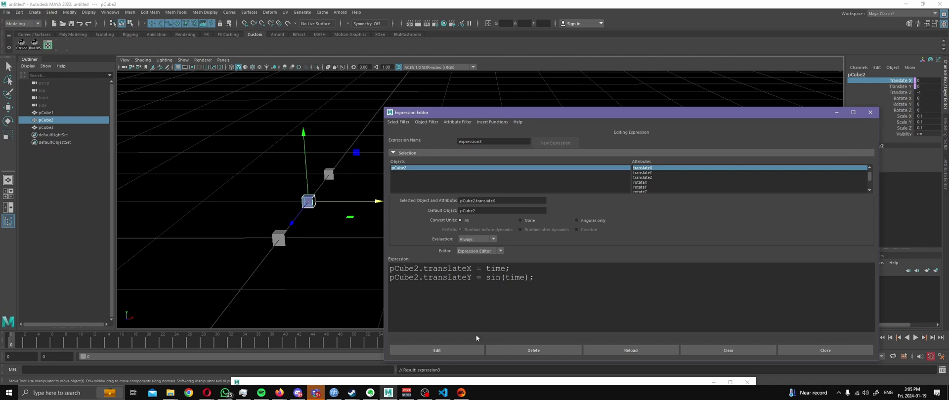
pyautogui.click(840, 352)
# Select pCube1 and review the expression on its Translate X channel
pyautogui.click(46, 112)
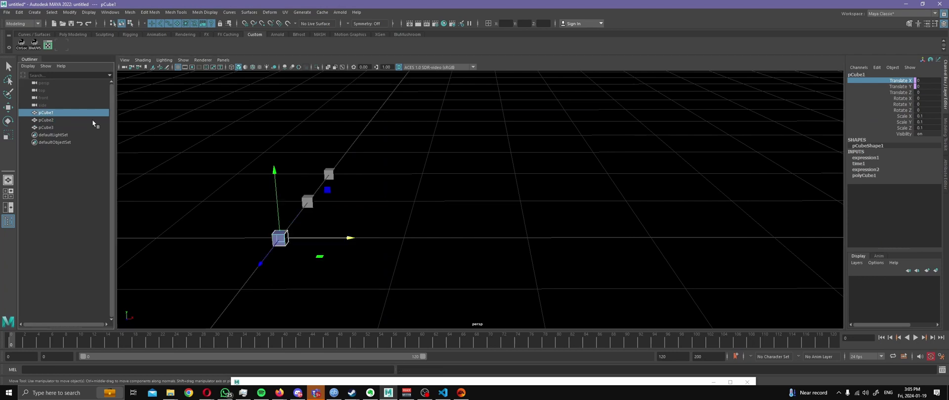
pyautogui.rightClick(890, 81)
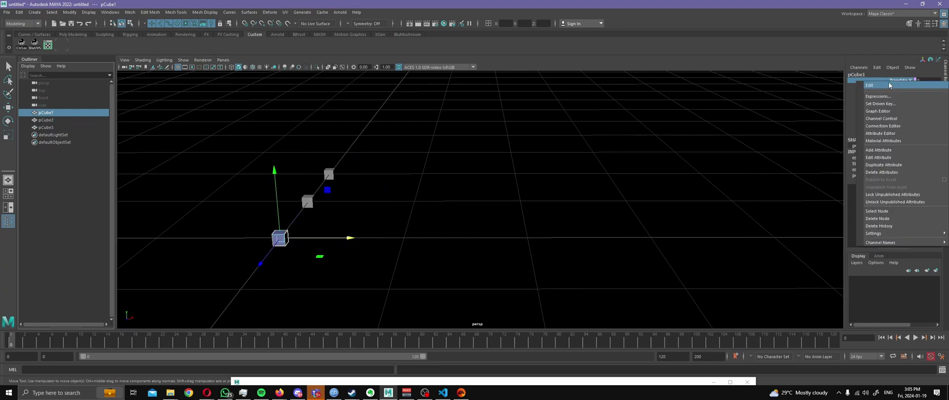
pyautogui.click(895, 96)
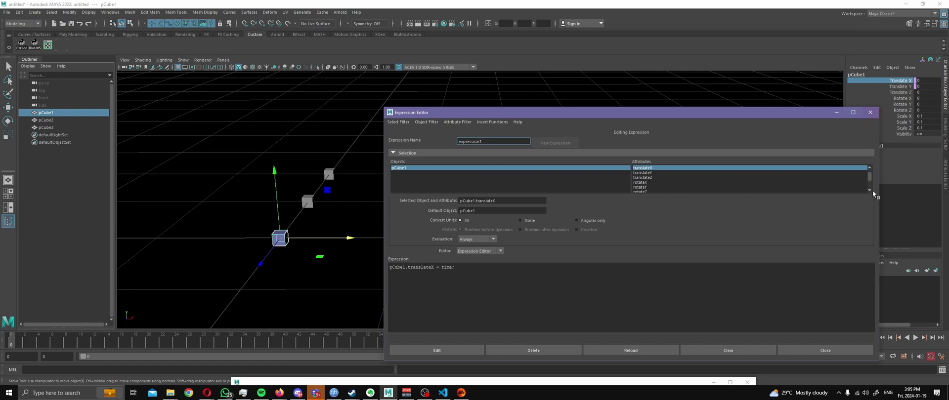
pyautogui.click(870, 112)
# Copy the "pCube1.translateY = sin(time);" line from pCube1's Translate Y expression and delete that expression
pyautogui.rightClick(898, 86)
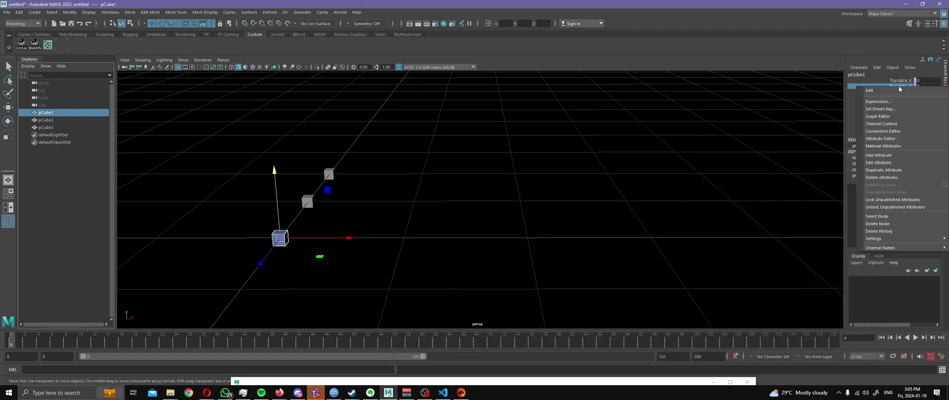
pyautogui.click(890, 102)
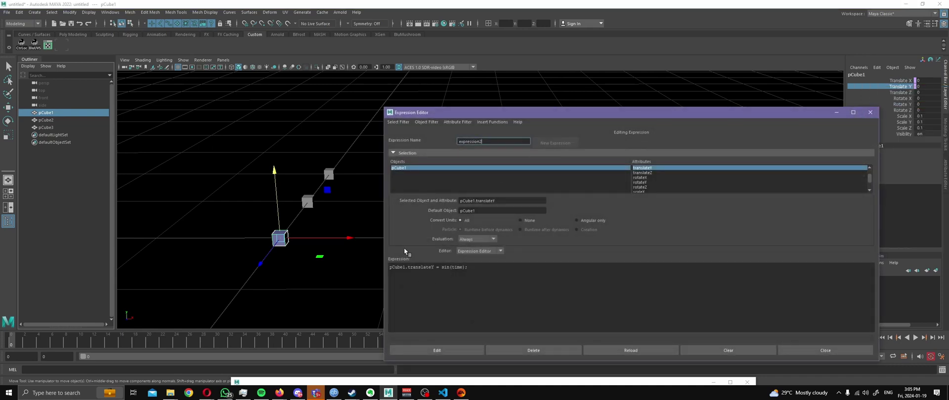
pyautogui.moveTo(489, 276); pyautogui.dragTo(381, 265)
pyautogui.hotkey('ctrl', 'c')
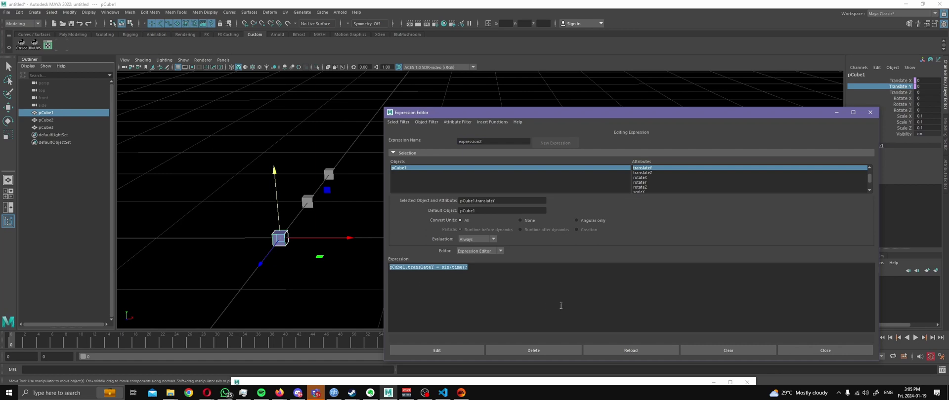
pyautogui.click(552, 352)
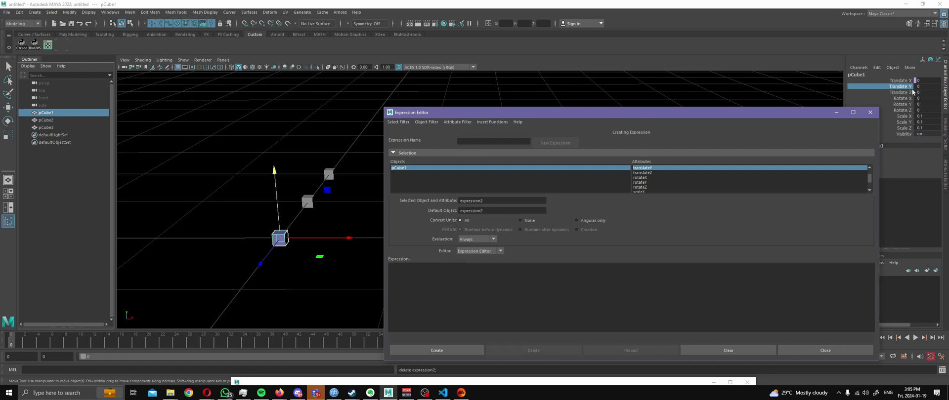
# Paste "pCube1.translateY = sin(time);" below the line in pCube1's Translate X expression, apply it and play back the animation
pyautogui.scroll(1, 657, 185)
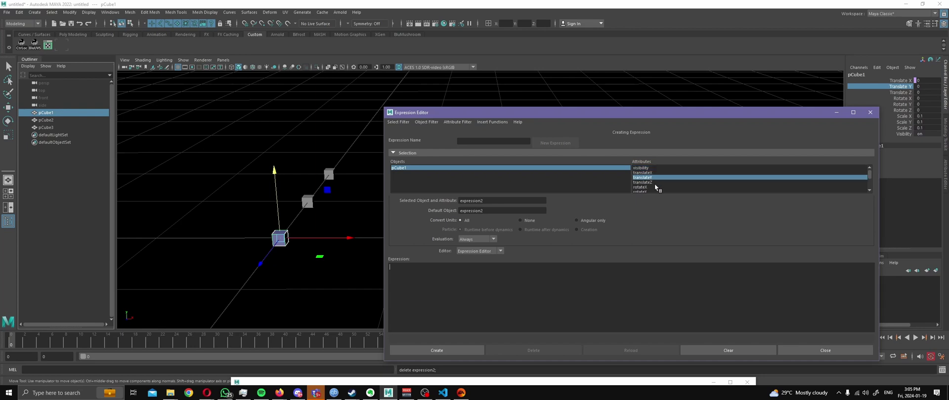
pyautogui.click(647, 168)
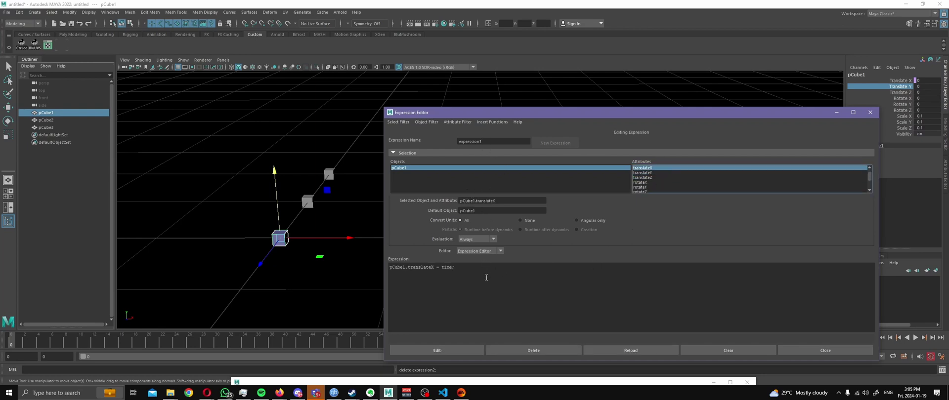
pyautogui.click(486, 297)
pyautogui.press('Return')
pyautogui.hotkey('ctrl', 'v')
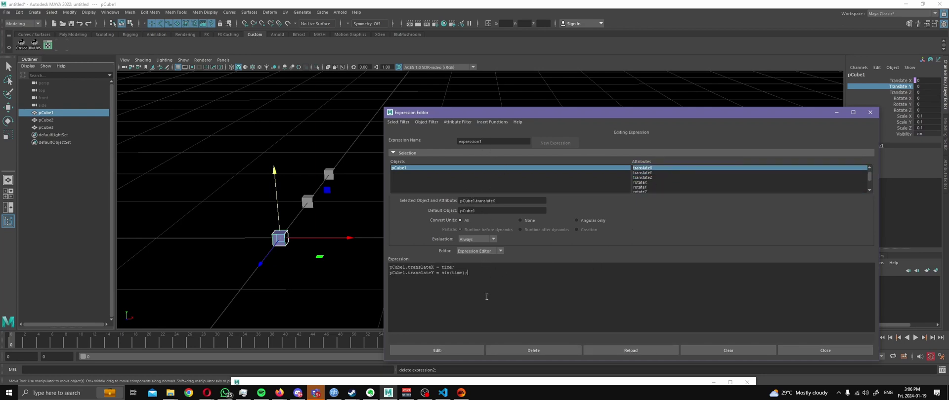
pyautogui.keyDown('ctrl'); pyautogui.scroll(2, 487, 297); pyautogui.keyUp('ctrl')
pyautogui.click(450, 350)
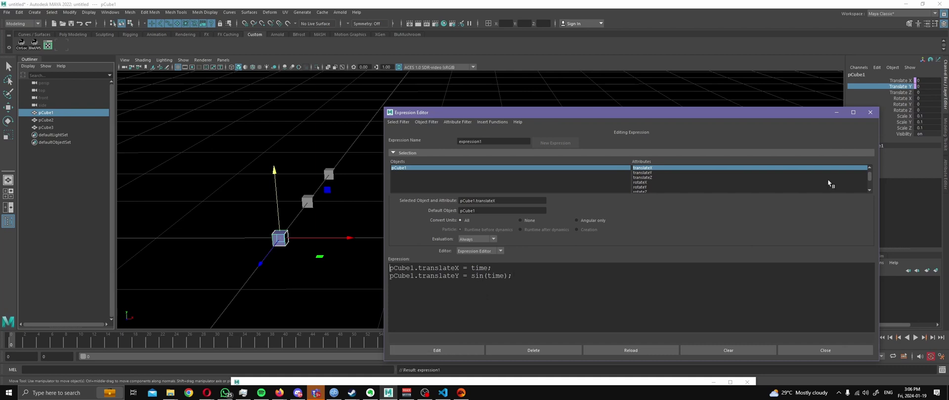
pyautogui.hotkey('alt', 'v')
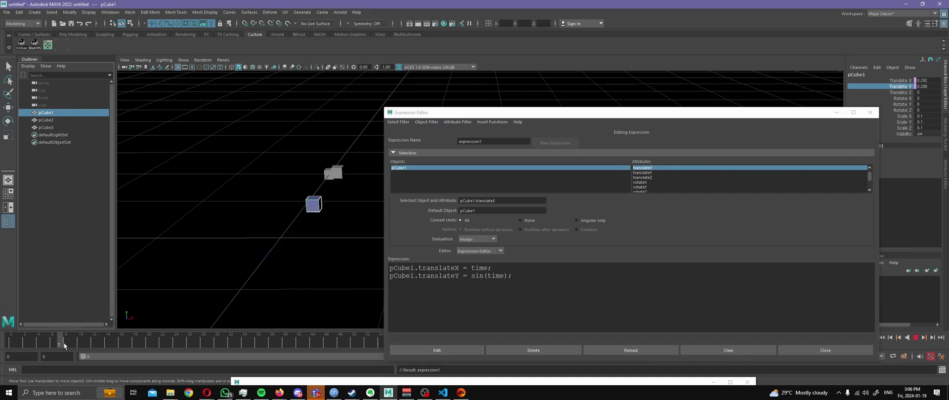
# Close the Expression Editor and create the expression "tx = time;" on pCube3's Translate X channel
pyautogui.moveTo(510, 115); pyautogui.dragTo(492, 109)
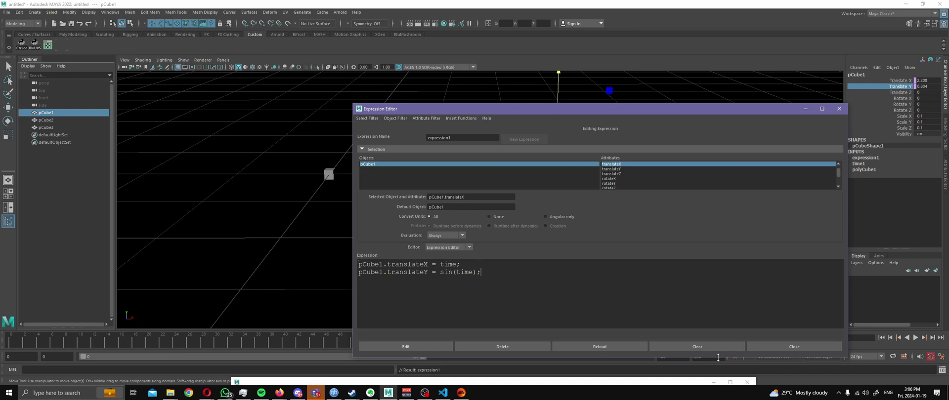
pyautogui.click(794, 346)
pyautogui.keyDown('alt'); pyautogui.moveTo(443, 248); pyautogui.dragTo(352, 161); pyautogui.keyUp('alt')
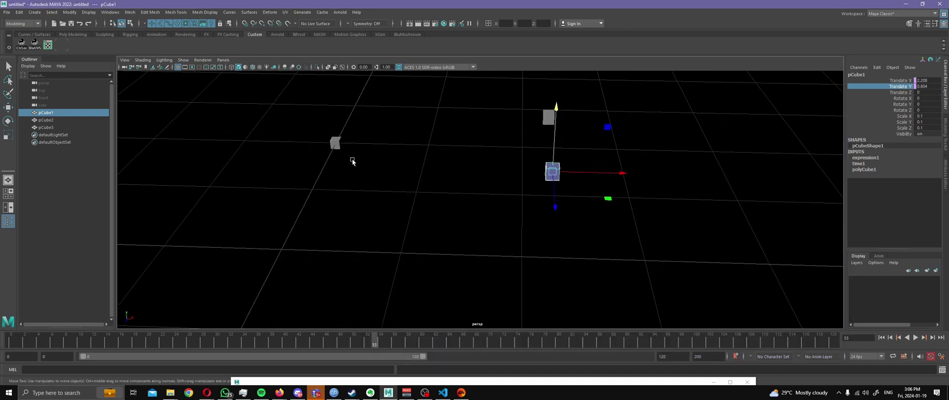
pyautogui.click(336, 143)
pyautogui.click(884, 81)
pyautogui.rightClick(885, 81)
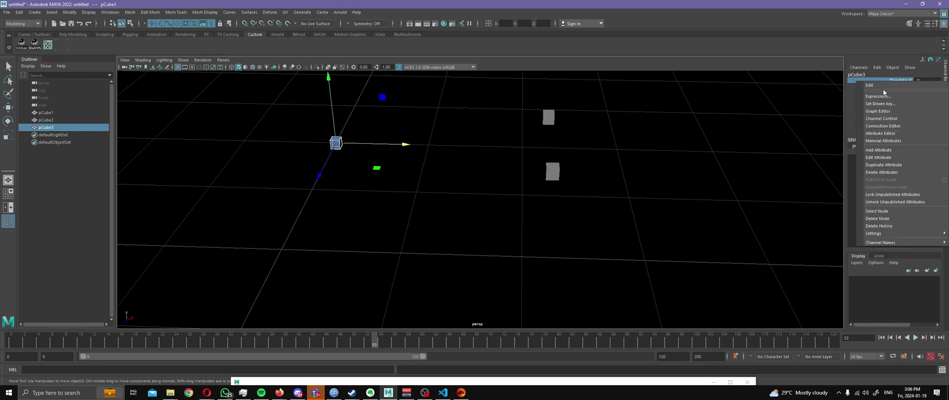
pyautogui.click(879, 96)
pyautogui.write('tx')
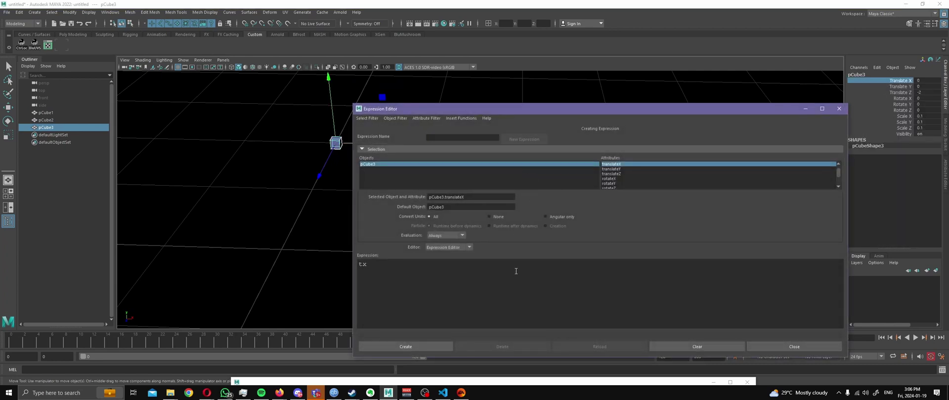
pyautogui.keyDown('ctrl'); pyautogui.scroll(3, 516, 272); pyautogui.keyUp('ctrl')
pyautogui.write('= time;')
pyautogui.click(419, 346)
# Add the line "ty = pCube1.ty + pCube2.ty;" to pCube3's expression and apply it
pyautogui.moveTo(557, 113); pyautogui.dragTo(580, 110)
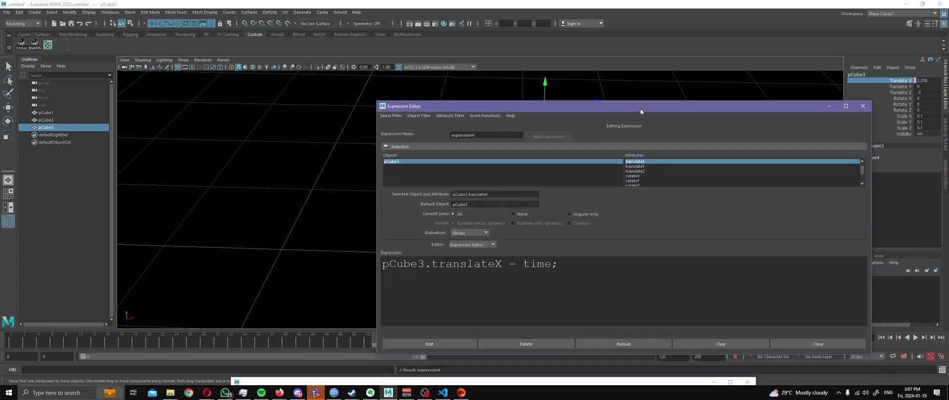
pyautogui.moveTo(640, 105); pyautogui.dragTo(651, 219)
pyautogui.keyDown('alt'); pyautogui.moveTo(637, 167); pyautogui.dragTo(525, 101); pyautogui.keyUp('alt')
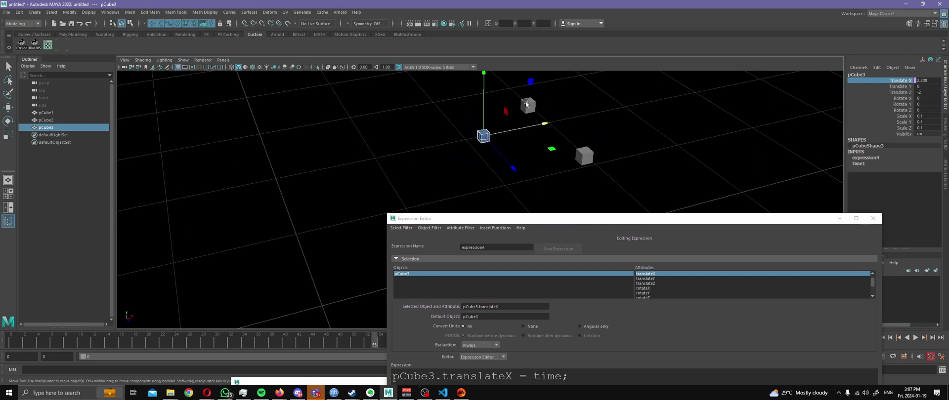
pyautogui.moveTo(621, 222); pyautogui.dragTo(609, 120)
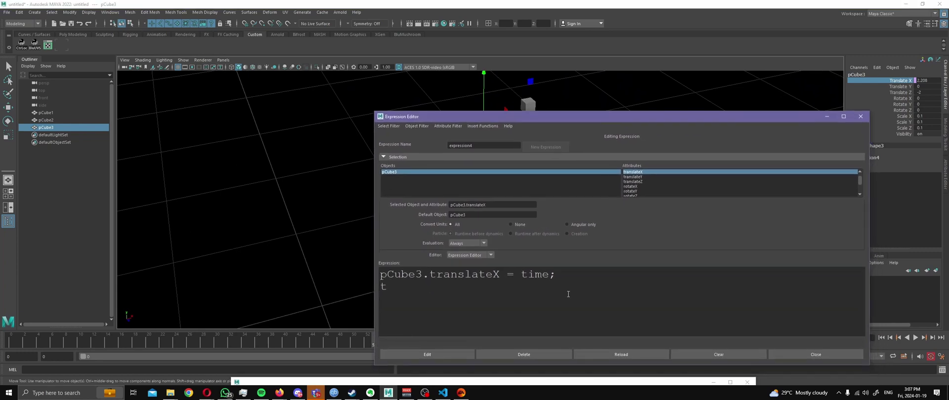
pyautogui.click(568, 294)
pyautogui.press('Return')
pyautogui.write('ty = pCube1.ty + pCube')
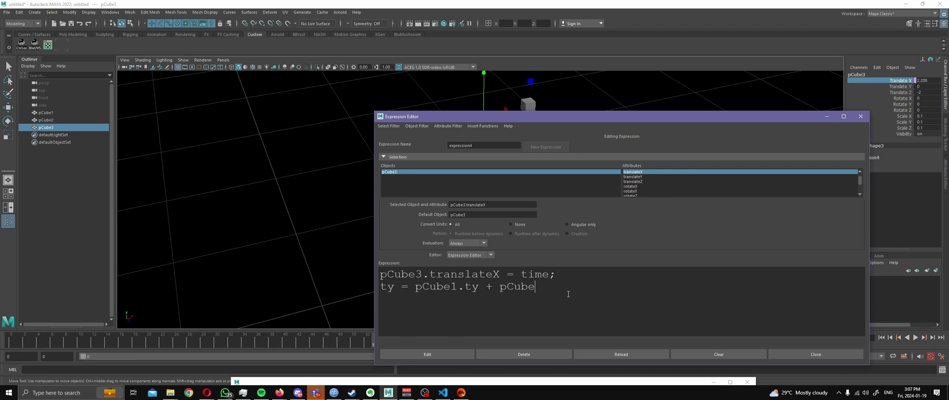
pyautogui.write('2.ty;')
pyautogui.click(428, 355)
# Minimize the Expression Editor and open the Graph Editor for pCube2
pyautogui.moveTo(558, 117); pyautogui.dragTo(576, 267)
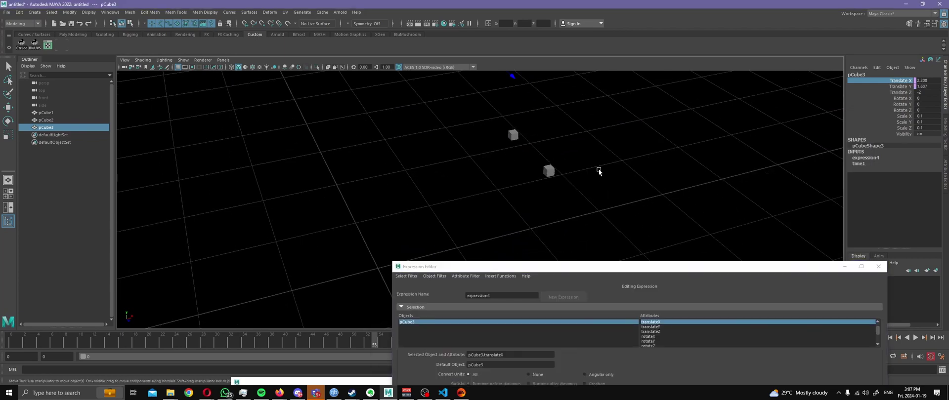
pyautogui.keyDown('alt'); pyautogui.moveTo(599, 172); pyautogui.dragTo(257, 148); pyautogui.keyUp('alt')
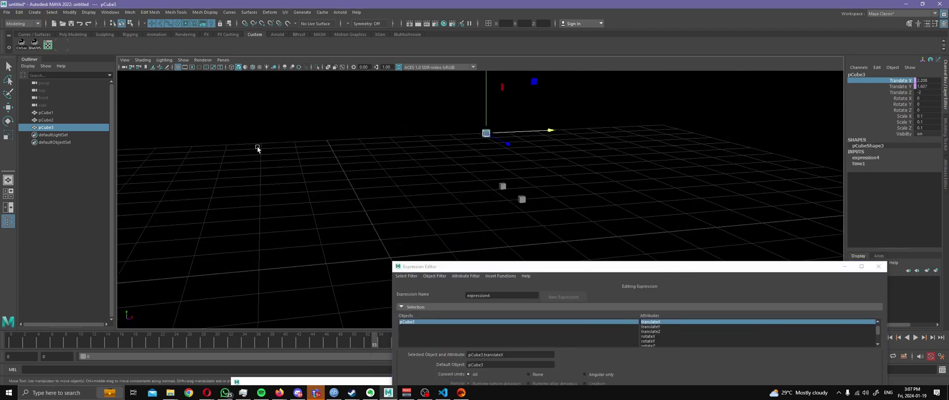
pyautogui.click(79, 120)
pyautogui.click(844, 267)
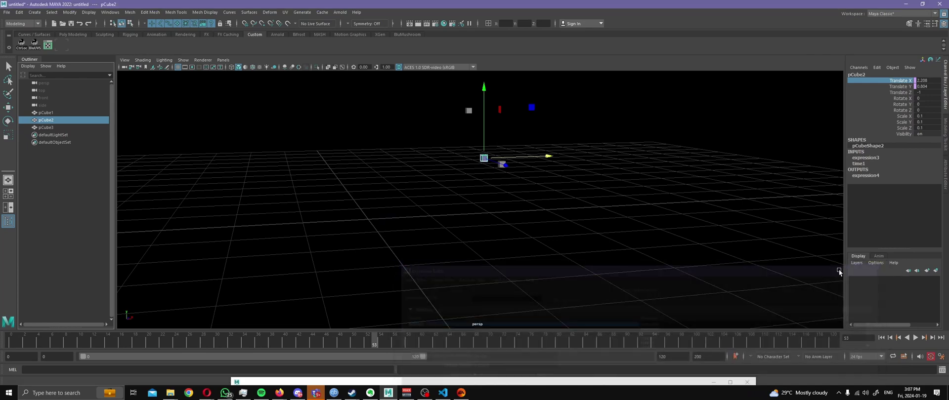
pyautogui.moveTo(527, 382); pyautogui.dragTo(526, 395)
pyautogui.click(877, 68)
pyautogui.click(882, 90)
pyautogui.moveTo(619, 46); pyautogui.dragTo(375, 193)
# Add pCube3 and pCube1 to the selection and isolate the three cubes' Translate Y curves in the Graph Editor
pyautogui.keyDown('shift'); pyautogui.click(56, 127); pyautogui.keyUp('shift')
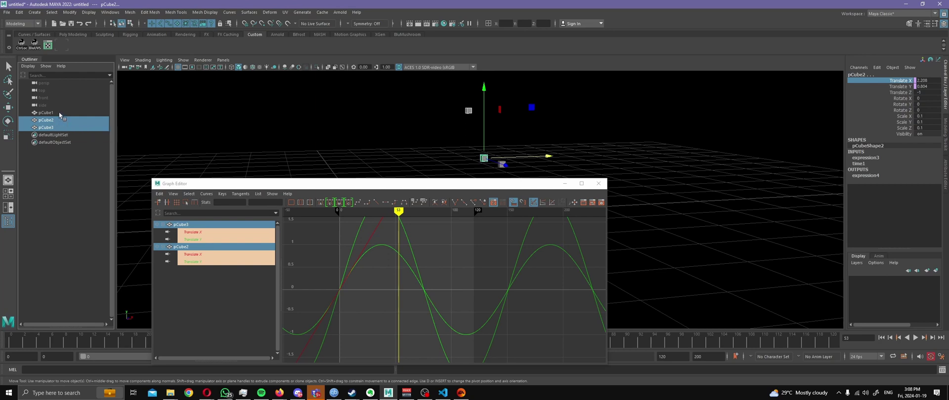
pyautogui.keyDown('shift'); pyautogui.click(59, 113); pyautogui.keyUp('shift')
pyautogui.moveTo(189, 183); pyautogui.dragTo(214, 119)
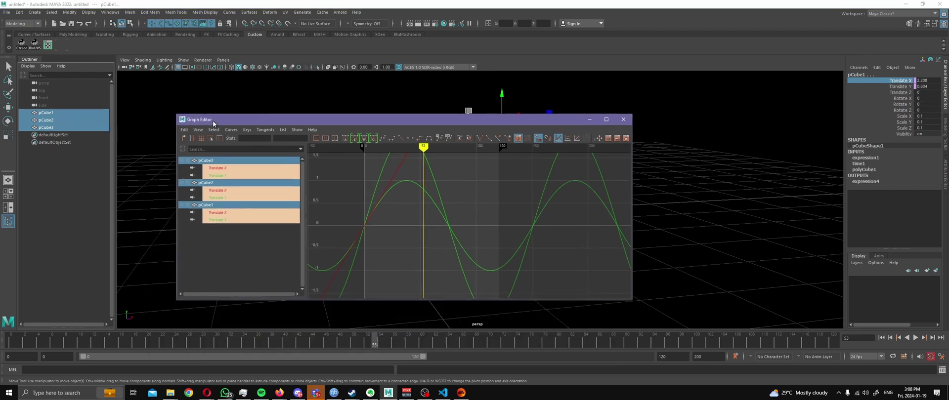
pyautogui.click(237, 169)
pyautogui.click(238, 176)
pyautogui.keyDown('ctrl'); pyautogui.click(237, 197); pyautogui.keyUp('ctrl')
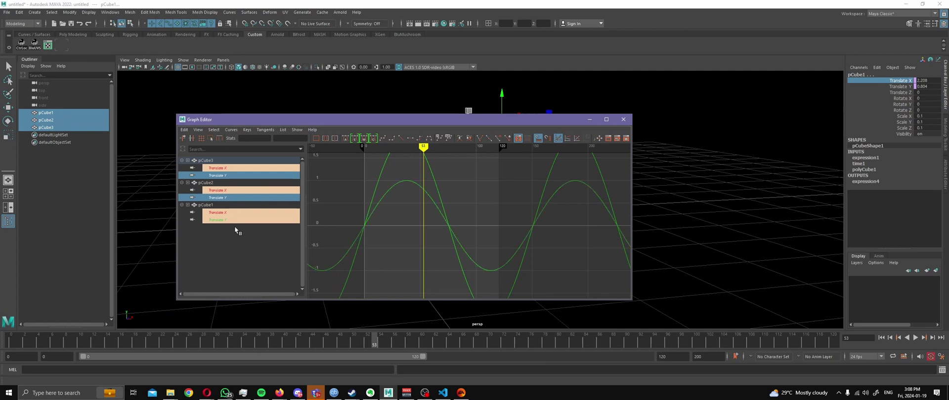
pyautogui.keyDown('ctrl'); pyautogui.click(233, 220); pyautogui.keyUp('ctrl')
pyautogui.press('a')
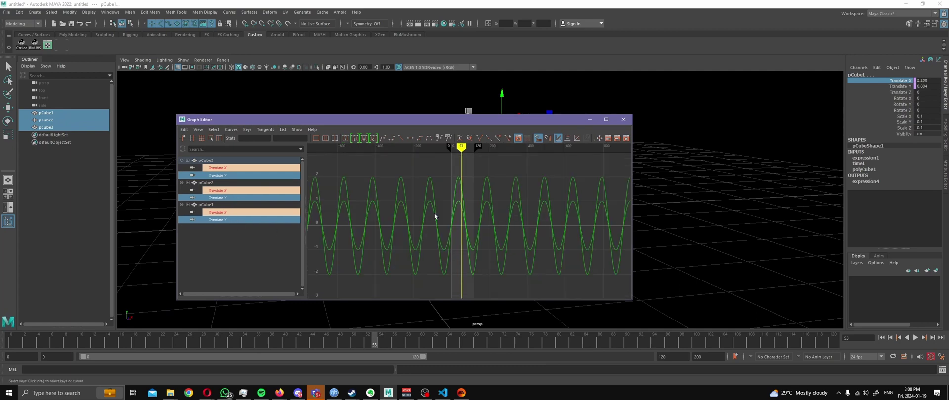
pyautogui.keyDown('alt'); pyautogui.moveTo(441, 212); pyautogui.dragTo(482, 219, button='right'); pyautogui.keyUp('alt')
# Compare pCube3's Translate Y curve with the Translate Y curves of pCube2 and pCube1
pyautogui.click(233, 176)
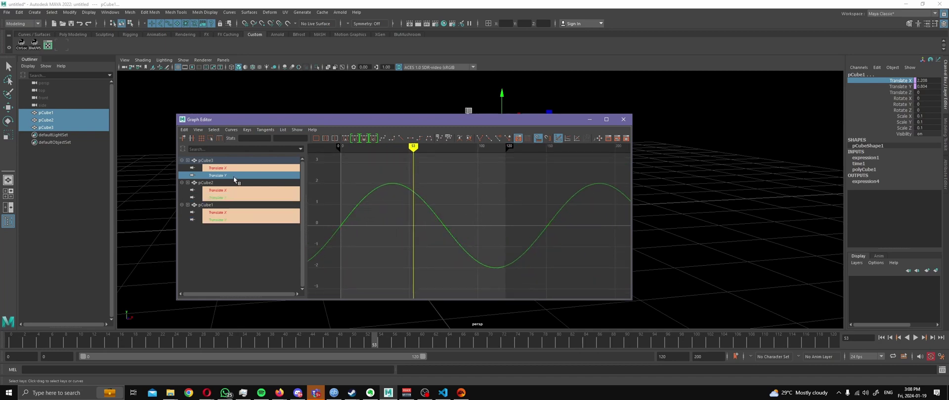
pyautogui.click(229, 237)
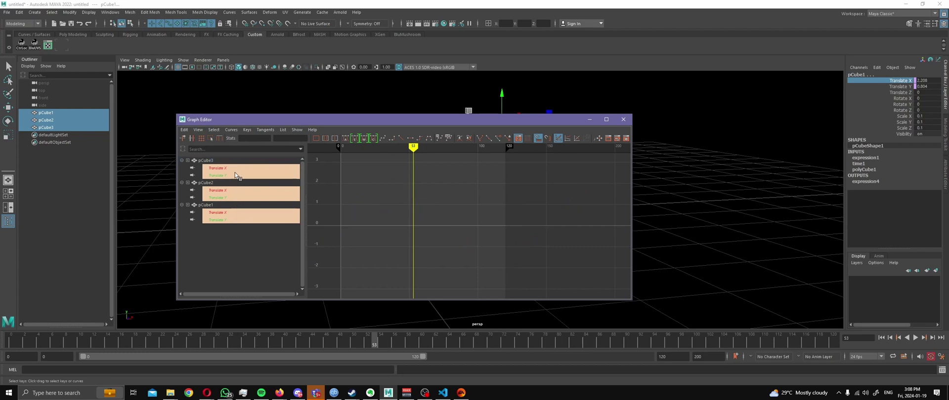
pyautogui.click(236, 176)
pyautogui.click(229, 197)
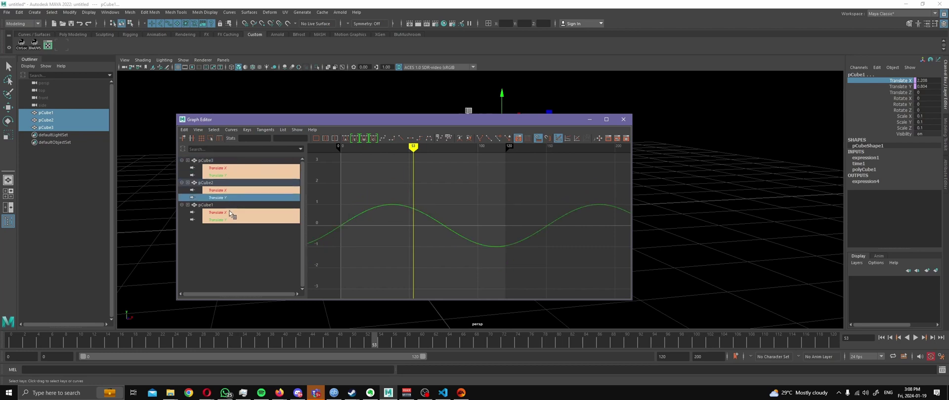
pyautogui.keyDown('ctrl'); pyautogui.click(227, 220); pyautogui.keyUp('ctrl')
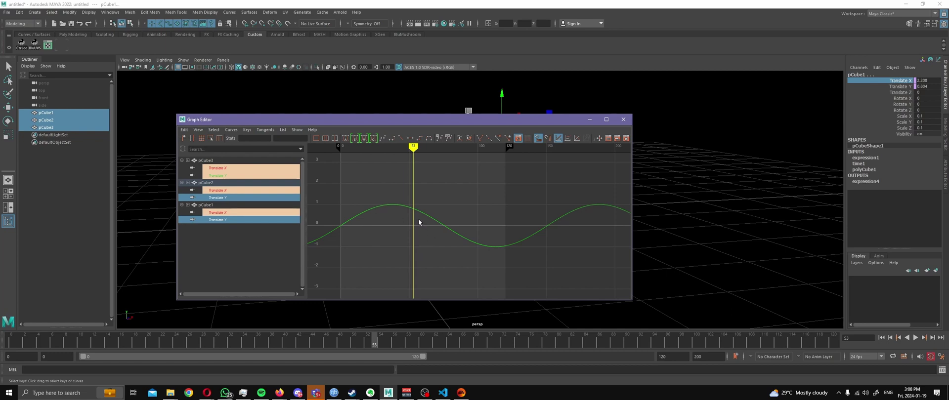
pyautogui.keyDown('ctrl'); pyautogui.click(233, 177); pyautogui.keyUp('ctrl')
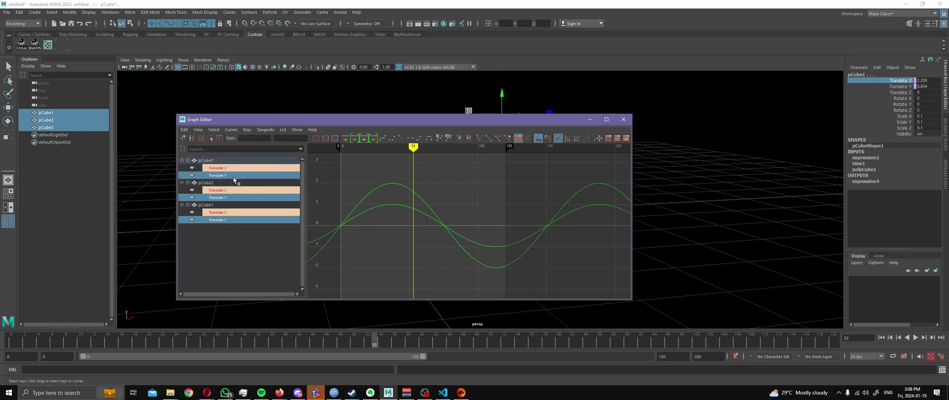
# Maximize the Graph Editor to examine the combined and individual Translate Y waves, and restore its window size
pyautogui.keyDown('alt'); pyautogui.moveTo(381, 216); pyautogui.dragTo(403, 225, button='right'); pyautogui.keyUp('alt')
pyautogui.press('a')
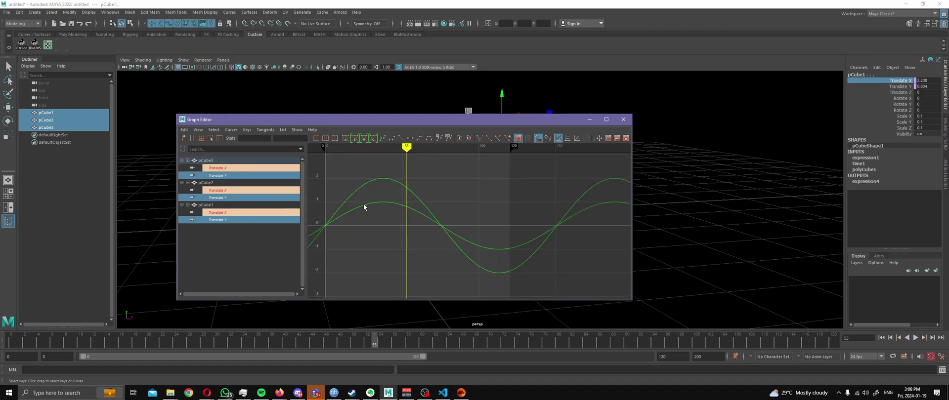
pyautogui.doubleClick(366, 118)
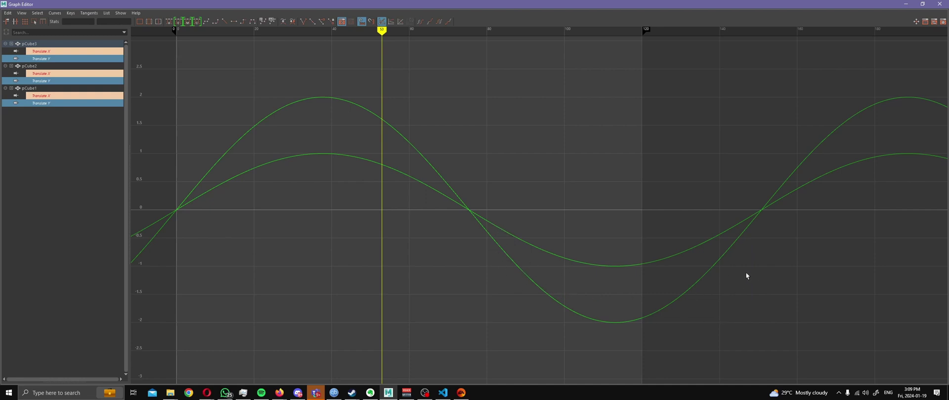
pyautogui.scroll(-5, 478, 134)
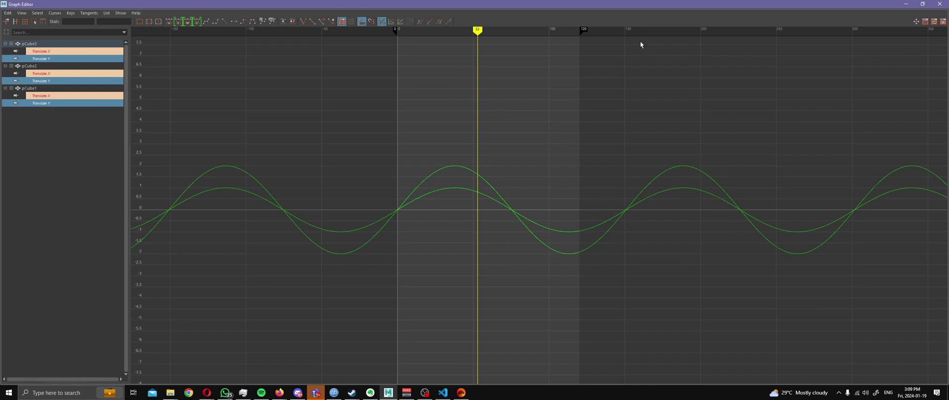
pyautogui.doubleClick(641, 6)
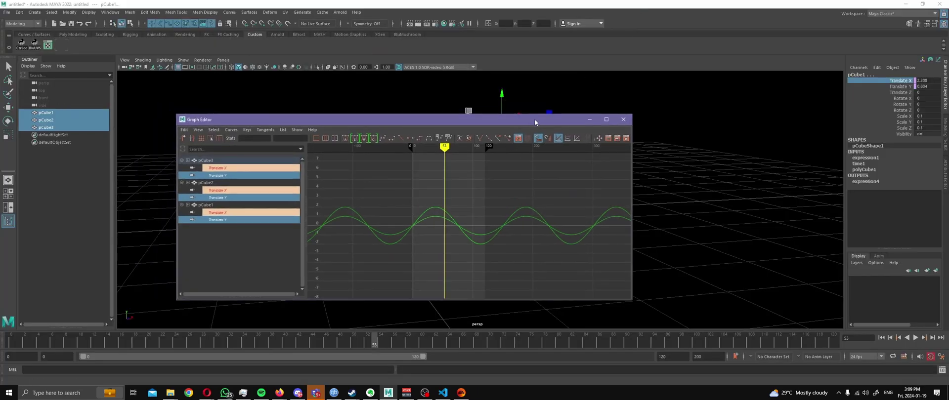
# Open the expression on pCube2's Translate Y channel and arrange the Expression Editor beside the Graph Editor
pyautogui.moveTo(534, 121); pyautogui.dragTo(564, 316)
pyautogui.click(80, 127)
pyautogui.click(81, 112)
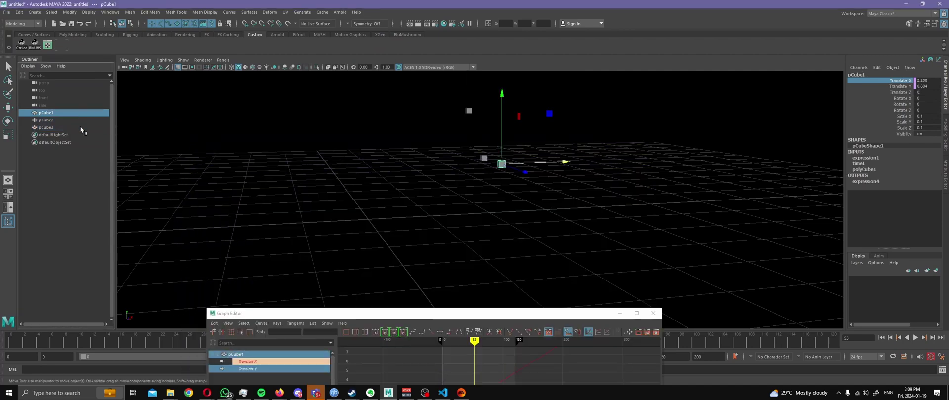
pyautogui.click(81, 127)
pyautogui.click(80, 120)
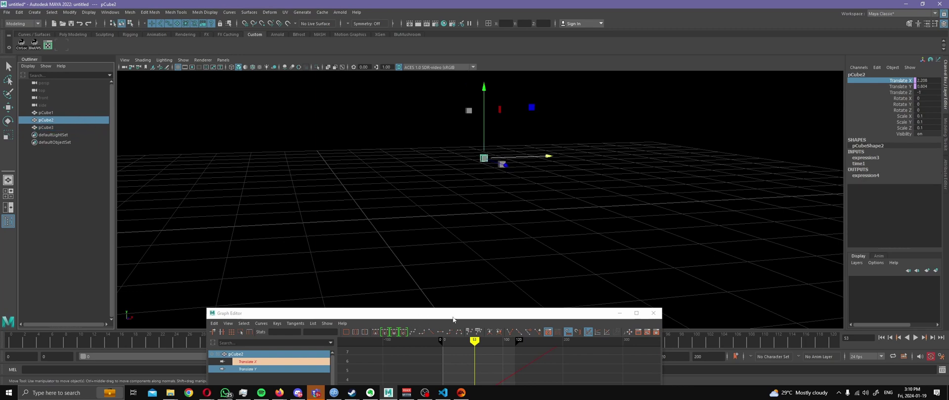
pyautogui.click(894, 88)
pyautogui.rightClick(894, 88)
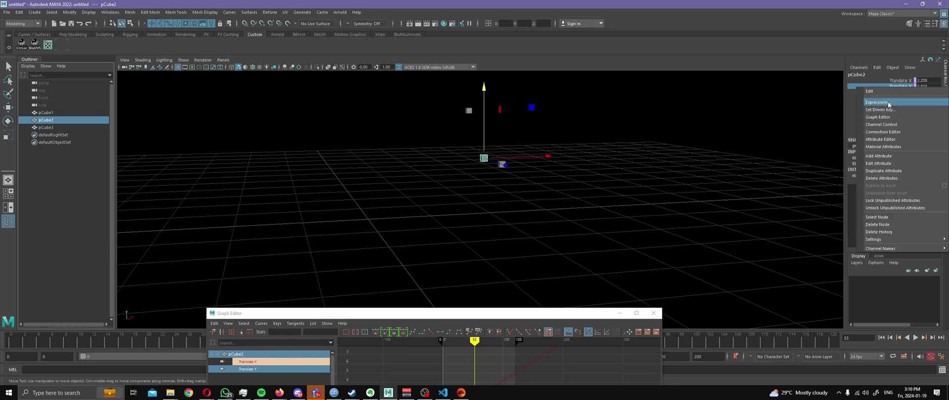
pyautogui.click(887, 103)
pyautogui.moveTo(297, 313); pyautogui.dragTo(187, 72)
pyautogui.moveTo(595, 267); pyautogui.dragTo(601, 128)
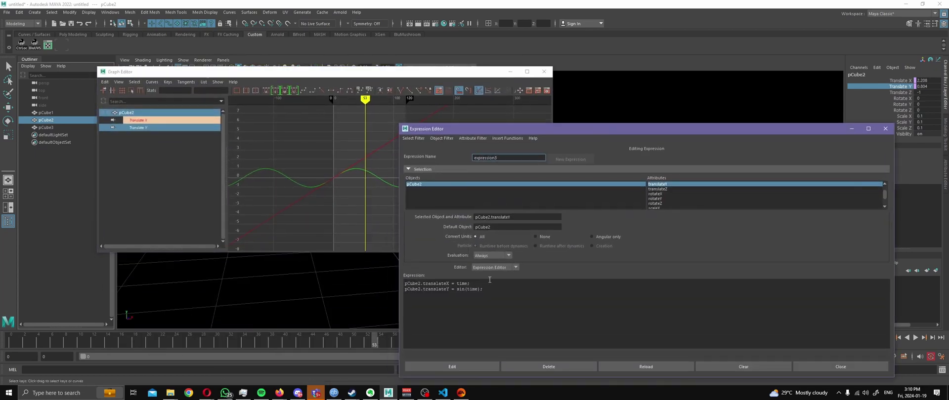
# Multiply the sine by 0.5 in pCube2's translateY line, making it "sin(time)* 0.5;", and apply the edit
pyautogui.keyDown('ctrl'); pyautogui.scroll(5, 478, 289); pyautogui.keyUp('ctrl')
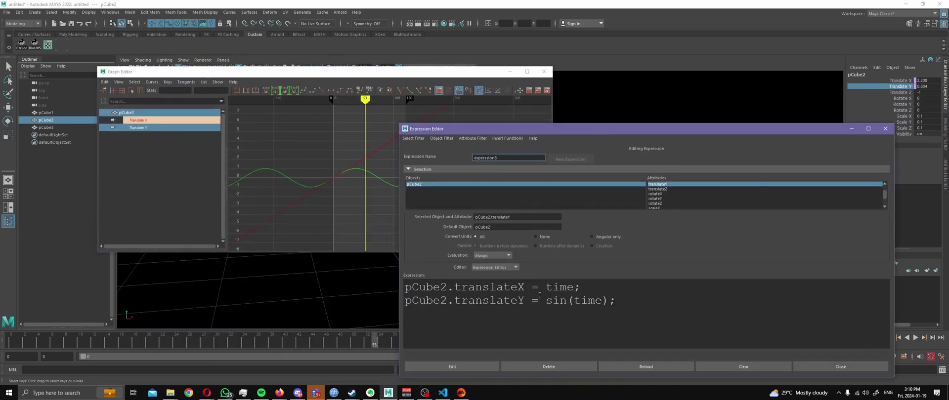
pyautogui.click(608, 302)
pyautogui.write('* 0.')
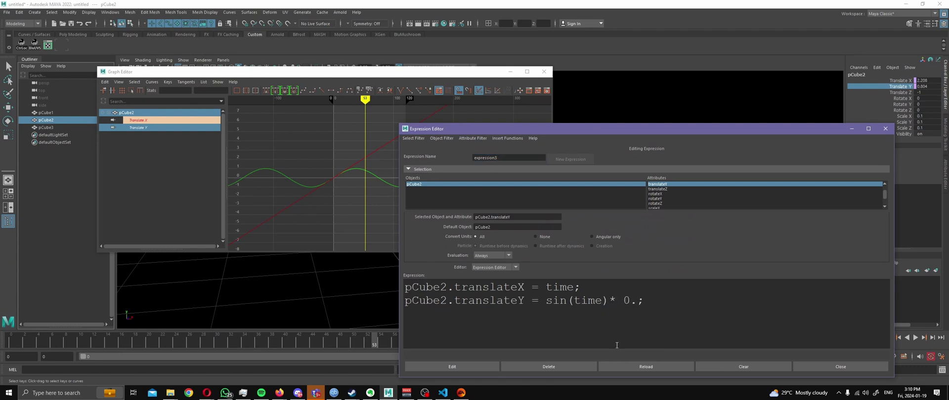
pyautogui.write('5')
pyautogui.moveTo(526, 131); pyautogui.dragTo(638, 110)
pyautogui.click(584, 346)
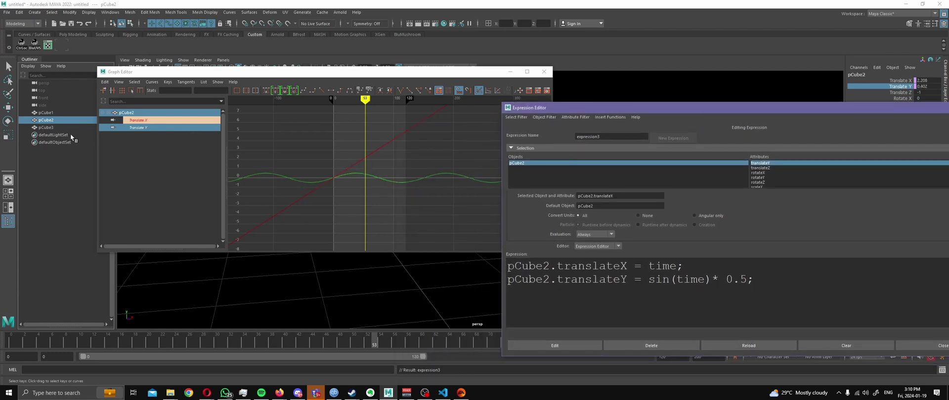
# Compare the curves of pCube1 and pCube2 in the Graph Editor and examine pCube1's curves alone
pyautogui.click(67, 111)
pyautogui.keyDown('ctrl'); pyautogui.click(68, 118); pyautogui.keyUp('ctrl')
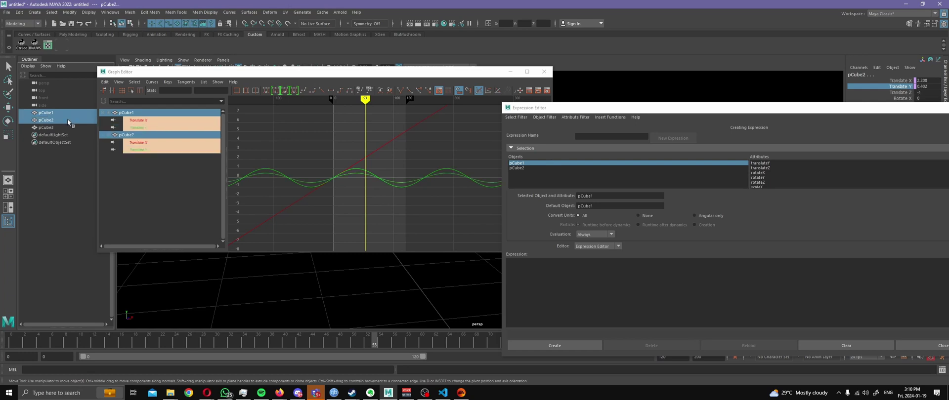
pyautogui.click(67, 114)
pyautogui.click(361, 193)
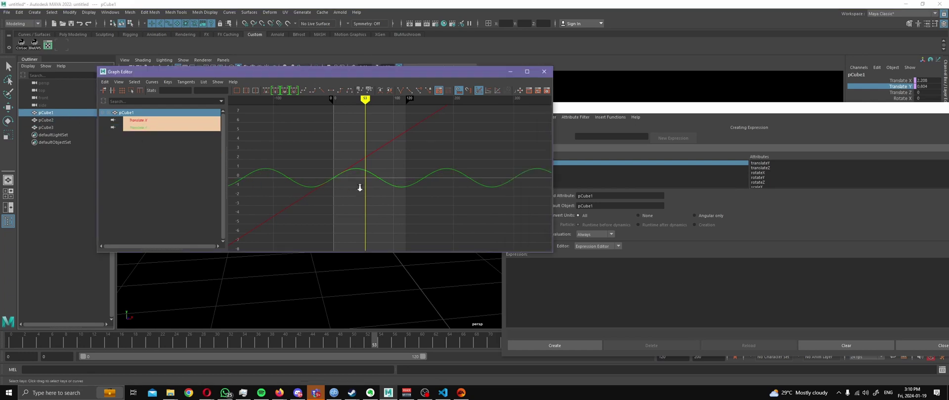
pyautogui.keyDown('alt'); pyautogui.keyDown('shift'); pyautogui.moveTo(360, 193); pyautogui.dragTo(385, 180, button='right'); pyautogui.keyUp('shift'); pyautogui.keyUp('alt')
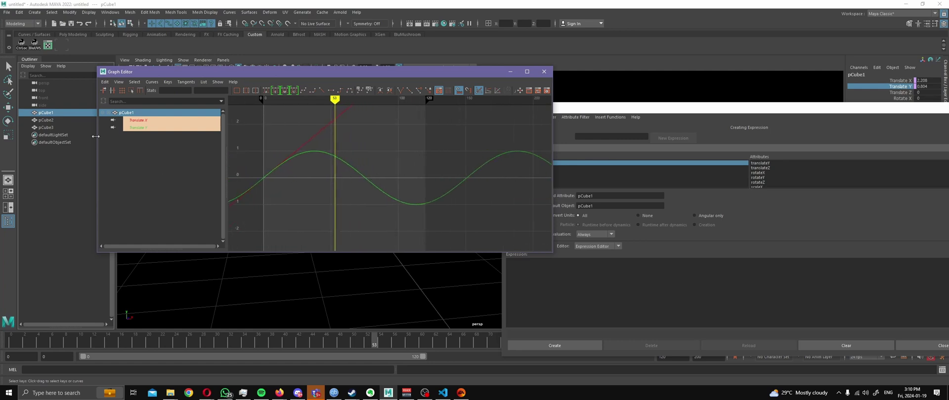
pyautogui.click(58, 115)
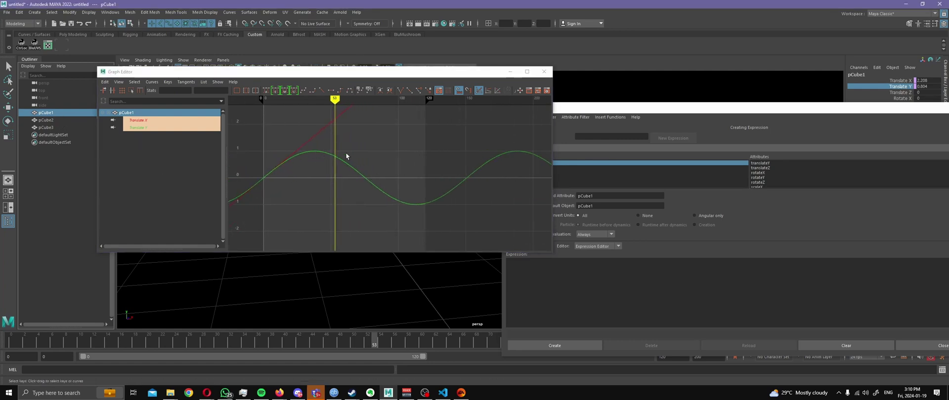
# Compare the curves of pCube1, pCube2 and pCube3 together in the Graph Editor, moving the Expression Editor clear of the graph
pyautogui.click(63, 120)
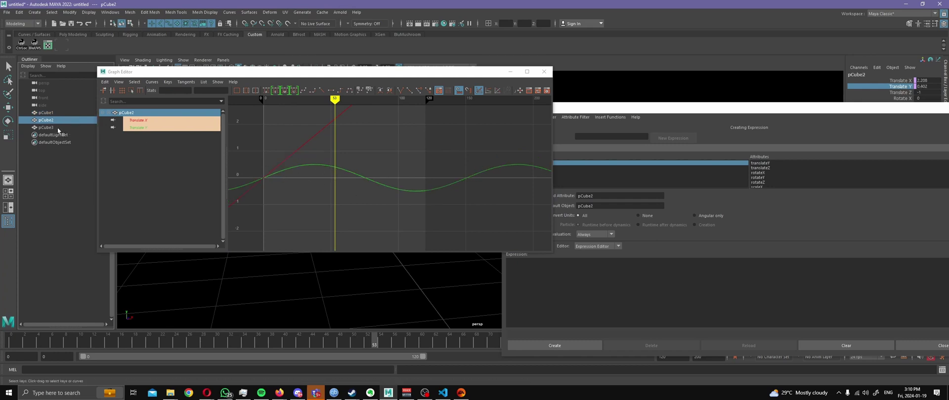
pyautogui.keyDown('ctrl'); pyautogui.click(59, 114); pyautogui.keyUp('ctrl')
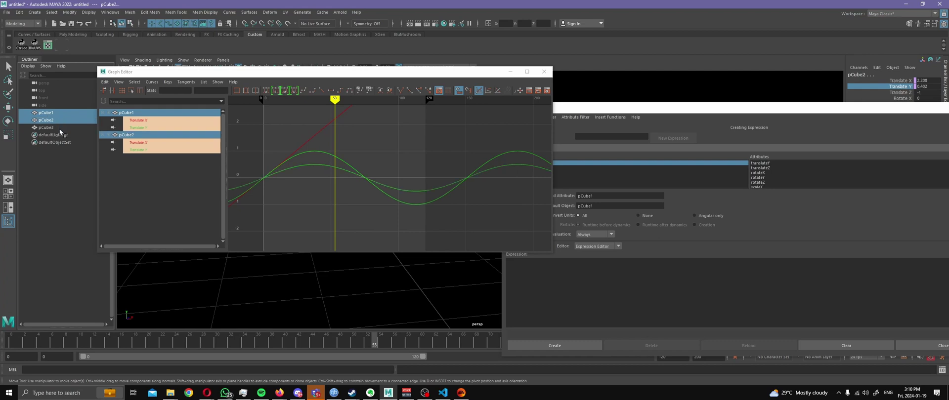
pyautogui.keyDown('ctrl'); pyautogui.click(59, 128); pyautogui.keyUp('ctrl')
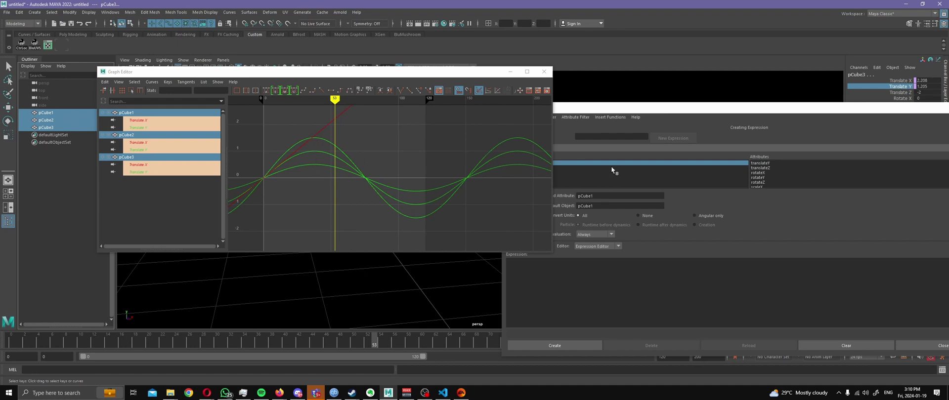
pyautogui.moveTo(639, 116)
pyautogui.mouseDown()
pyautogui.moveTo(595, 107)
pyautogui.moveTo(604, 105)
pyautogui.mouseUp()
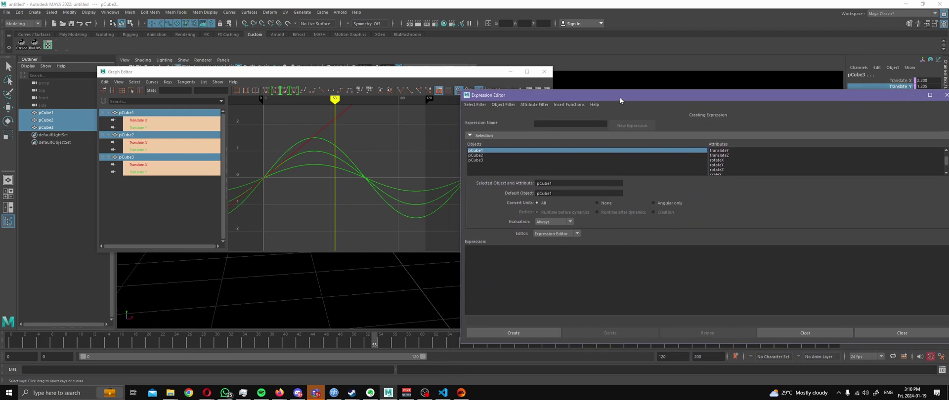
pyautogui.moveTo(620, 97); pyautogui.dragTo(558, 292)
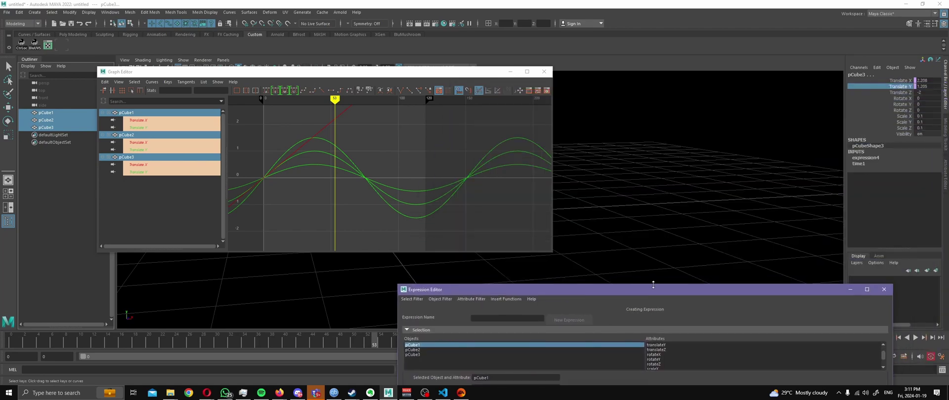
pyautogui.moveTo(654, 290); pyautogui.dragTo(646, 347)
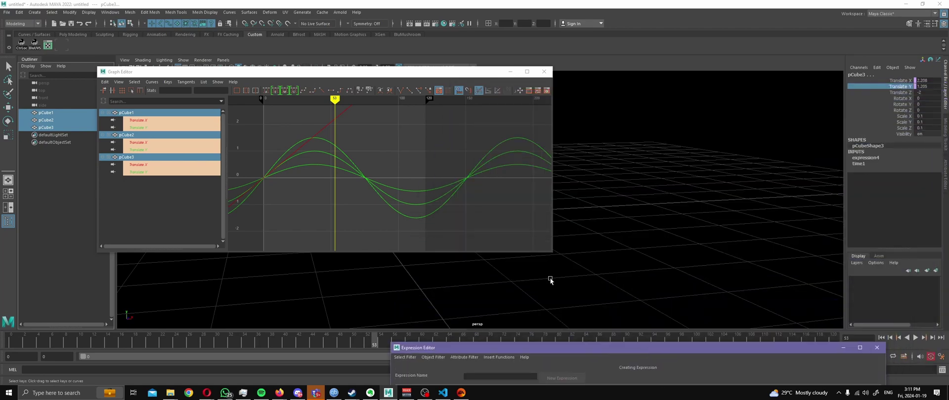
# Add three float attributes named mag, freq and offset to pCube2
pyautogui.click(67, 120)
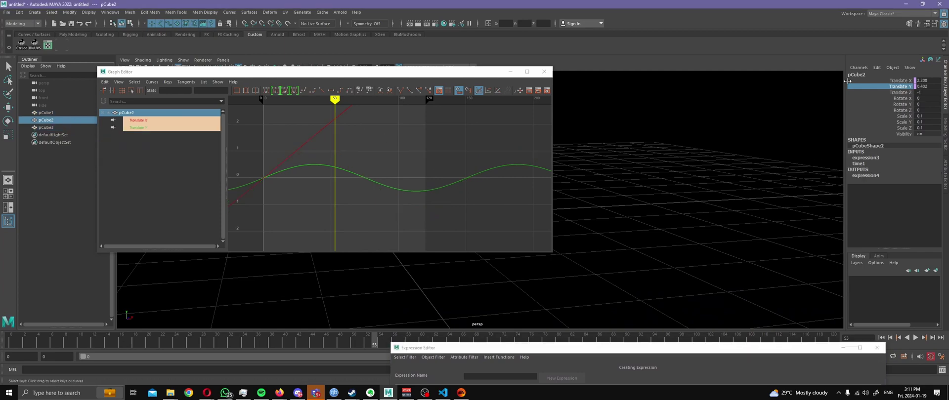
pyautogui.click(873, 69)
pyautogui.click(889, 128)
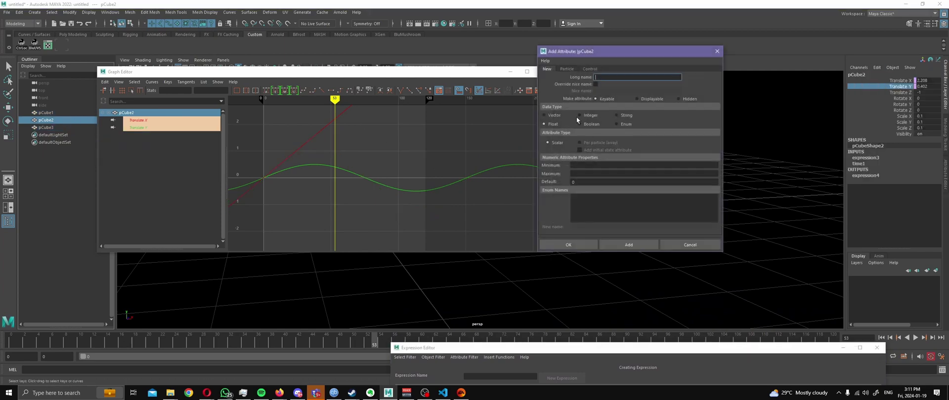
pyautogui.click(615, 77)
pyautogui.press('Tab')
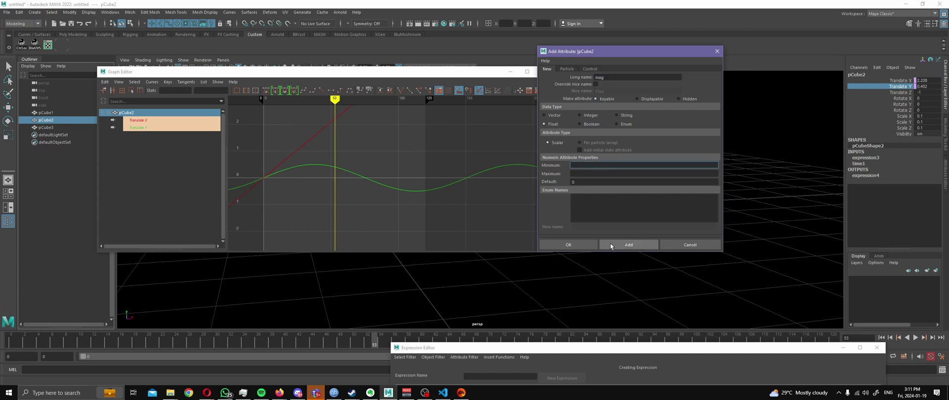
pyautogui.click(610, 245)
pyautogui.click(597, 78)
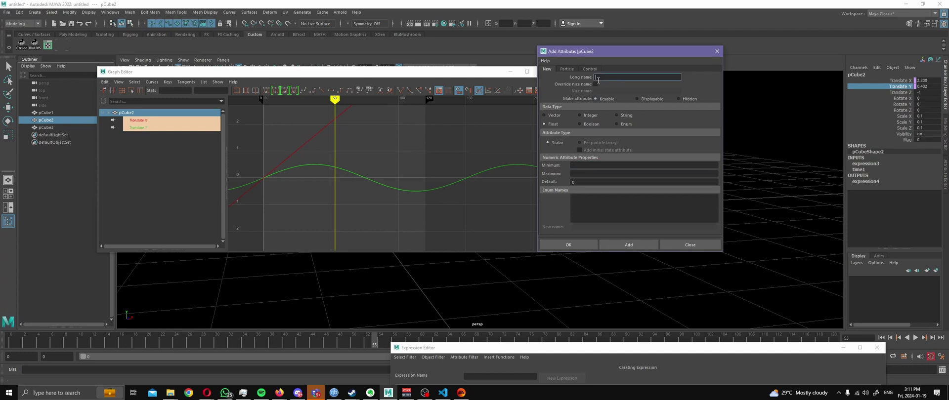
pyautogui.write('freq')
pyautogui.click(633, 246)
pyautogui.write('off')
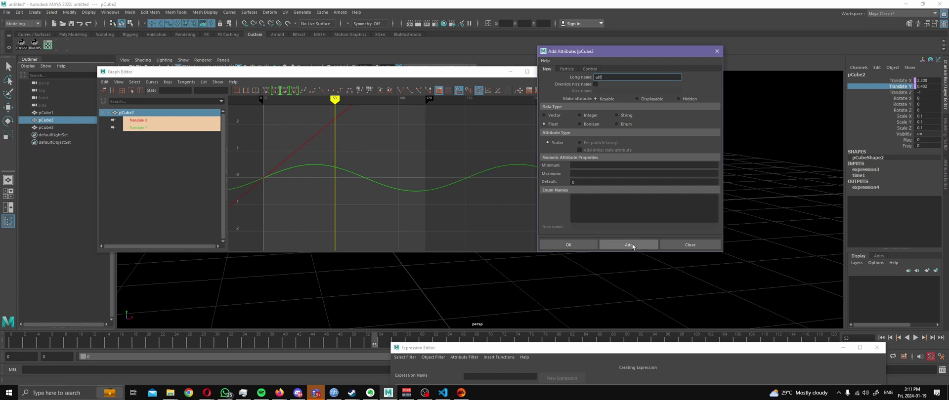
pyautogui.write('set')
pyautogui.click(637, 245)
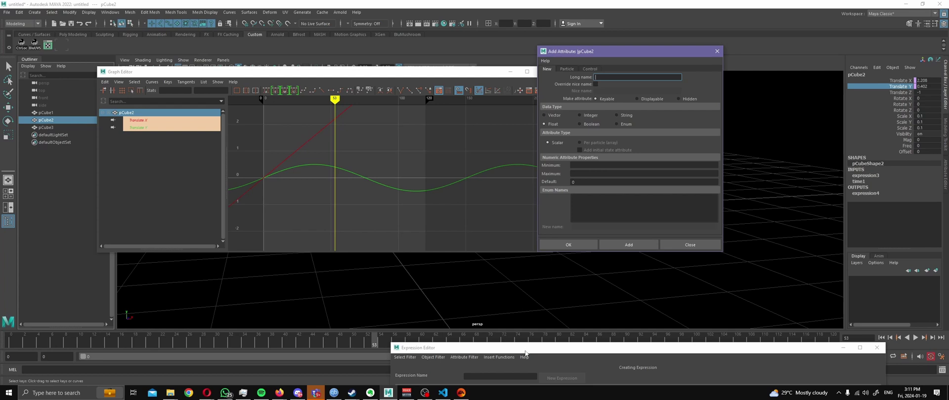
# Add the float attributes mag, freq and offset to pCube3 and close the Add Attribute dialog
pyautogui.moveTo(525, 350); pyautogui.dragTo(496, 265)
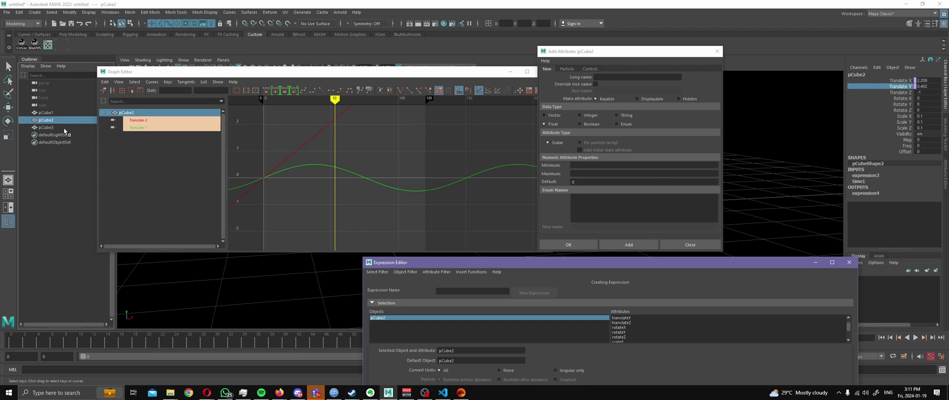
pyautogui.click(64, 128)
pyautogui.click(566, 107)
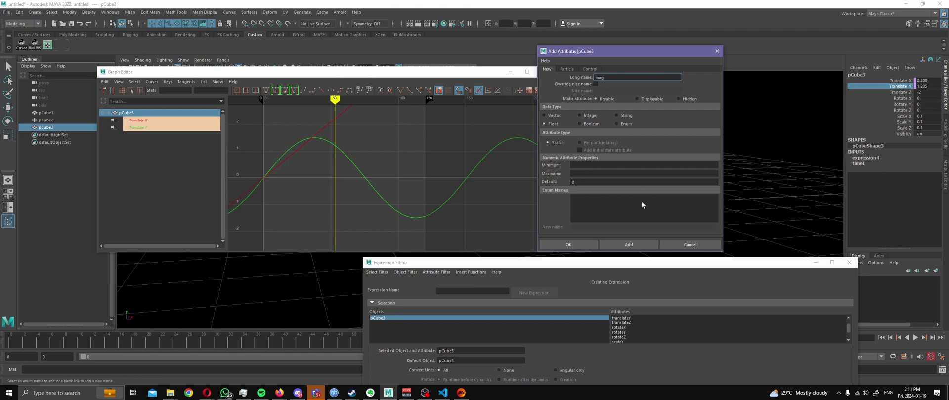
pyautogui.click(639, 244)
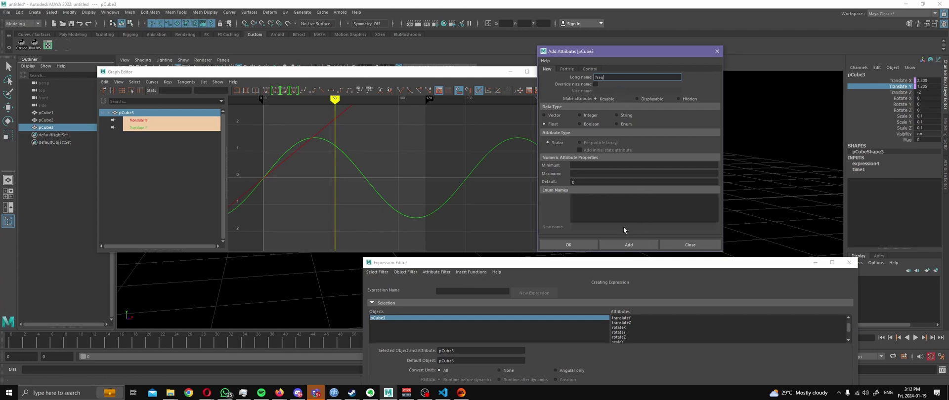
pyautogui.click(626, 245)
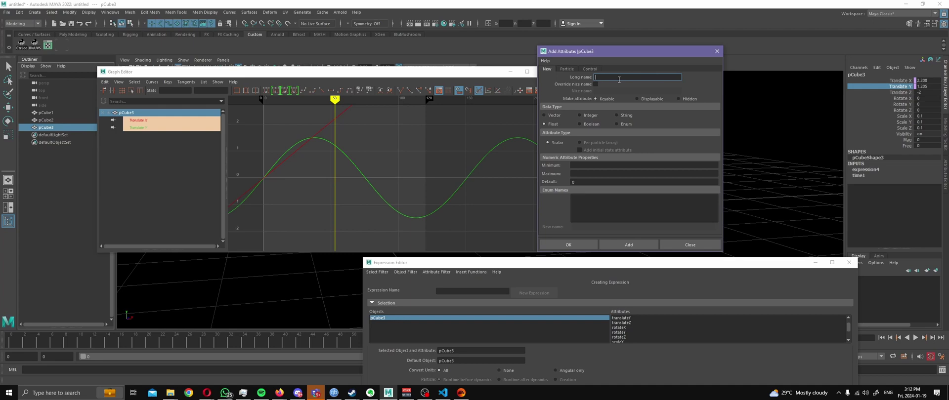
pyautogui.click(630, 242)
pyautogui.click(680, 242)
pyautogui.moveTo(582, 263); pyautogui.dragTo(584, 172)
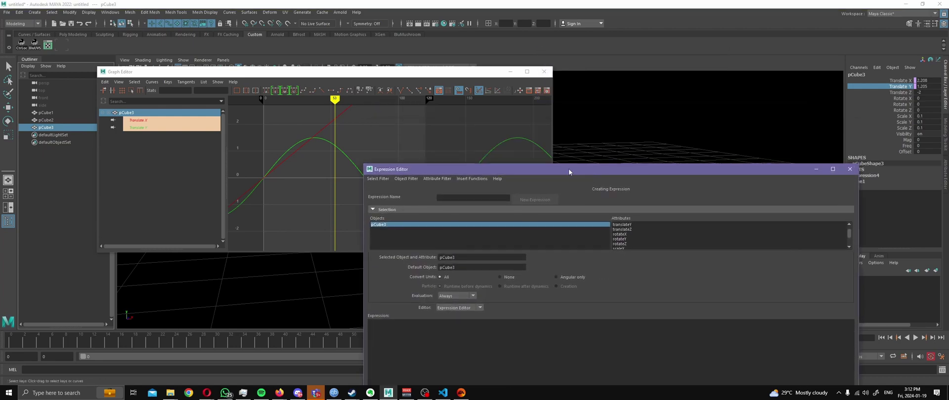
pyautogui.click(51, 115)
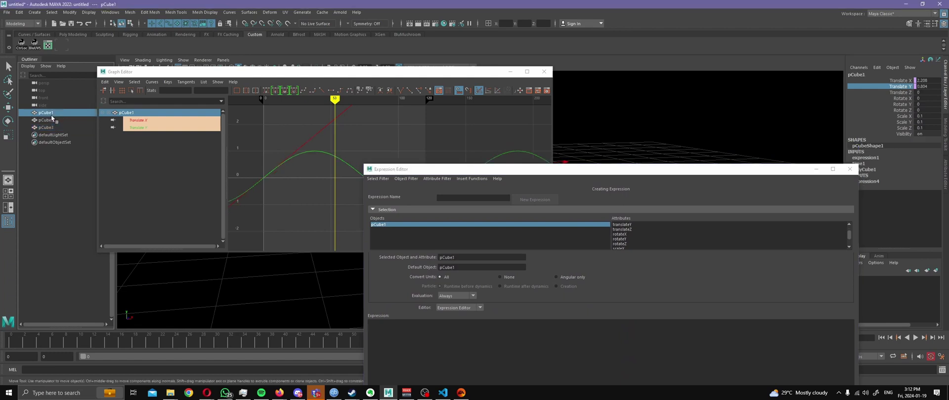
pyautogui.moveTo(51, 115); pyautogui.dragTo(52, 130, button='middle')
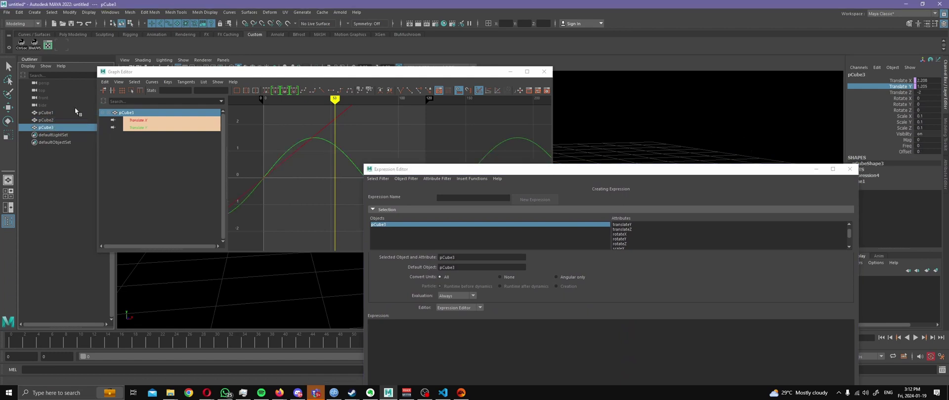
pyautogui.moveTo(58, 115); pyautogui.dragTo(651, 139, button='middle')
# Add the float attributes mag, freq and offset to pCube1 and close the Add Attribute dialog
pyautogui.click(54, 112)
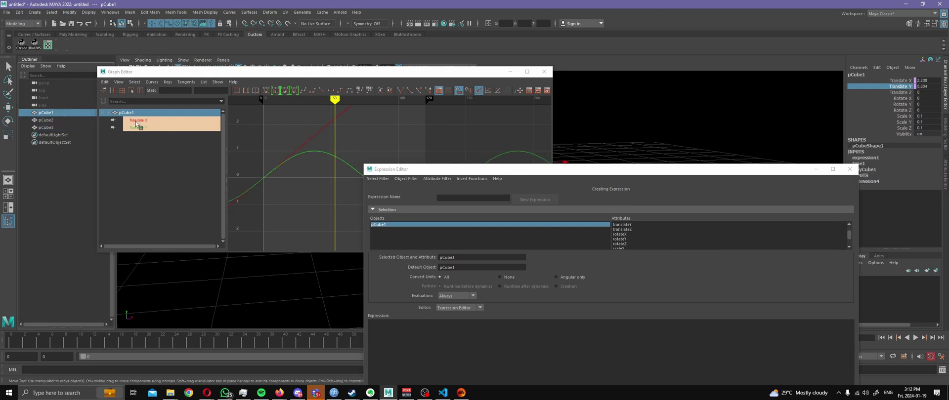
pyautogui.click(874, 67)
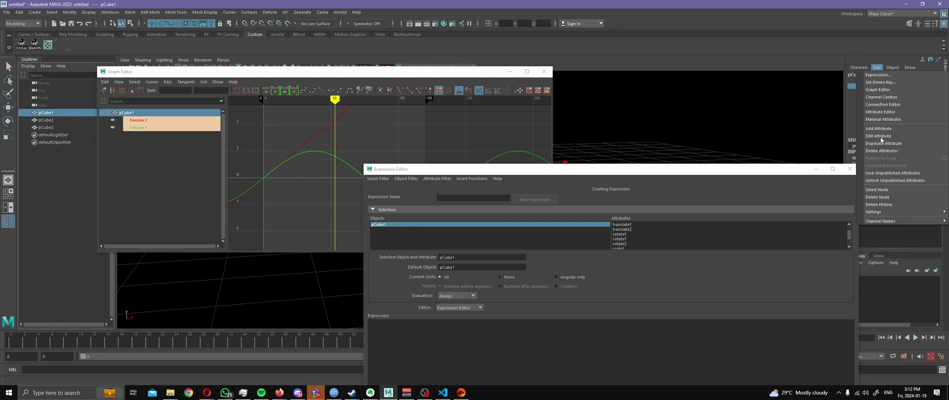
pyautogui.click(854, 130)
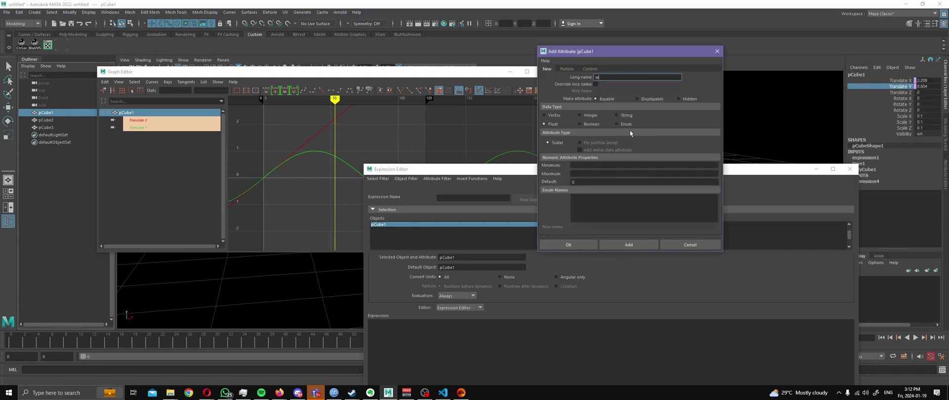
pyautogui.write('mag')
pyautogui.press('Return')
pyautogui.write('freq')
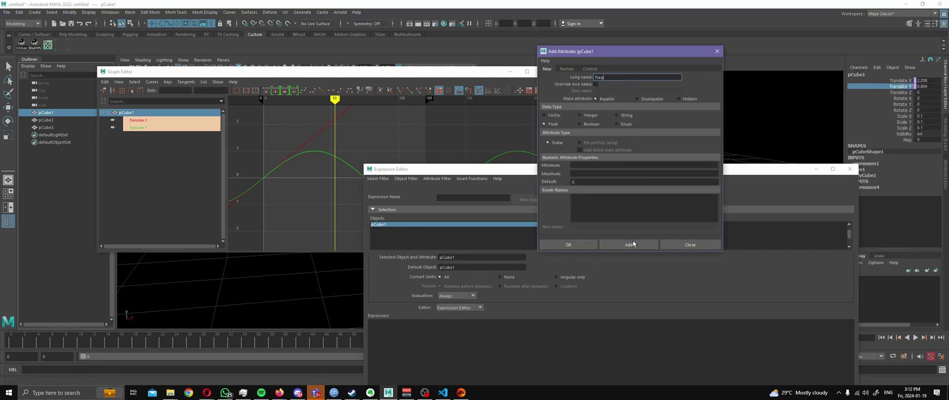
pyautogui.click(633, 243)
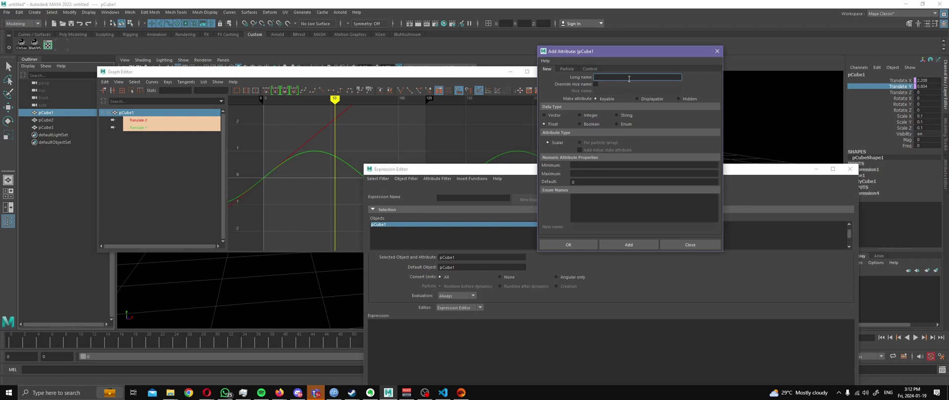
pyautogui.write('offset')
pyautogui.click(630, 245)
pyautogui.click(705, 246)
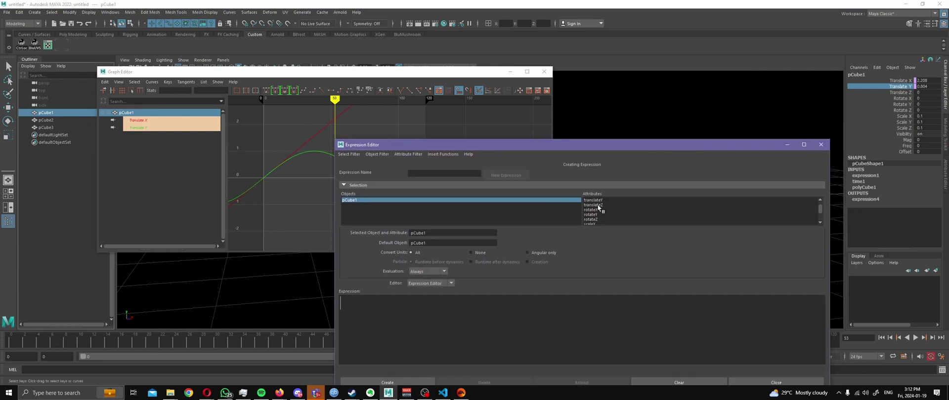
# Open pCube1's translateY expression and multiply time by freq inside the sine and the sine itself by mag
pyautogui.click(594, 200)
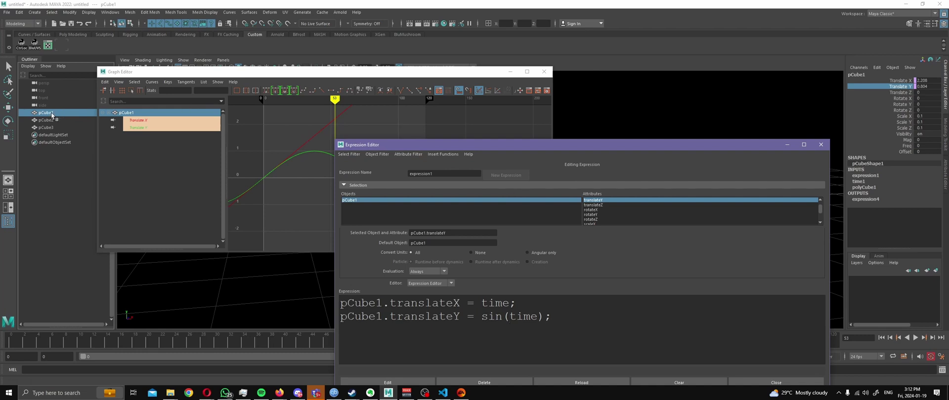
pyautogui.click(579, 329)
pyautogui.press('Home')
pyautogui.hotkey('ctrl', 'shift', 'Right')
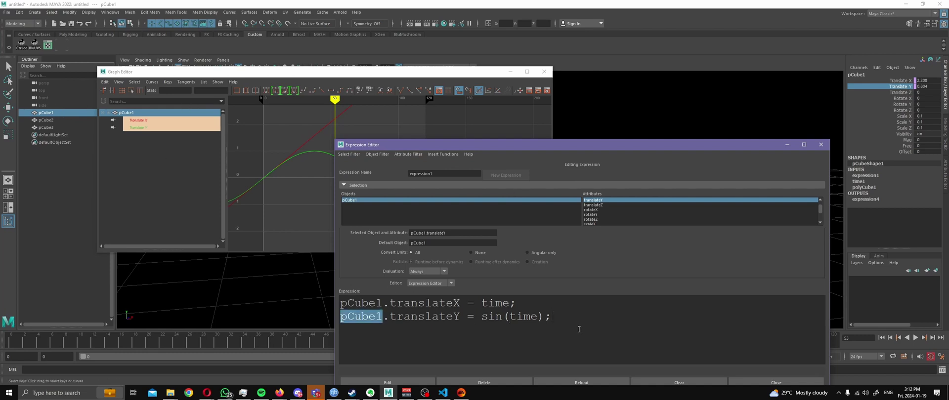
pyautogui.click(579, 330)
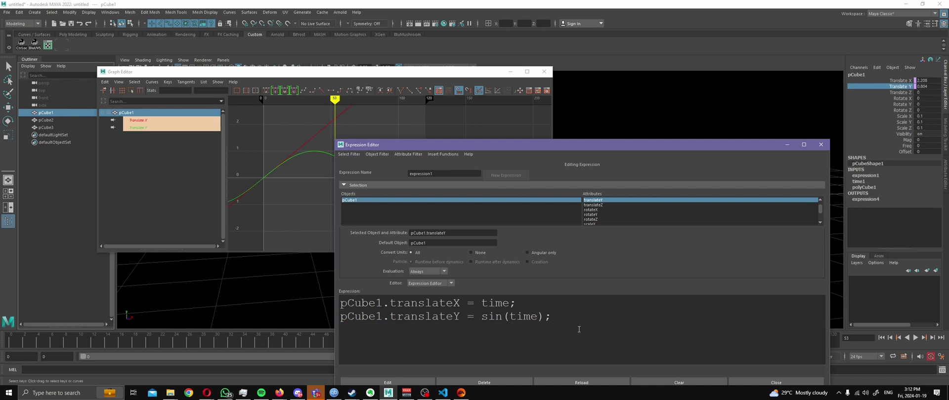
pyautogui.write('* freq')
pyautogui.press('Right')
pyautogui.write('* mag')
# Add offset to time in its own parentheses, making the line "sin((offset + time) * freq) * mag;", and apply the edit
pyautogui.write('off')
pyautogui.write('set(')
pyautogui.write(' +')
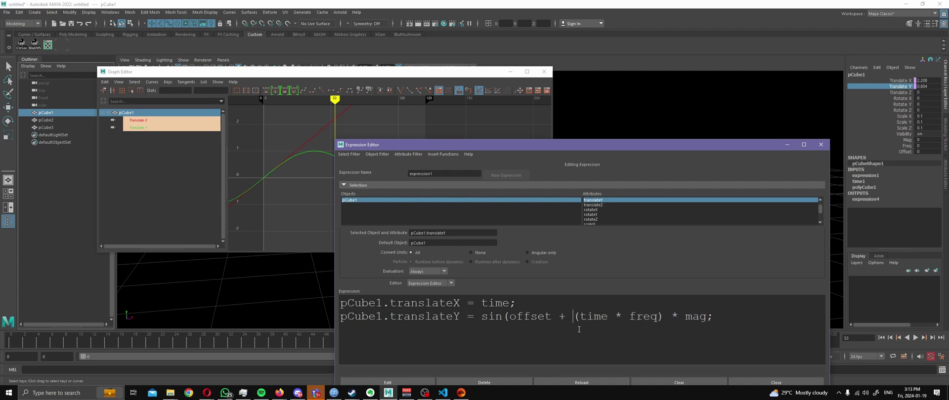
pyautogui.press('Delete')
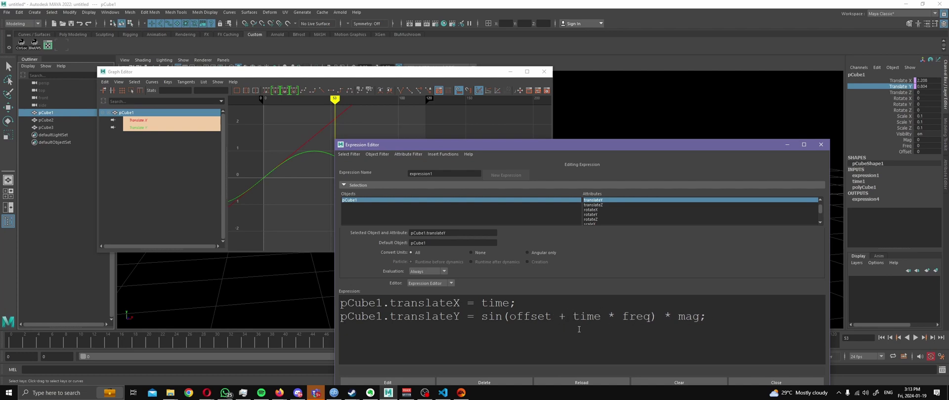
pyautogui.write(')')
pyautogui.write('(')
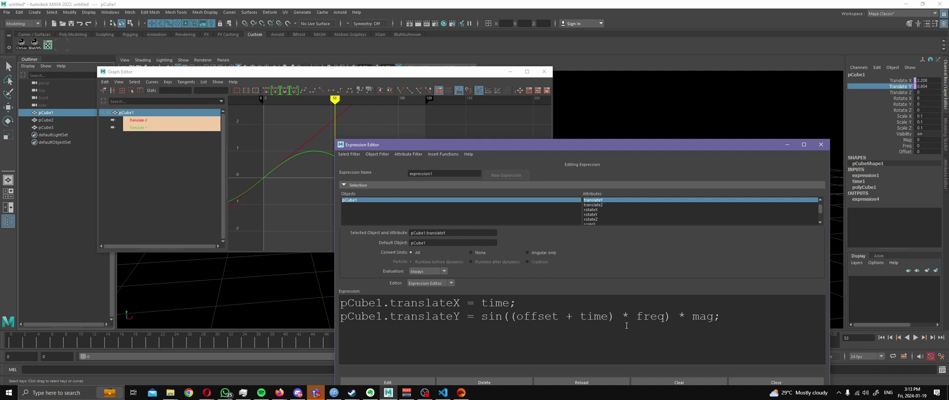
pyautogui.click(400, 384)
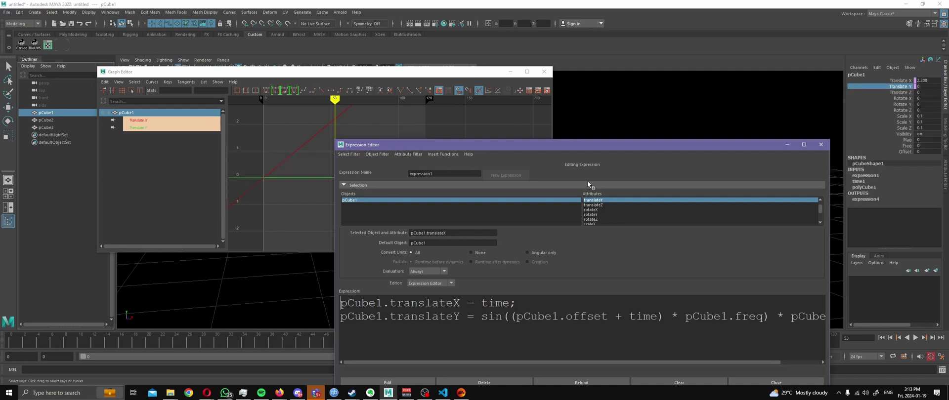
# Show only pCube1's Translate Y curve in the Graph Editor and set the cube's Mag to 1
pyautogui.moveTo(600, 153); pyautogui.dragTo(561, 275)
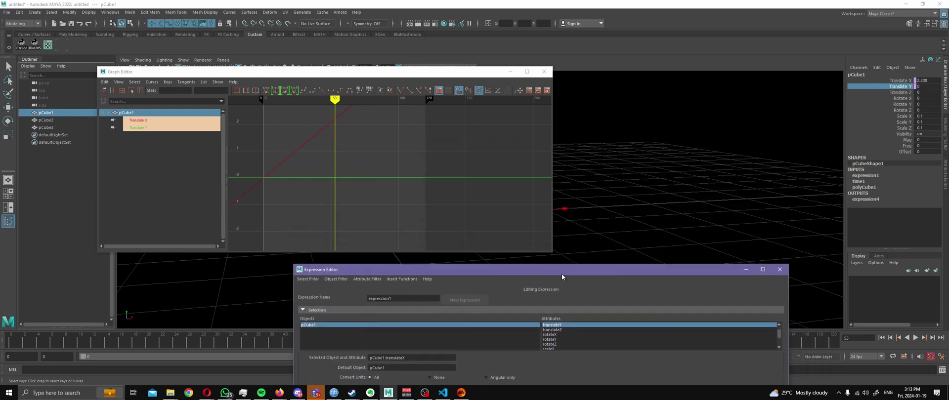
pyautogui.click(146, 128)
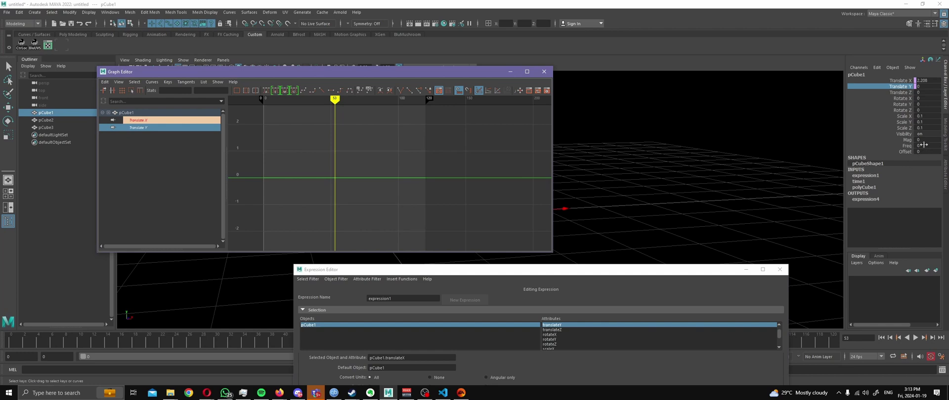
pyautogui.click(907, 140)
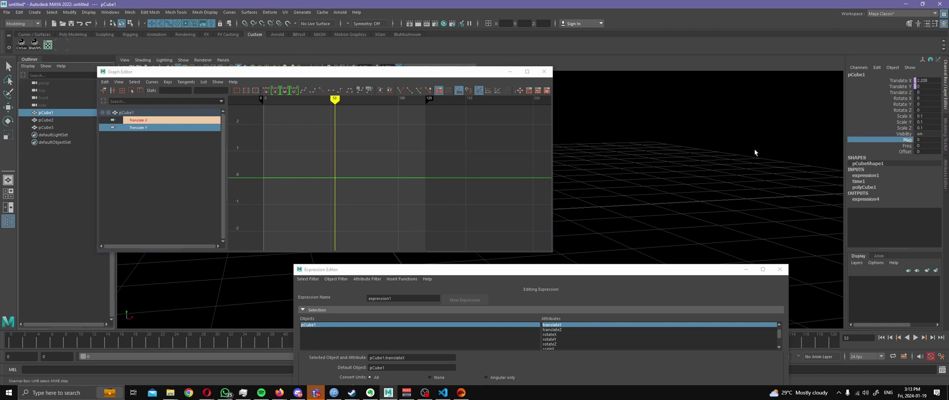
pyautogui.moveTo(783, 151); pyautogui.dragTo(753, 143, button='middle')
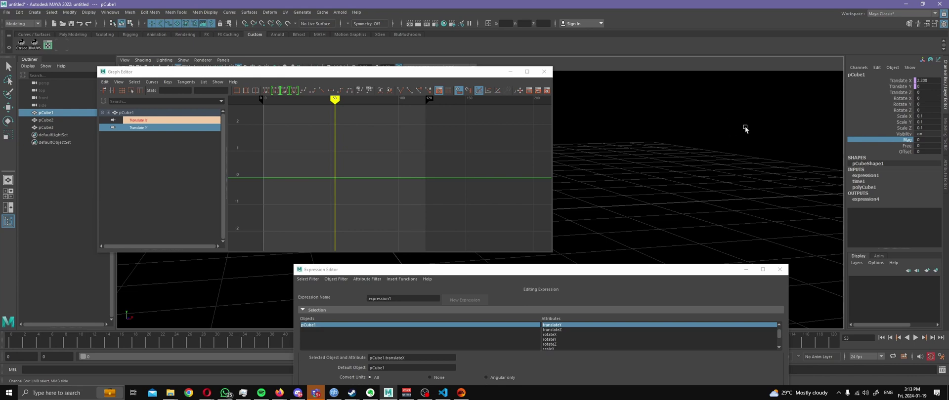
pyautogui.moveTo(741, 121)
pyautogui.mouseDown(button='middle')
pyautogui.moveTo(763, 127)
pyautogui.moveTo(749, 133)
pyautogui.mouseUp(button='middle')
pyautogui.click(928, 140)
pyautogui.write('1')
pyautogui.press('Tab')
# Set pCube1's Freq to 1 and reload its expression to discard the stray character in front of the translateX line
pyautogui.moveTo(679, 269); pyautogui.dragTo(701, 151)
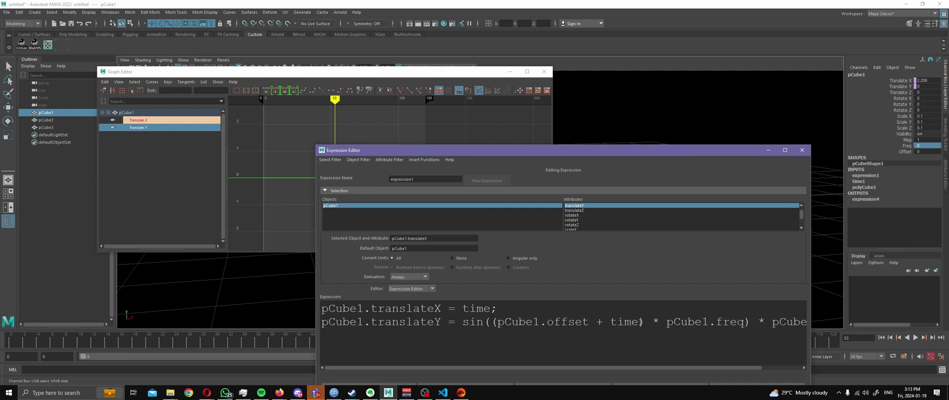
pyautogui.moveTo(576, 155); pyautogui.dragTo(508, 270)
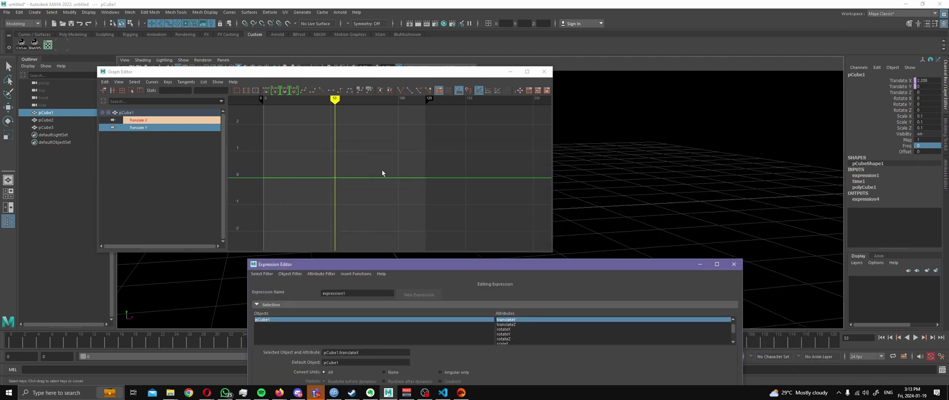
pyautogui.write('1')
pyautogui.press('Tab')
pyautogui.moveTo(673, 266); pyautogui.dragTo(731, 103)
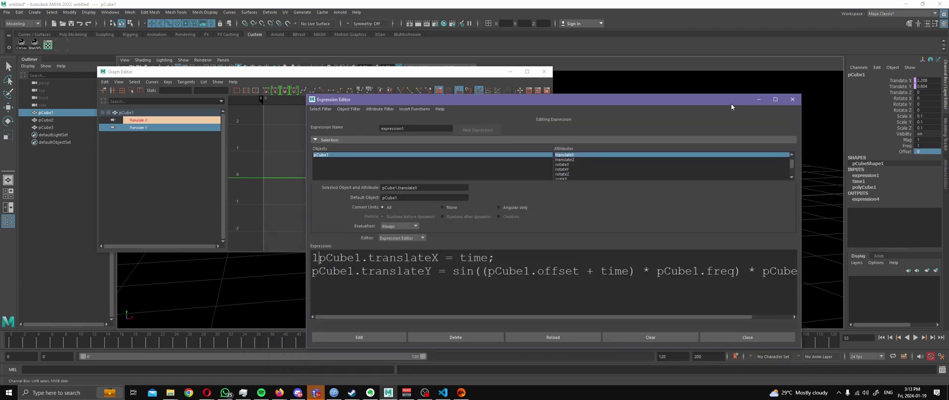
pyautogui.click(582, 334)
# Reapply pCube1's expression to refresh its curve, and move the Expression Editor clear of the graph
pyautogui.moveTo(641, 101); pyautogui.dragTo(583, 252)
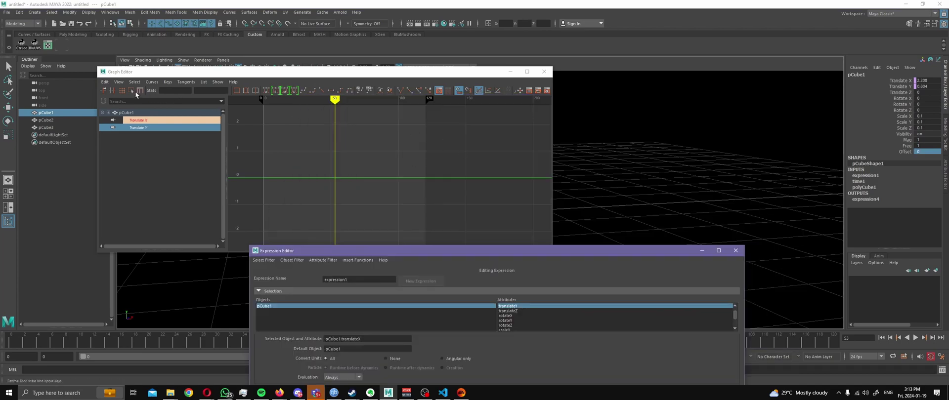
pyautogui.moveTo(418, 251); pyautogui.dragTo(452, 99)
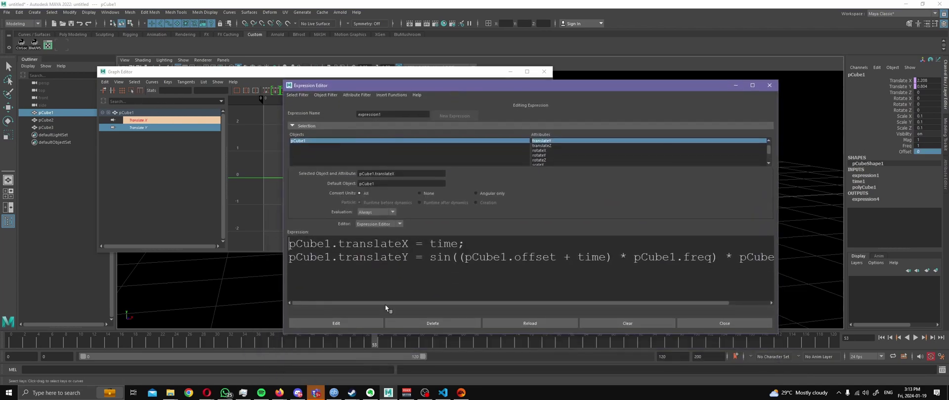
pyautogui.click(337, 335)
pyautogui.moveTo(533, 98); pyautogui.dragTo(527, 311)
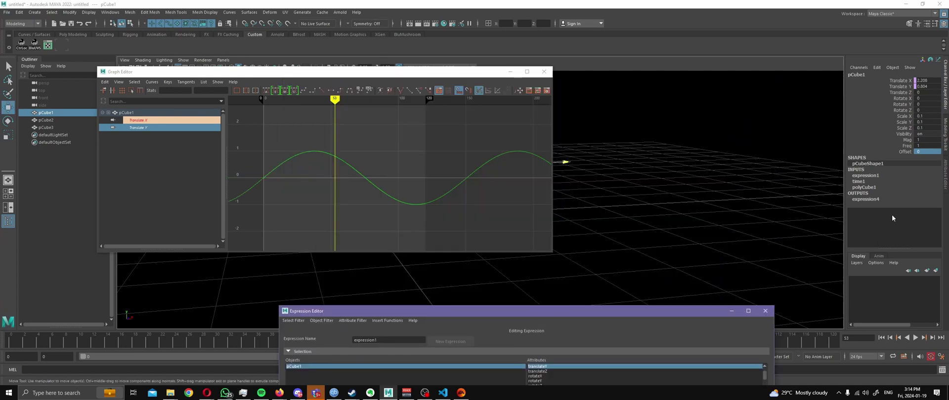
# Set pCube1's Freq to 0, clear the Graph Editor from the viewport and scrub the timeline to check the cube's motion
pyautogui.doubleClick(923, 147)
pyautogui.write('0')
pyautogui.press('Return')
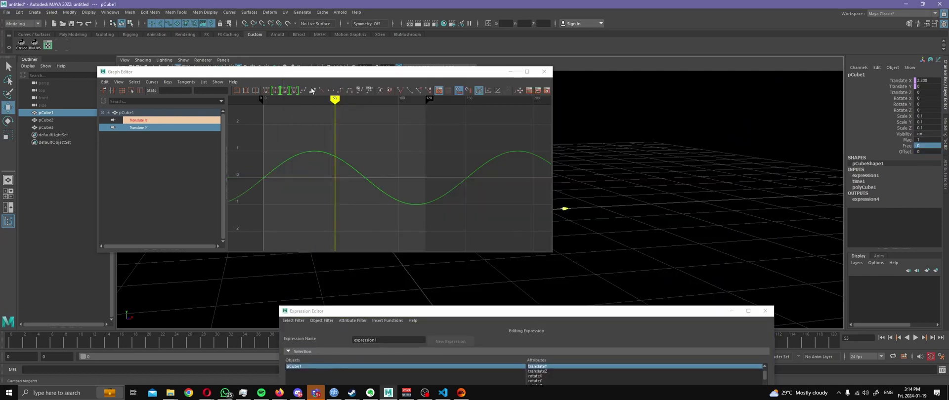
pyautogui.moveTo(316, 71); pyautogui.dragTo(395, 67)
pyautogui.moveTo(578, 67); pyautogui.dragTo(582, 366)
pyautogui.moveTo(177, 341)
pyautogui.mouseDown()
pyautogui.moveTo(94, 341)
pyautogui.moveTo(218, 341)
pyautogui.moveTo(169, 341)
pyautogui.mouseUp()
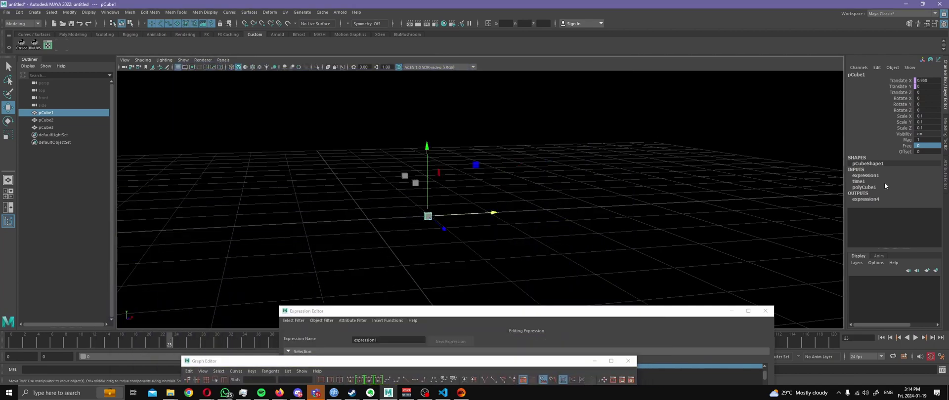
# Set pCube1's Freq to 1 and play the animation to preview the wave motion, then stop at the start
pyautogui.click(927, 146)
pyautogui.write('1')
pyautogui.press('Tab')
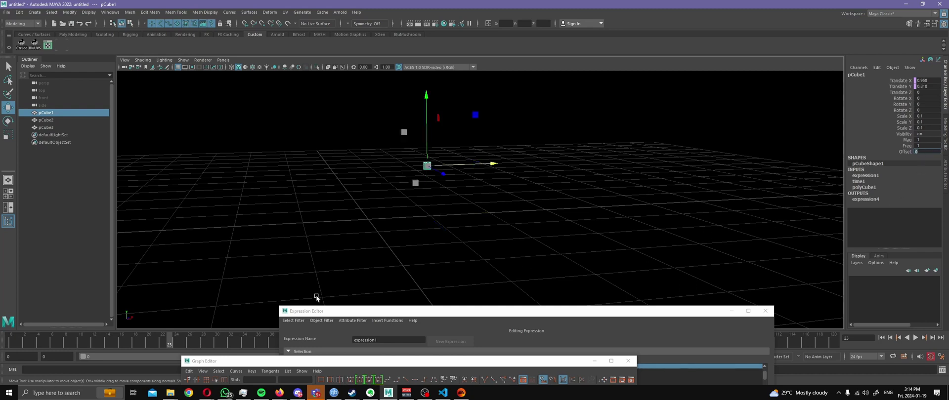
pyautogui.hotkey('alt', 'v')
pyautogui.click(58, 330)
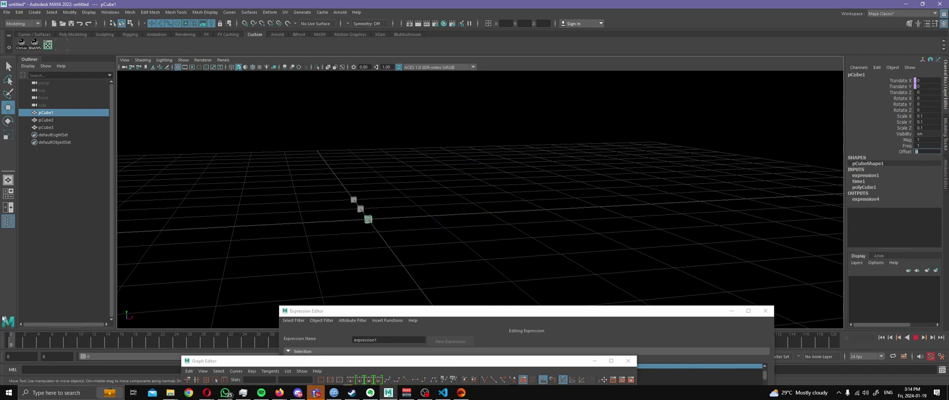
pyautogui.press('Escape')
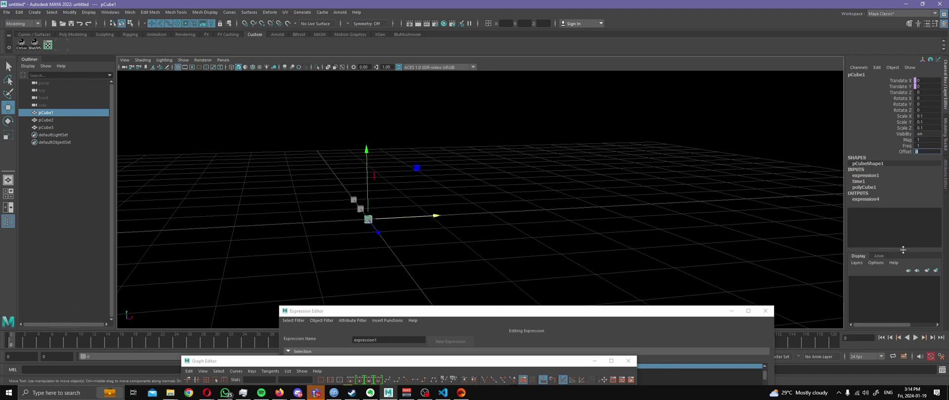
pyautogui.click(907, 152)
pyautogui.rightClick(906, 152)
pyautogui.click(831, 172)
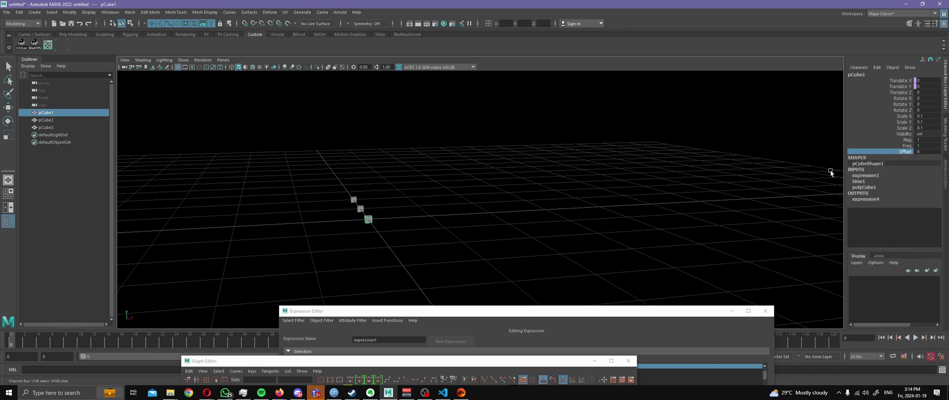
pyautogui.click(894, 140)
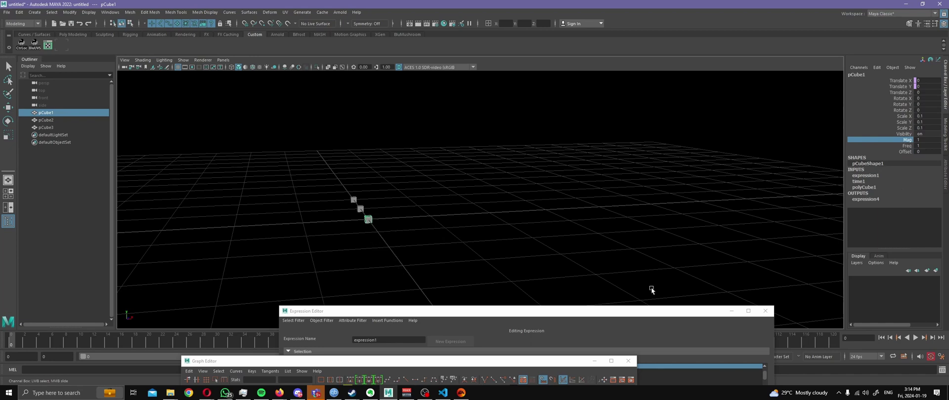
pyautogui.moveTo(560, 364); pyautogui.dragTo(647, 153)
pyautogui.click(305, 161)
pyautogui.moveTo(291, 162)
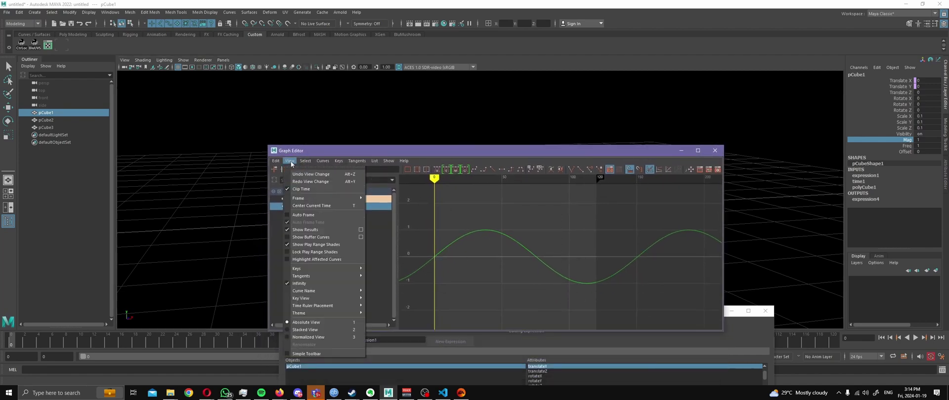
pyautogui.moveTo(547, 151); pyautogui.dragTo(544, 348)
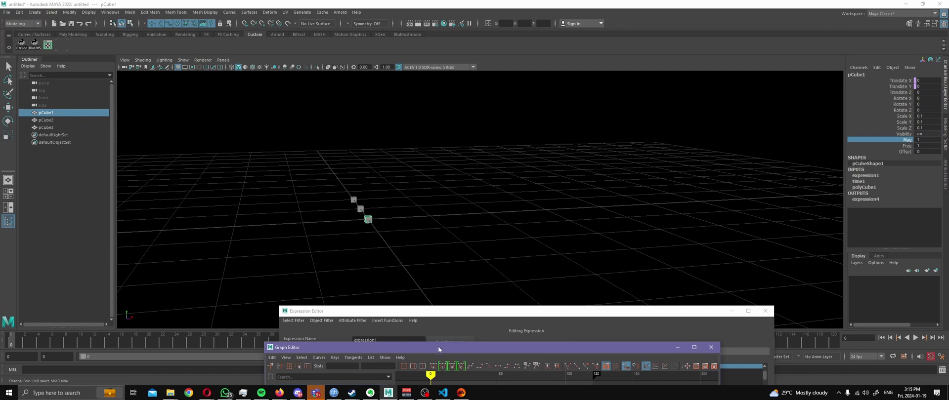
# Remove every pCube1 prefix from the second expression line so it reads "translateY = sin((offset + time) * freq) * mag;"
pyautogui.moveTo(437, 311); pyautogui.dragTo(455, 83)
pyautogui.keyDown('ctrl'); pyautogui.scroll(-2, 577, 252); pyautogui.keyUp('ctrl')
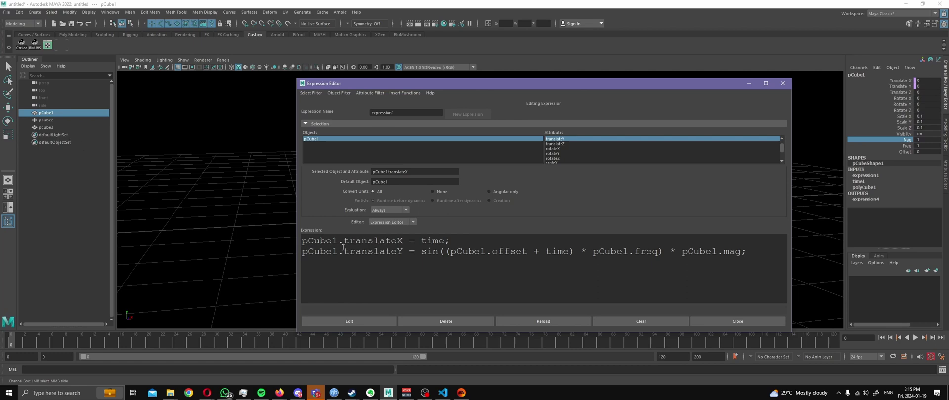
pyautogui.moveTo(450, 252); pyautogui.dragTo(492, 251)
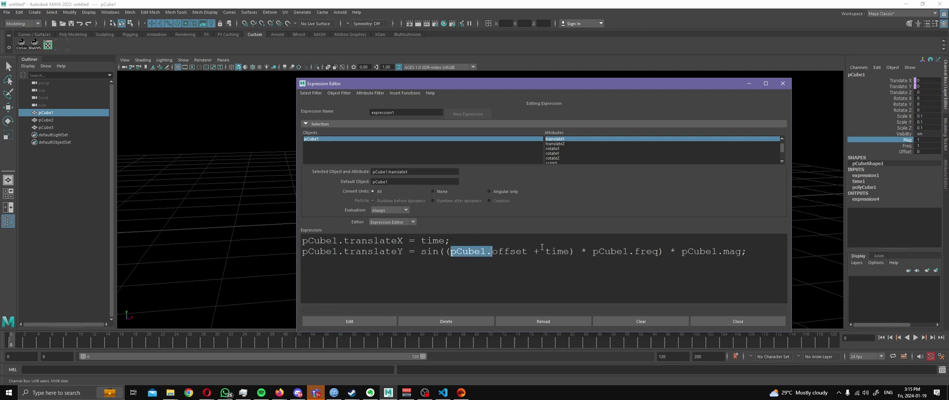
pyautogui.press('BackSpace')
pyautogui.moveTo(551, 252); pyautogui.dragTo(640, 252)
pyautogui.press('BackSpace')
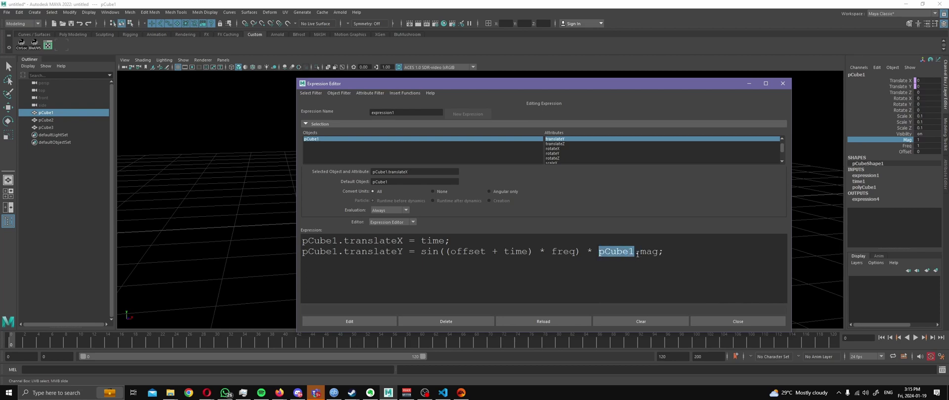
pyautogui.press('BackSpace')
pyautogui.moveTo(638, 252); pyautogui.dragTo(420, 250)
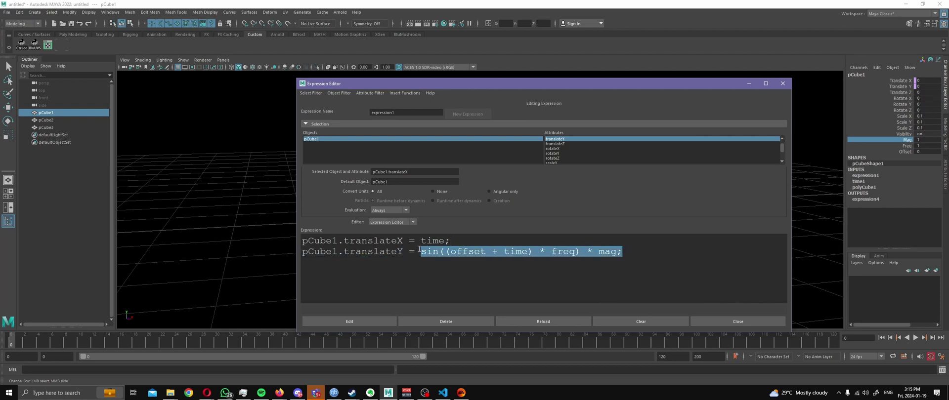
pyautogui.click(346, 252)
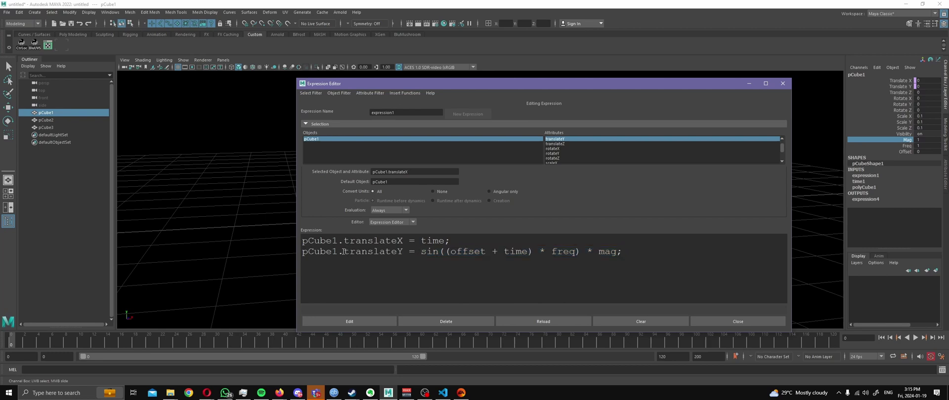
pyautogui.moveTo(343, 252); pyautogui.dragTo(284, 251)
pyautogui.press('BackSpace')
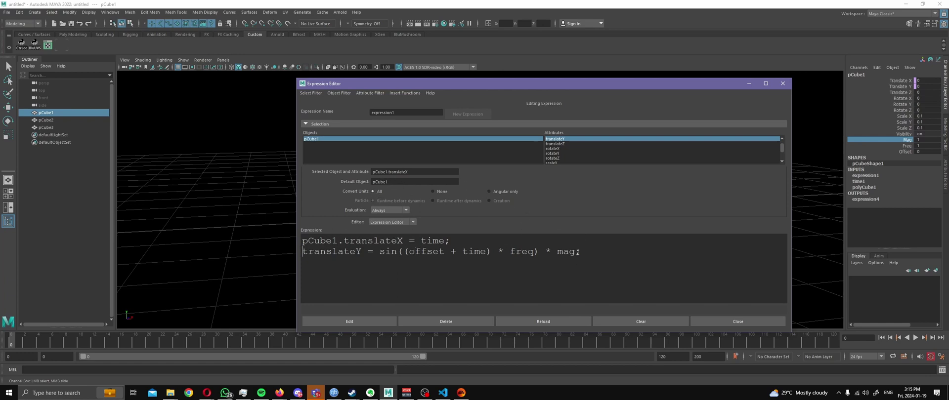
# Copy the prefix-free translateY line and apply the edit to pCube1's expression
pyautogui.tripleClick(477, 254)
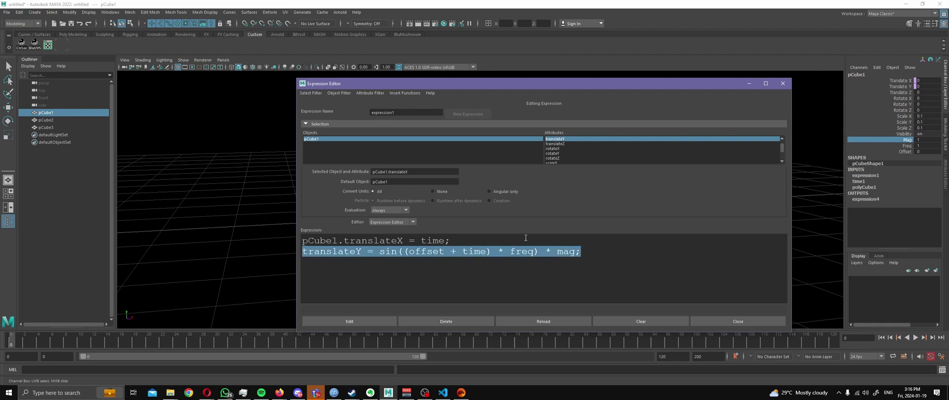
pyautogui.click(607, 260)
pyautogui.moveTo(581, 252); pyautogui.dragTo(296, 251)
pyautogui.hotkey('ctrl', 'c')
pyautogui.click(494, 294)
pyautogui.click(362, 320)
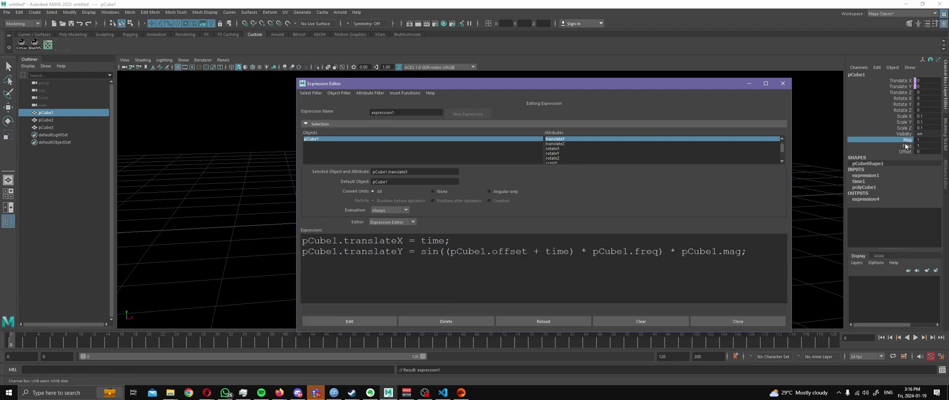
# Replace pCube2's translateY line with the copied "translateY = sin((offset + time) * freq) * mag;" and apply the edit
pyautogui.click(68, 120)
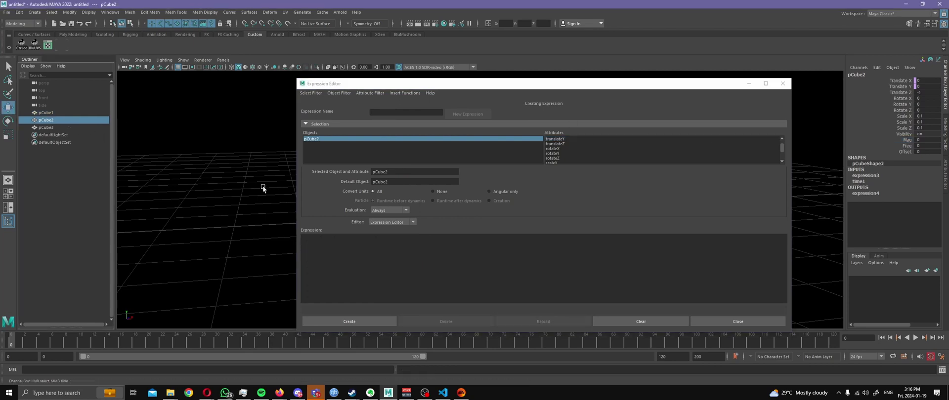
pyautogui.click(579, 139)
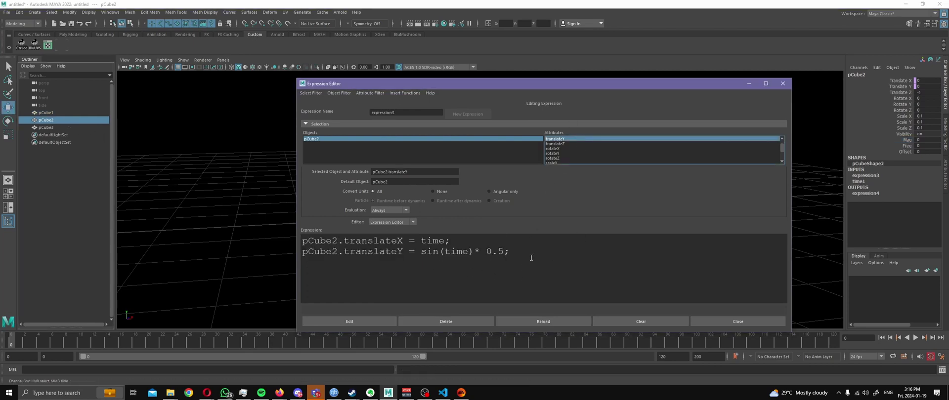
pyautogui.moveTo(532, 254); pyautogui.dragTo(299, 254)
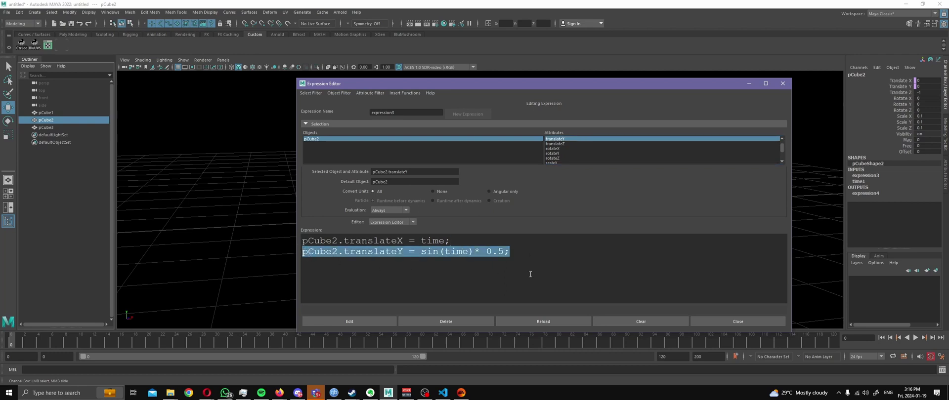
pyautogui.press('BackSpace')
pyautogui.hotkey('ctrl', 'v')
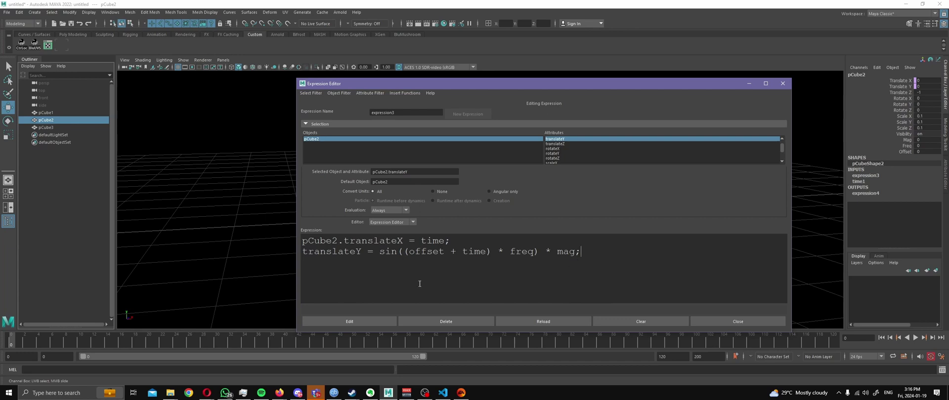
pyautogui.click(363, 323)
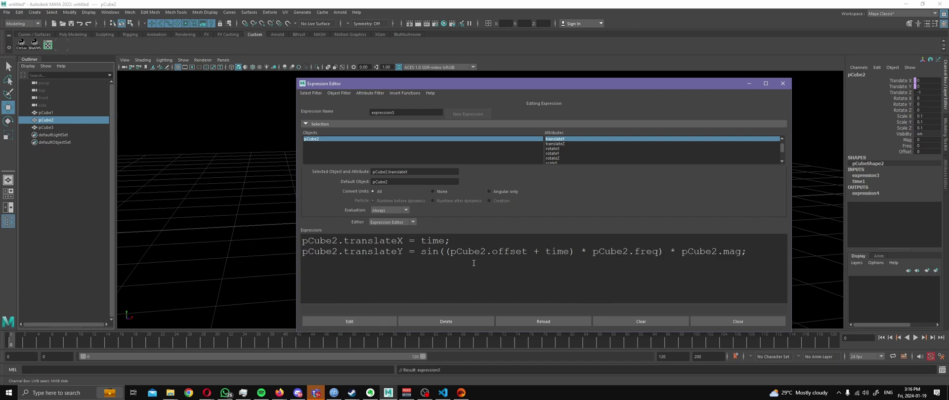
pyautogui.click(426, 181)
pyautogui.moveTo(747, 251); pyautogui.dragTo(402, 252)
pyautogui.click(344, 257)
# Uncover the viewport, select pCube3 and scrub the timeline to preview the three cubes' motion
pyautogui.moveTo(556, 85); pyautogui.dragTo(448, 313)
pyautogui.click(92, 130)
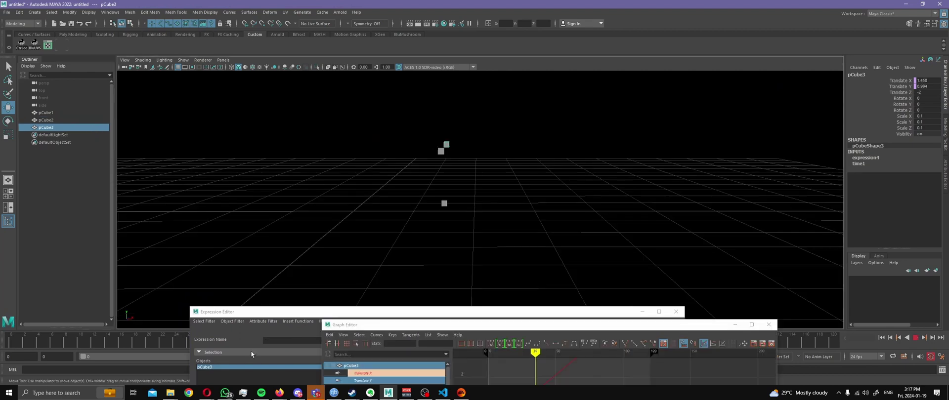
pyautogui.moveTo(250, 352); pyautogui.dragTo(209, 341)
# Set pCube2's Mag and Freq to 1 and preview its motion on the timeline
pyautogui.click(69, 115)
pyautogui.click(70, 120)
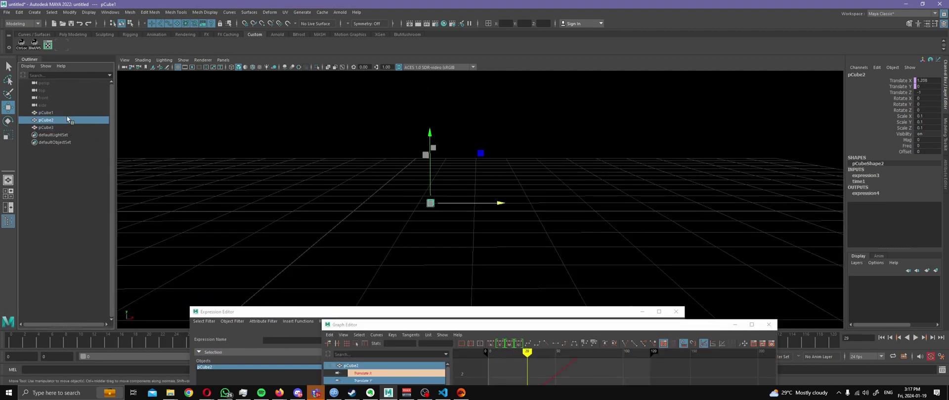
pyautogui.click(927, 140)
pyautogui.write('1')
pyautogui.press('Tab')
pyautogui.write('1')
pyautogui.press('Tab')
pyautogui.moveTo(211, 341); pyautogui.dragTo(171, 345)
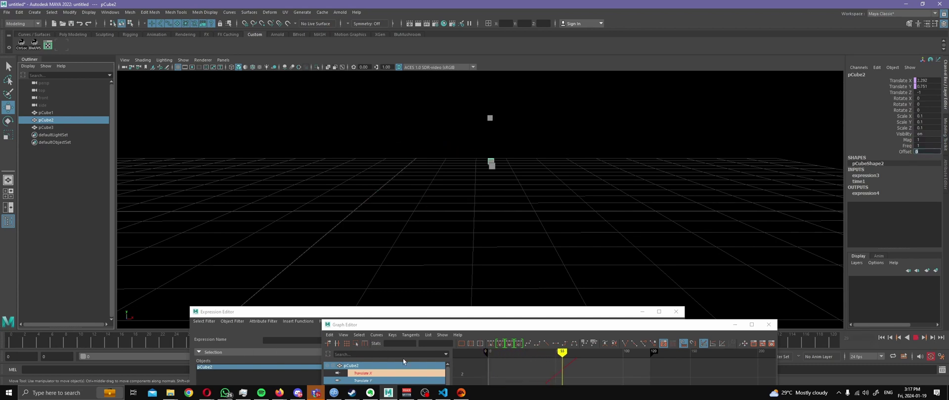
# Stop playback and display only pCube2's Translate Y curve in the Graph Editor
pyautogui.press('Escape')
pyautogui.moveTo(390, 326); pyautogui.dragTo(332, 140)
pyautogui.click(321, 194)
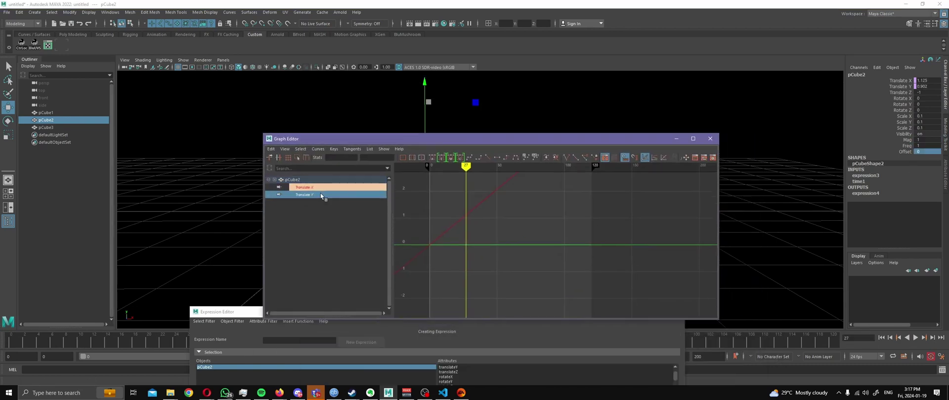
pyautogui.click(322, 195)
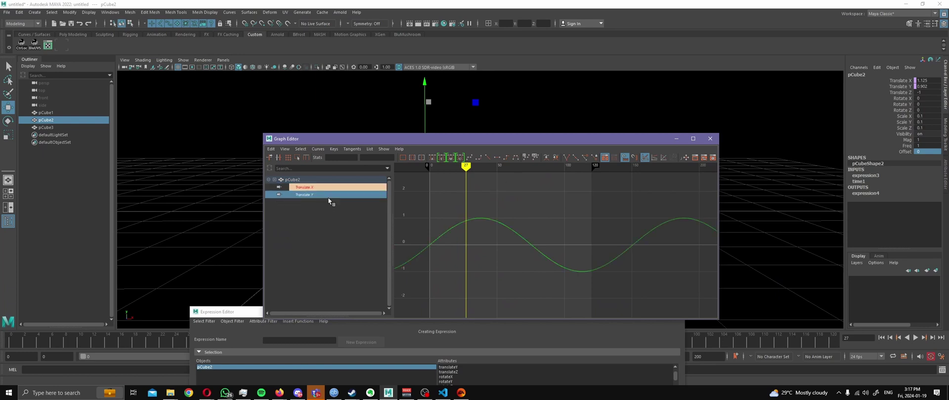
pyautogui.click(322, 201)
pyautogui.click(319, 195)
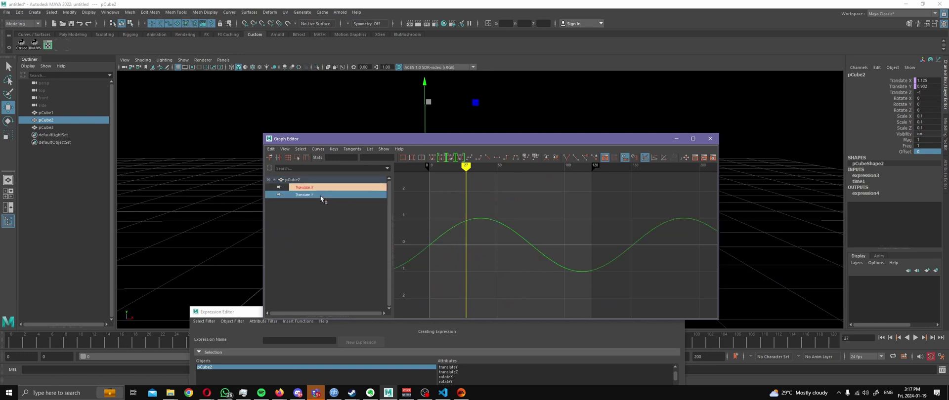
# Set pCube2's Mag to 2 and refresh its Translate Y curve in the Graph Editor
pyautogui.click(928, 141)
pyautogui.write('2')
pyautogui.press('Return')
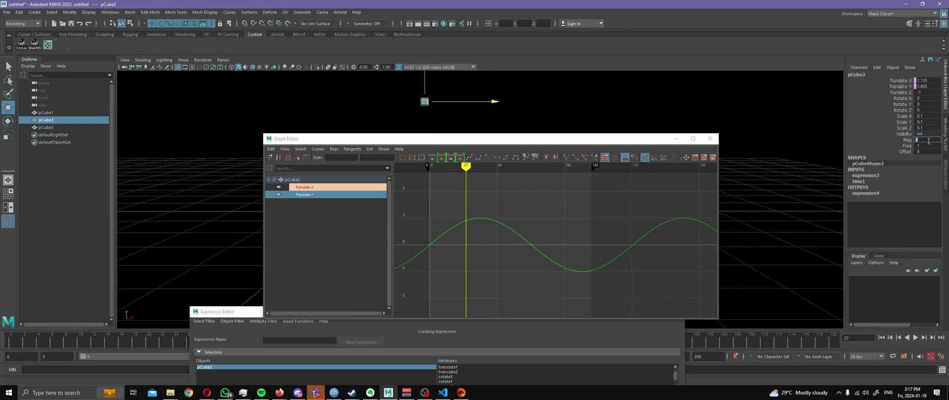
pyautogui.click(320, 203)
pyautogui.click(319, 195)
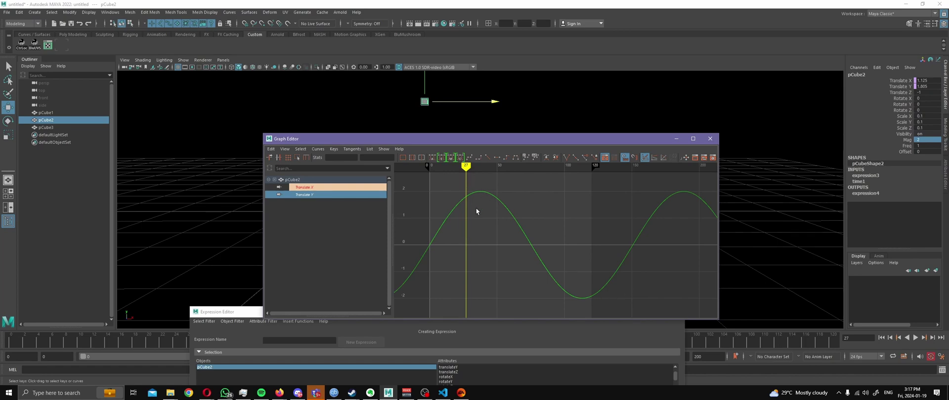
# Select all three cubes and compare their curves in the Graph Editor with their heights in the viewport
pyautogui.moveTo(483, 142); pyautogui.dragTo(501, 233)
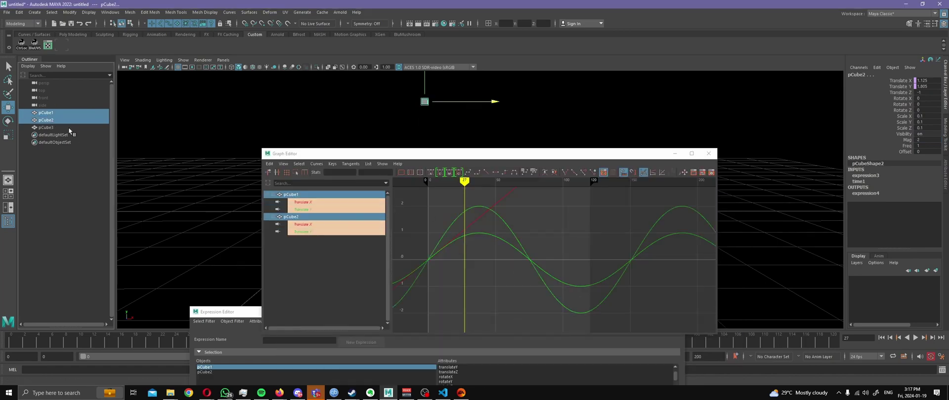
pyautogui.keyDown('ctrl'); pyautogui.click(68, 127); pyautogui.keyUp('ctrl')
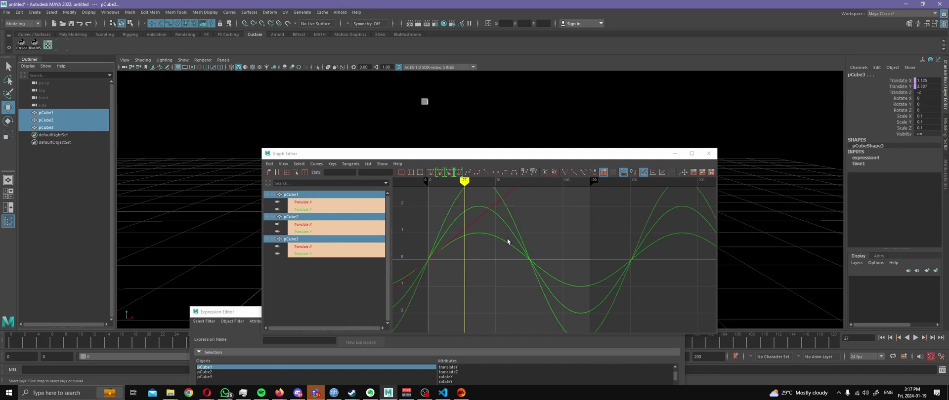
pyautogui.click(533, 237)
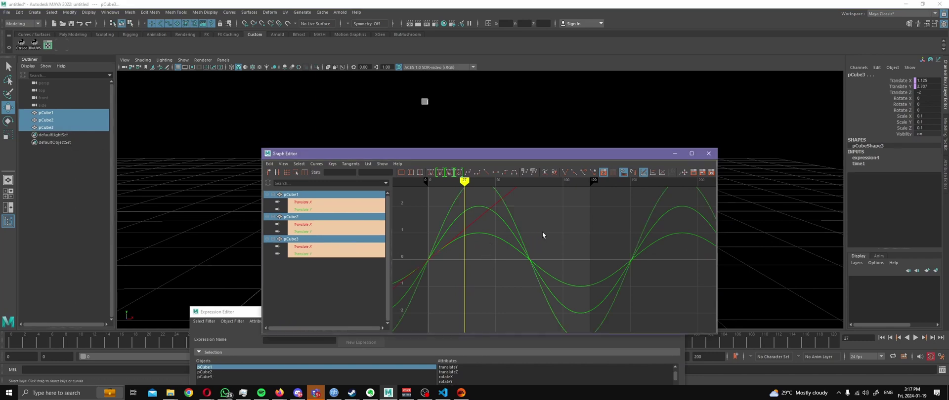
pyautogui.keyDown('alt'); pyautogui.moveTo(492, 229); pyautogui.dragTo(491, 247, button='middle'); pyautogui.keyUp('alt')
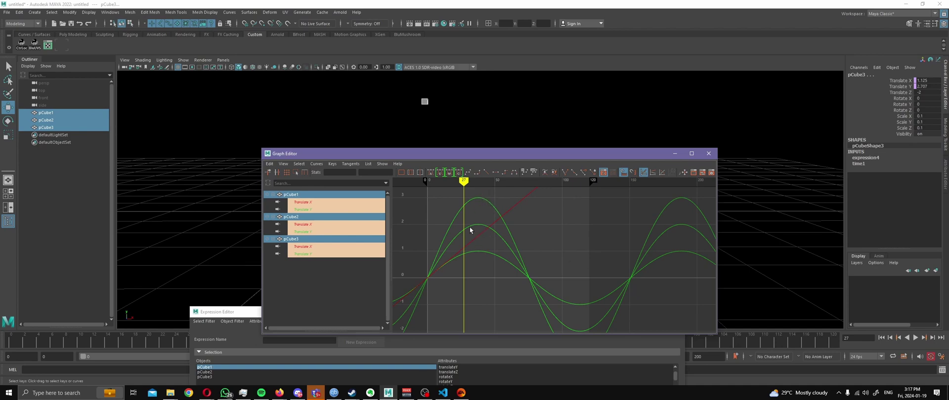
pyautogui.moveTo(551, 153); pyautogui.dragTo(529, 284)
pyautogui.keyDown('alt'); pyautogui.moveTo(483, 146); pyautogui.dragTo(450, 195); pyautogui.keyUp('alt')
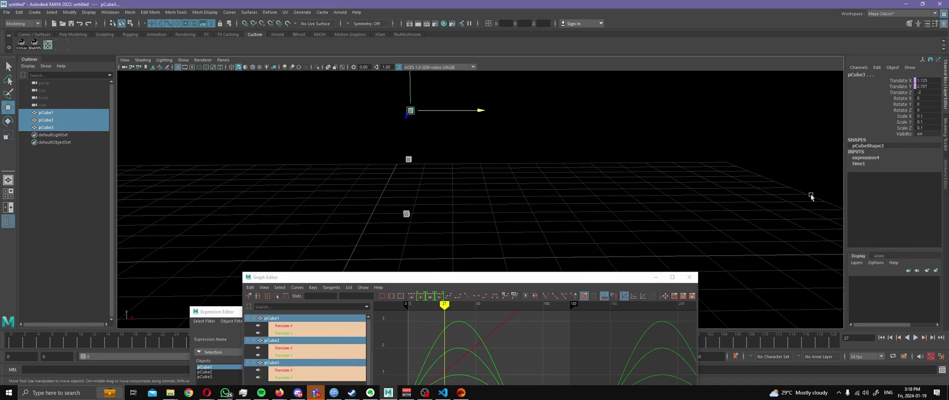
# Set pCube2's Mag to 1, then reselect all three cubes to compare their curves in the Graph Editor
pyautogui.keyDown('ctrl'); pyautogui.click(81, 124); pyautogui.keyUp('ctrl')
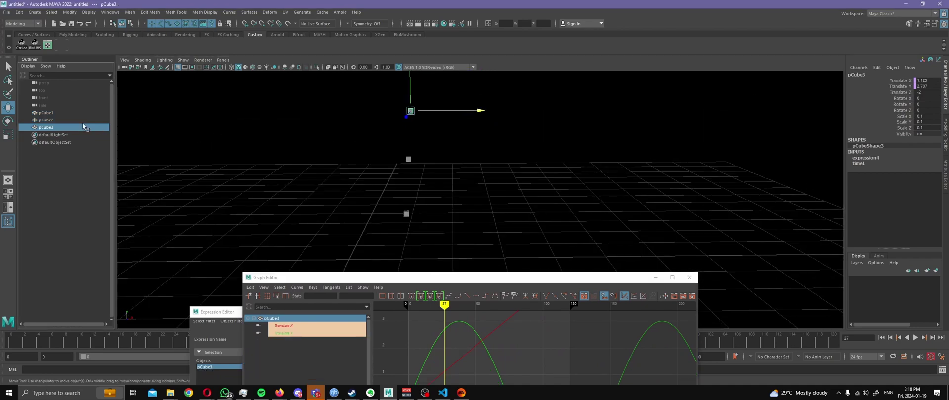
pyautogui.keyDown('ctrl'); pyautogui.click(58, 120); pyautogui.keyUp('ctrl')
pyautogui.keyDown('ctrl'); pyautogui.click(58, 121); pyautogui.keyUp('ctrl')
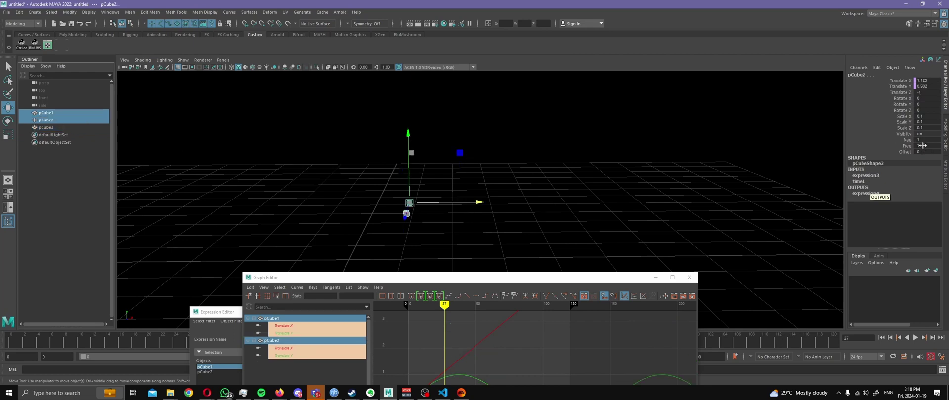
pyautogui.keyDown('ctrl'); pyautogui.click(105, 114); pyautogui.keyUp('ctrl')
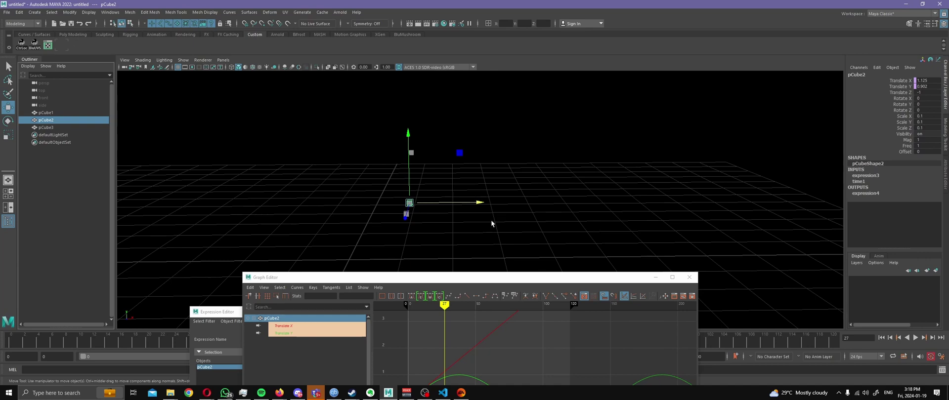
pyautogui.moveTo(496, 278); pyautogui.dragTo(631, 127)
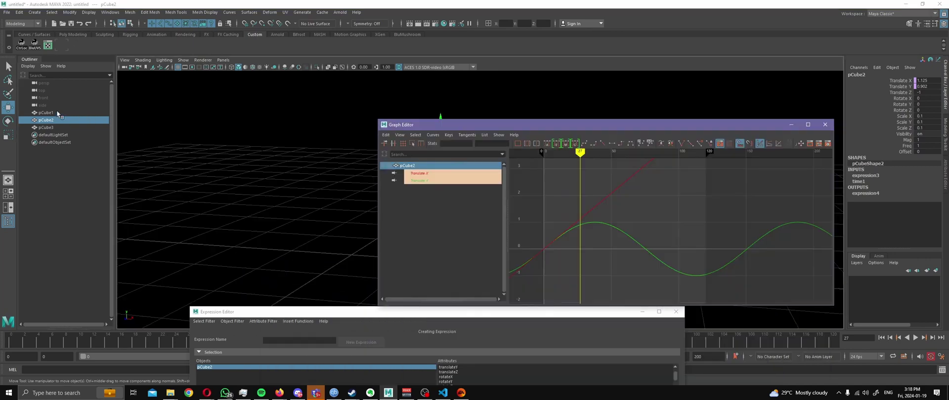
pyautogui.moveTo(59, 113); pyautogui.dragTo(58, 128)
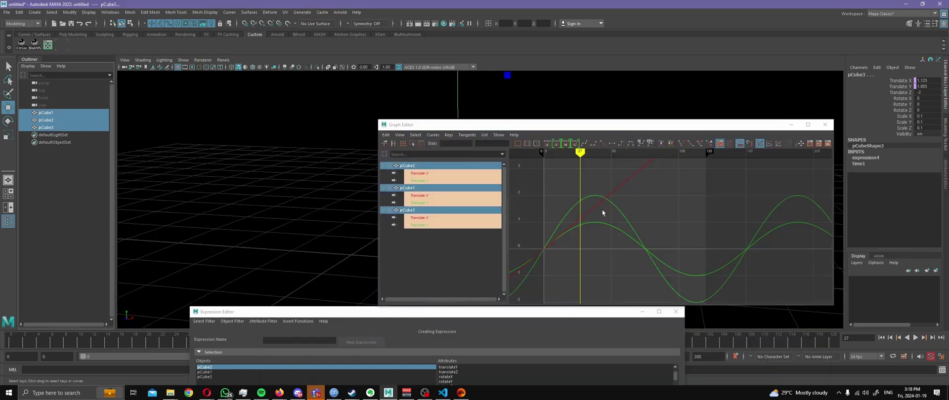
# Set pCube2's Mag to -1 and display its Translate Y curve in the Graph Editor
pyautogui.moveTo(615, 125); pyautogui.dragTo(560, 283)
pyautogui.click(63, 122)
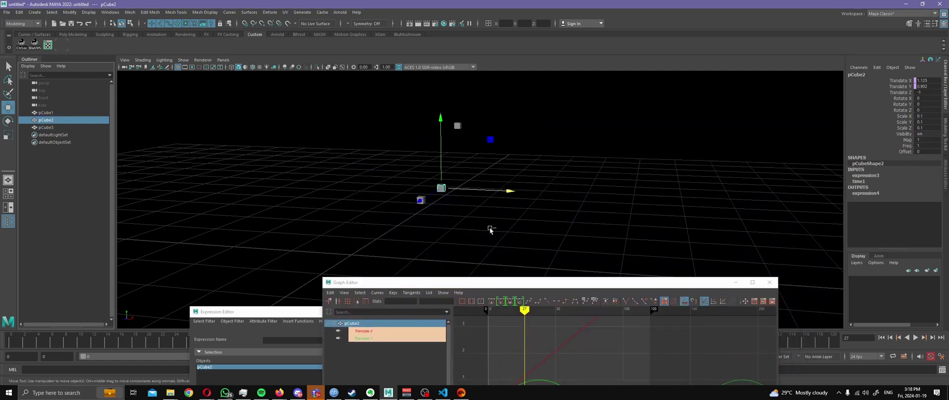
pyautogui.moveTo(510, 285); pyautogui.dragTo(534, 132)
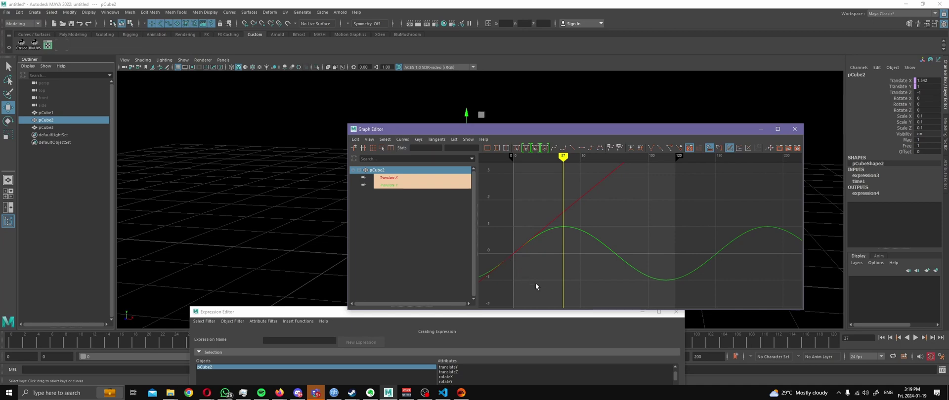
pyautogui.click(927, 140)
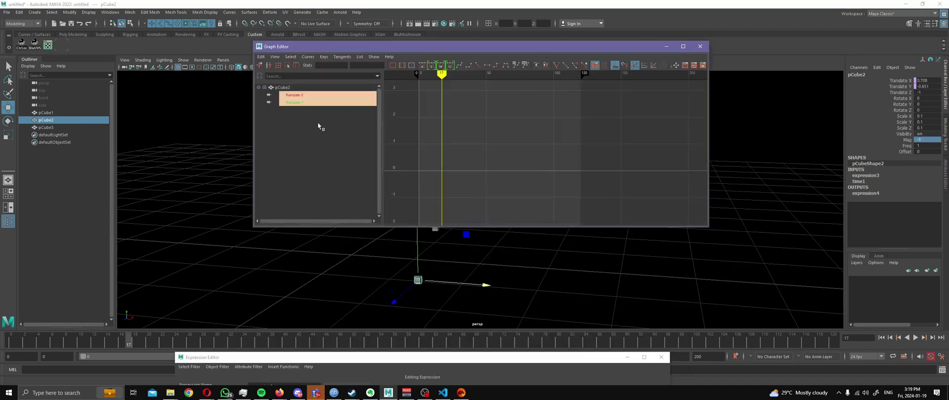
pyautogui.click(295, 103)
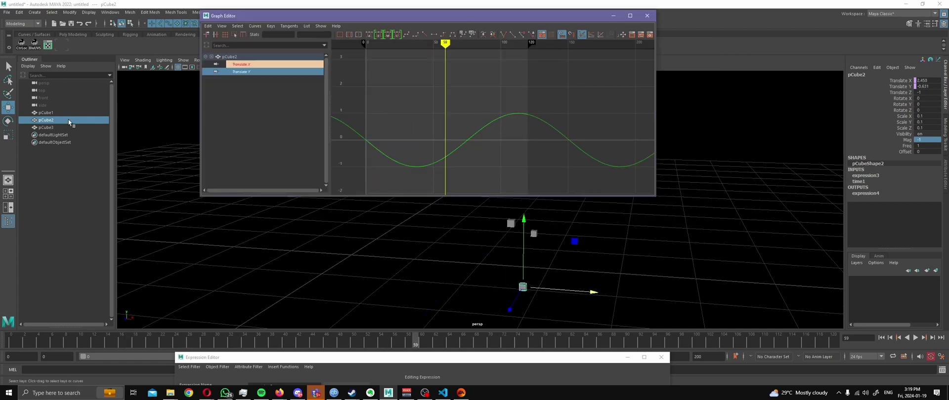
# Select pCube1 and pCube2 together and compare their opposite wave curves in the Graph Editor
pyautogui.click(46, 112)
pyautogui.keyDown('shift'); pyautogui.click(73, 120); pyautogui.keyUp('shift')
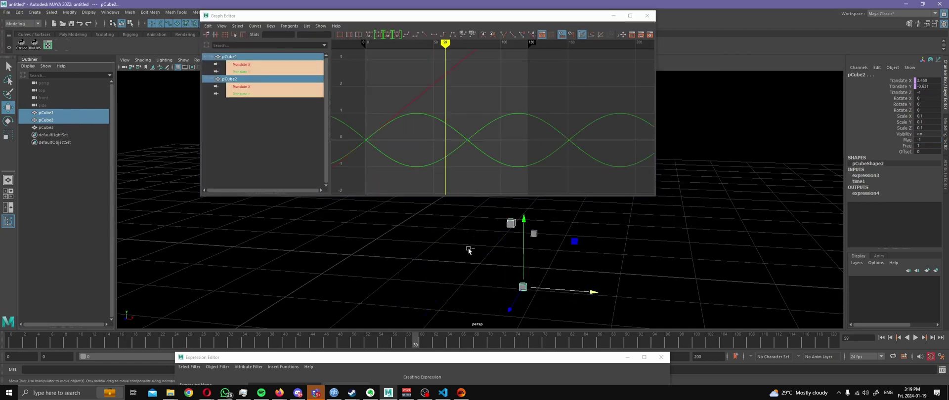
pyautogui.press('q')
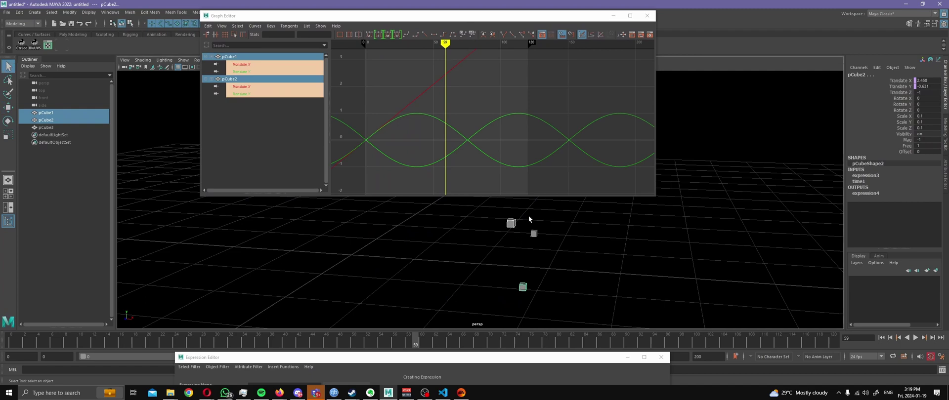
pyautogui.moveTo(468, 17); pyautogui.dragTo(389, 65)
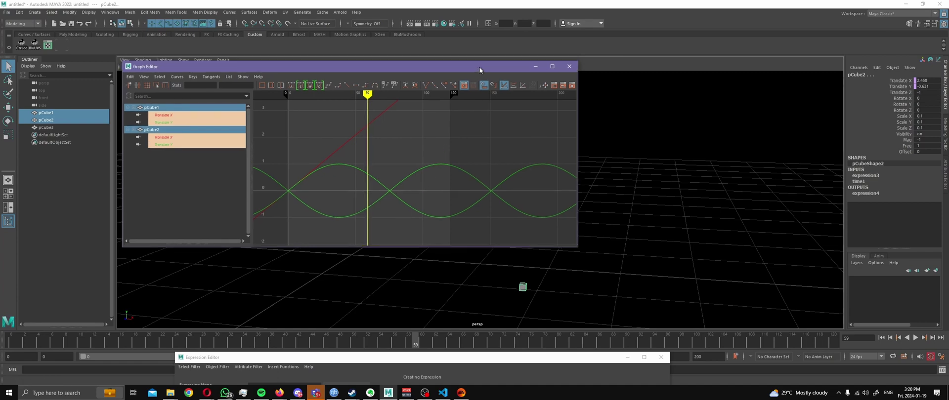
# Uncover the viewport, lower the camera and play the animation to preview the three cubes' motion
pyautogui.moveTo(478, 66); pyautogui.dragTo(751, 340)
pyautogui.moveTo(64, 342); pyautogui.dragTo(299, 356)
pyautogui.keyDown('alt'); pyautogui.moveTo(413, 300); pyautogui.dragTo(328, 324); pyautogui.keyUp('alt')
pyautogui.hotkey('alt', 'v')
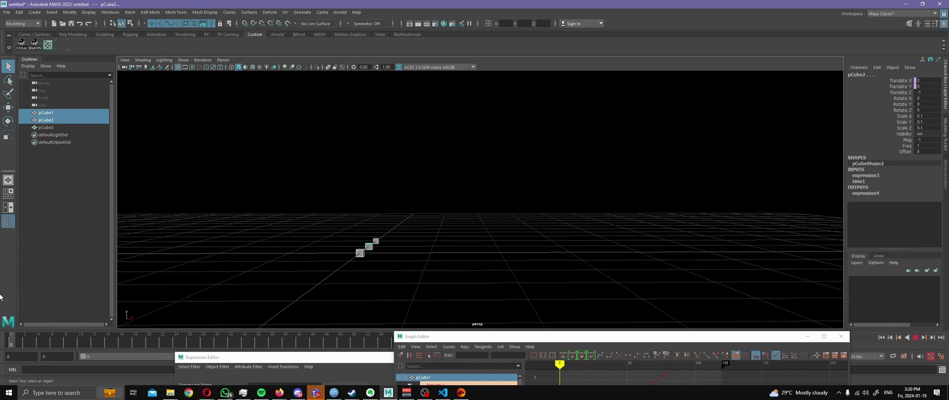
pyautogui.hotkey('alt', 'v')
pyautogui.moveTo(577, 340); pyautogui.dragTo(652, 366)
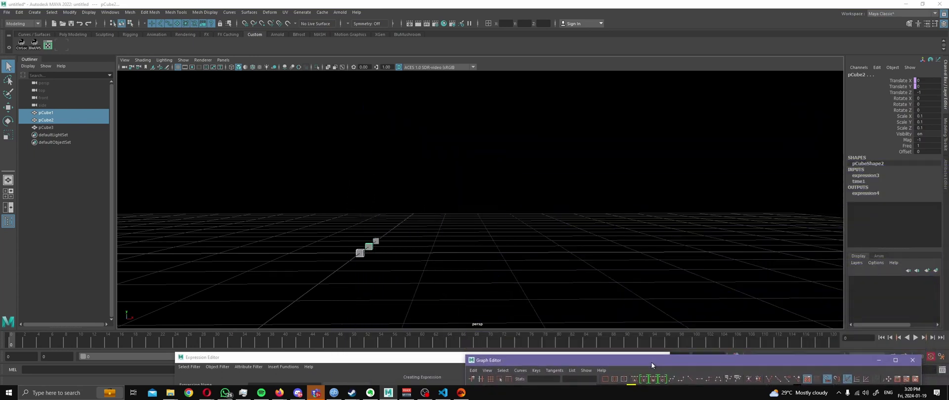
pyautogui.click(93, 346)
pyautogui.hotkey('alt', 'v')
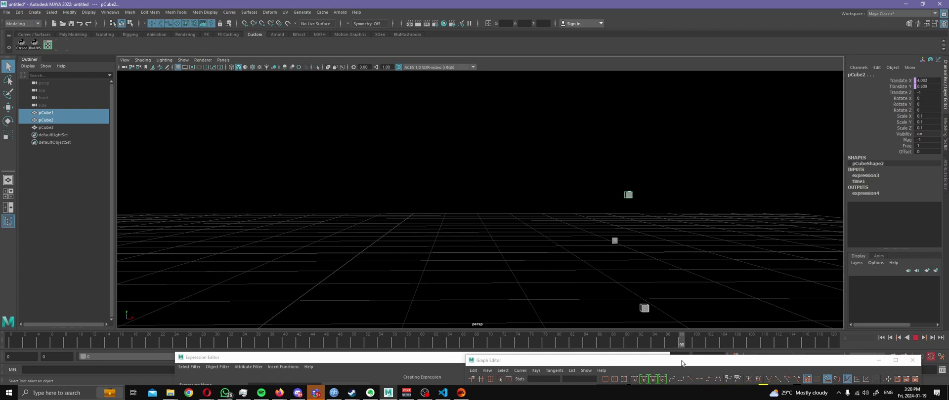
pyautogui.hotkey('shift', 'alt', 'v')
pyautogui.hotkey('alt', 'v')
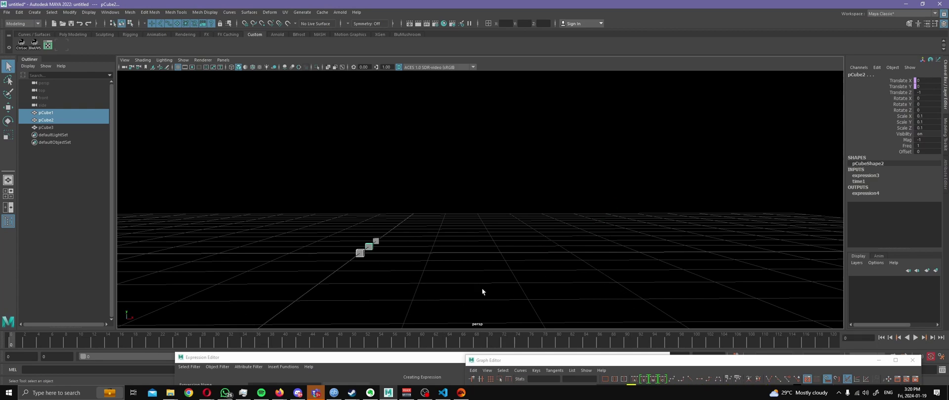
# Place the Graph Editor beside the cubes and show the curves of pCube1, pCube2 and pCube3 together
pyautogui.moveTo(551, 361); pyautogui.dragTo(358, 138)
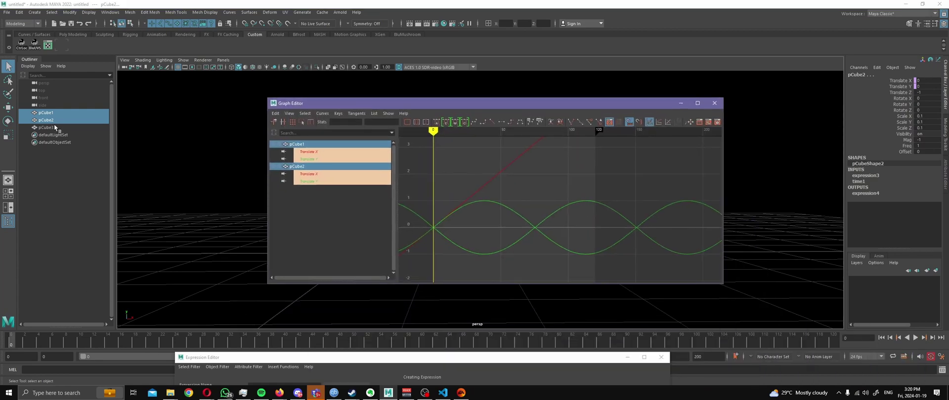
pyautogui.moveTo(464, 135); pyautogui.dragTo(619, 303)
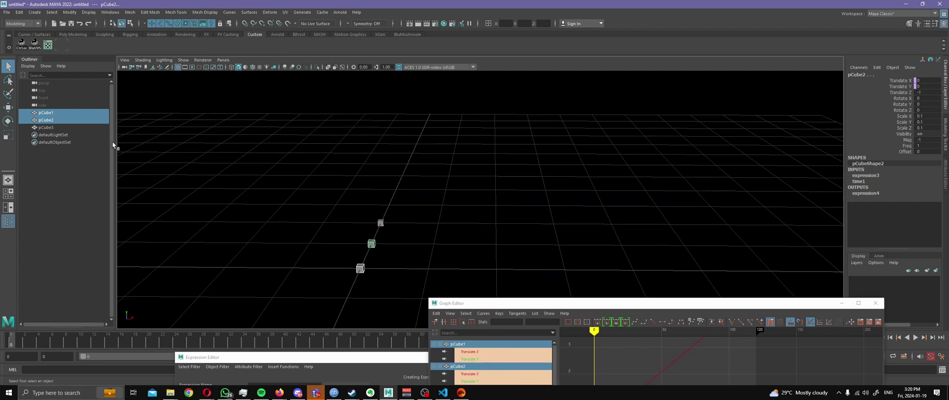
pyautogui.click(46, 128)
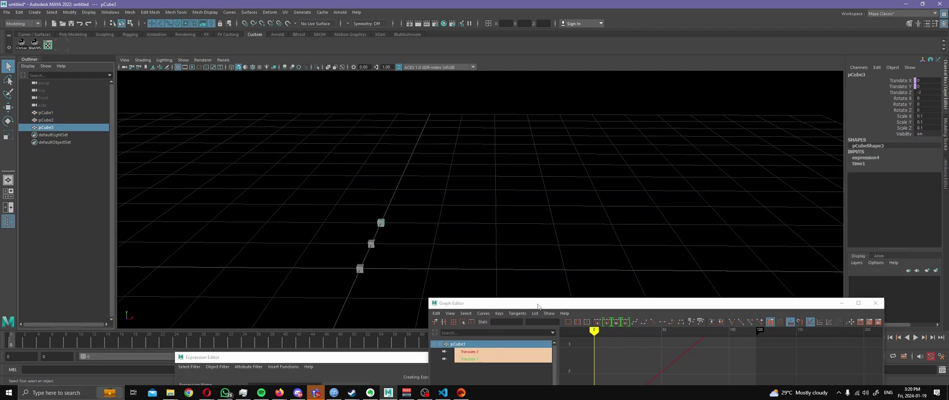
pyautogui.moveTo(538, 306); pyautogui.dragTo(547, 99)
pyautogui.click(64, 113)
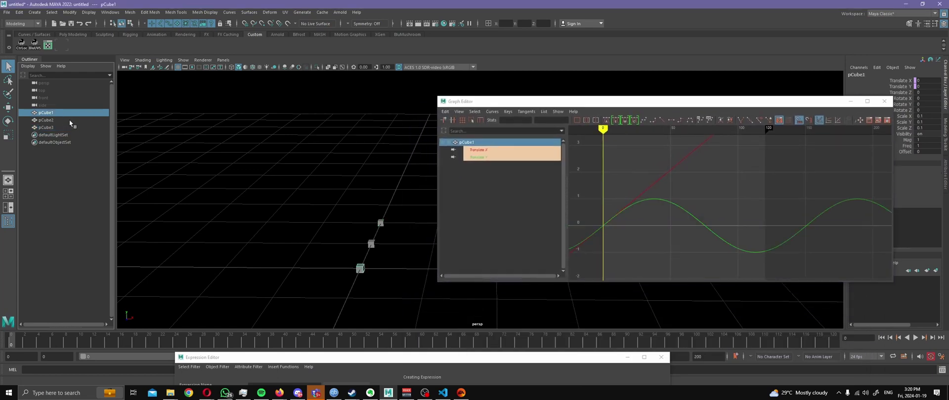
pyautogui.keyDown('ctrl'); pyautogui.click(70, 119); pyautogui.keyUp('ctrl')
pyautogui.keyDown('ctrl'); pyautogui.click(64, 127); pyautogui.keyUp('ctrl')
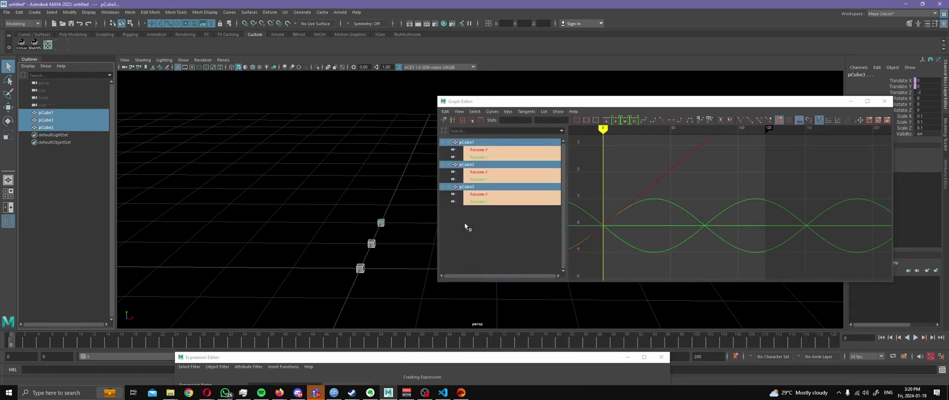
# Isolate the Translate Y curves in the Graph Editor to compare pCube1's and pCube2's waves with pCube3's
pyautogui.click(485, 158)
pyautogui.keyDown('ctrl'); pyautogui.click(485, 179); pyautogui.keyUp('ctrl')
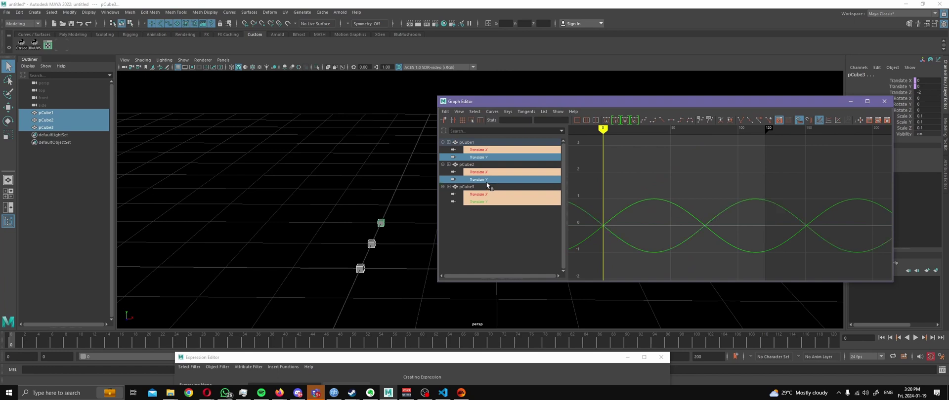
pyautogui.keyDown('ctrl'); pyautogui.click(486, 202); pyautogui.keyUp('ctrl')
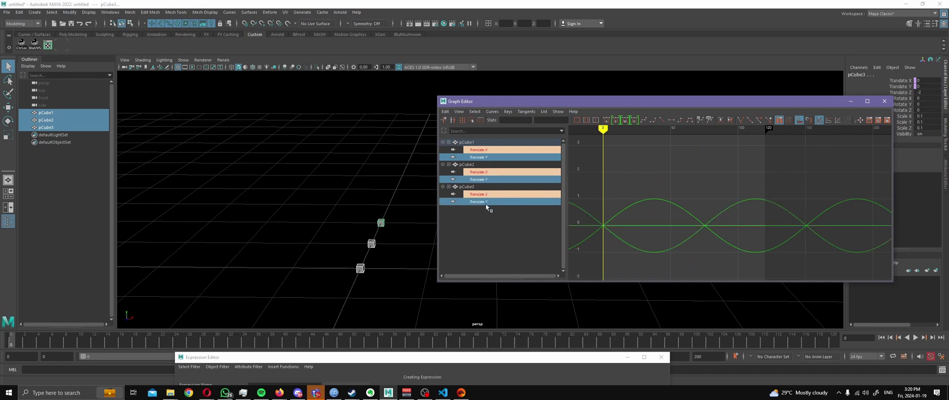
pyautogui.click(520, 203)
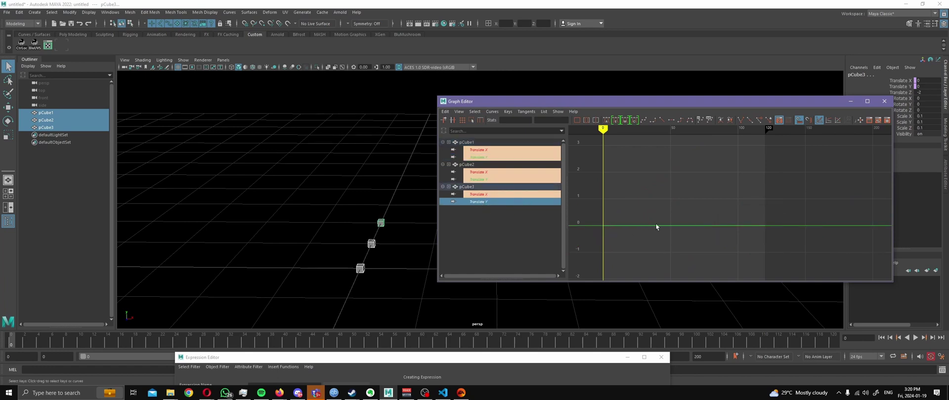
pyautogui.moveTo(773, 200)
pyautogui.keyDown('alt'); pyautogui.mouseDown(button='right')
pyautogui.moveTo(731, 214)
pyautogui.moveTo(767, 210)
pyautogui.mouseUp(button='right'); pyautogui.keyUp('alt')
pyautogui.keyDown('alt'); pyautogui.moveTo(768, 210); pyautogui.dragTo(786, 207, button='right'); pyautogui.keyUp('alt')
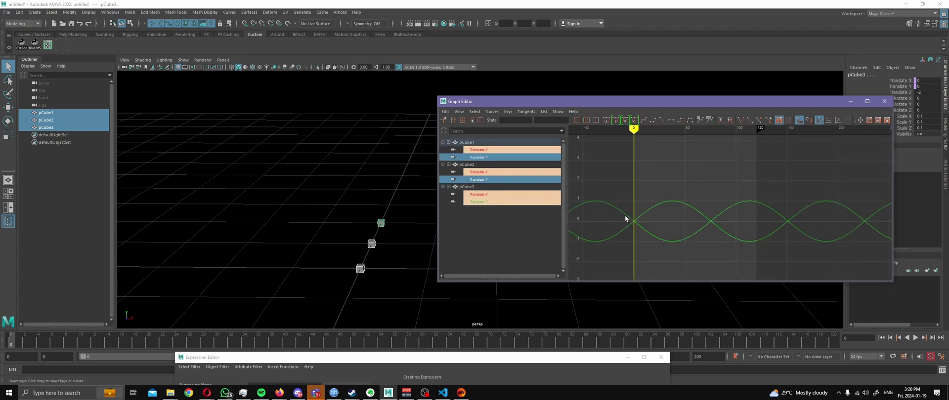
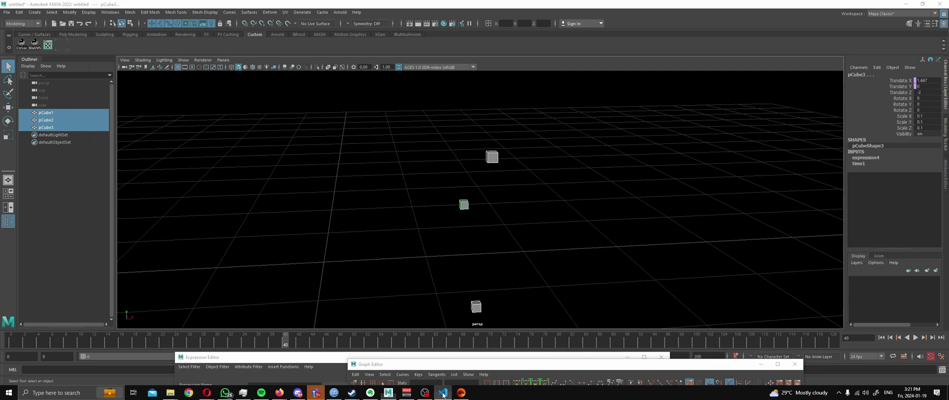
# Switch to the Combining Waves notes in Visual Studio Code and go through the Waves Reinforcement points
pyautogui.click(443, 393)
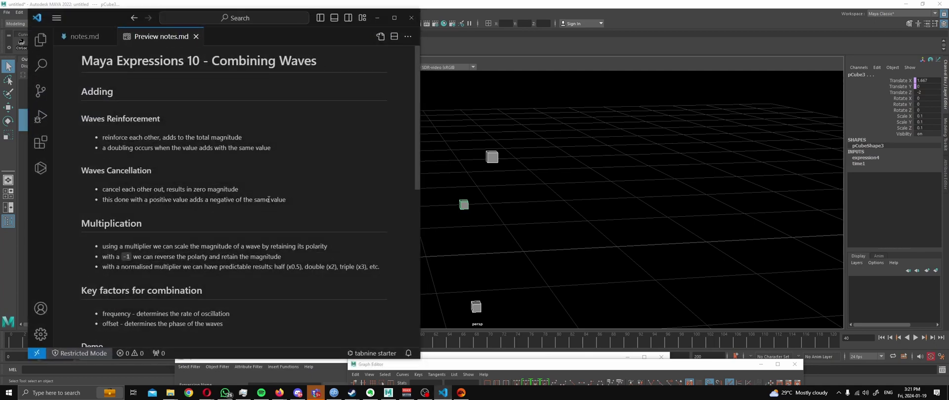
pyautogui.moveTo(110, 137); pyautogui.dragTo(242, 138)
pyautogui.click(151, 151)
pyautogui.moveTo(123, 148); pyautogui.dragTo(224, 148)
pyautogui.click(209, 153)
pyautogui.click(224, 148)
# Go through the Waves Cancellation and Multiplication points in the notes
pyautogui.moveTo(103, 191); pyautogui.dragTo(153, 191)
pyautogui.click(180, 196)
pyautogui.doubleClick(158, 199)
pyautogui.hotkey('ctrl', 'shift', 'v')
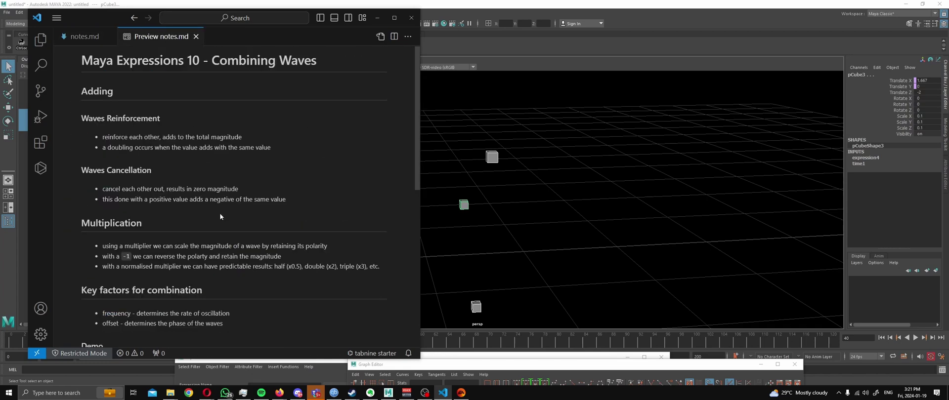
pyautogui.moveTo(168, 196); pyautogui.dragTo(203, 199)
pyautogui.click(198, 199)
pyautogui.scroll(-1, 322, 171)
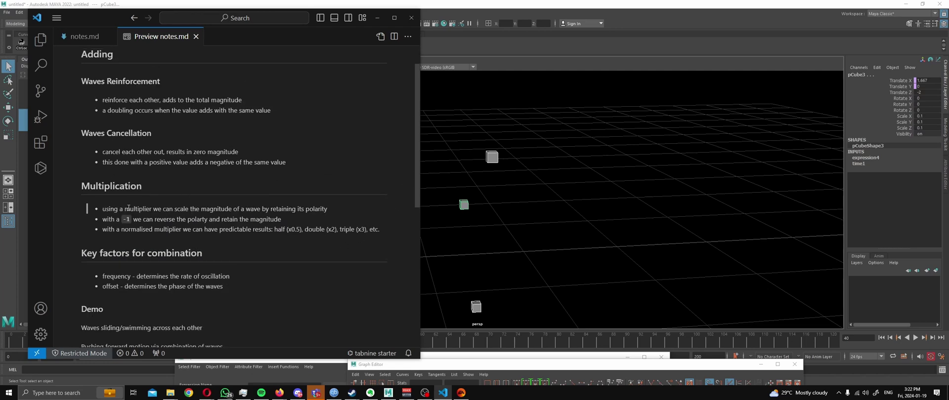
pyautogui.moveTo(102, 209); pyautogui.dragTo(275, 229)
# Return to Maya and show the curves of pCube1, pCube2 and pCube3 together in the Graph Editor
pyautogui.moveTo(490, 364); pyautogui.dragTo(443, 76)
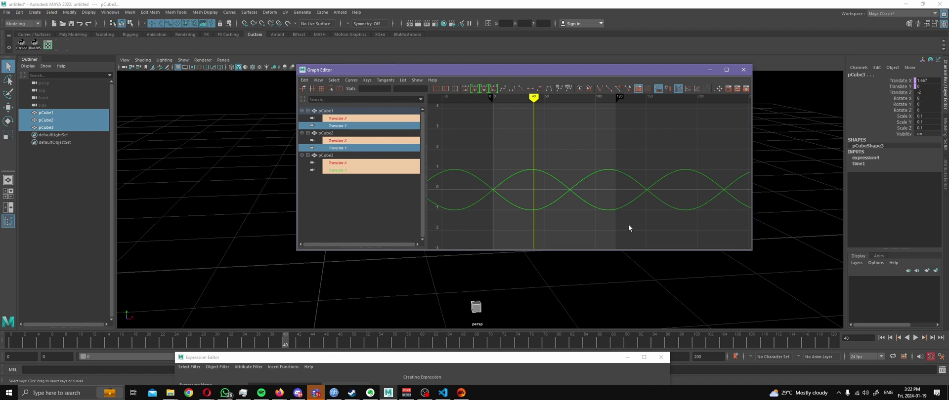
pyautogui.hotkey('alt', 'Tab')
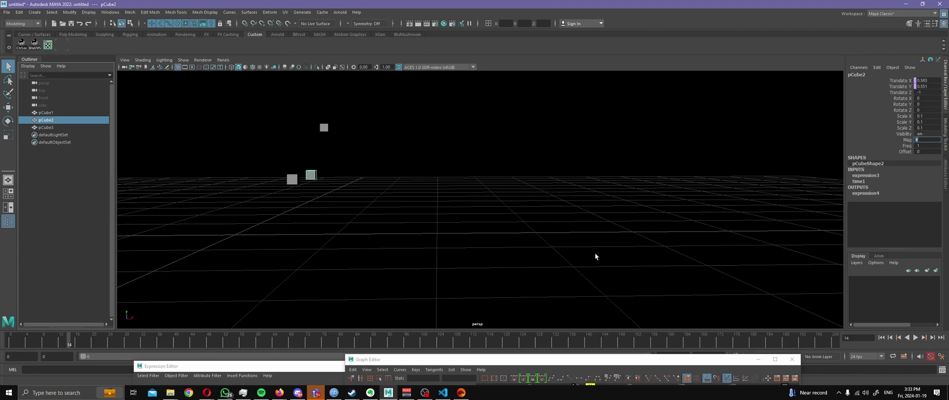
pyautogui.moveTo(389, 360); pyautogui.dragTo(374, 104)
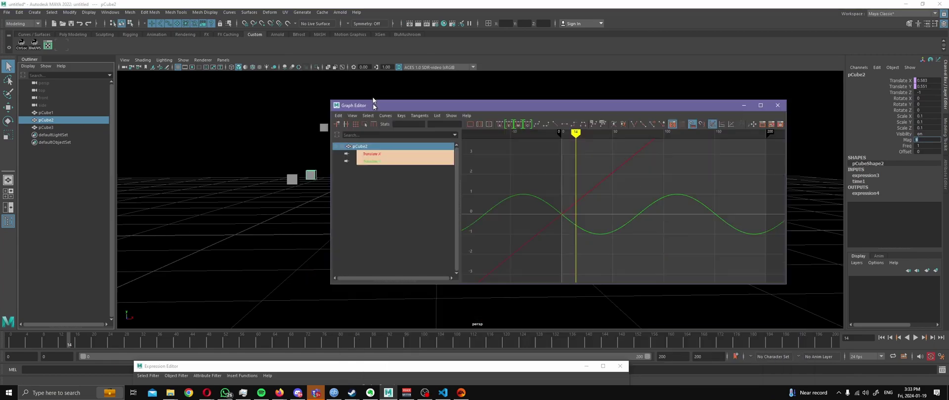
pyautogui.moveTo(65, 113); pyautogui.dragTo(78, 129)
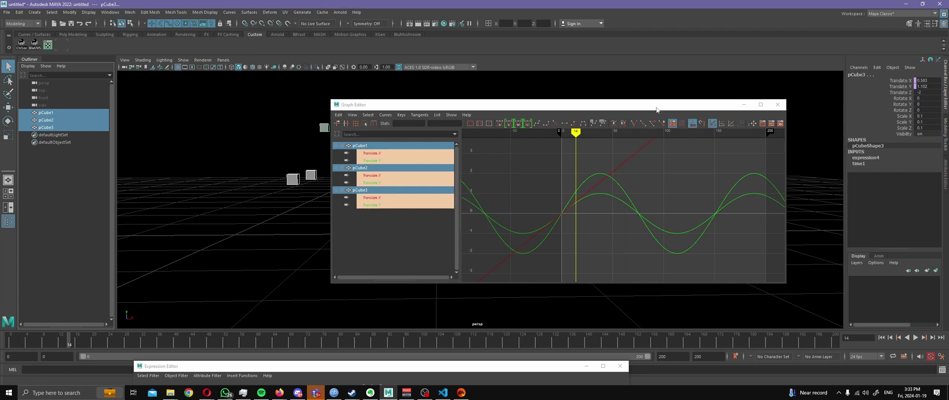
pyautogui.moveTo(656, 109); pyautogui.dragTo(614, 122)
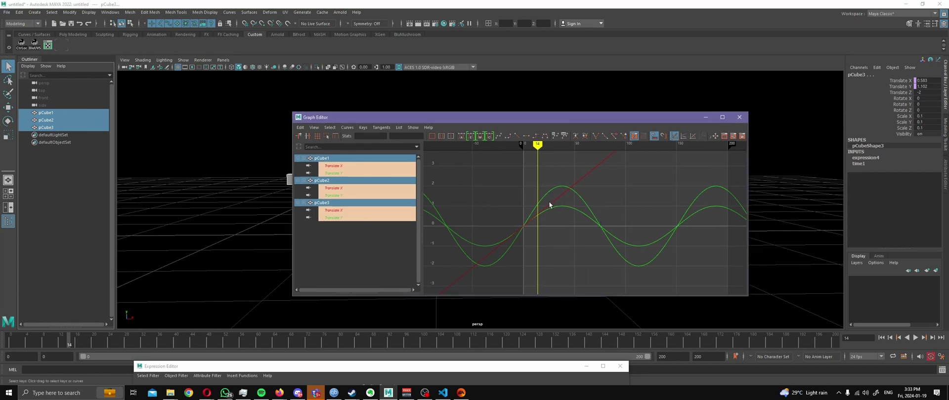
# Check pCube1's attributes and curve, and set pCube2's Freq to 2
pyautogui.click(52, 113)
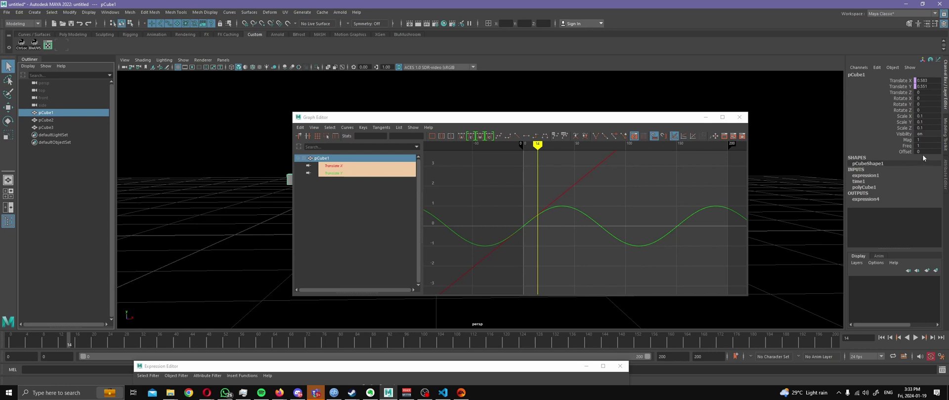
pyautogui.click(87, 120)
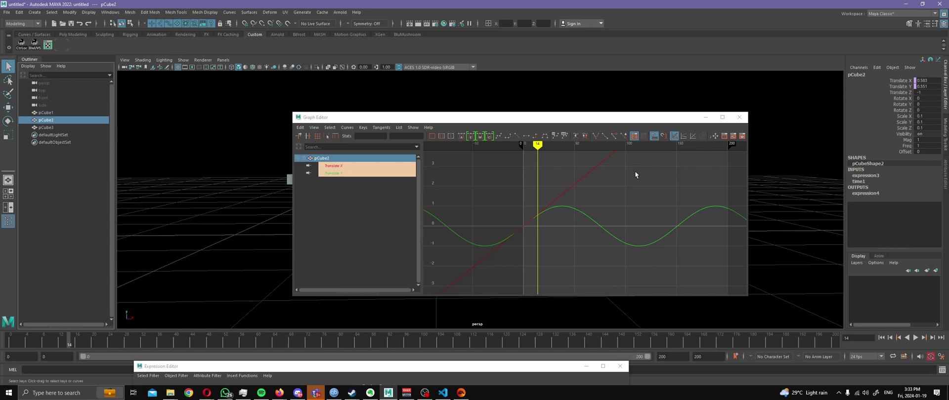
pyautogui.click(921, 146)
pyautogui.write('2')
pyautogui.press('Tab')
pyautogui.click(48, 147)
# Compare the curves of pCube1 and pCube2 in the Graph Editor, and add pCube3's combined wave to the comparison
pyautogui.click(46, 113)
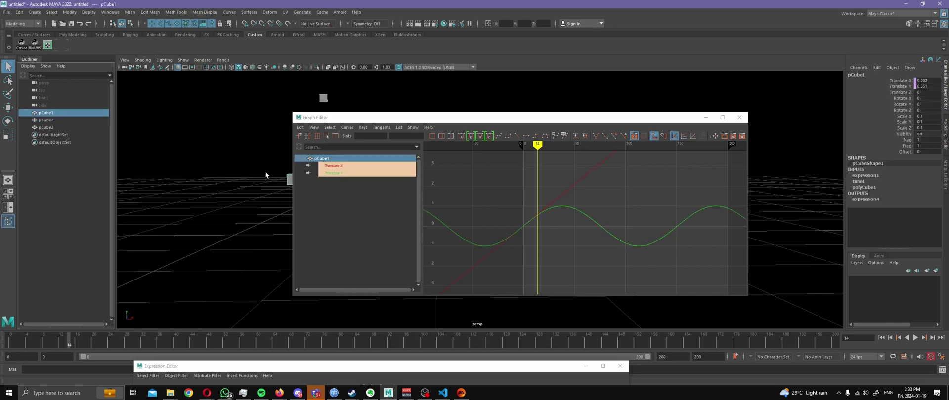
pyautogui.keyDown('ctrl'); pyautogui.click(50, 122); pyautogui.keyUp('ctrl')
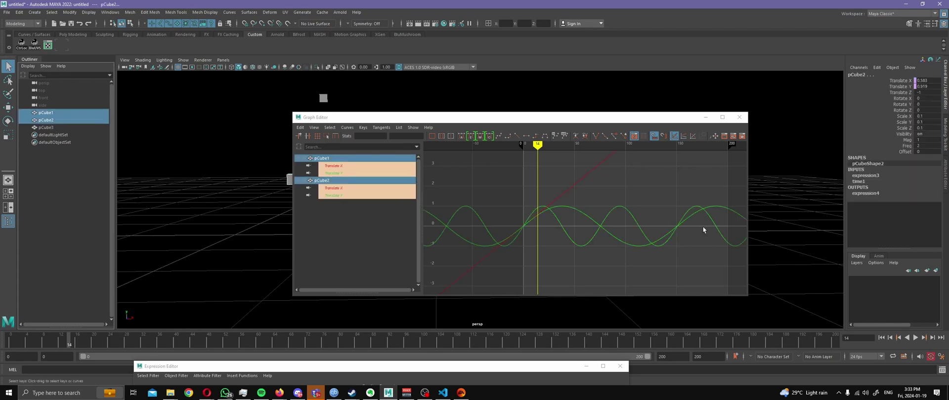
pyautogui.keyDown('alt'); pyautogui.moveTo(673, 199); pyautogui.dragTo(633, 198, button='middle'); pyautogui.keyUp('alt')
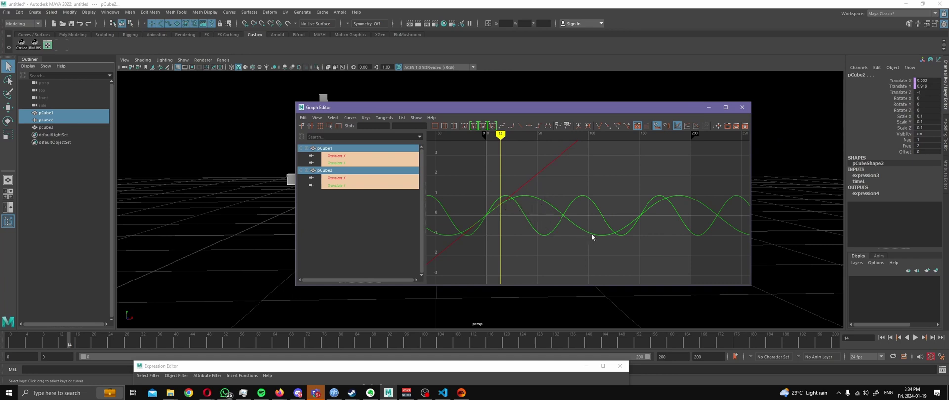
pyautogui.keyDown('shift'); pyautogui.click(65, 127); pyautogui.keyUp('shift')
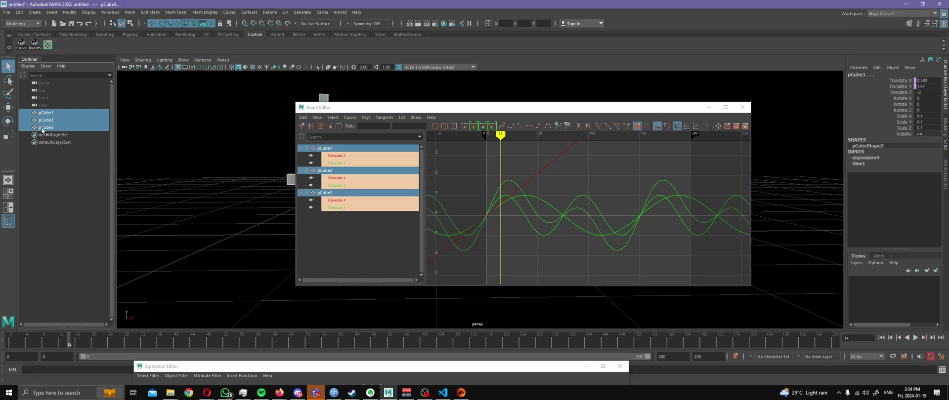
# Show only pCube3's curve in the Graph Editor and examine its repeating pattern over a wider time range
pyautogui.keyDown('ctrl'); pyautogui.click(49, 120); pyautogui.keyUp('ctrl')
pyautogui.keyDown('ctrl'); pyautogui.click(53, 114); pyautogui.keyUp('ctrl')
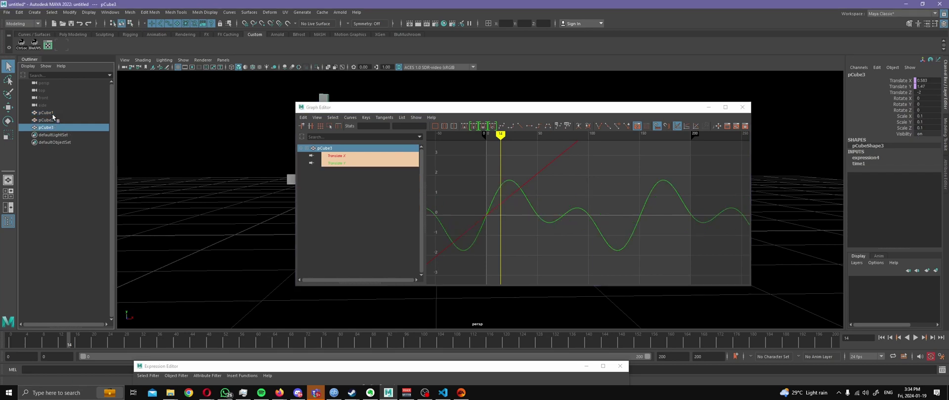
pyautogui.click(582, 226)
pyautogui.scroll(-5, 575, 242)
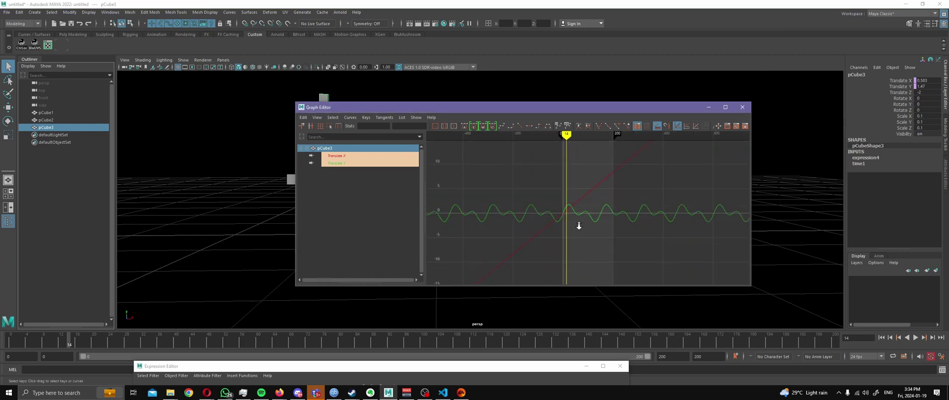
pyautogui.scroll(5, 595, 223)
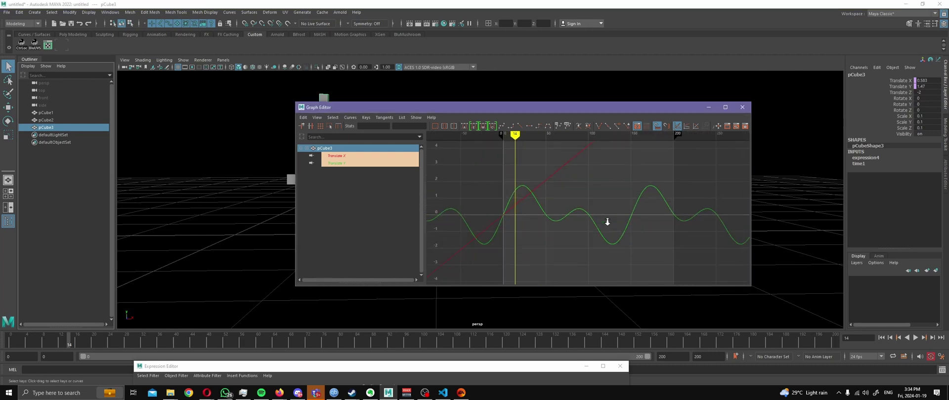
pyautogui.scroll(-3, 605, 223)
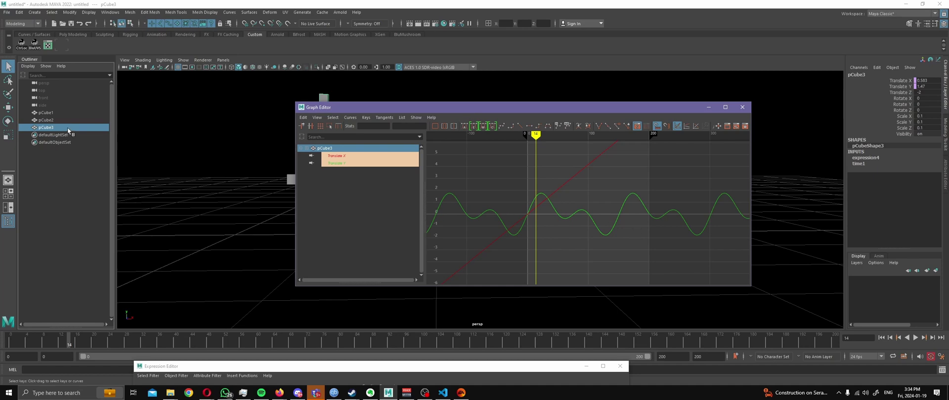
# Uncover the viewport, start playback and hide pCube1 and pCube2 so only pCube3 is displayed
pyautogui.moveTo(467, 107); pyautogui.dragTo(470, 367)
pyautogui.moveTo(74, 344); pyautogui.dragTo(65, 345)
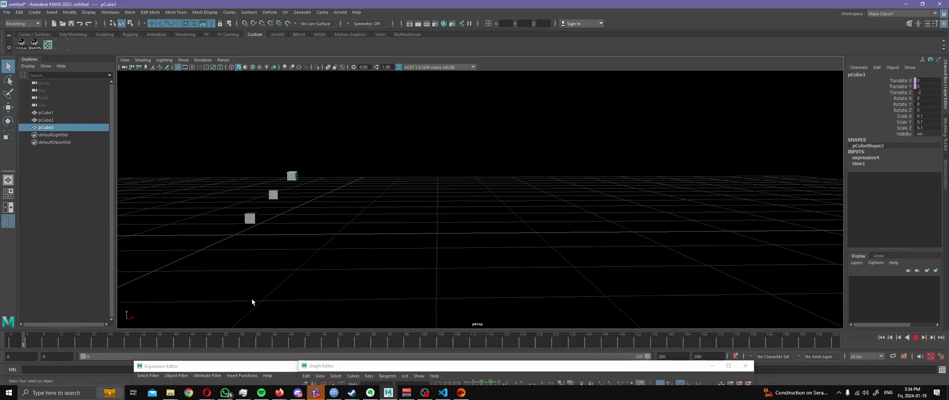
pyautogui.click(47, 113)
pyautogui.keyDown('shift'); pyautogui.click(67, 120); pyautogui.keyUp('shift')
pyautogui.hotkey('alt', 'v')
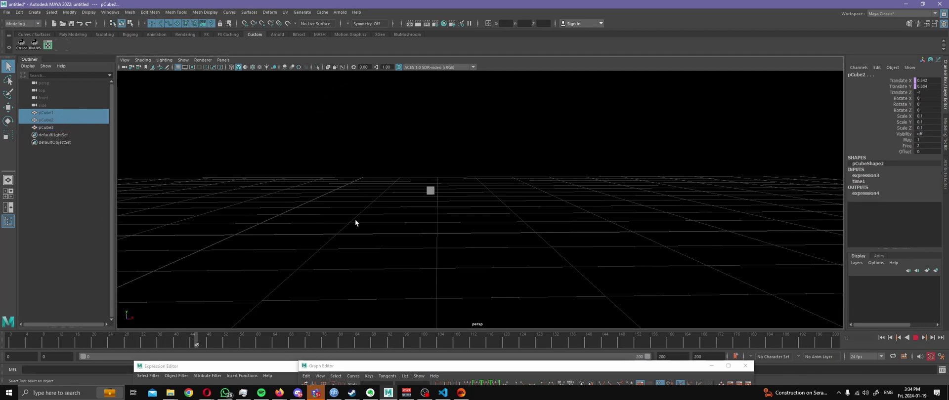
# Watch pCube3's combined wave motion during playback, and stop the animation at frame 0
pyautogui.keyDown('alt'); pyautogui.moveTo(355, 219); pyautogui.dragTo(348, 240, button='middle'); pyautogui.keyUp('alt')
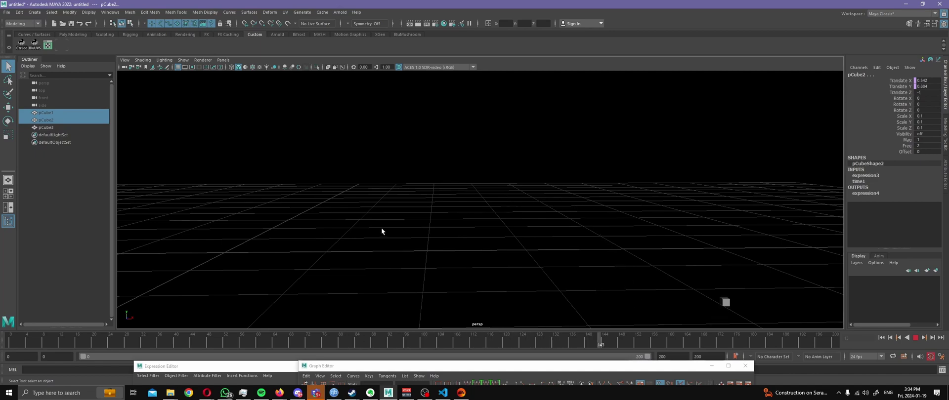
pyautogui.keyDown('alt'); pyautogui.moveTo(362, 214); pyautogui.dragTo(295, 210, button='middle'); pyautogui.keyUp('alt')
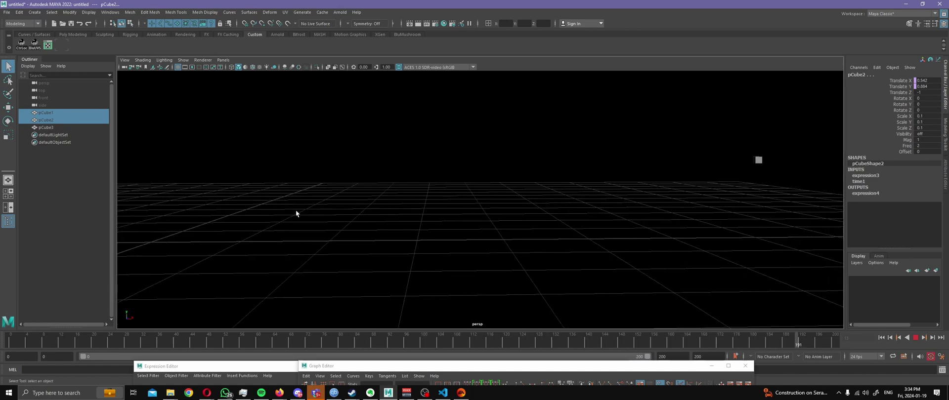
pyautogui.hotkey('alt', 'v')
pyautogui.hotkey('alt', 'v')
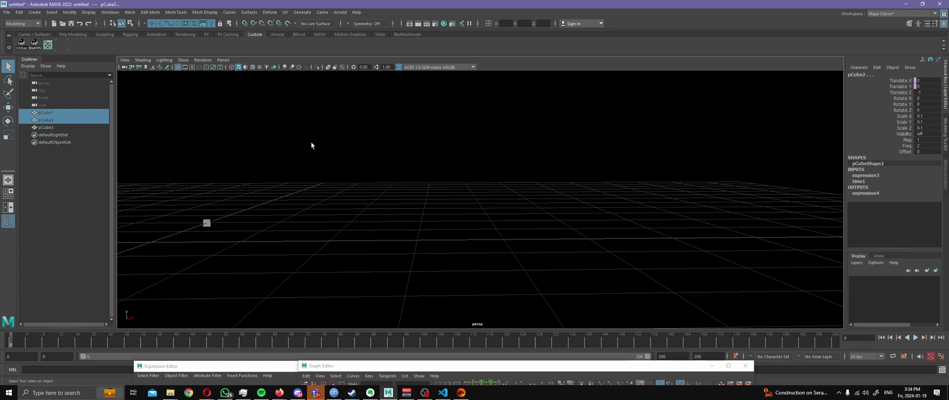
# Create an editable motion trail for pCube3 with the motion trail options reset to their defaults
pyautogui.click(76, 128)
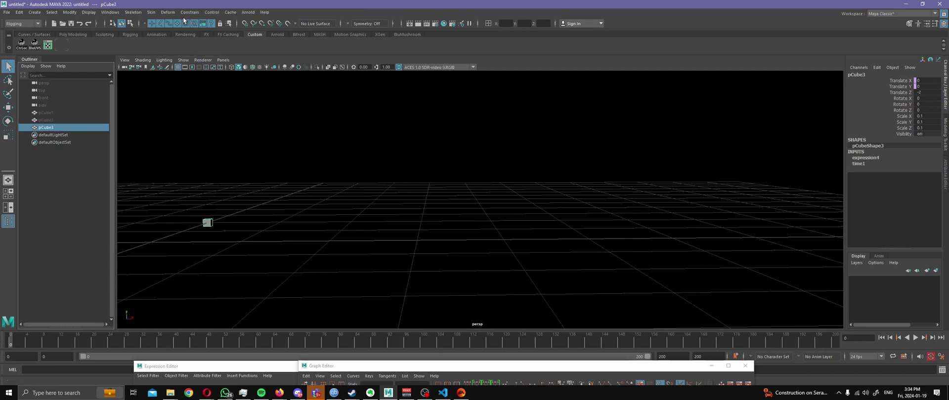
pyautogui.press('F4')
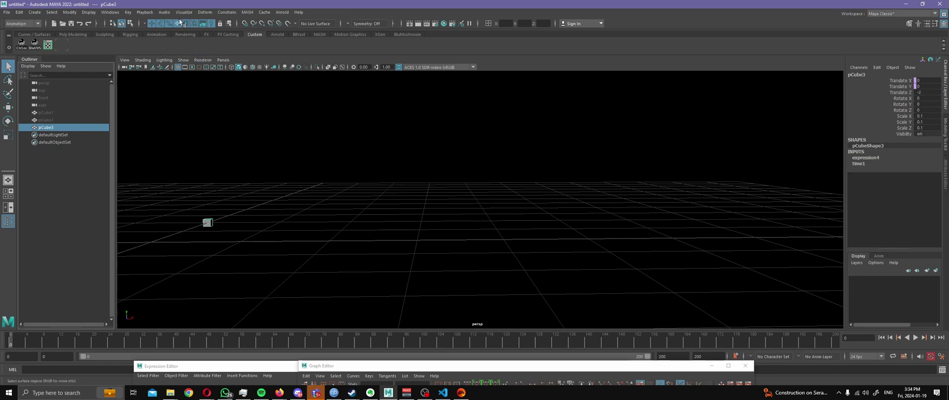
pyautogui.click(183, 14)
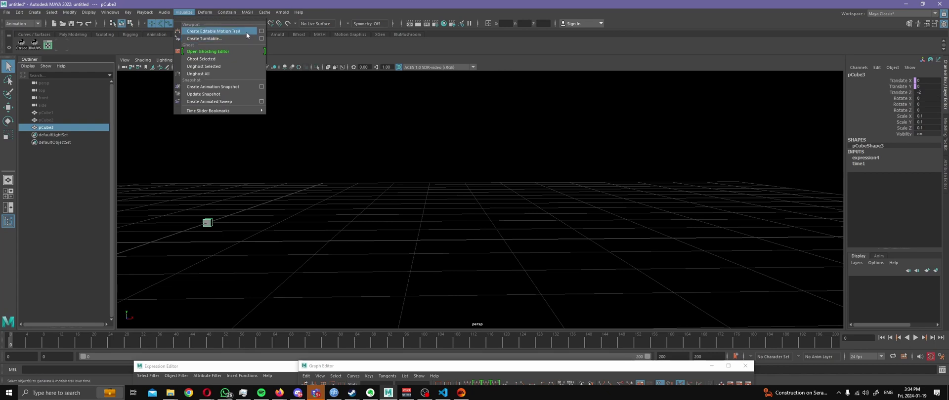
pyautogui.click(260, 31)
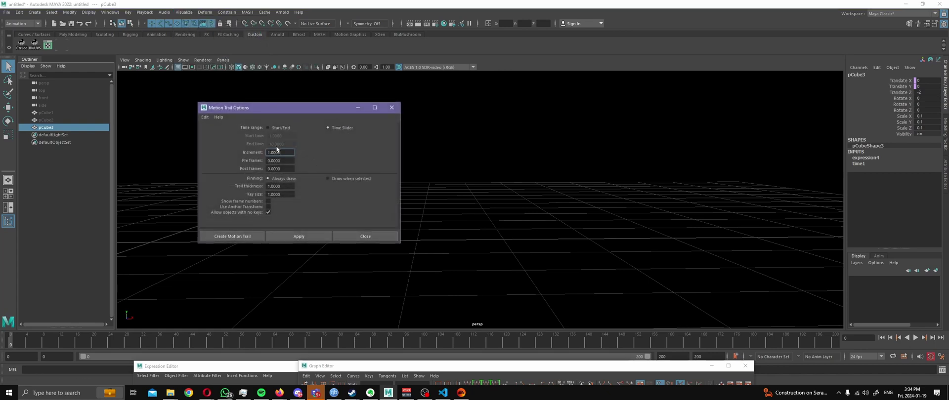
pyautogui.click(209, 118)
pyautogui.click(216, 133)
pyautogui.click(253, 236)
# Play and scrub the animation to watch pCube3 travel along its motion trail
pyautogui.keyDown('alt'); pyautogui.moveTo(473, 223); pyautogui.dragTo(192, 190); pyautogui.keyUp('alt')
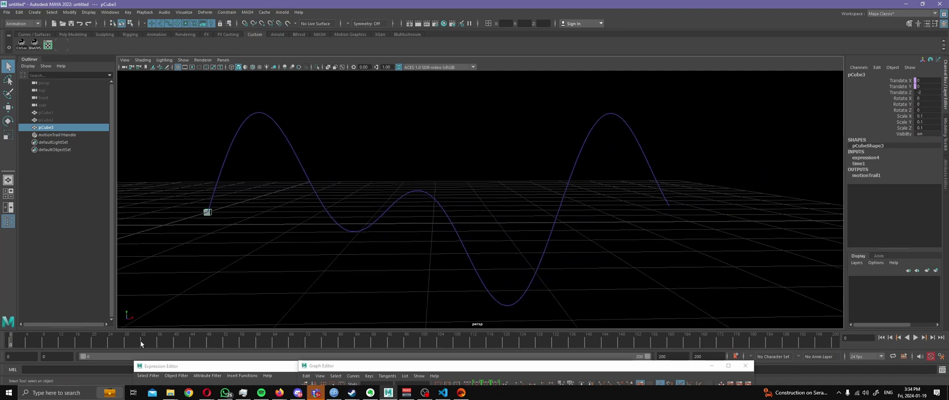
pyautogui.hotkey('alt', 'v')
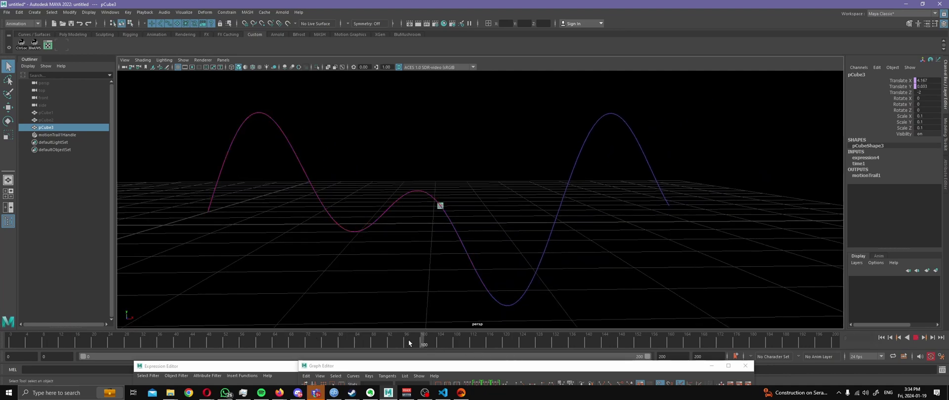
pyautogui.moveTo(409, 340); pyautogui.dragTo(258, 336)
pyautogui.moveTo(270, 345); pyautogui.dragTo(424, 341)
pyautogui.hotkey('alt', 'v')
pyautogui.hotkey('alt', 'v')
# Compare pCube3's Graph Editor curve with its motion trail in the viewport, and replay the animation
pyautogui.moveTo(477, 371); pyautogui.dragTo(509, 128)
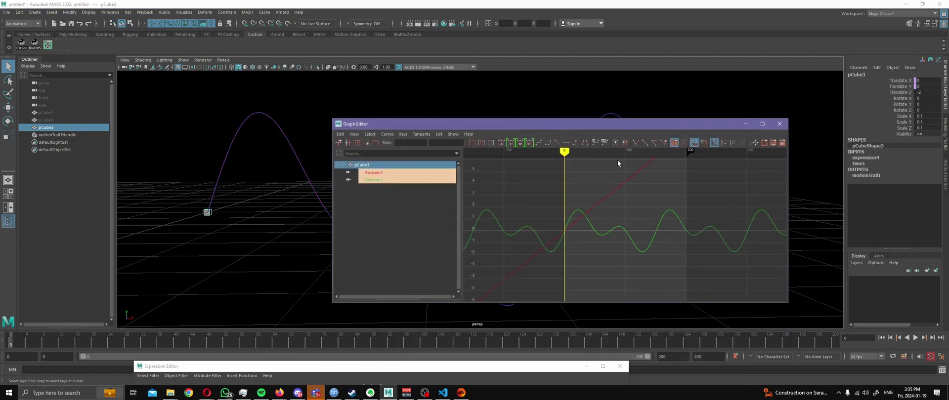
pyautogui.moveTo(606, 128); pyautogui.dragTo(478, 136)
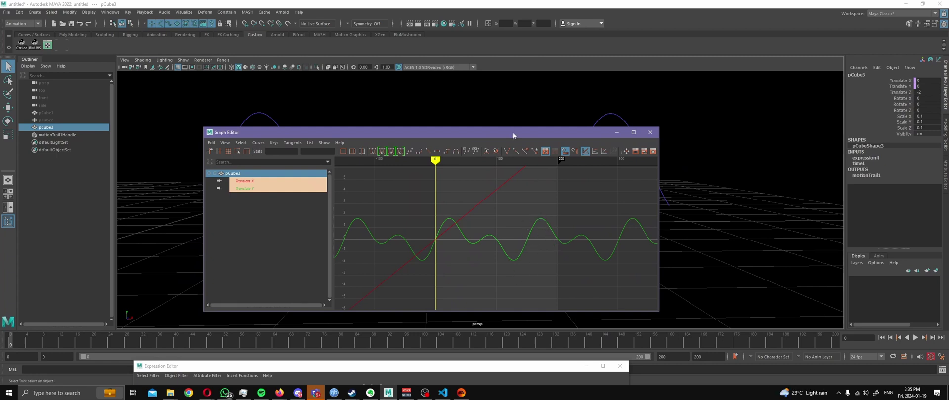
pyautogui.moveTo(512, 132); pyautogui.dragTo(659, 316)
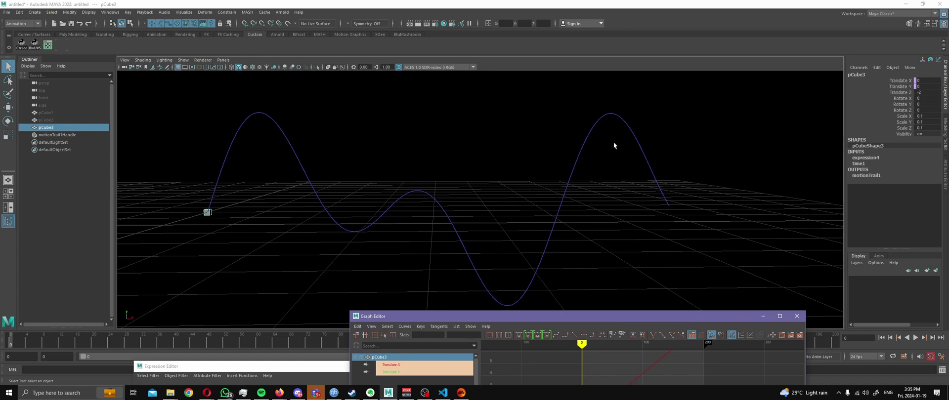
pyautogui.keyDown('alt'); pyautogui.moveTo(592, 158); pyautogui.dragTo(454, 225); pyautogui.keyUp('alt')
pyautogui.moveTo(615, 313); pyautogui.dragTo(549, 177)
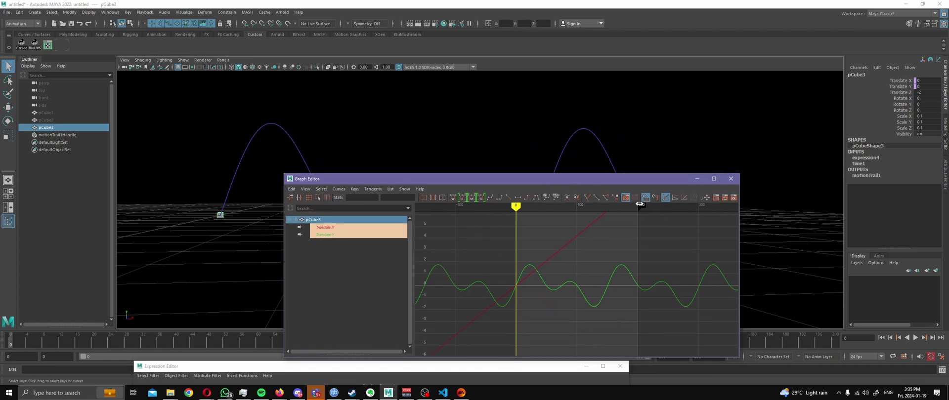
pyautogui.moveTo(636, 182); pyautogui.dragTo(670, 359)
pyautogui.hotkey('alt', 'v')
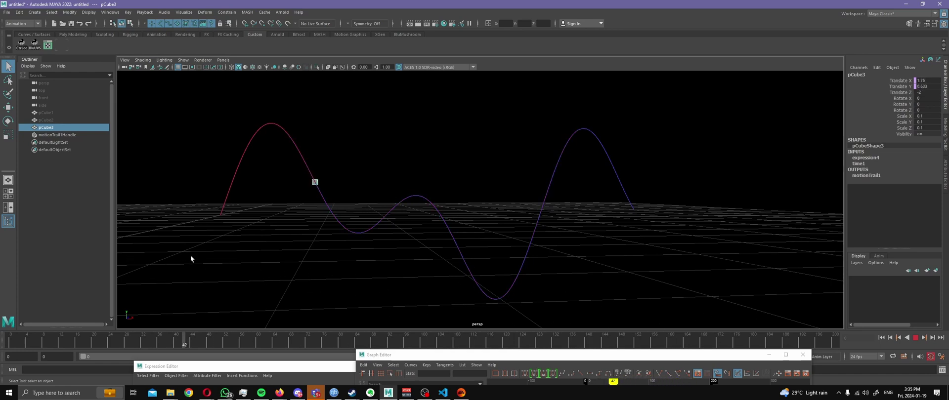
# Stop playback, unhide pCube1 and pCube2, and set pCube2's Freq to 1.5 with the motion trail in view
pyautogui.hotkey('alt', 'v')
pyautogui.click(68, 113)
pyautogui.click(70, 119)
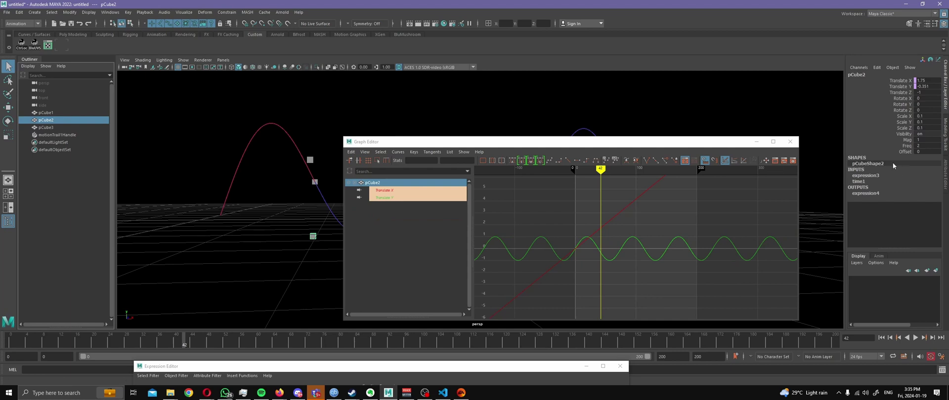
pyautogui.moveTo(649, 147); pyautogui.dragTo(590, 284)
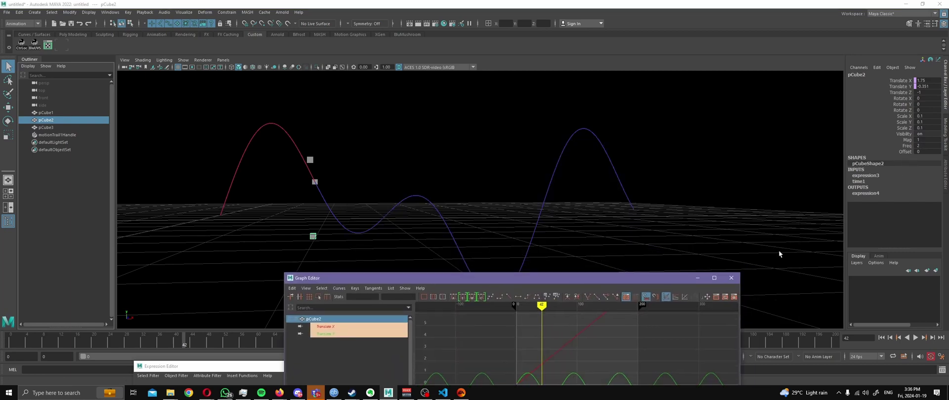
pyautogui.doubleClick(924, 146)
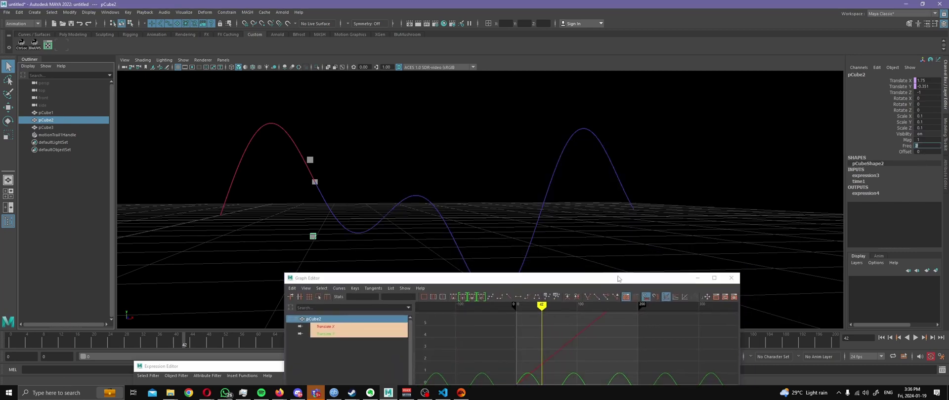
pyautogui.write('1.5')
pyautogui.press('Return')
pyautogui.moveTo(515, 279); pyautogui.dragTo(572, 356)
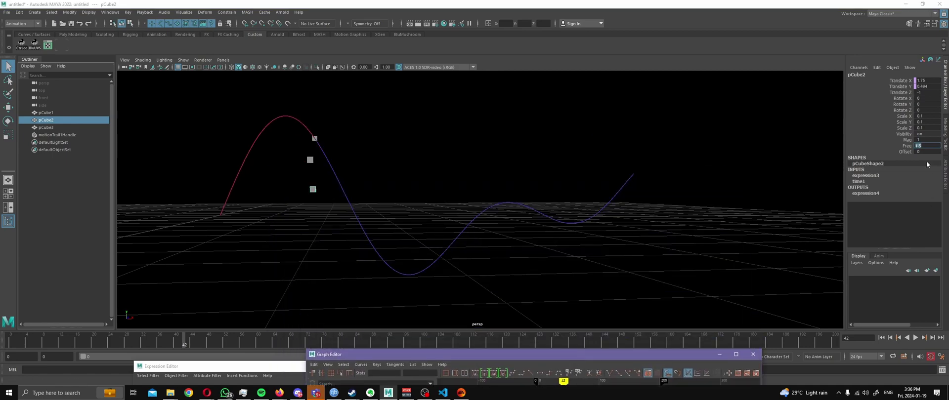
# Try adjusting pCube2's Freq interactively in the viewport, and undo the change
pyautogui.click(906, 146)
pyautogui.moveTo(671, 211); pyautogui.dragTo(668, 229, button='middle')
pyautogui.hotkey('ctrl', 'z')
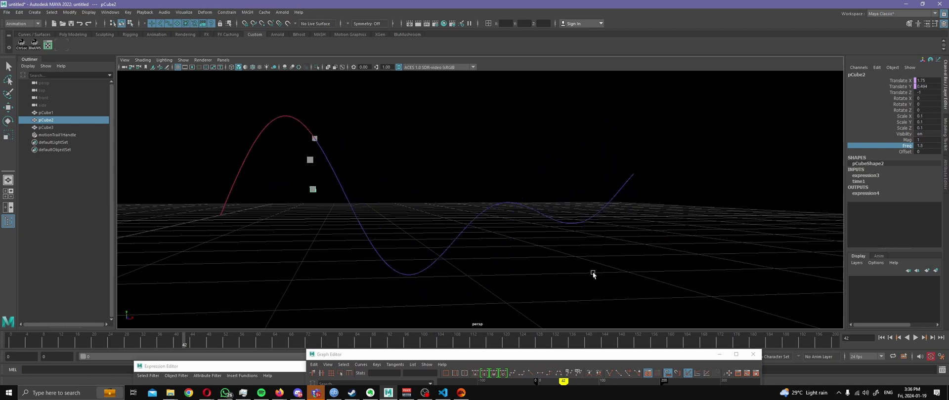
# Set pCube2's Freq to 1
pyautogui.keyDown('alt'); pyautogui.moveTo(593, 274); pyautogui.dragTo(439, 226); pyautogui.keyUp('alt')
pyautogui.doubleClick(924, 145)
pyautogui.write('1')
pyautogui.press('Tab')
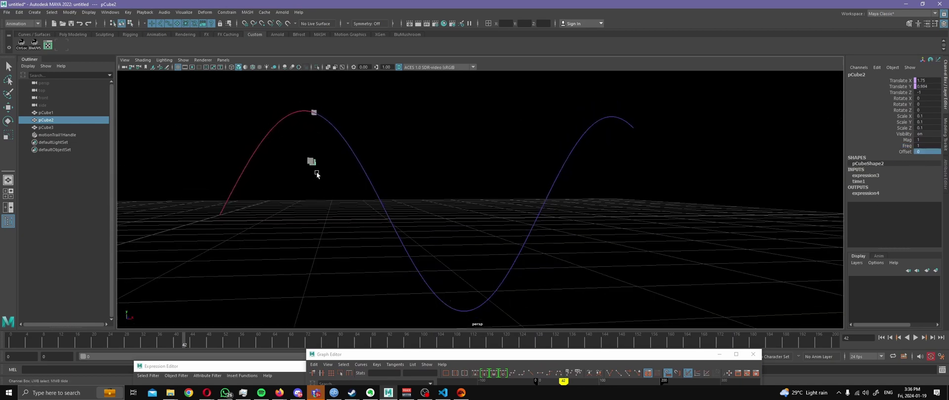
# Set pCube2's Freq to 2, and raise it to 4 to compare the resulting motion trails
pyautogui.click(904, 145)
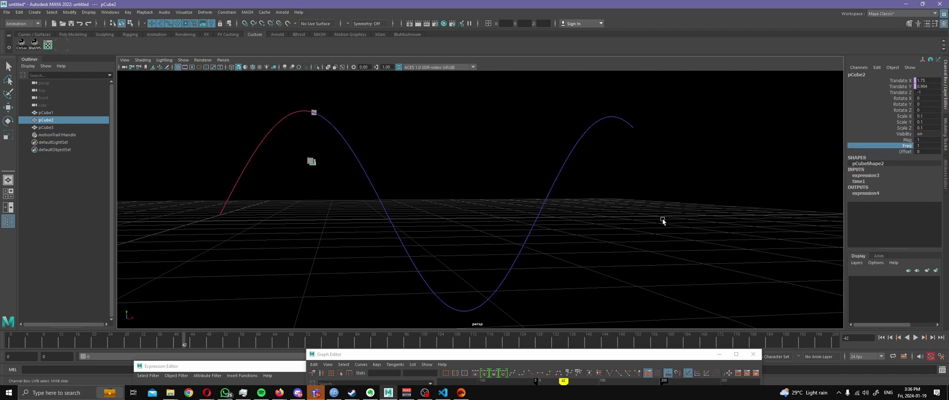
pyautogui.click(924, 147)
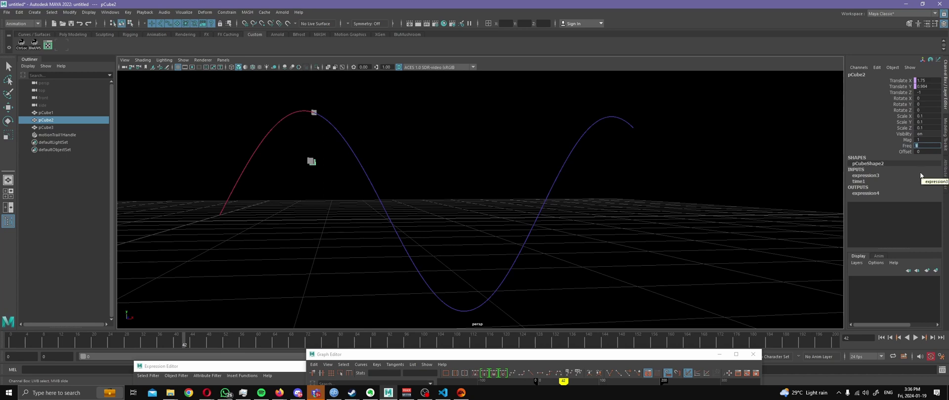
pyautogui.press('Return')
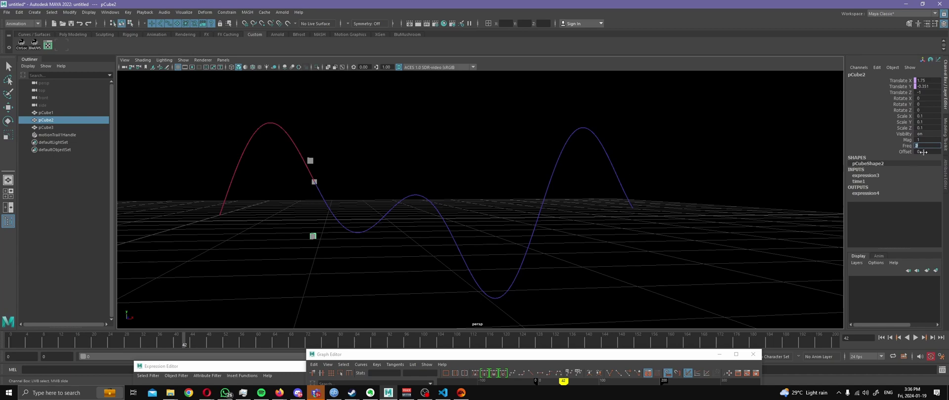
pyautogui.write('4')
pyautogui.press('Tab')
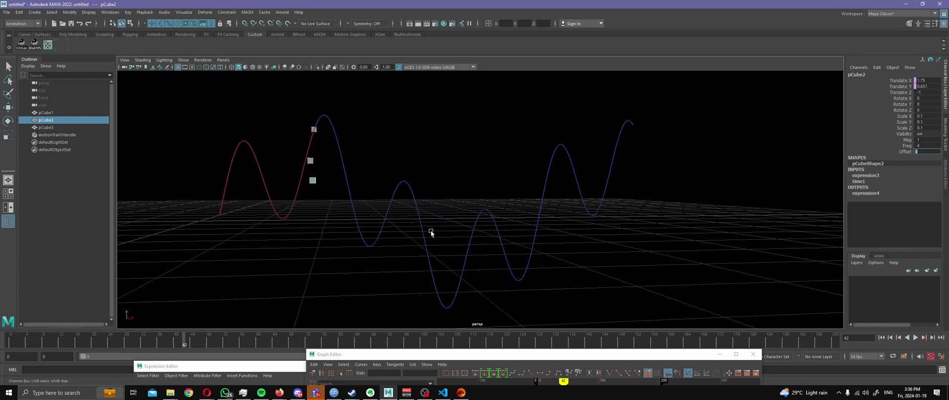
# Compare the curves of pCube1 and pCube2 in the Graph Editor, and return the animation to frame 0
pyautogui.moveTo(462, 354); pyautogui.dragTo(433, 126)
pyautogui.keyDown('ctrl'); pyautogui.click(79, 112); pyautogui.keyUp('ctrl')
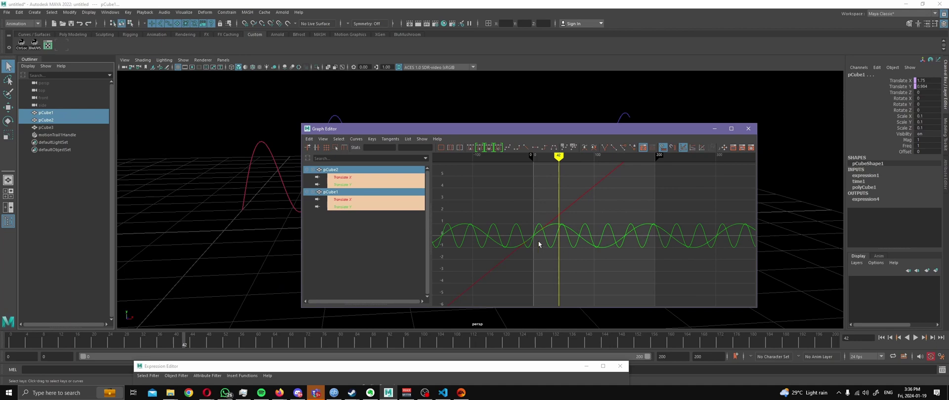
pyautogui.moveTo(597, 129); pyautogui.dragTo(562, 345)
pyautogui.moveTo(142, 339); pyautogui.dragTo(1, 325)
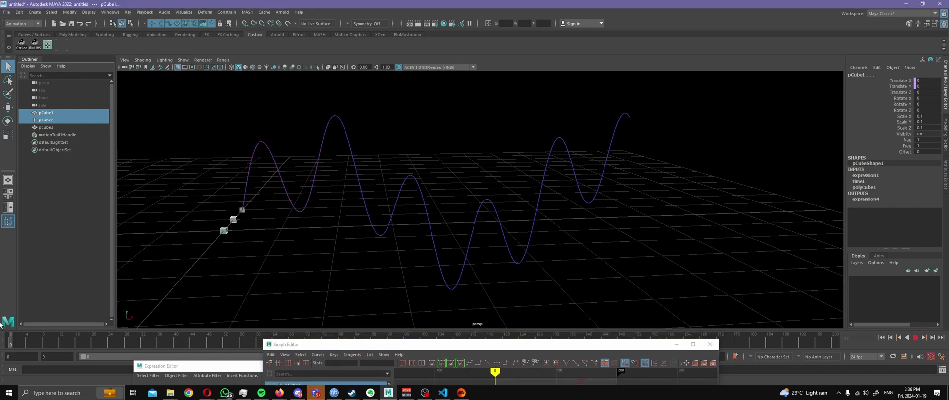
# Play the animation with pCube1, pCube2 and motionTrail1Handle hidden to watch pCube3 alone, and unhide them
pyautogui.keyDown('ctrl'); pyautogui.click(65, 135); pyautogui.keyUp('ctrl')
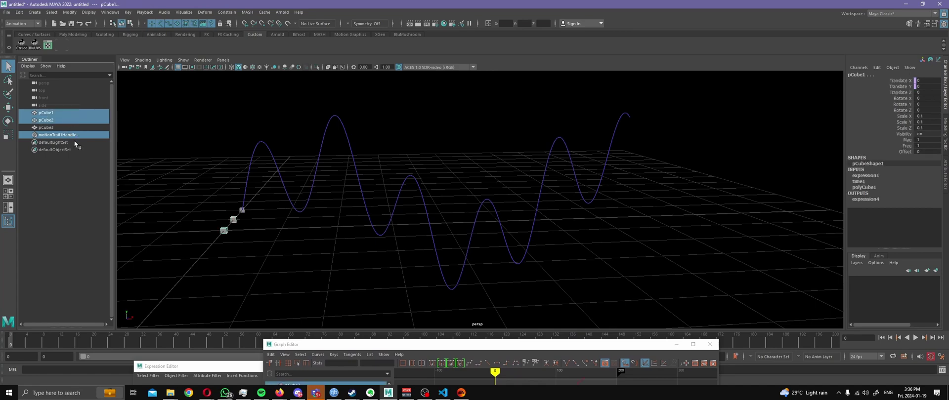
pyautogui.hotkey('ctrl', 'h')
pyautogui.hotkey('alt', 'v')
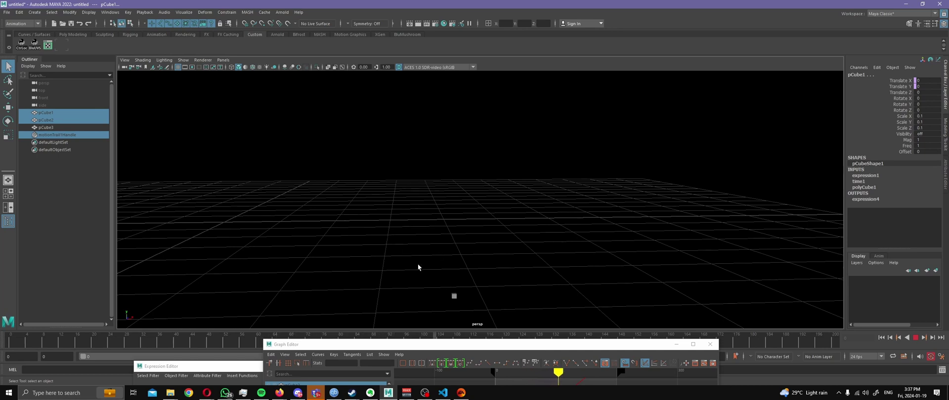
pyautogui.hotkey('alt', 'v')
pyautogui.hotkey('alt', 'v')
pyautogui.press('Escape')
pyautogui.hotkey('shift', 'h')
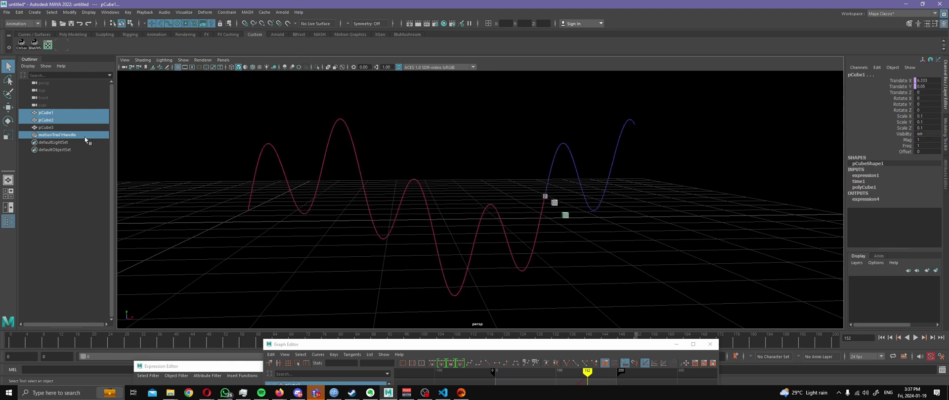
# Check pCube1's attributes, and set pCube2's Freq to 8
pyautogui.click(75, 119)
pyautogui.click(79, 113)
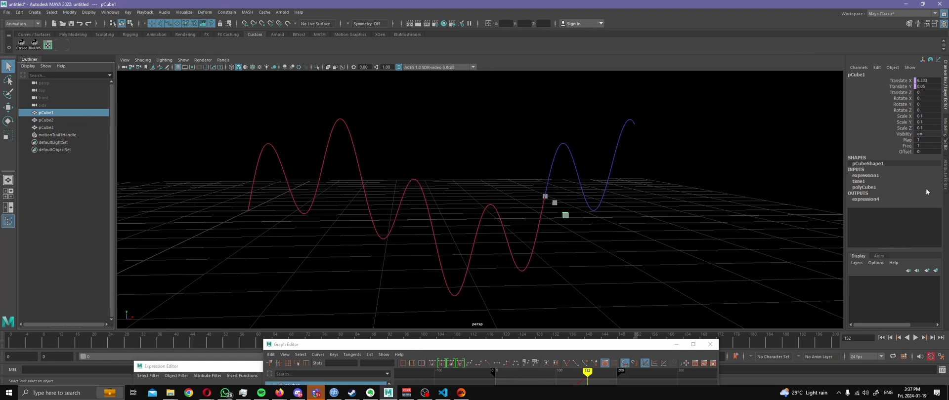
pyautogui.click(94, 120)
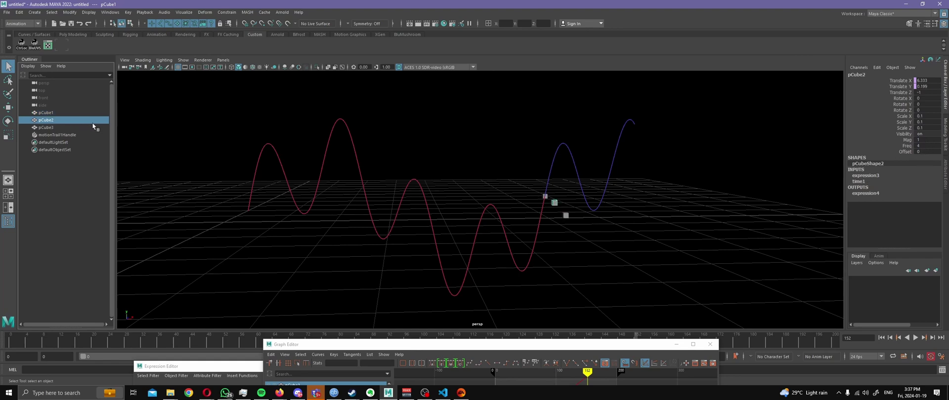
pyautogui.doubleClick(926, 147)
pyautogui.press('Return')
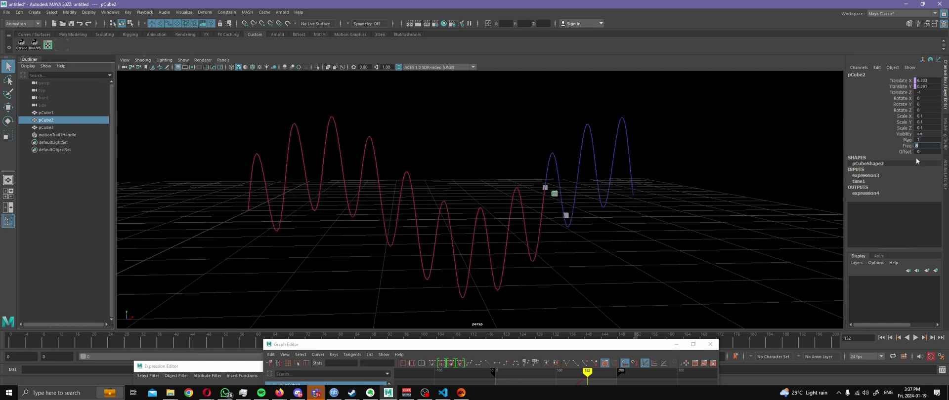
# Set pCube2's Freq to 12 and return to the start of the timeline
pyautogui.write('12')
pyautogui.press('Return')
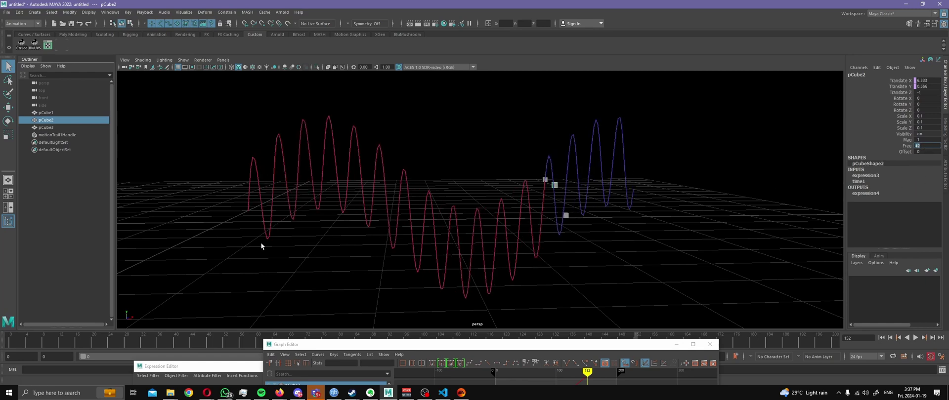
pyautogui.hotkey('alt', 'shift', 'v')
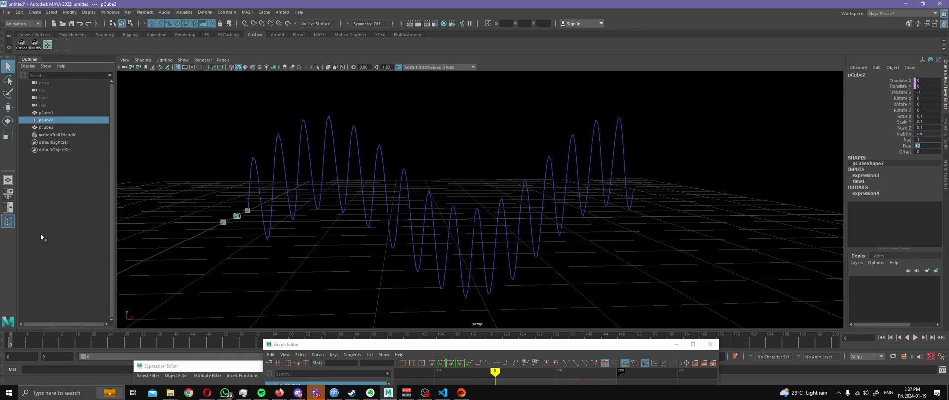
# Play the animation with pCube1, pCube2 and the motion trail temporarily hidden, and show them again at the first frame
pyautogui.keyDown('shift'); pyautogui.click(46, 112); pyautogui.keyUp('shift')
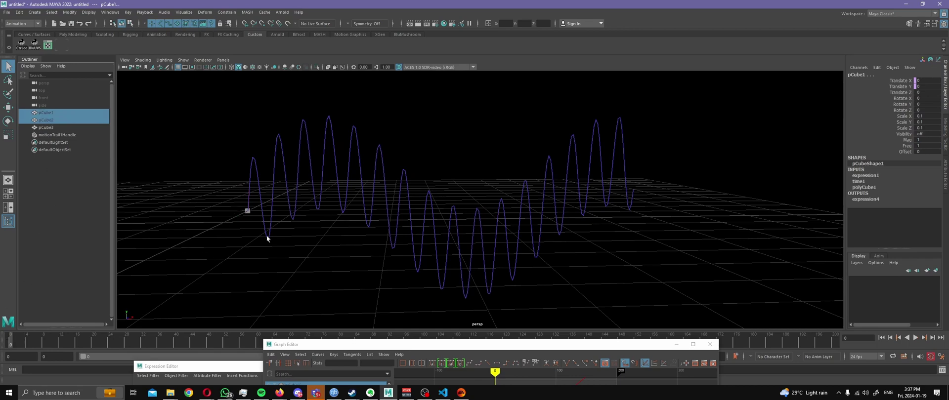
pyautogui.click(64, 134)
pyautogui.hotkey('alt', 'v')
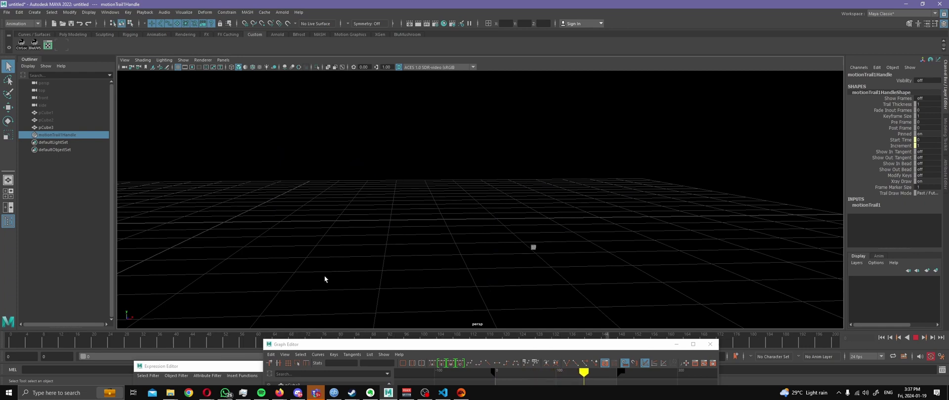
pyautogui.press('Escape')
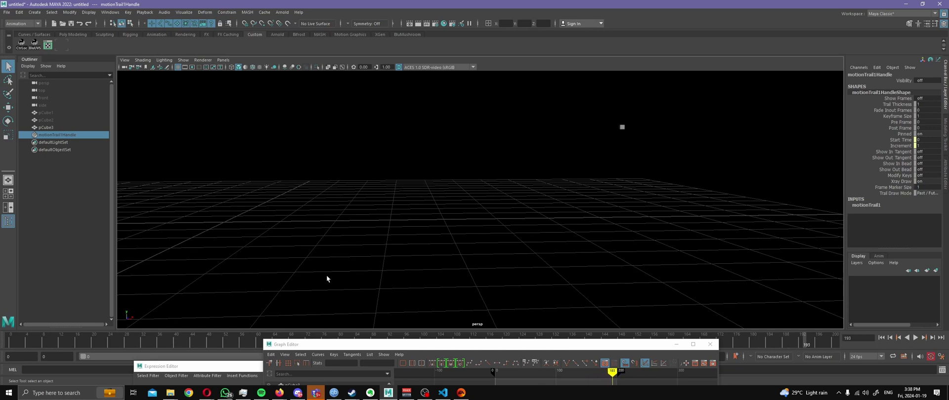
pyautogui.hotkey('alt', 'shift', 'v')
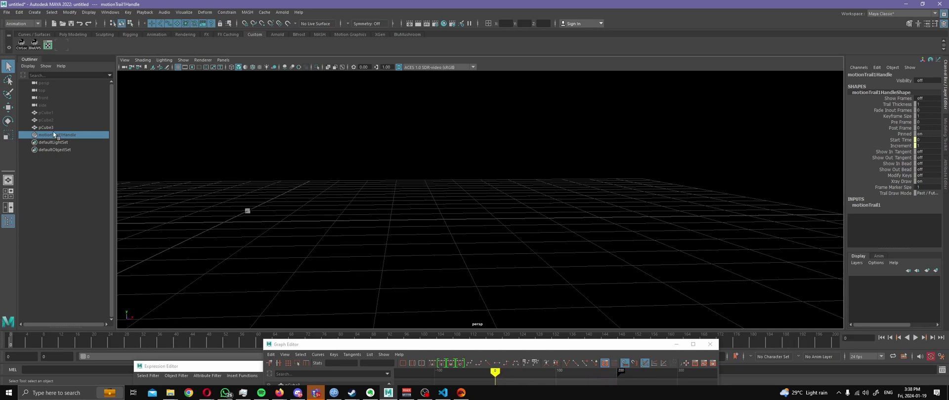
pyautogui.click(54, 120)
pyautogui.click(55, 113)
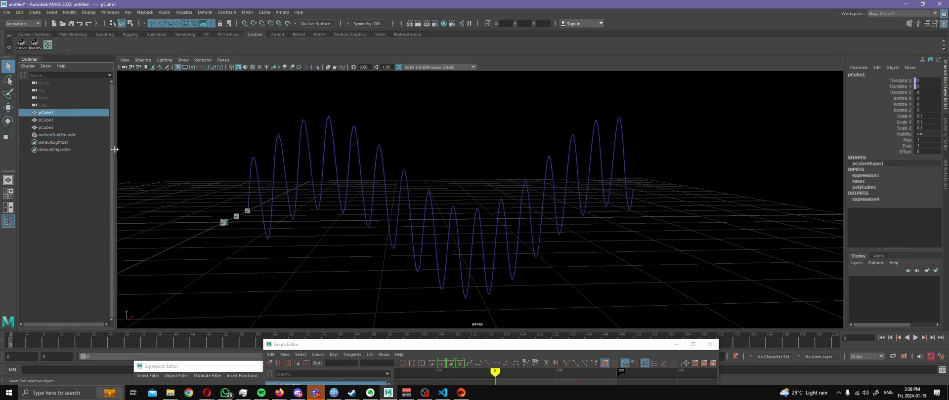
# Examine the Translate X and Translate Y curves of pCube1 in the Graph Editor alongside the motion trail
pyautogui.moveTo(367, 350); pyautogui.dragTo(402, 352)
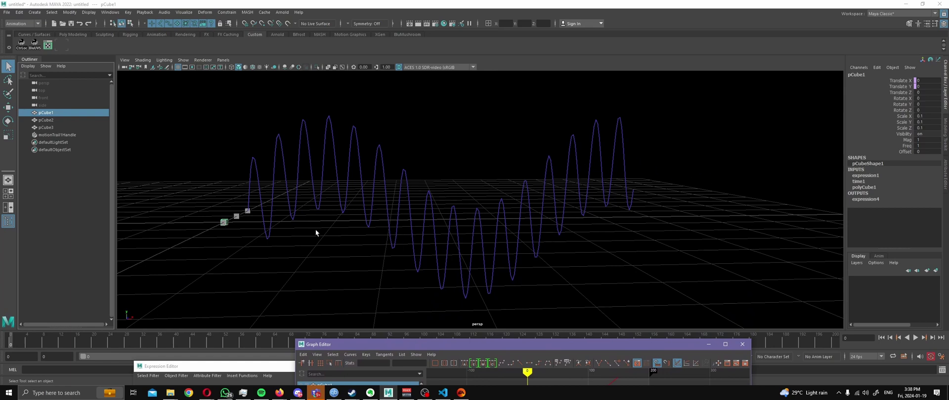
pyautogui.click(58, 122)
pyautogui.click(60, 113)
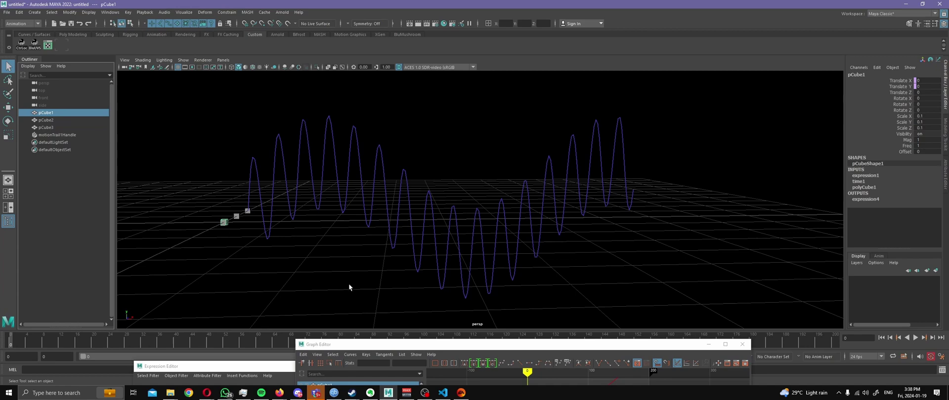
pyautogui.moveTo(404, 348); pyautogui.dragTo(412, 191)
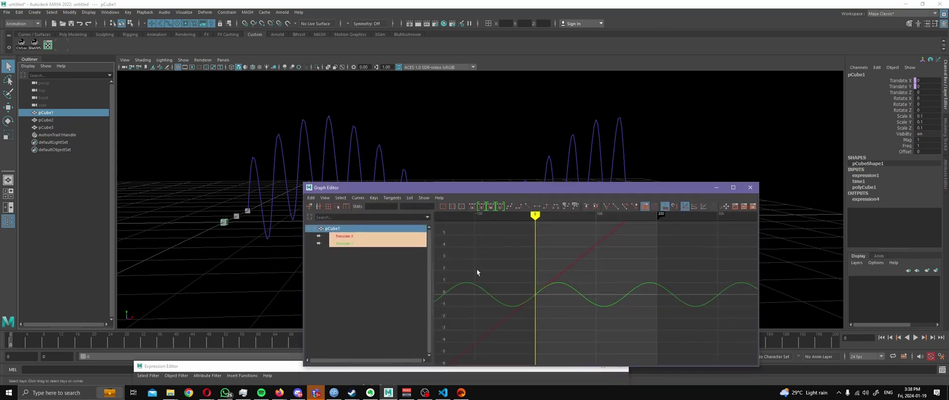
pyautogui.scroll(5, 613, 282)
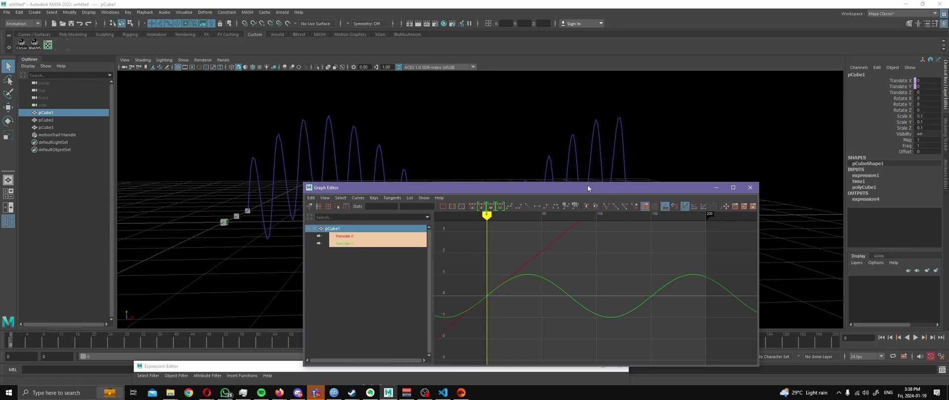
pyautogui.moveTo(587, 185); pyautogui.dragTo(601, 357)
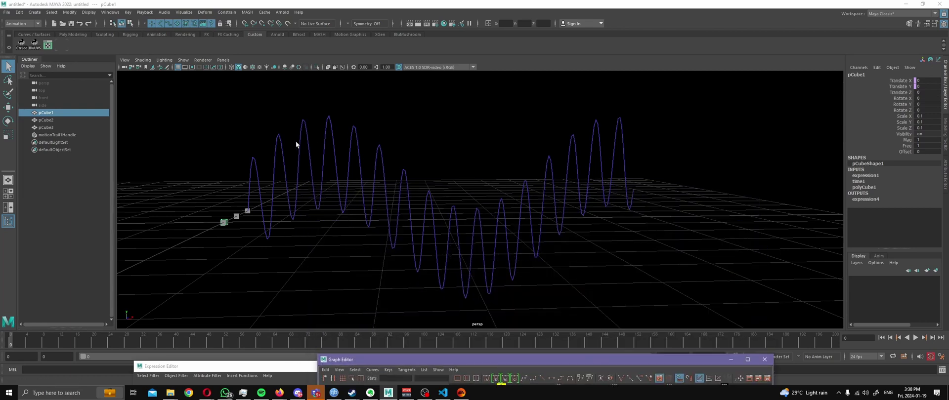
pyautogui.moveTo(648, 357); pyautogui.dragTo(632, 177)
pyautogui.moveTo(349, 179); pyautogui.dragTo(324, 276)
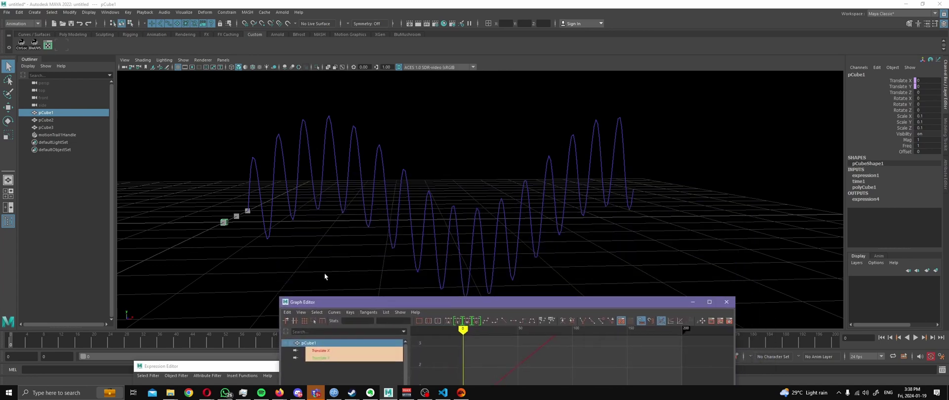
# Examine the Translate curves of pCube2 in the Graph Editor
pyautogui.click(69, 122)
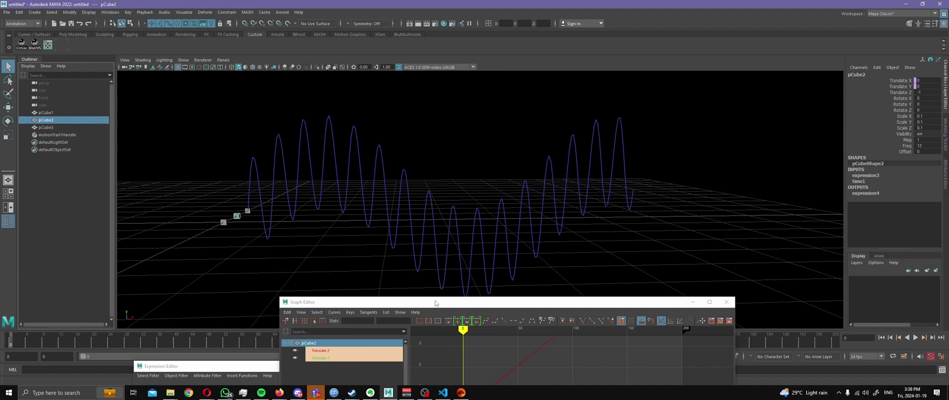
pyautogui.moveTo(434, 302); pyautogui.dragTo(453, 148)
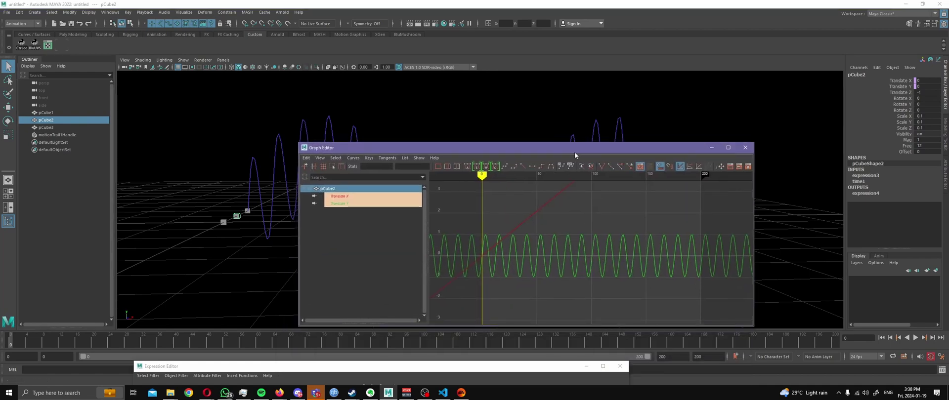
pyautogui.moveTo(575, 151); pyautogui.dragTo(579, 324)
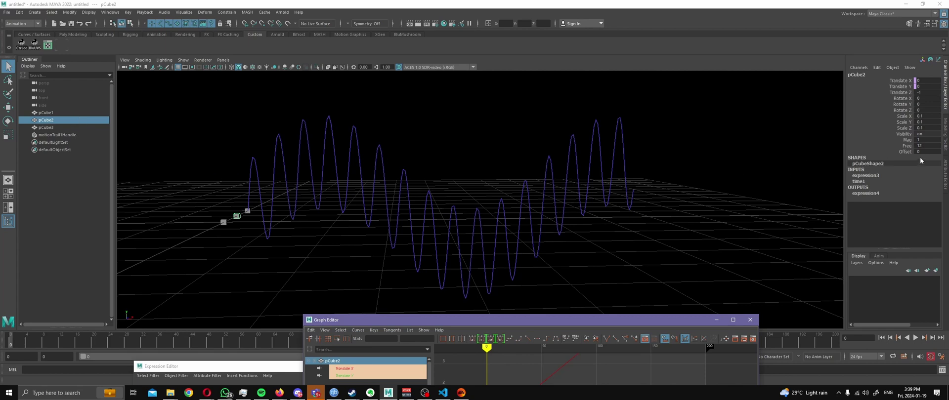
# Set pCube2's Mag to 0.2
pyautogui.click(924, 141)
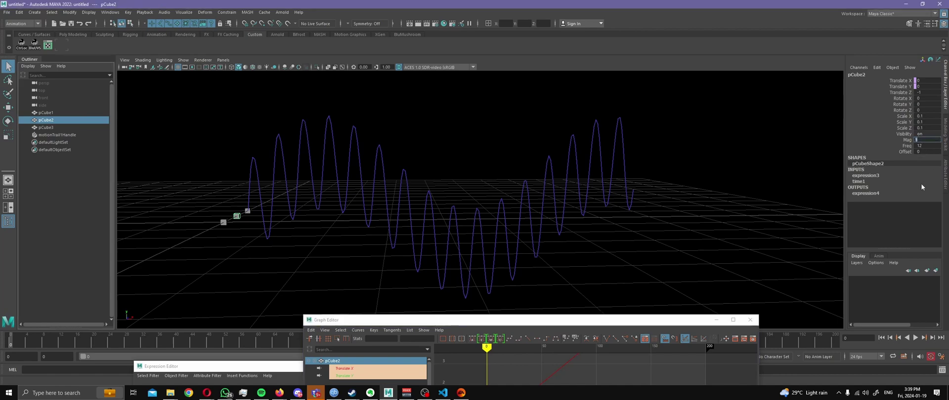
pyautogui.write('0.2')
pyautogui.press('Return')
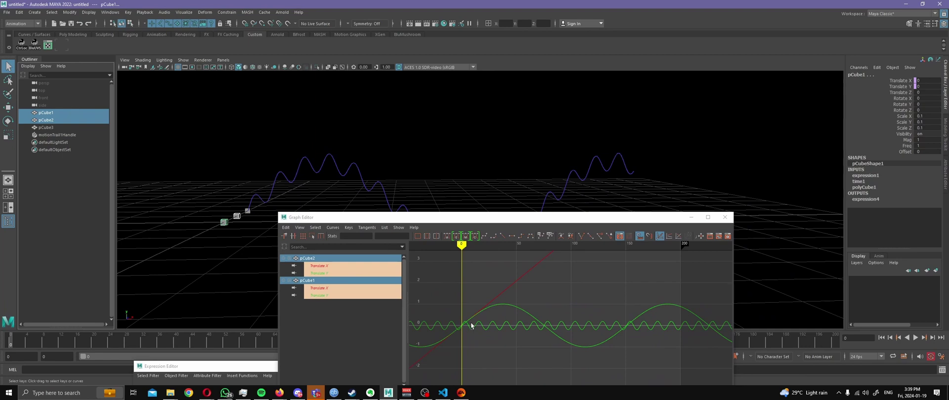
# Compare the curves of pCube1 and pCube2 together in the Graph Editor
pyautogui.click(512, 323)
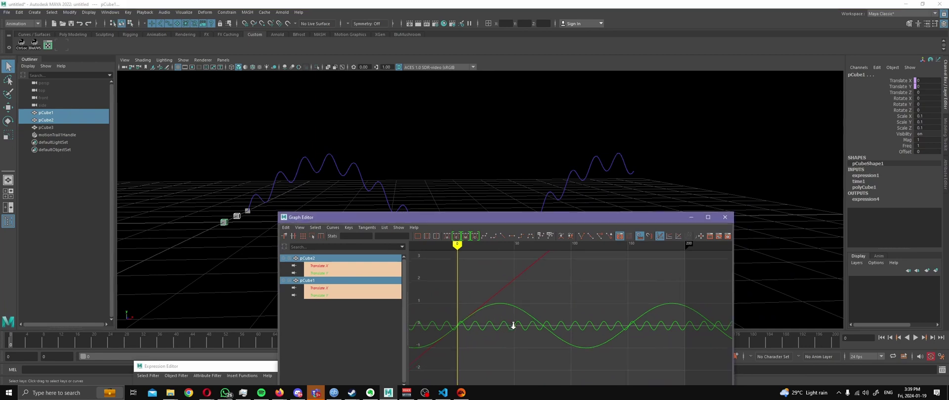
pyautogui.scroll(3, 512, 323)
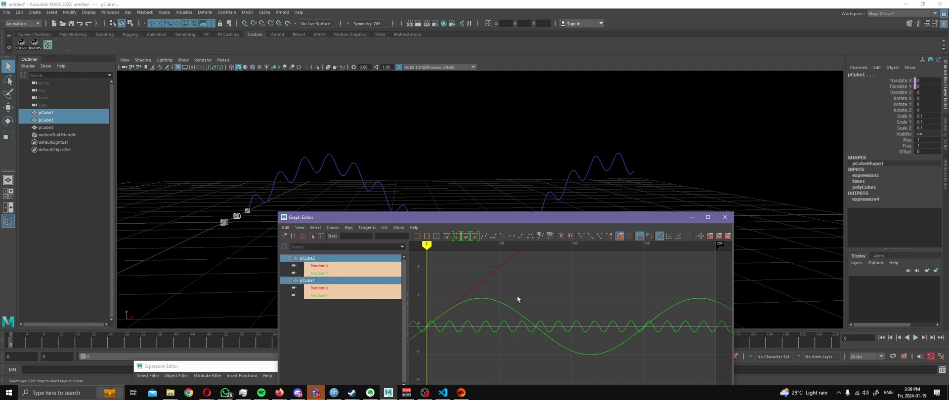
pyautogui.moveTo(522, 218); pyautogui.dragTo(523, 370)
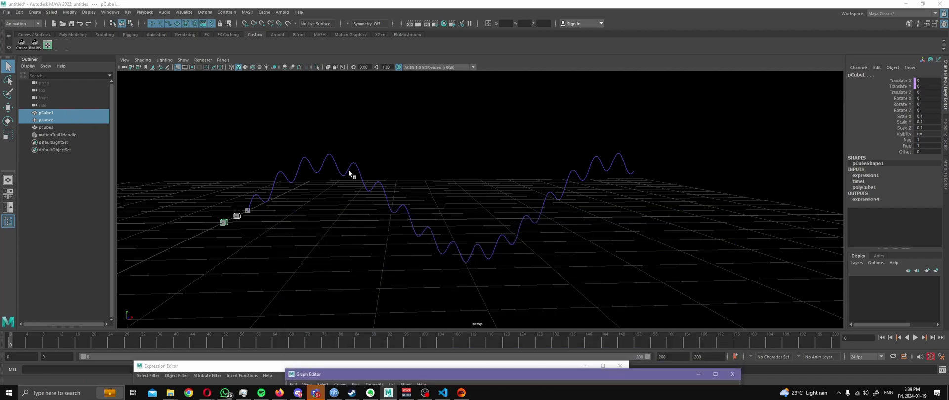
# Hide pCube1, pCube2 and the motion trail, and play the animation of pCube3 alone
pyautogui.hotkey('ctrl', 'h')
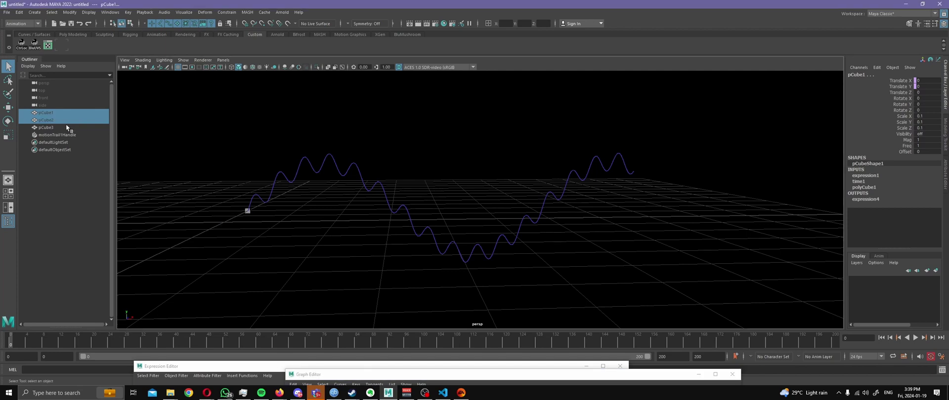
pyautogui.click(57, 135)
pyautogui.hotkey('alt', 'v')
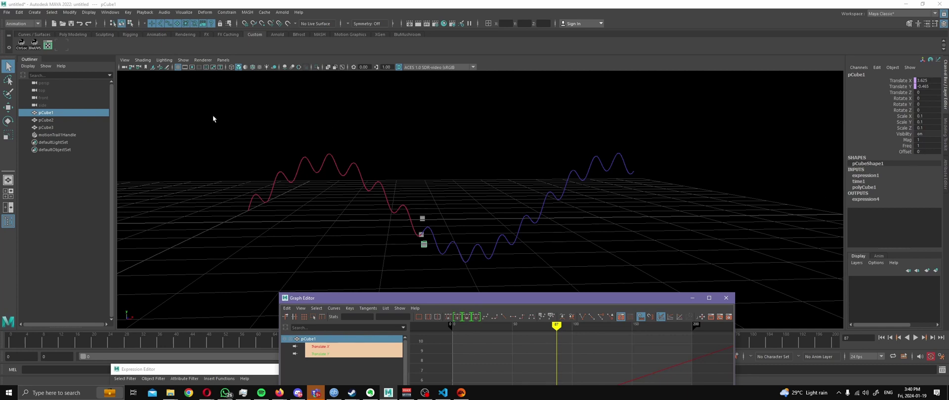
# Try Freq values of 3, 4, 8 and 6 on pCube2 to vary the shape of the combined motion trail
pyautogui.click(77, 121)
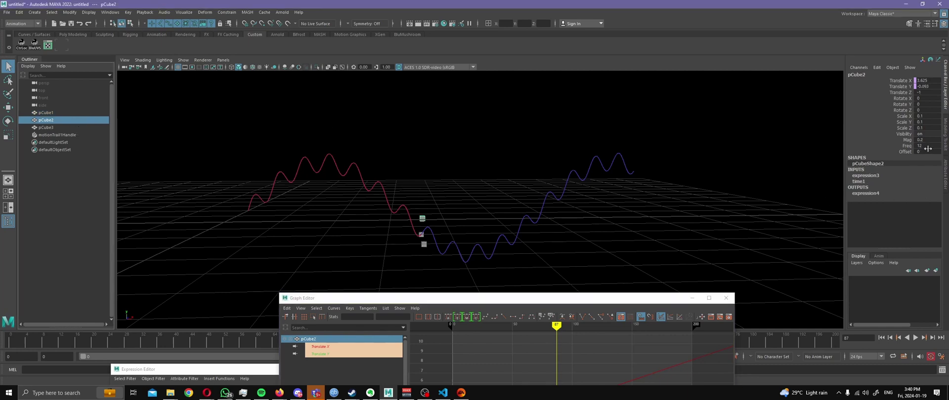
pyautogui.doubleClick(927, 145)
pyautogui.write('3')
pyautogui.press('Return')
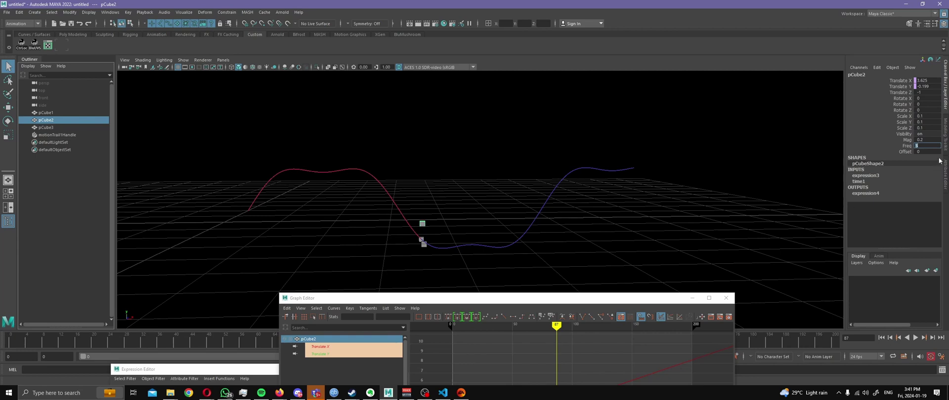
pyautogui.write('4')
pyautogui.press('Return')
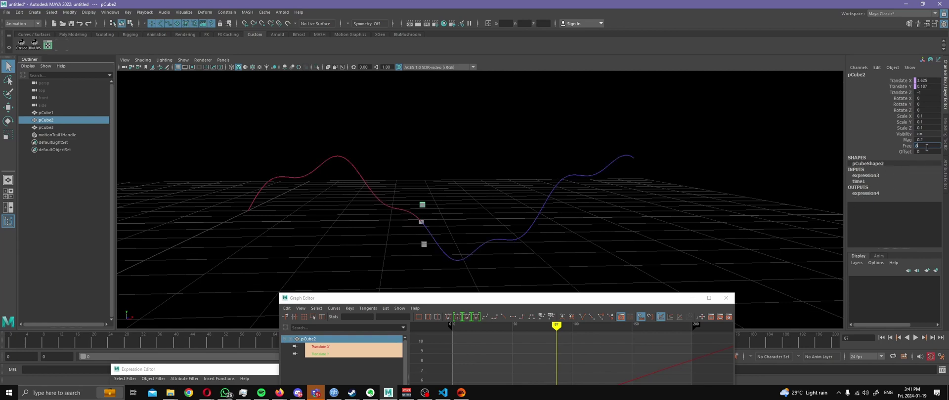
pyautogui.write('8')
pyautogui.press('Return')
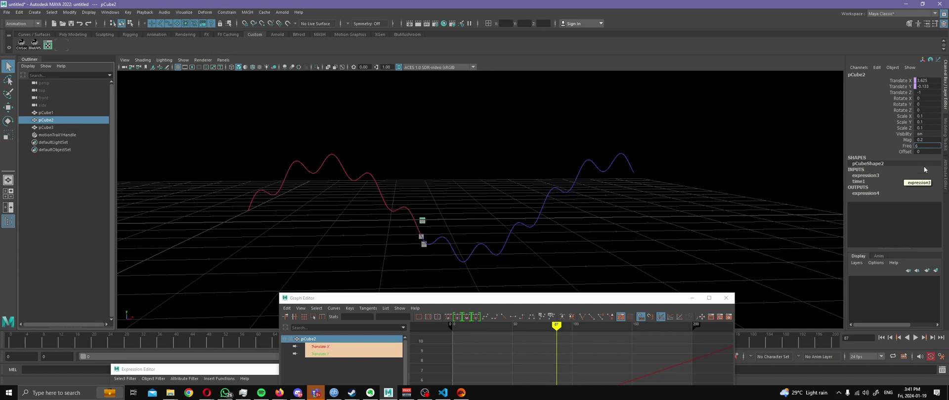
pyautogui.write('6')
pyautogui.press('Return')
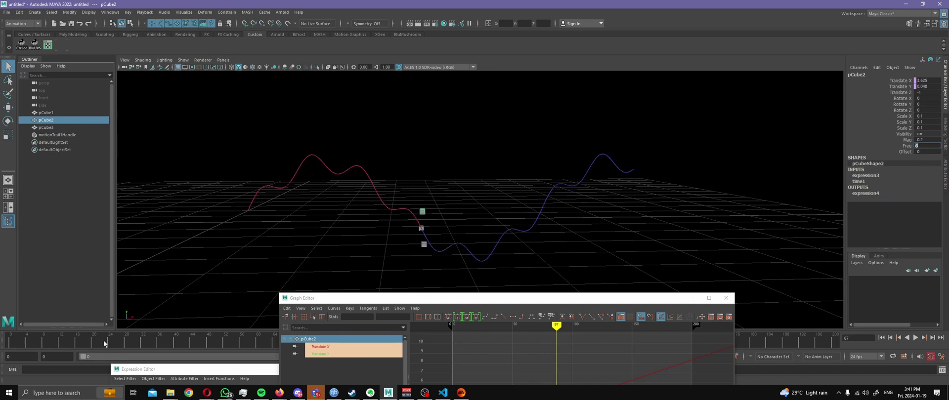
# Scrub to frame 37, try a Freq of 5 on pCube2, and play back the resulting motion
pyautogui.moveTo(107, 342)
pyautogui.mouseDown()
pyautogui.moveTo(10, 338)
pyautogui.moveTo(799, 334)
pyautogui.moveTo(64, 336)
pyautogui.moveTo(164, 336)
pyautogui.mouseUp()
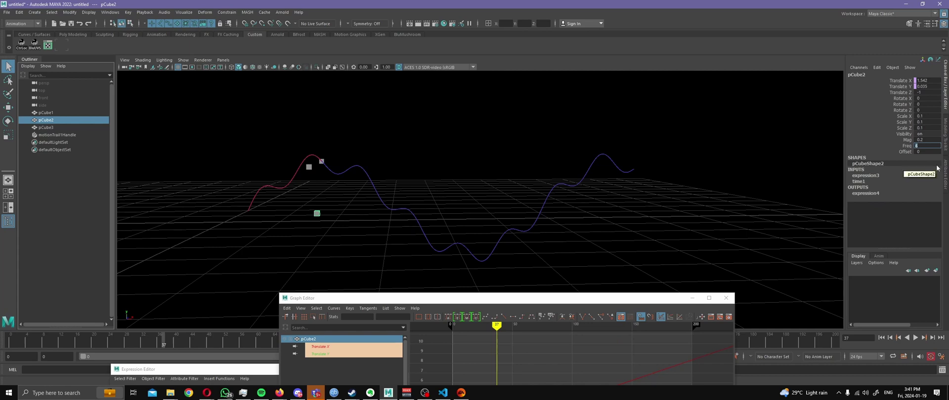
pyautogui.press('Return')
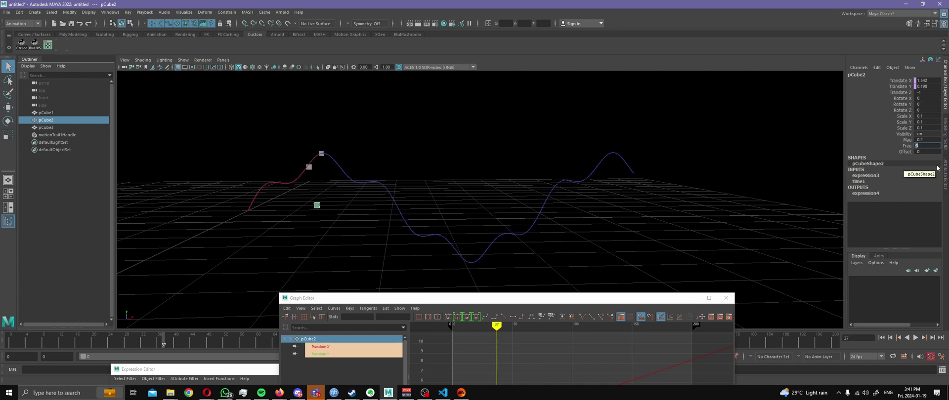
pyautogui.hotkey('alt', 'v')
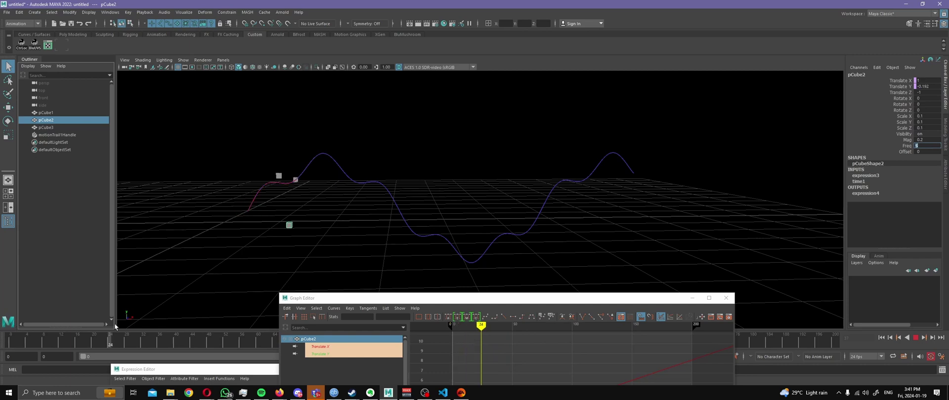
pyautogui.hotkey('alt', 'v')
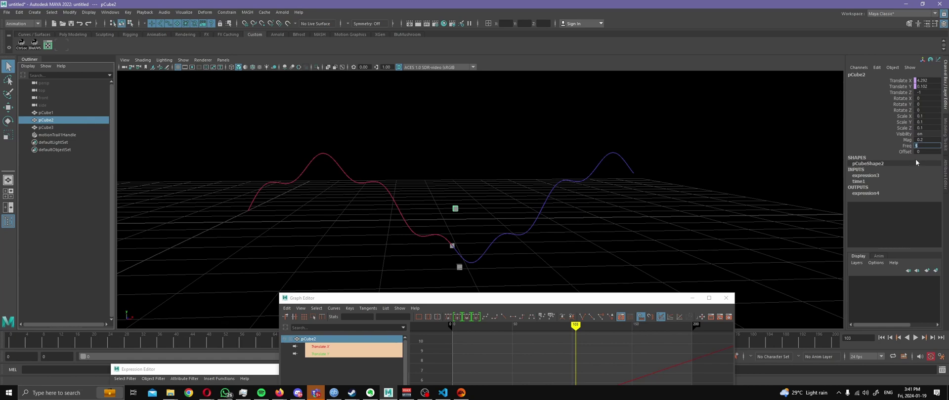
# Try a Freq of 4 on pCube2 and settle on 3
pyautogui.write('4')
pyautogui.press('Return')
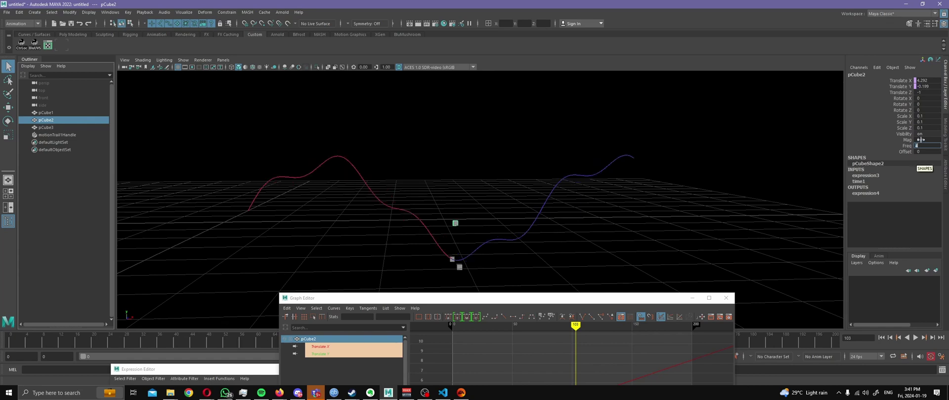
pyautogui.write('3')
pyautogui.press('Return')
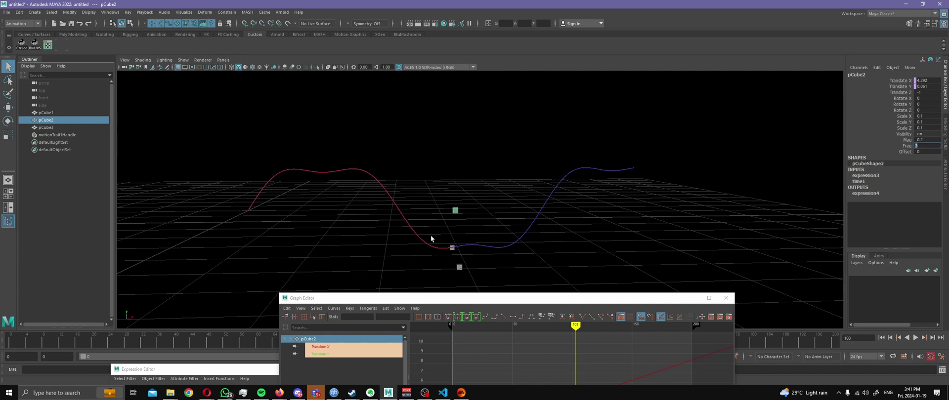
# Bring the Graph Editor over the viewport and try a Freq of 2 on pCube2
pyautogui.moveTo(450, 298); pyautogui.dragTo(426, 124)
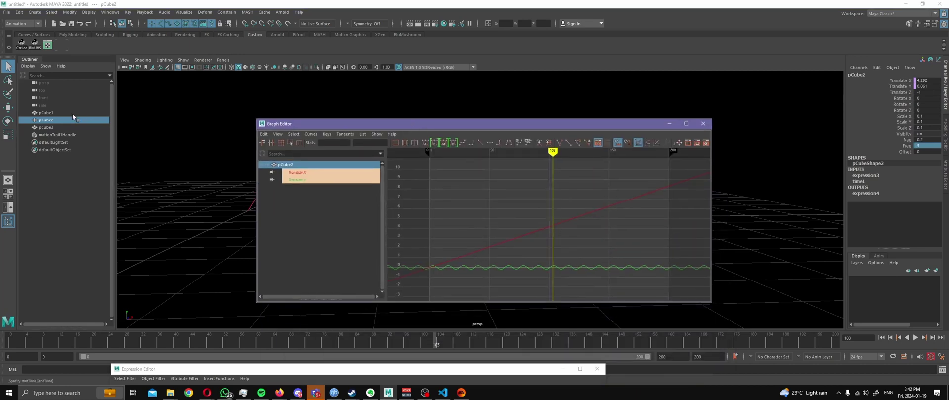
pyautogui.keyDown('ctrl'); pyautogui.click(73, 112); pyautogui.keyUp('ctrl')
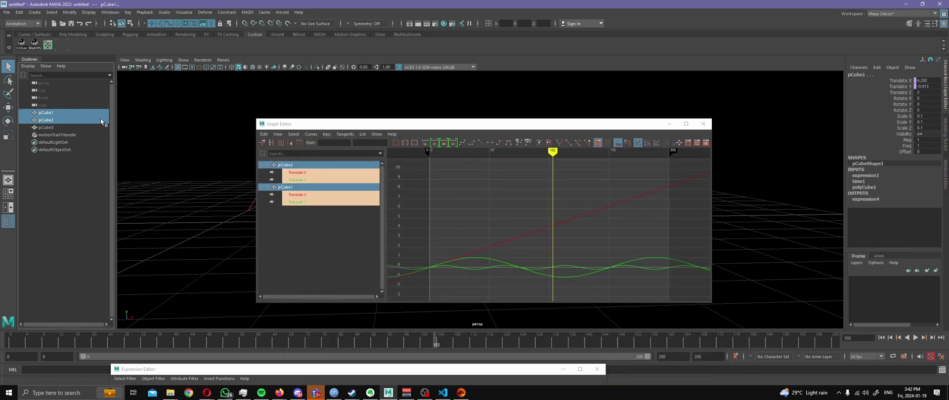
pyautogui.click(102, 120)
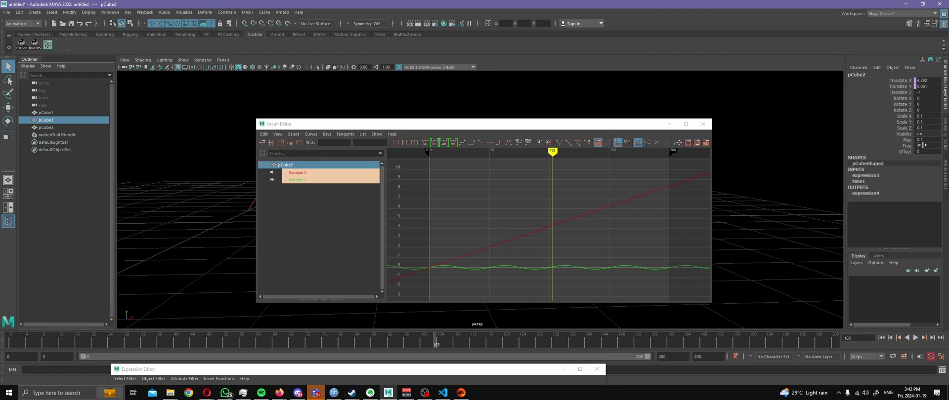
pyautogui.doubleClick(925, 146)
pyautogui.write('2')
pyautogui.press('Return')
# Show only the Translate Y curves of pCube1 and pCube2 in the Graph Editor and compare where they cross
pyautogui.keyDown('ctrl'); pyautogui.click(46, 113); pyautogui.keyUp('ctrl')
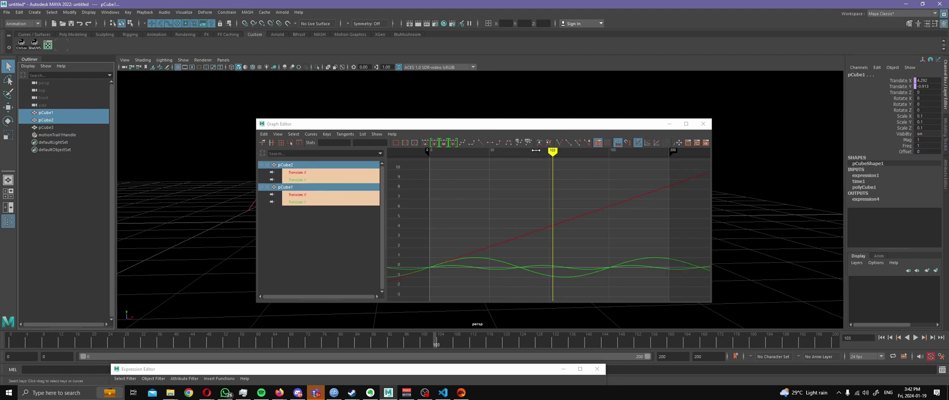
pyautogui.click(299, 201)
pyautogui.keyDown('ctrl'); pyautogui.click(308, 181); pyautogui.keyUp('ctrl')
pyautogui.press('f')
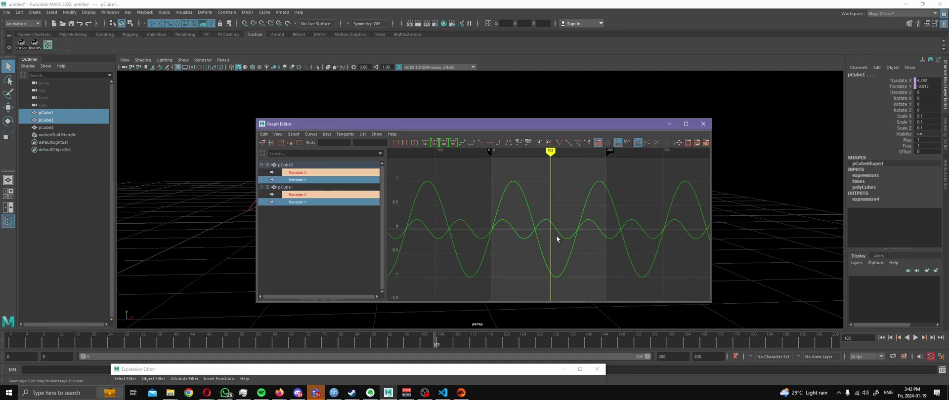
pyautogui.scroll(3, 548, 238)
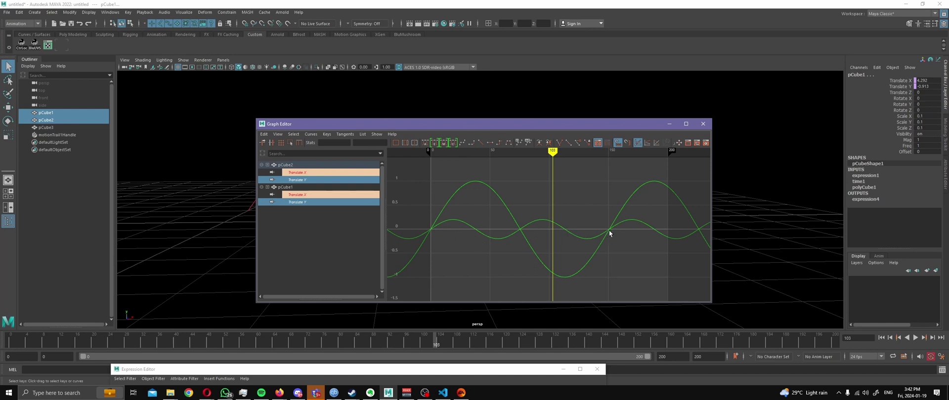
pyautogui.keyDown('alt'); pyautogui.moveTo(625, 241); pyautogui.dragTo(439, 227, button='middle'); pyautogui.keyUp('alt')
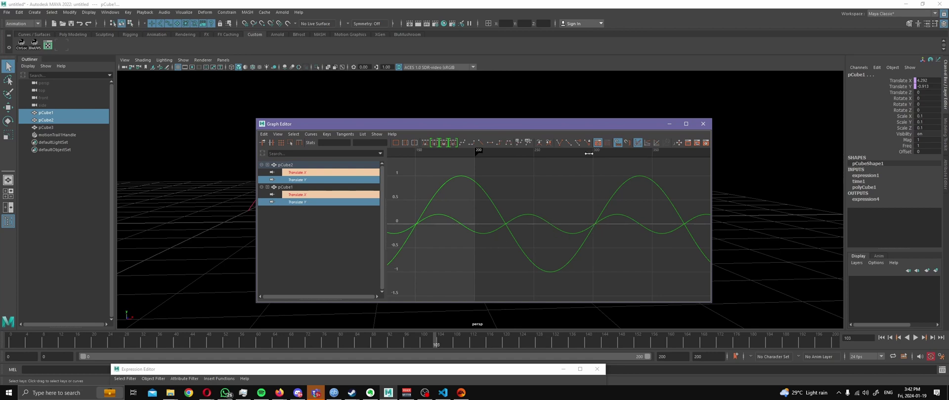
# Try a Freq of 4 on pCube2 and compare its curve with pCube1's over the frame range and beyond
pyautogui.moveTo(591, 132); pyautogui.dragTo(471, 150)
pyautogui.click(91, 120)
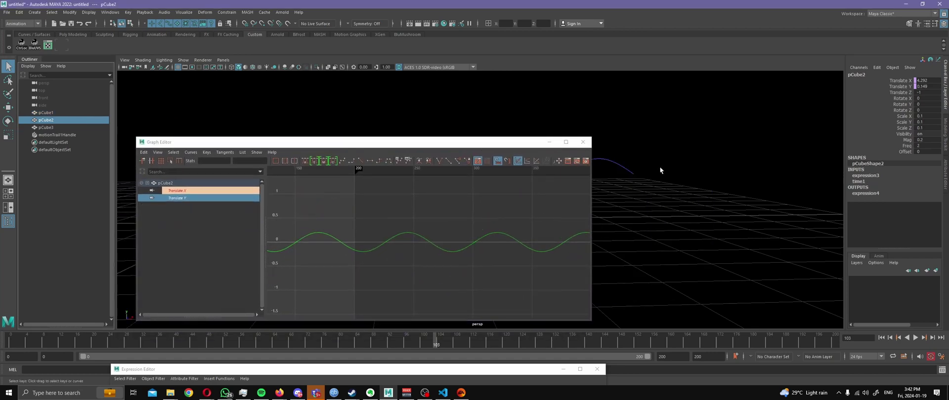
pyautogui.keyDown('ctrl'); pyautogui.click(46, 112); pyautogui.keyUp('ctrl')
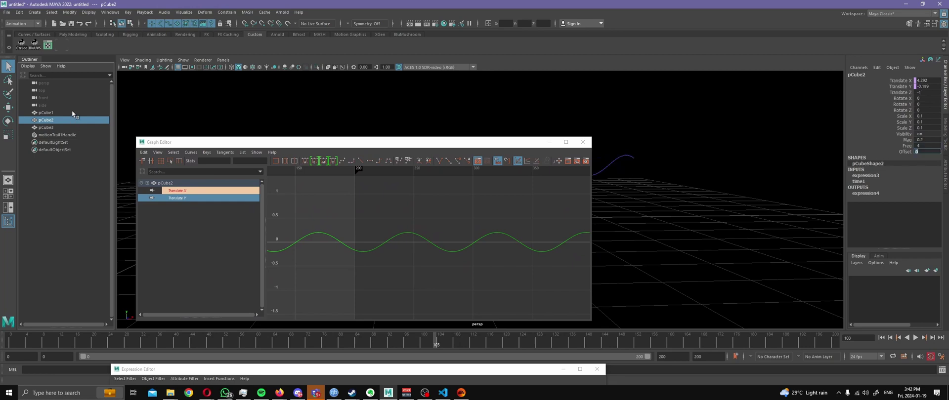
pyautogui.moveTo(278, 142); pyautogui.dragTo(337, 106)
pyautogui.keyDown('alt'); pyautogui.moveTo(461, 193); pyautogui.dragTo(567, 191, button='middle'); pyautogui.keyUp('alt')
pyautogui.keyDown('alt'); pyautogui.moveTo(453, 214); pyautogui.dragTo(526, 211, button='middle'); pyautogui.keyUp('alt')
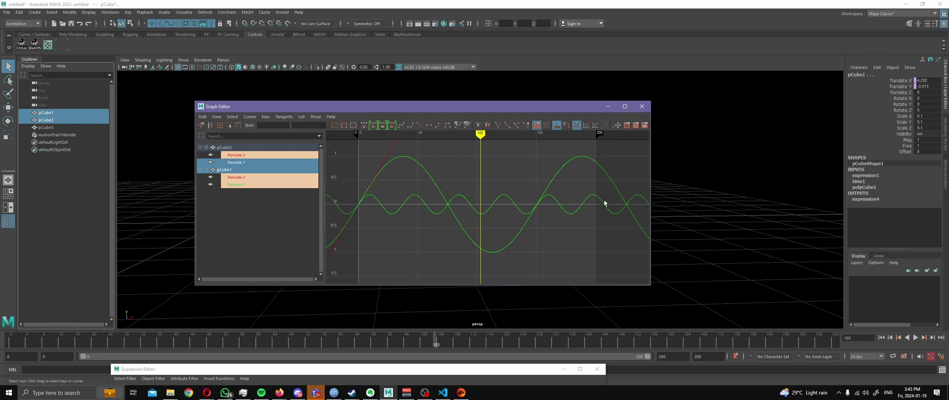
pyautogui.keyDown('alt'); pyautogui.moveTo(582, 233); pyautogui.dragTo(474, 240, button='middle'); pyautogui.keyUp('alt')
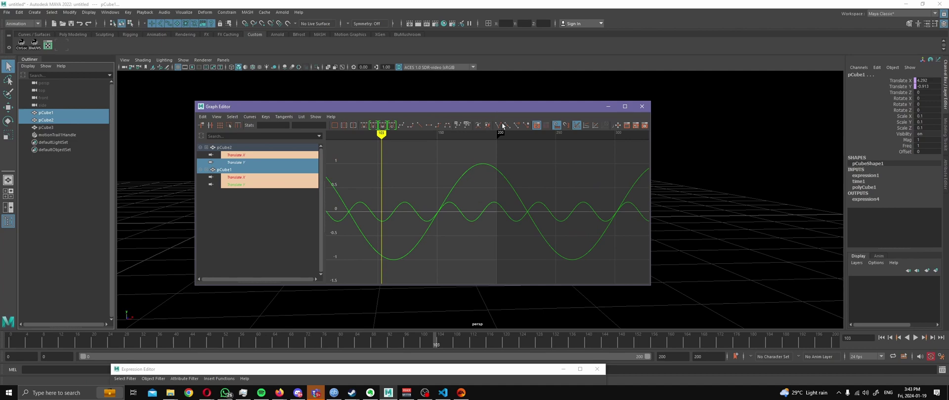
# Move the Graph Editor off the viewport and play back the combined motion along the trail
pyautogui.moveTo(518, 110); pyautogui.dragTo(492, 362)
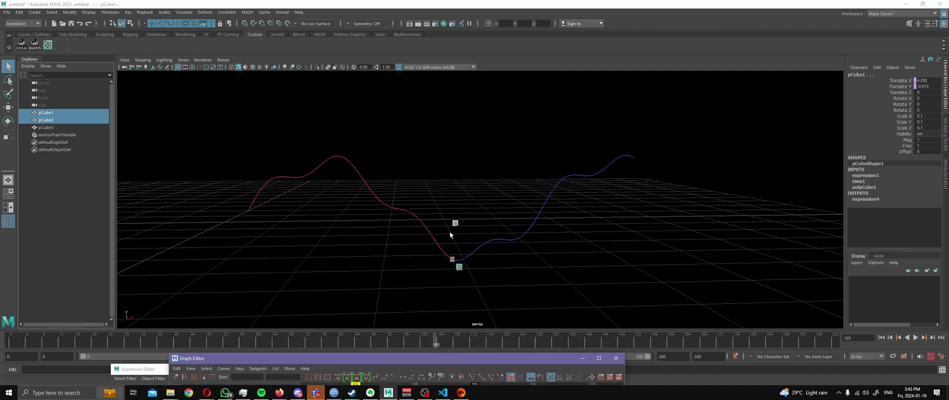
pyautogui.keyDown('alt'); pyautogui.moveTo(463, 227); pyautogui.dragTo(456, 230, button='middle'); pyautogui.keyUp('alt')
pyautogui.hotkey('alt', 'v')
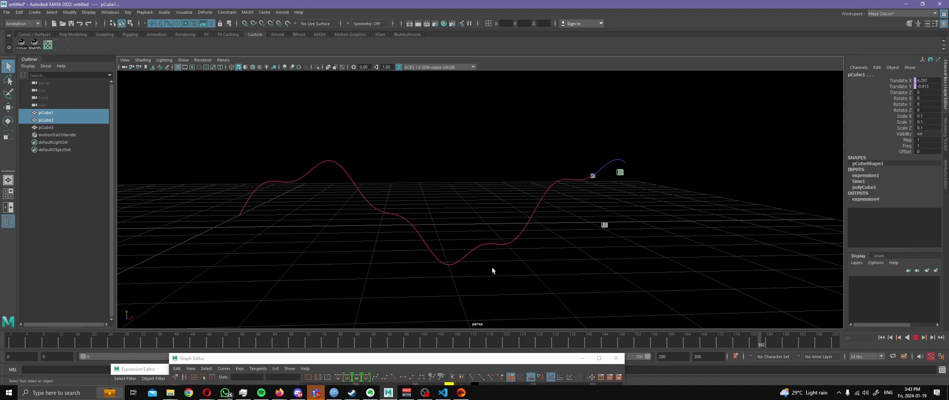
pyautogui.hotkey('alt', 'v')
# Set pCube2's Freq to 3.56 and display its curves together with pCube1's in the Graph Editor
pyautogui.moveTo(441, 304); pyautogui.dragTo(443, 120)
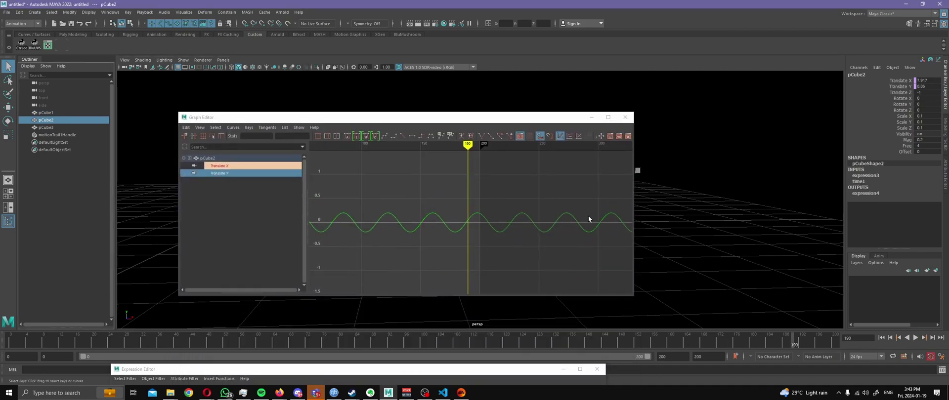
pyautogui.doubleClick(926, 146)
pyautogui.press('Return')
pyautogui.keyDown('ctrl'); pyautogui.click(70, 112); pyautogui.keyUp('ctrl')
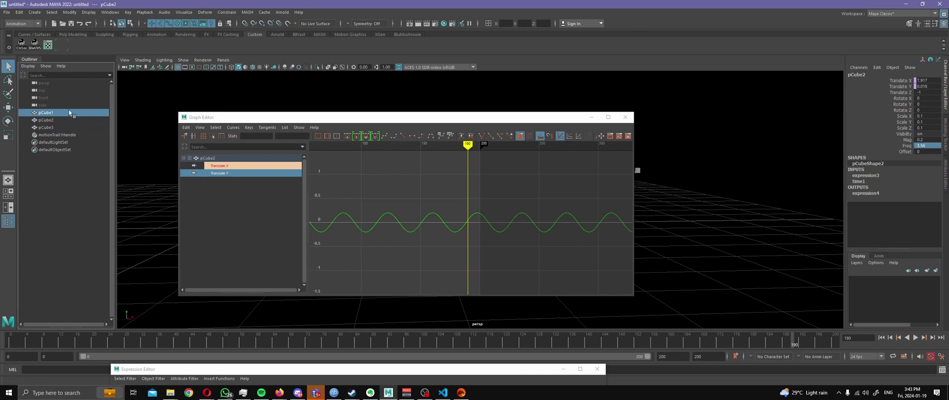
pyautogui.moveTo(403, 120); pyautogui.dragTo(480, 129)
pyautogui.keyDown('alt'); pyautogui.moveTo(555, 232); pyautogui.dragTo(662, 232, button='middle'); pyautogui.keyUp('alt')
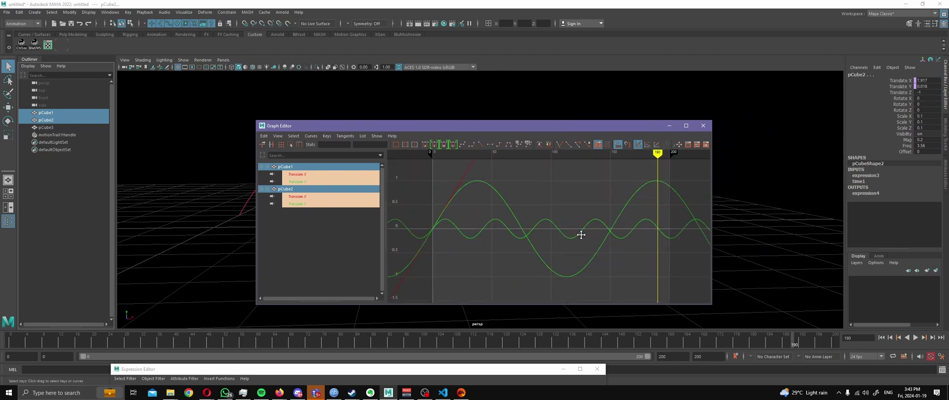
# Isolate the Translate Y curves of pCube1 and pCube2 and move the current time to frame 0
pyautogui.click(302, 221)
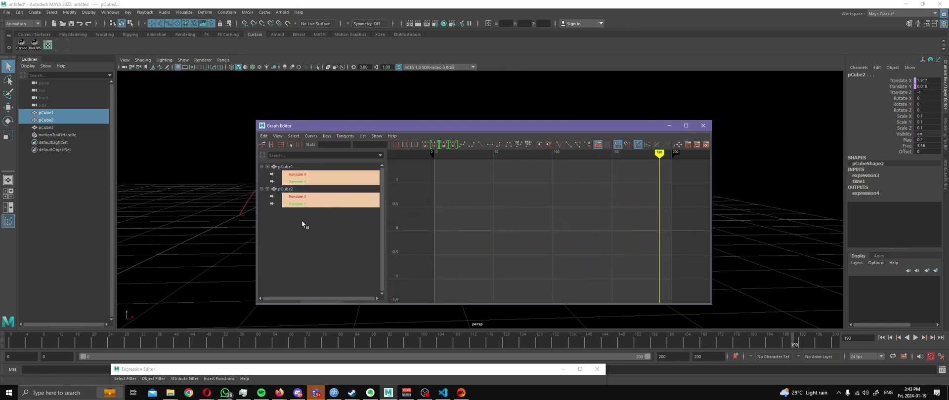
pyautogui.moveTo(163, 341); pyautogui.dragTo(39, 341)
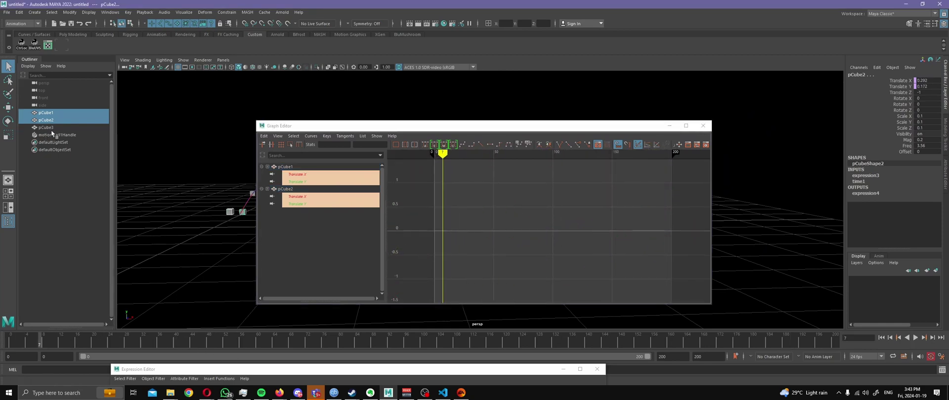
pyautogui.click(46, 113)
pyautogui.keyDown('ctrl'); pyautogui.click(47, 120); pyautogui.keyUp('ctrl')
pyautogui.click(333, 209)
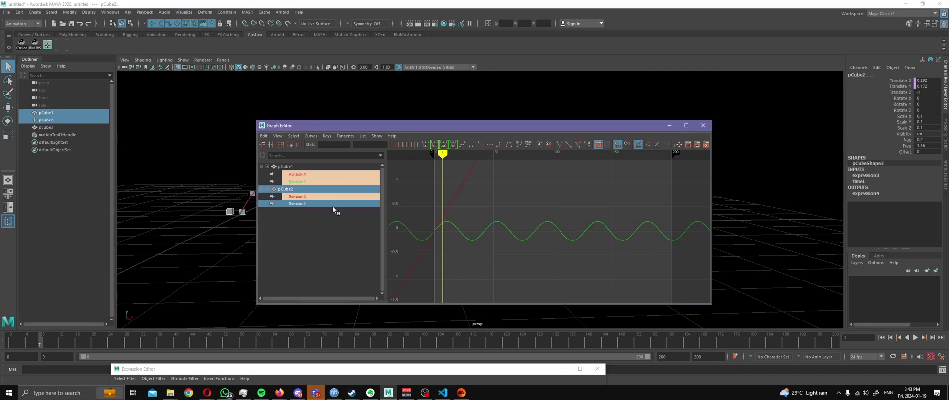
pyautogui.click(316, 204)
pyautogui.keyDown('ctrl'); pyautogui.click(319, 181); pyautogui.keyUp('ctrl')
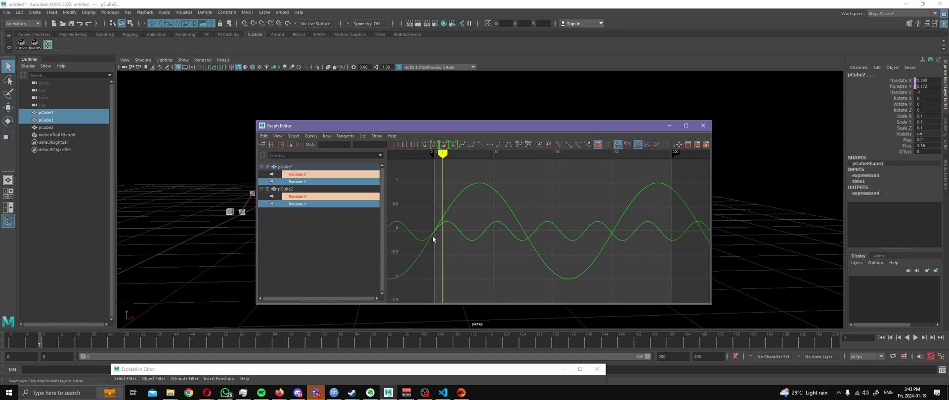
pyautogui.moveTo(437, 158); pyautogui.dragTo(434, 158)
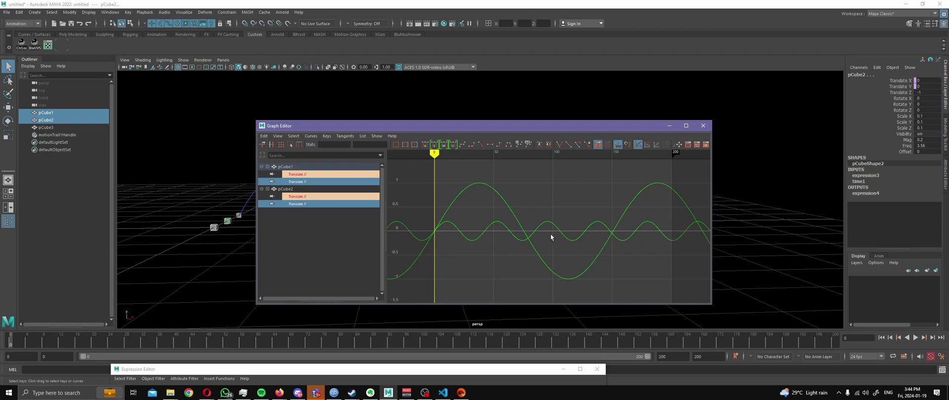
# Examine where the two Translate Y curves cross the zero line together, well past frame 200
pyautogui.keyDown('alt'); pyautogui.moveTo(672, 259); pyautogui.dragTo(646, 258, button='middle'); pyautogui.keyUp('alt')
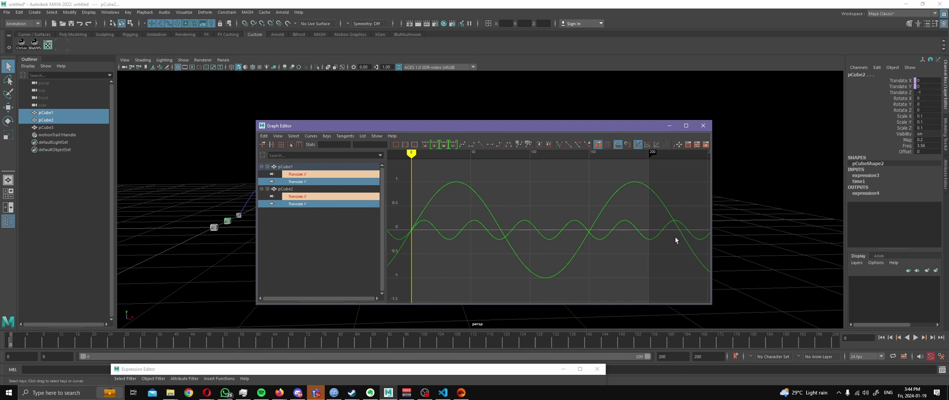
pyautogui.keyDown('alt'); pyautogui.moveTo(670, 245); pyautogui.dragTo(625, 250, button='middle'); pyautogui.keyUp('alt')
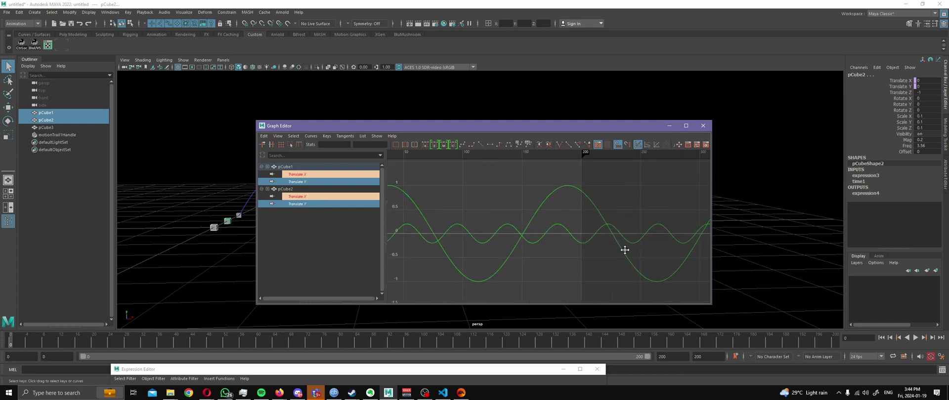
pyautogui.moveTo(624, 251)
pyautogui.keyDown('alt'); pyautogui.mouseDown(button='right')
pyautogui.moveTo(549, 266)
pyautogui.moveTo(555, 259)
pyautogui.moveTo(578, 264)
pyautogui.mouseUp(button='right'); pyautogui.keyUp('alt')
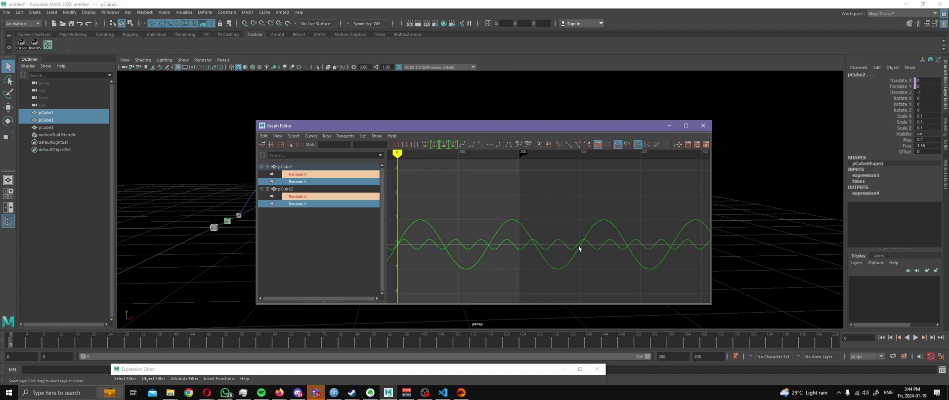
pyautogui.keyDown('alt'); pyautogui.moveTo(578, 246); pyautogui.dragTo(498, 254, button='middle'); pyautogui.keyUp('alt')
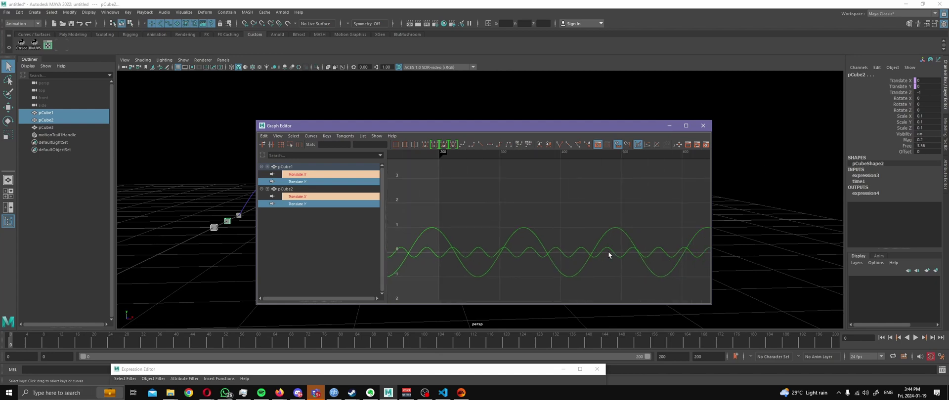
pyautogui.keyDown('alt'); pyautogui.moveTo(592, 256); pyautogui.dragTo(562, 281, button='right'); pyautogui.keyUp('alt')
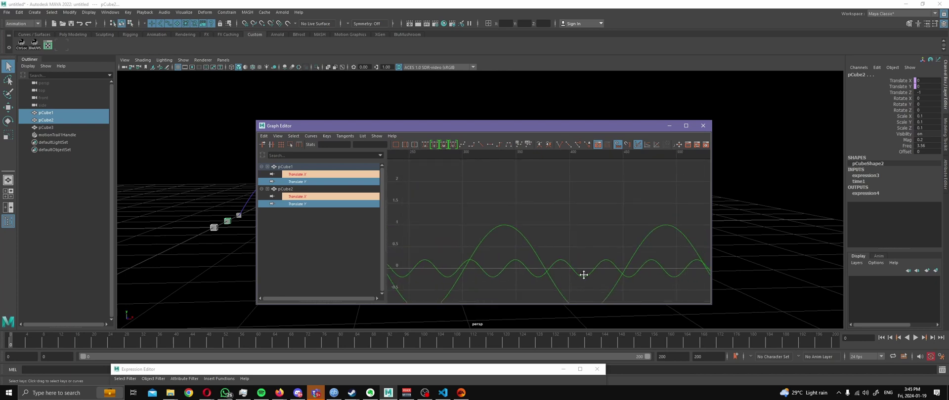
pyautogui.keyDown('alt'); pyautogui.moveTo(585, 274); pyautogui.dragTo(523, 272, button='middle'); pyautogui.keyUp('alt')
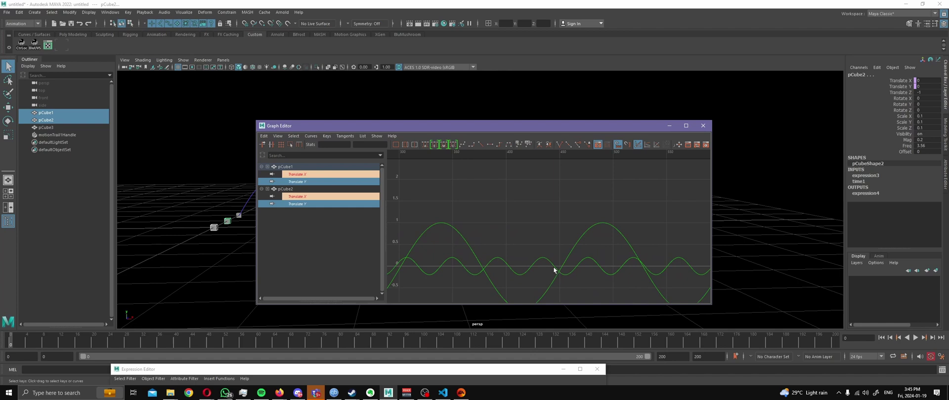
pyautogui.keyDown('alt'); pyautogui.moveTo(623, 279); pyautogui.dragTo(566, 276, button='middle'); pyautogui.keyUp('alt')
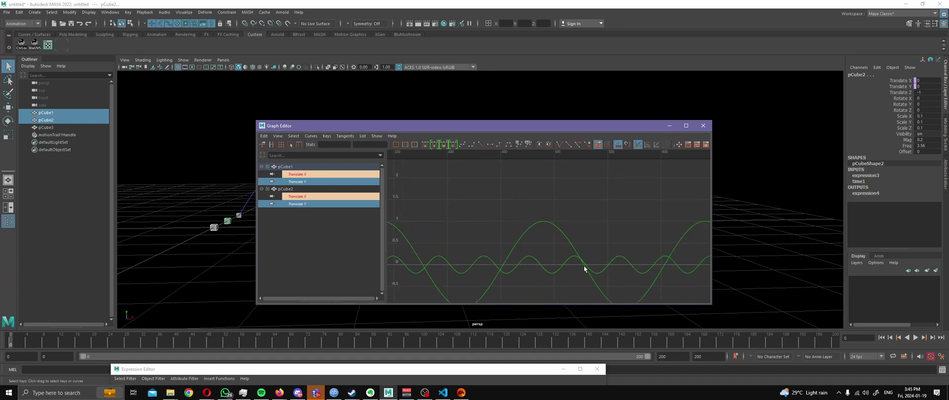
pyautogui.moveTo(616, 269)
pyautogui.keyDown('alt'); pyautogui.mouseDown(button='middle')
pyautogui.moveTo(579, 275)
pyautogui.moveTo(489, 251)
pyautogui.moveTo(670, 259)
pyautogui.moveTo(509, 244)
pyautogui.moveTo(460, 250)
pyautogui.moveTo(615, 261)
pyautogui.mouseUp(button='middle'); pyautogui.keyUp('alt')
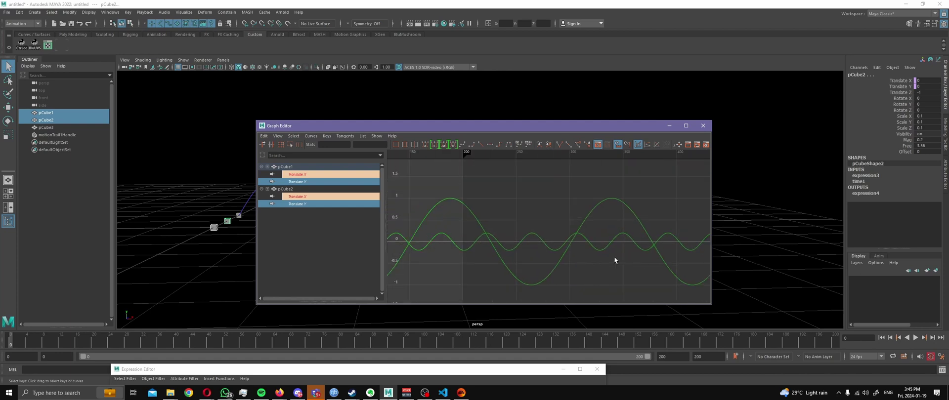
pyautogui.press('a')
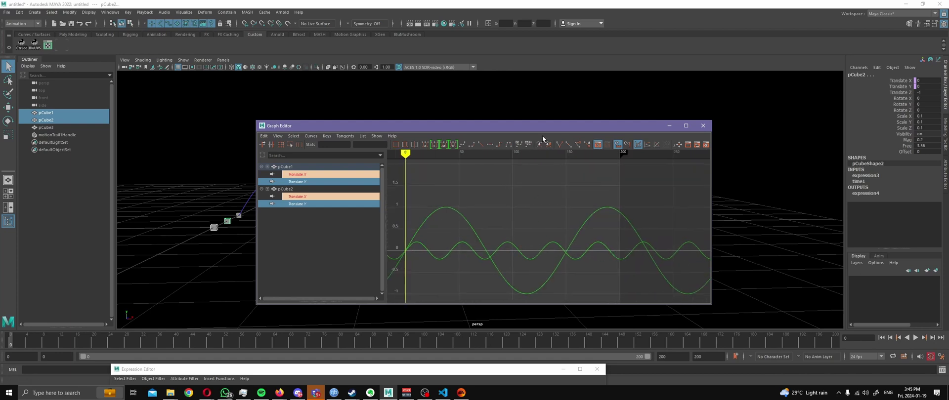
# Clear the Graph Editor from the viewport, play the combined motion, scrub to frame 125 and resume playback
pyautogui.moveTo(550, 127); pyautogui.dragTo(524, 374)
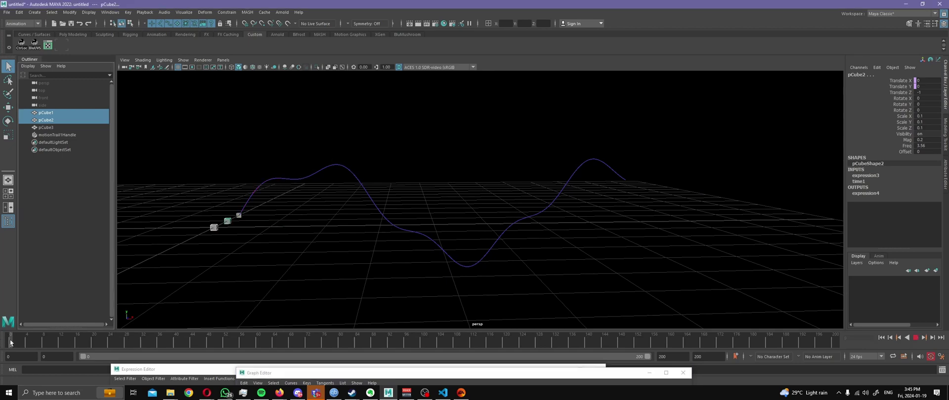
pyautogui.hotkey('alt', 'v')
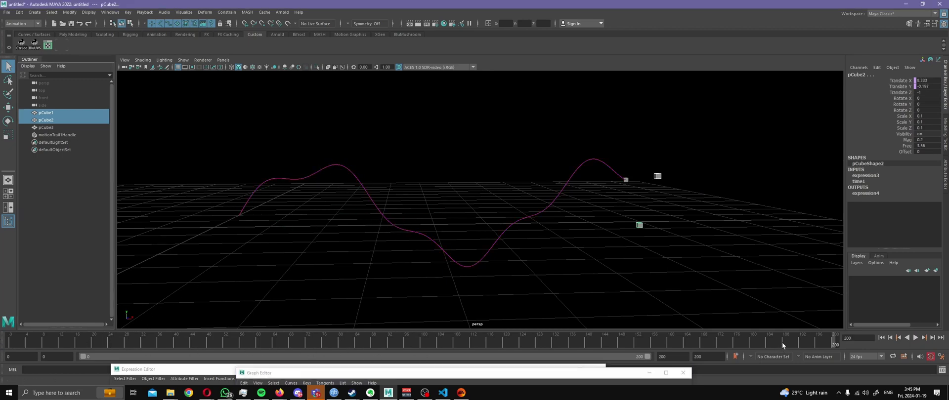
pyautogui.hotkey('alt', 'v')
pyautogui.moveTo(334, 346); pyautogui.dragTo(525, 348)
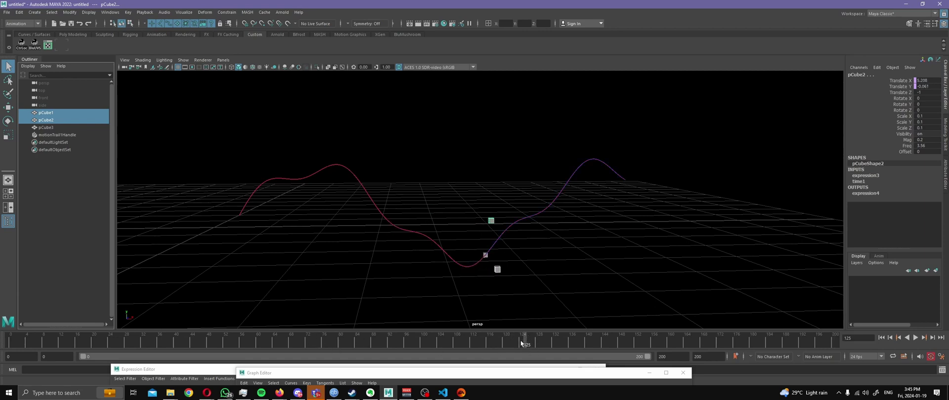
pyautogui.hotkey('alt', 'v')
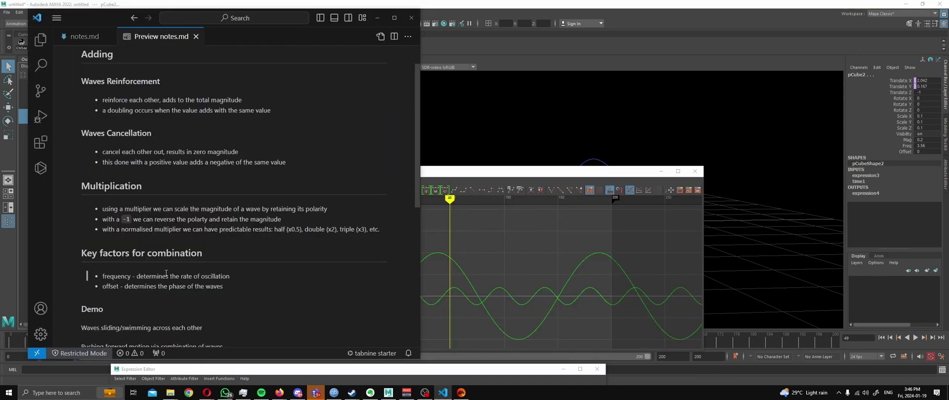
# Review the frequency and offset notes in the Visual Studio Code preview, and return to Maya's Graph Editor
pyautogui.doubleClick(127, 281)
pyautogui.click(148, 37)
pyautogui.moveTo(524, 172); pyautogui.dragTo(549, 182)
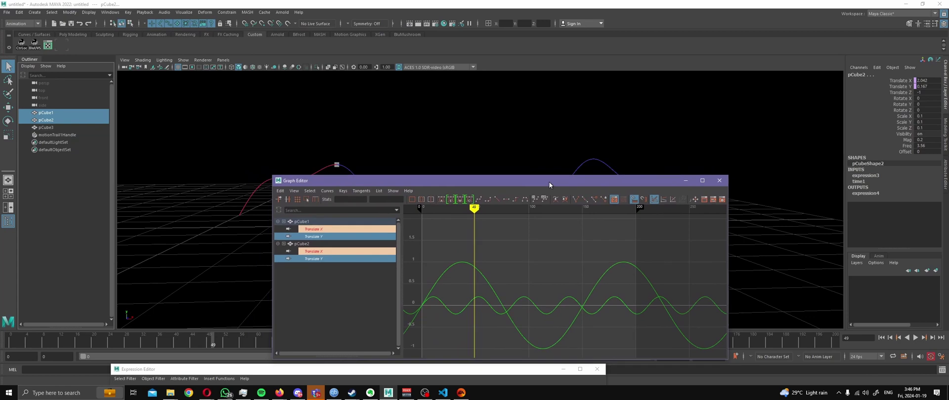
# Move the Graph Editor clear of the motion trail and set pCube2's Freq to 18
pyautogui.moveTo(549, 182); pyautogui.dragTo(525, 222)
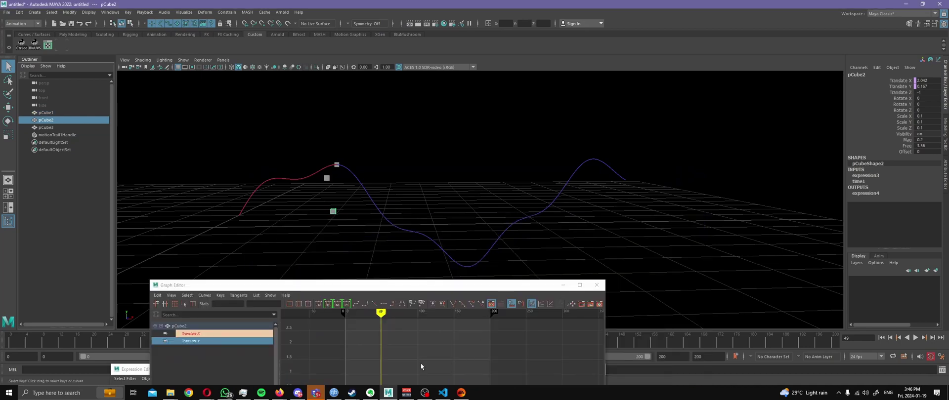
pyautogui.hotkey('alt', 'Tab')
pyautogui.hotkey('alt', 'Tab')
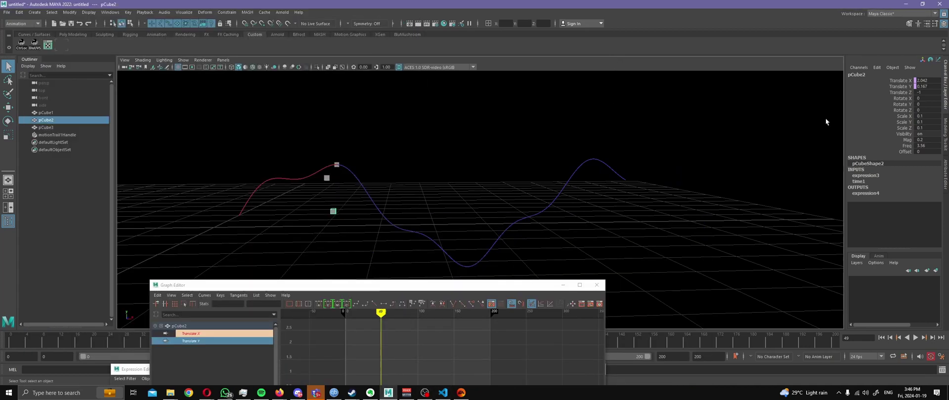
pyautogui.click(926, 145)
pyautogui.write('18')
pyautogui.press('Return')
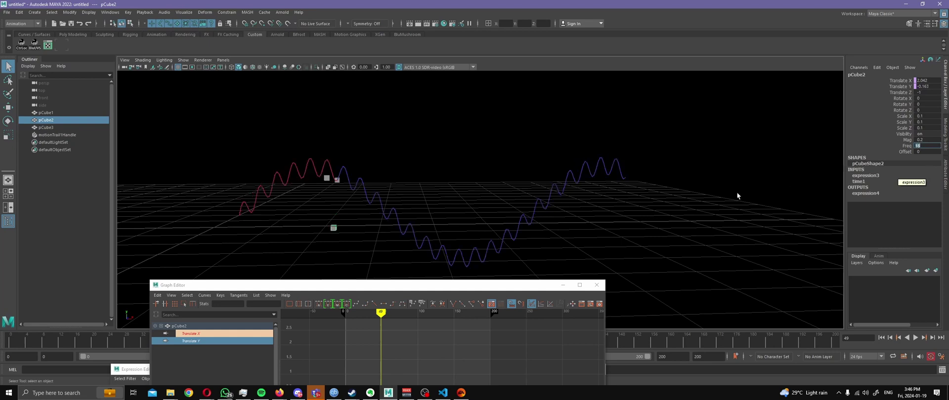
# Uncover more of the motion trail and lower pCube2's Freq to 6
pyautogui.moveTo(436, 287); pyautogui.dragTo(575, 316)
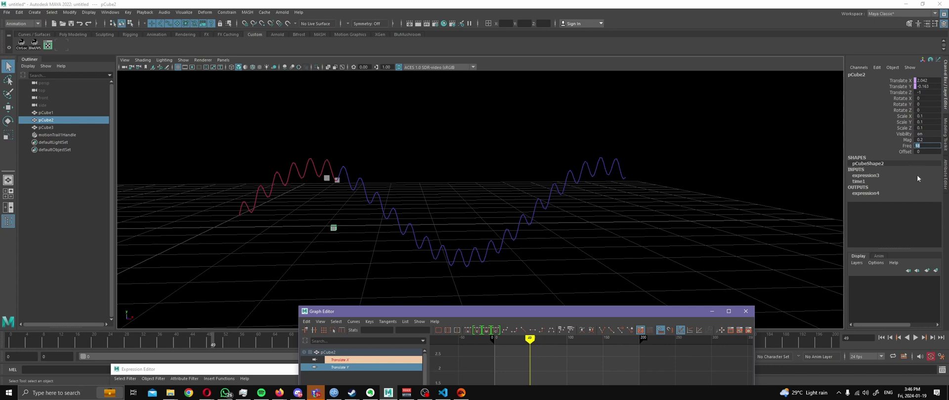
pyautogui.write('6')
pyautogui.press('Return')
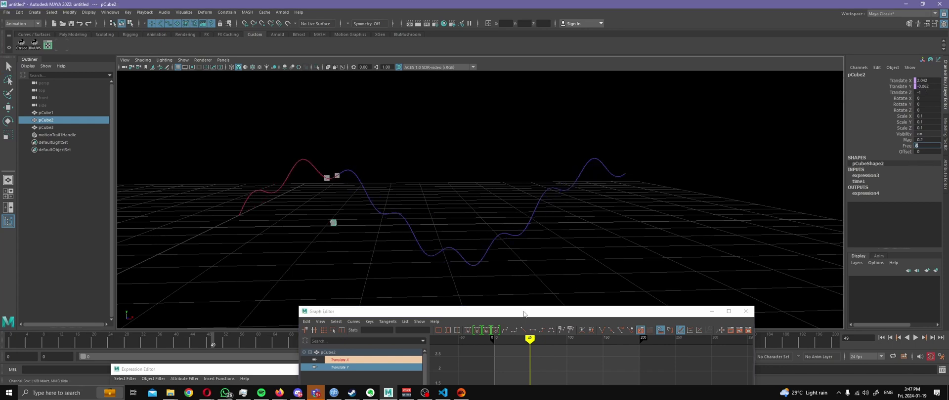
# Compare the curves of pCube1 and pCube2 in the Graph Editor, and clear the view of the motion trail again
pyautogui.moveTo(524, 314); pyautogui.dragTo(573, 181)
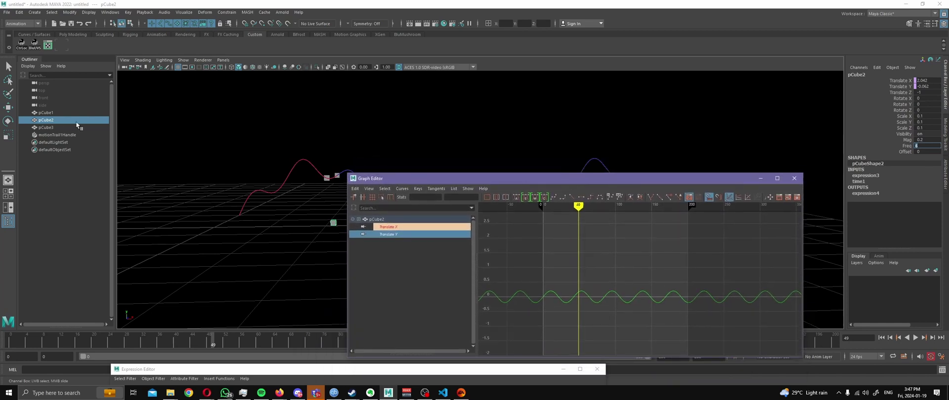
pyautogui.keyDown('ctrl'); pyautogui.click(49, 112); pyautogui.keyUp('ctrl')
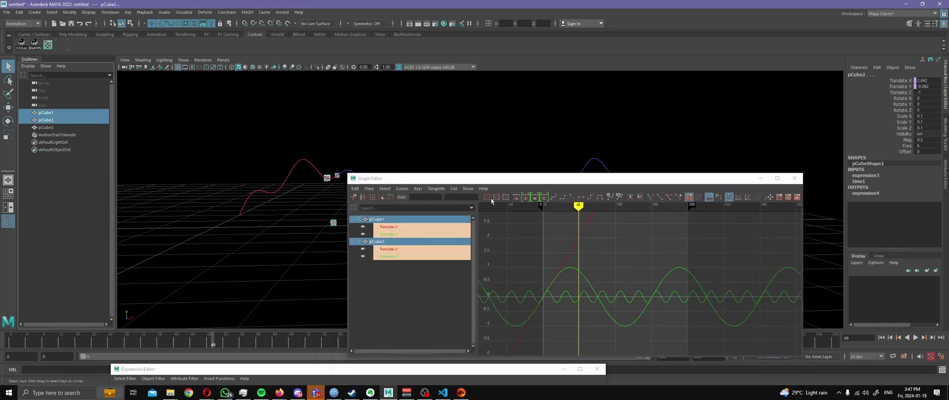
pyautogui.moveTo(411, 181); pyautogui.dragTo(391, 275)
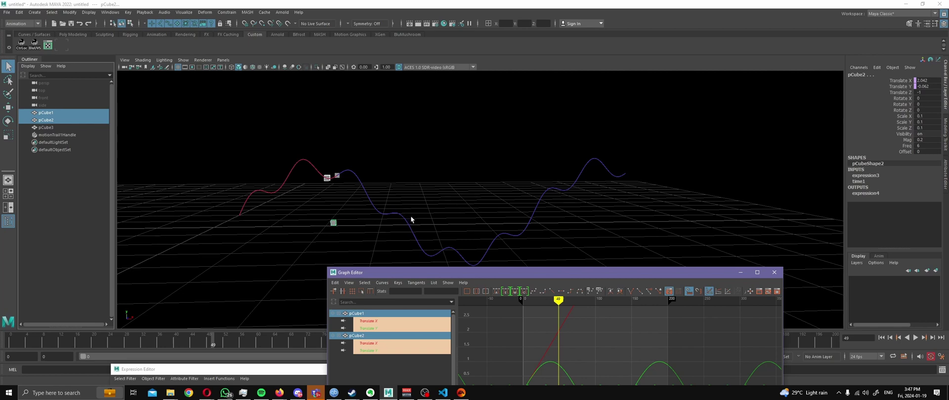
# Select only pCube2 and set its Mag to 1
pyautogui.click(58, 120)
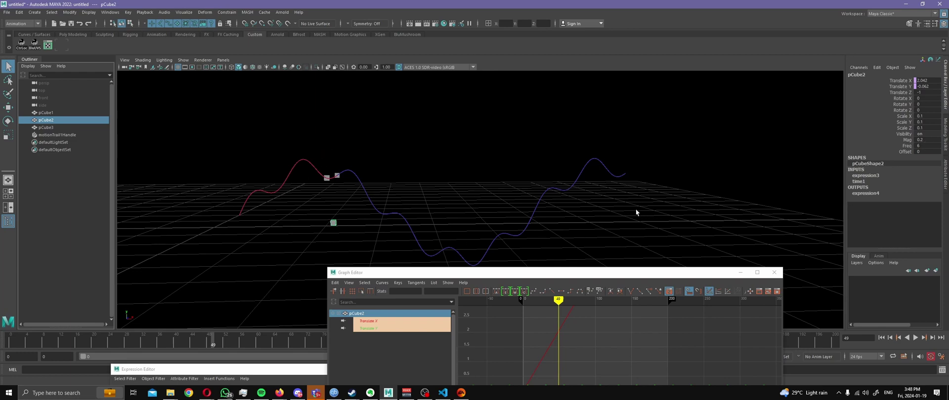
pyautogui.click(928, 140)
pyautogui.write('1')
pyautogui.press('Return')
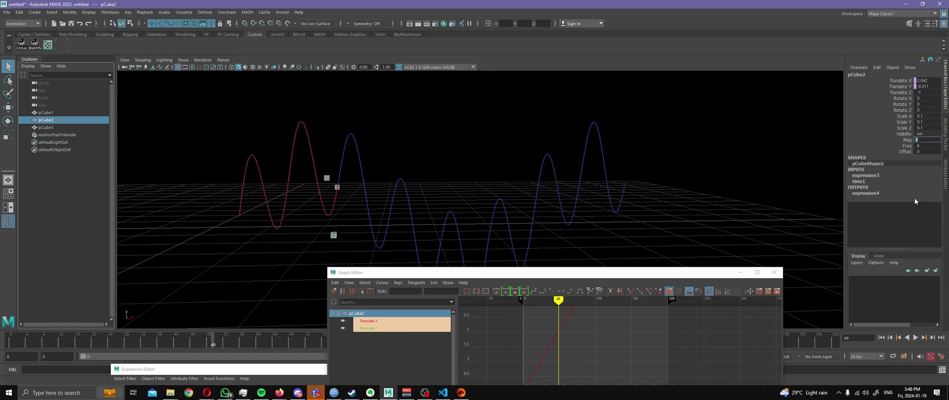
# Examine the curves of pCube1 and pCube2 together in the Graph Editor with both at equal magnitude
pyautogui.click(46, 113)
pyautogui.keyDown('ctrl'); pyautogui.click(46, 121); pyautogui.keyUp('ctrl')
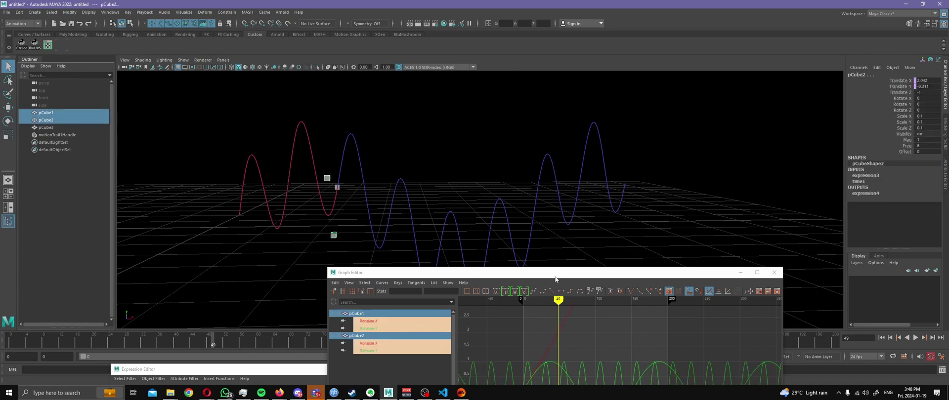
pyautogui.moveTo(555, 279)
pyautogui.mouseDown()
pyautogui.moveTo(543, 141)
pyautogui.moveTo(548, 299)
pyautogui.moveTo(539, 279)
pyautogui.mouseUp()
# Set pCube2's Freq to 4, reduce it further to 3, and move the Graph Editor off the trail
pyautogui.click(80, 121)
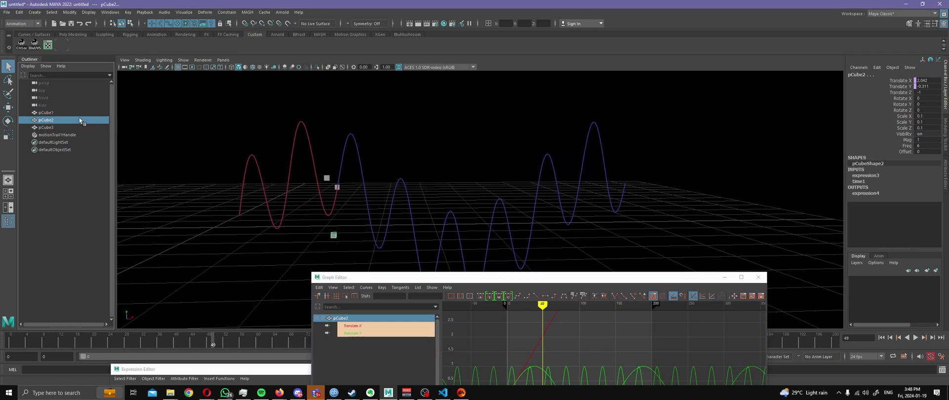
pyautogui.click(925, 145)
pyautogui.write('4')
pyautogui.press('Return')
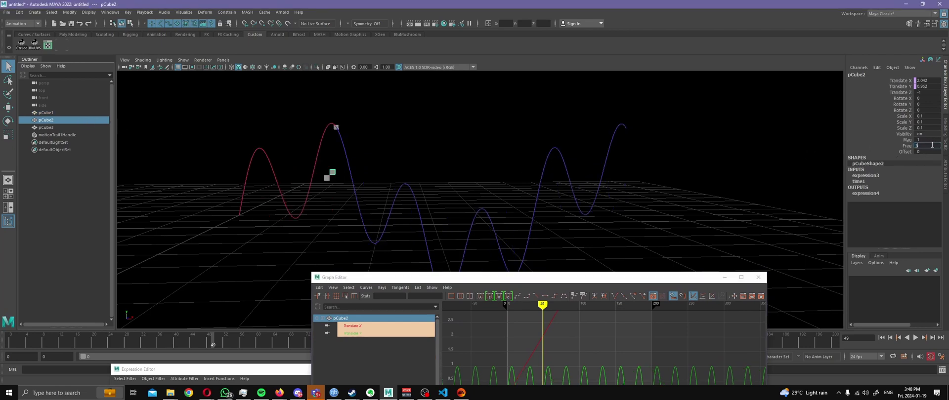
pyautogui.write('3')
pyautogui.press('Return')
pyautogui.moveTo(508, 278); pyautogui.dragTo(578, 316)
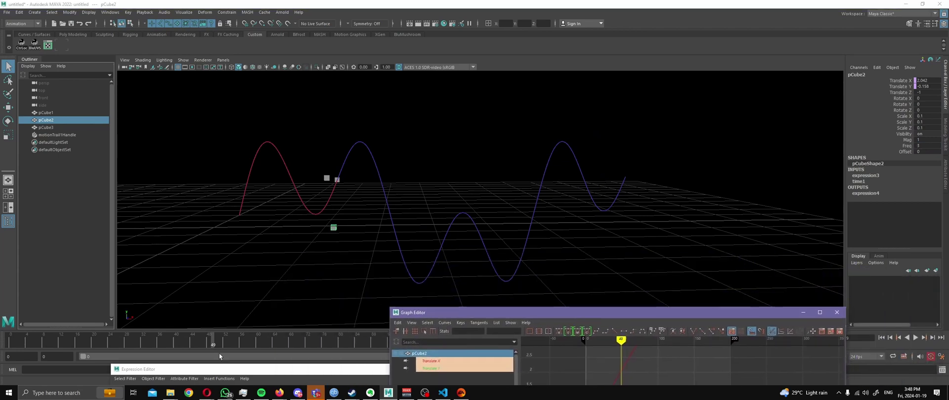
# Scrub the timeline to frame 66 and bring up the wave combination notes in Visual Studio Code
pyautogui.moveTo(216, 346); pyautogui.dragTo(89, 330)
pyautogui.hotkey('alt', 'v')
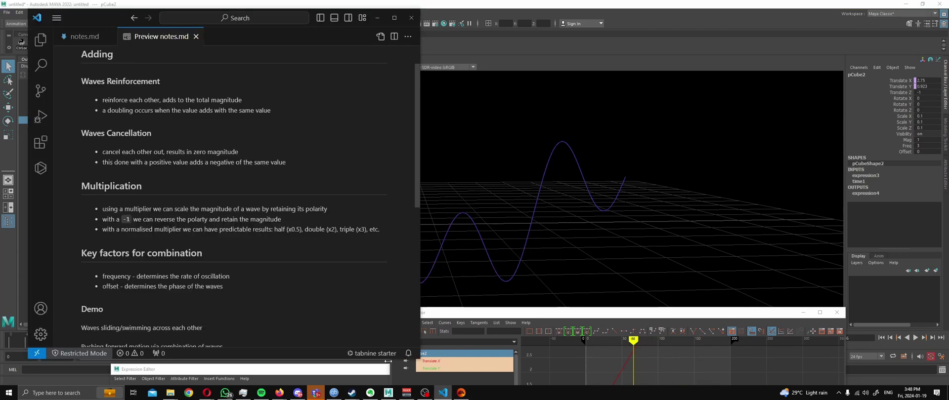
pyautogui.click(443, 393)
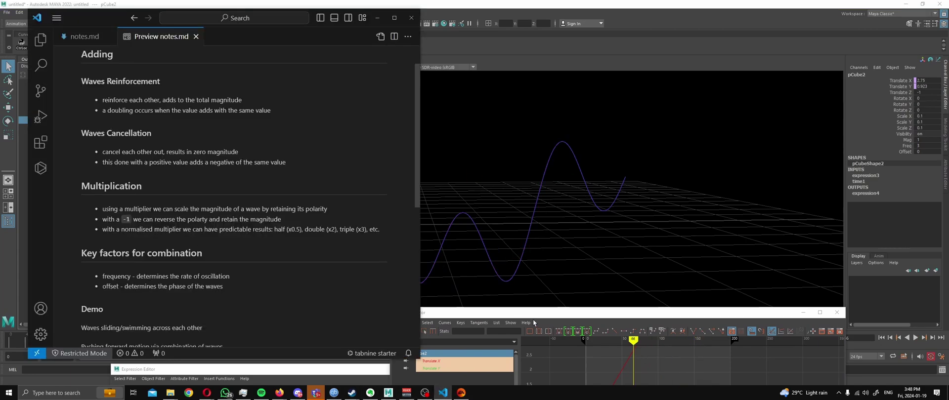
# Return to Maya and examine the curves of both pCube1 and pCube2 around frame 0 in the Graph Editor
pyautogui.click(375, 18)
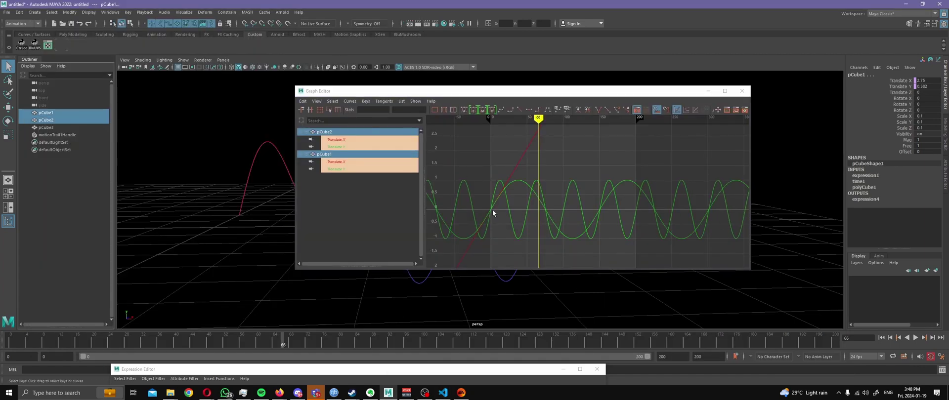
pyautogui.scroll(3, 492, 210)
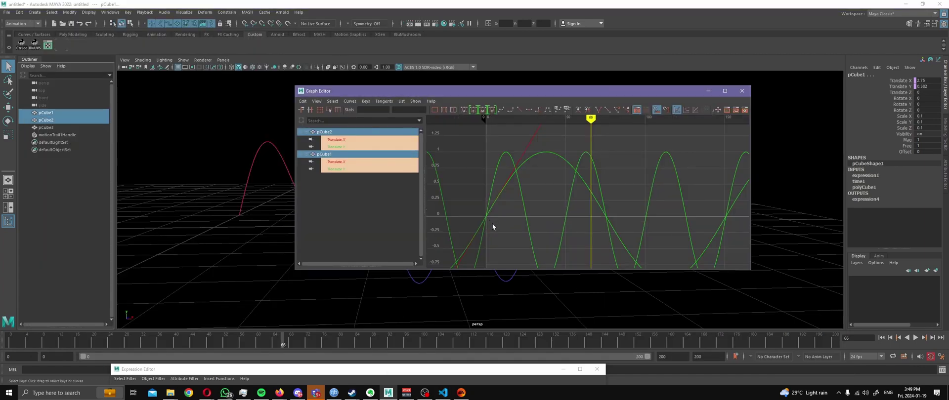
pyautogui.moveTo(609, 90); pyautogui.dragTo(367, 310)
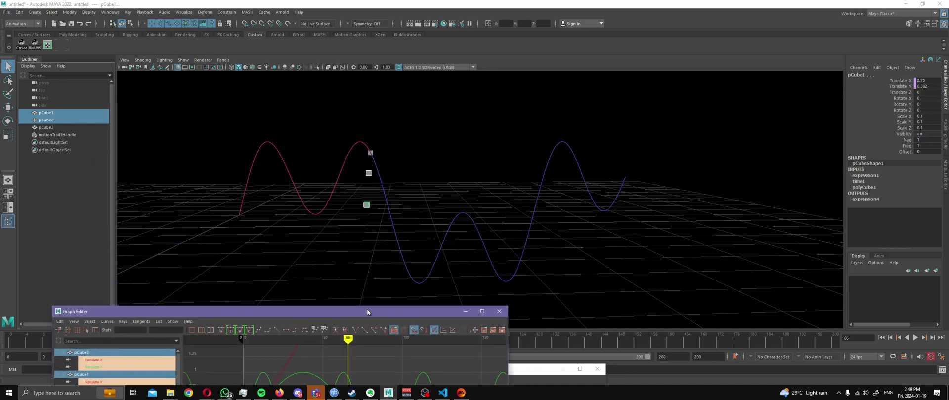
# Shift pCube2's Offset to -0.3
pyautogui.click(78, 120)
pyautogui.click(905, 151)
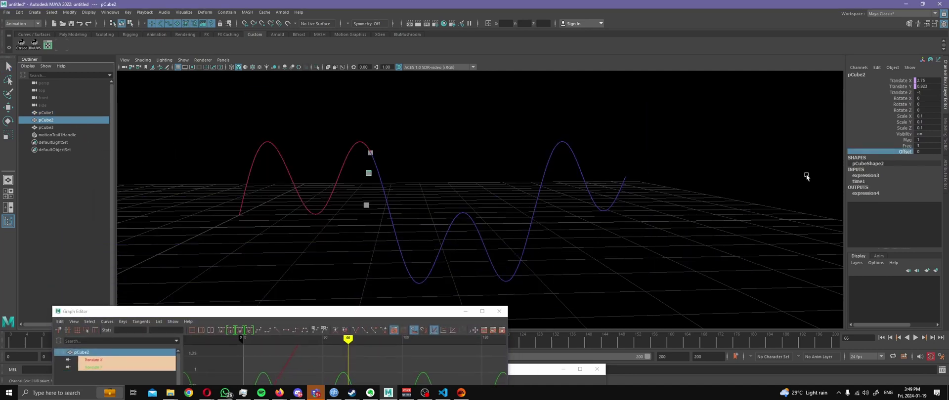
pyautogui.moveTo(807, 177); pyautogui.dragTo(670, 188, button='middle')
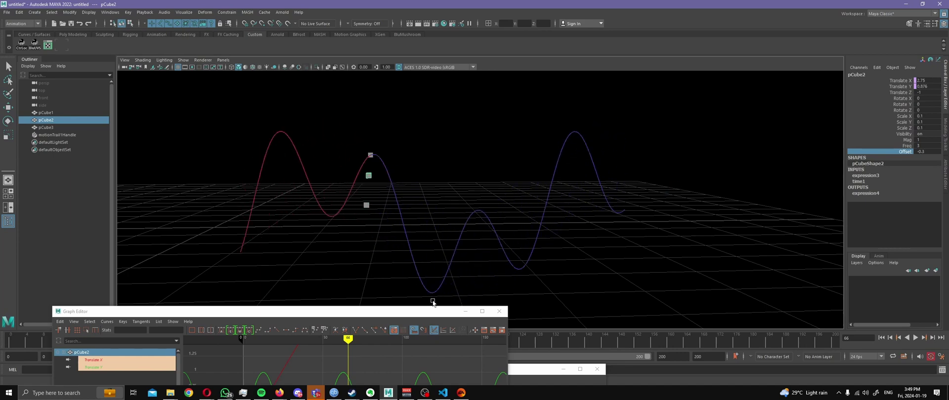
# Bring the Graph Editor into view and examine pCube2's Translate Y curve over a wider frame range
pyautogui.click(428, 317)
pyautogui.moveTo(435, 311); pyautogui.dragTo(537, 129)
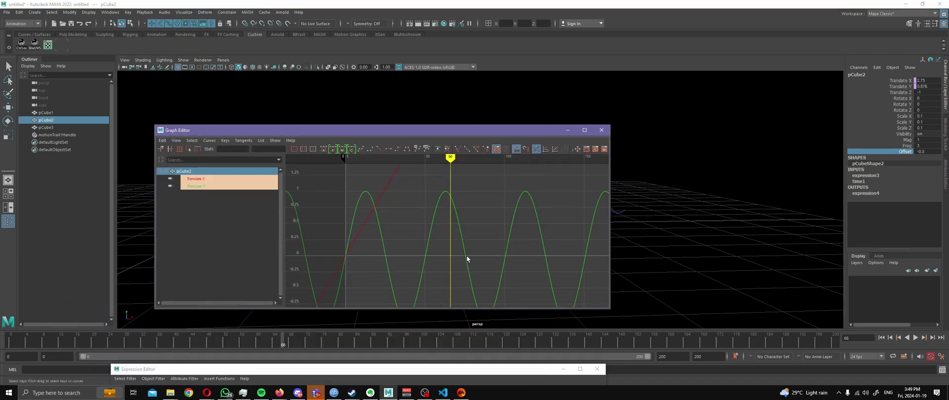
pyautogui.scroll(-3, 441, 251)
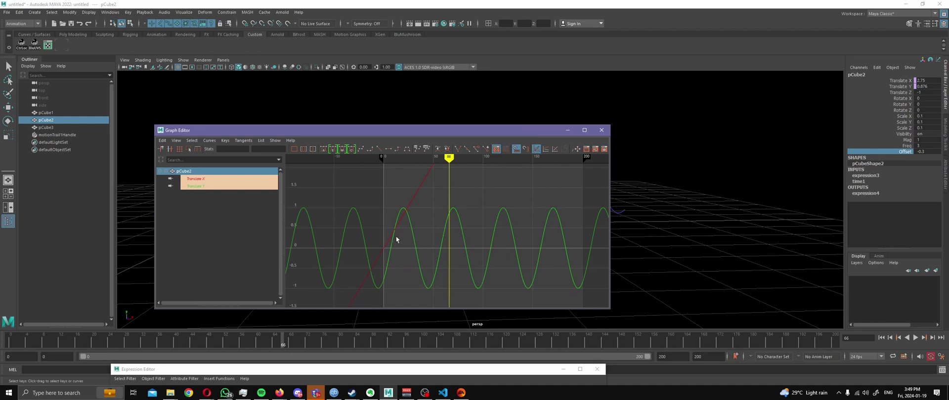
# Open the expression that drives pCube2's Translate Y to view its offset, frequency and magnitude terms
pyautogui.click(900, 86)
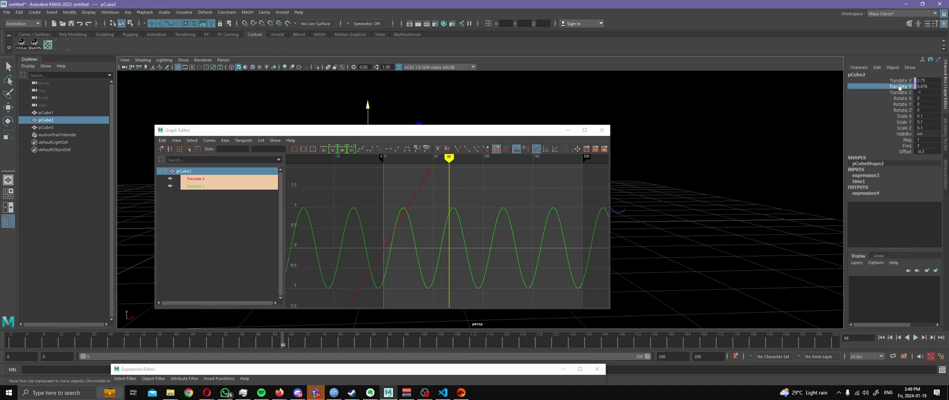
pyautogui.rightClick(899, 86)
pyautogui.click(876, 112)
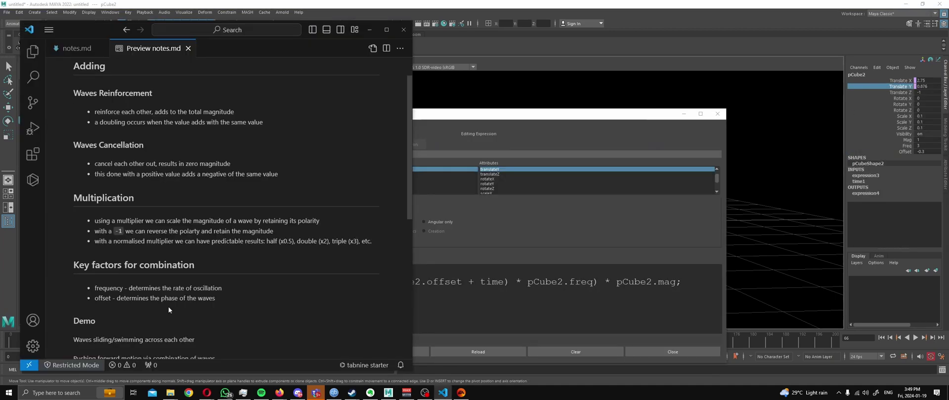
# Review the Demo note about waves sliding across each other, return to Maya and move the Expression Editor aside
pyautogui.scroll(-1, 168, 307)
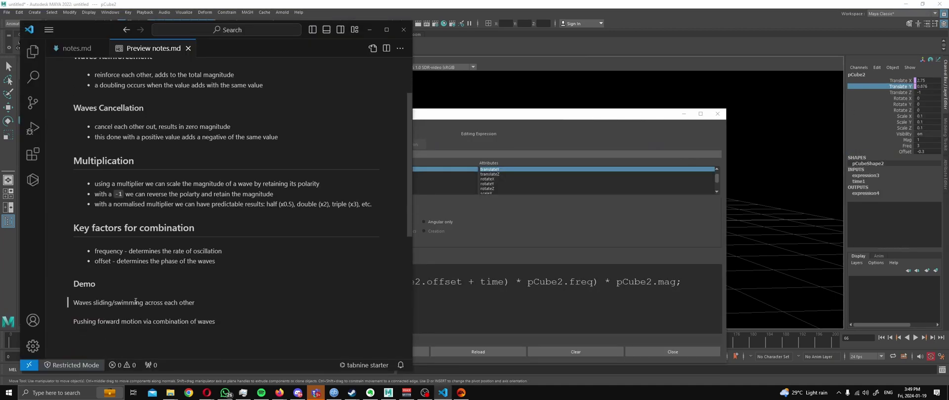
pyautogui.moveTo(91, 301); pyautogui.dragTo(179, 307)
pyautogui.click(180, 308)
pyautogui.click(367, 30)
pyautogui.moveTo(487, 114); pyautogui.dragTo(499, 360)
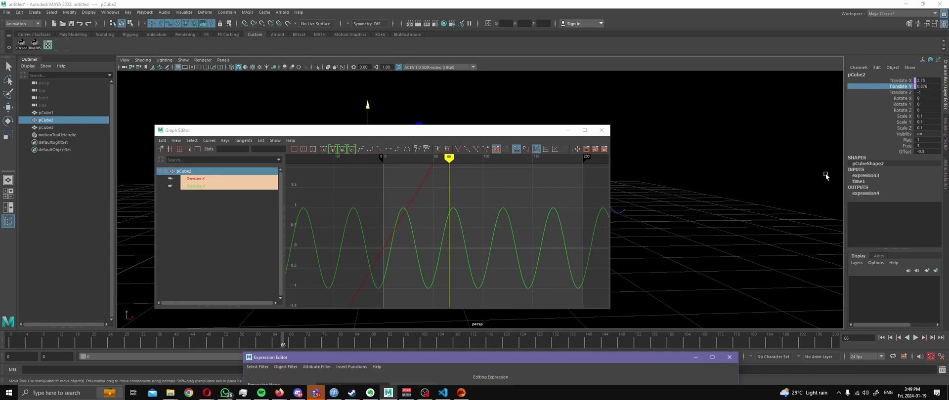
# Reset pCube2's Offset to 0 and set its Mag to 0.2
pyautogui.click(924, 150)
pyautogui.write('0')
pyautogui.press('Return')
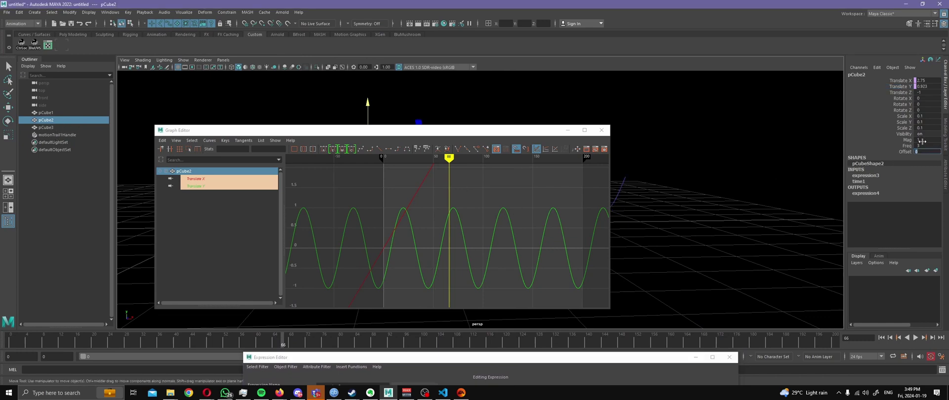
pyautogui.click(921, 141)
pyautogui.press('Tab')
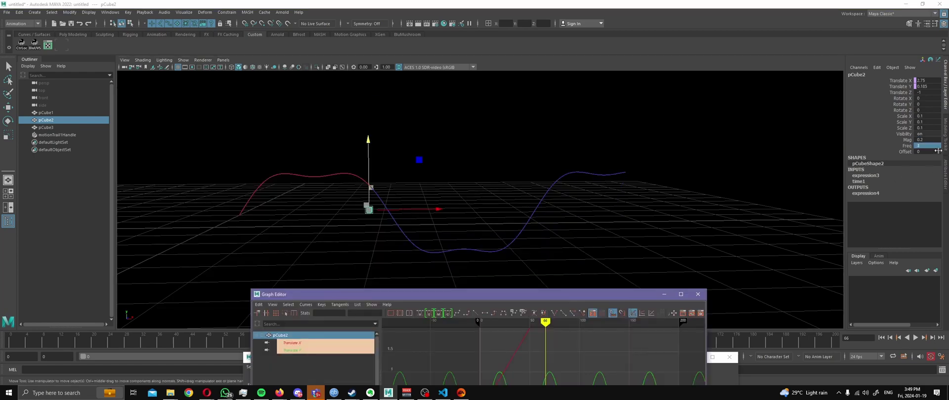
pyautogui.click(931, 140)
# Set pCube2's Freq to 6, and raise it to 10
pyautogui.click(932, 146)
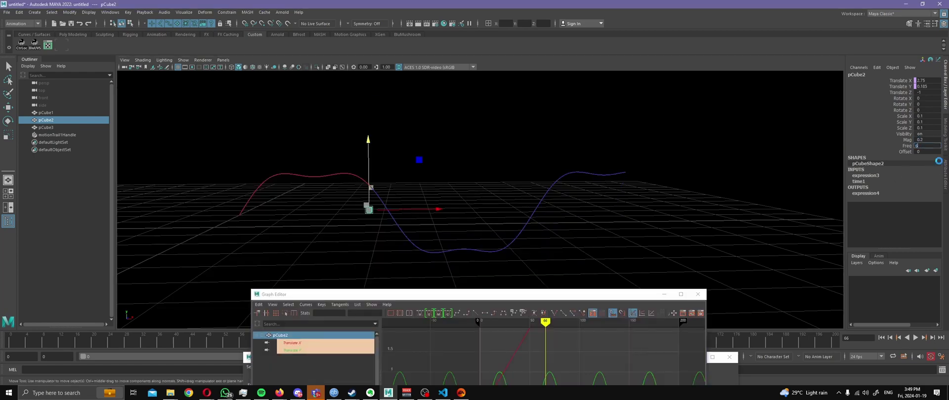
pyautogui.write('8')
pyautogui.press('Return')
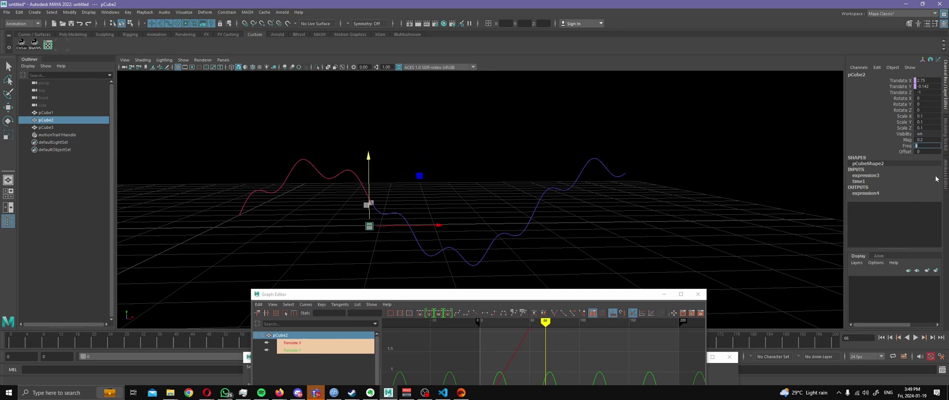
pyautogui.write('10')
pyautogui.press('Return')
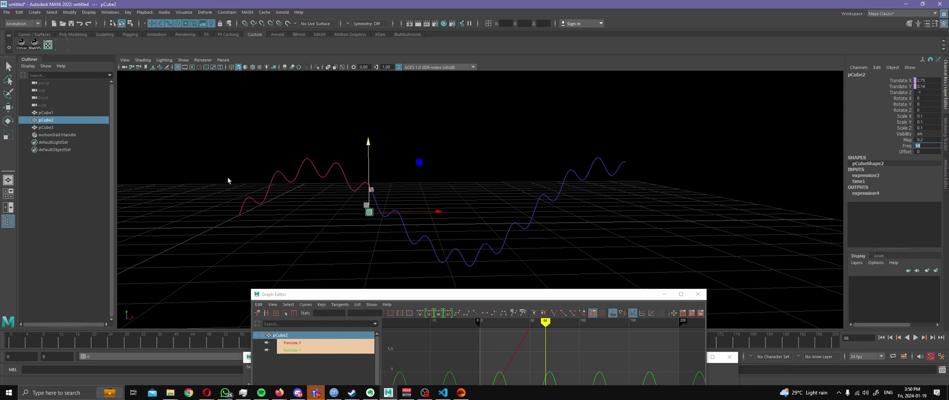
# Slide pCube1's Offset through values such as 0.8 and leave it at -0.4
pyautogui.click(54, 113)
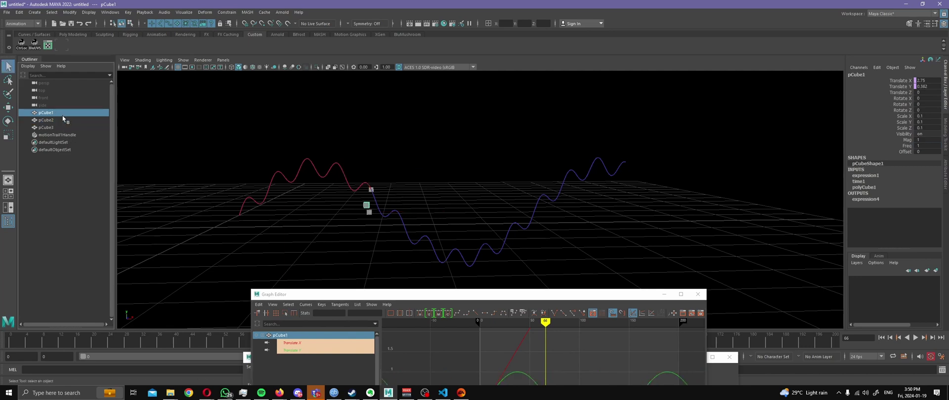
pyautogui.click(902, 152)
pyautogui.moveTo(678, 194)
pyautogui.mouseDown(button='middle')
pyautogui.moveTo(669, 193)
pyautogui.moveTo(694, 193)
pyautogui.moveTo(636, 195)
pyautogui.moveTo(670, 206)
pyautogui.mouseUp(button='middle')
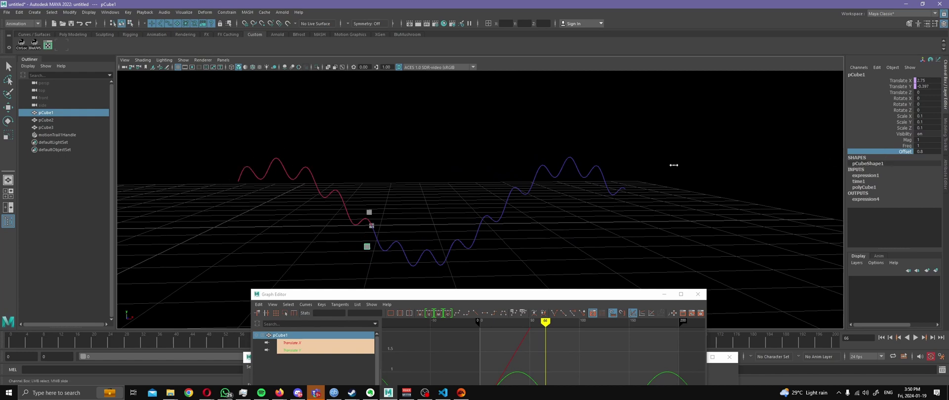
pyautogui.moveTo(674, 163); pyautogui.dragTo(669, 188, button='middle')
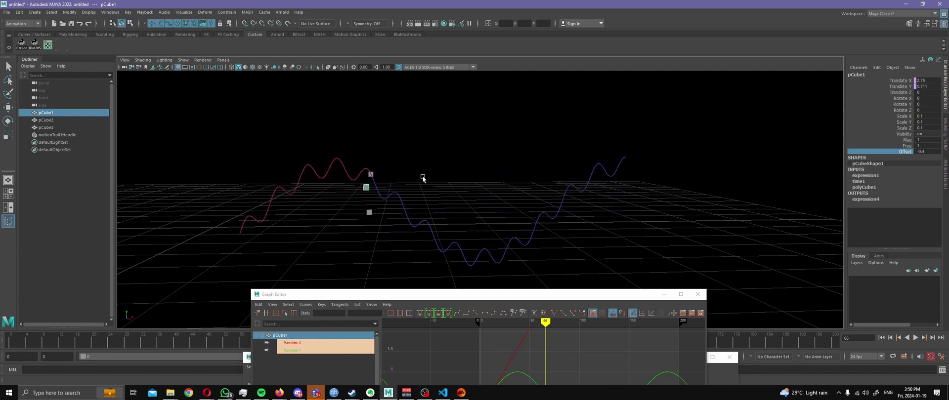
# Slide pCube1's Offset to 1.1 and pCube2's Offset through values such as 5.5 and 6.7 up to 7.8
pyautogui.moveTo(741, 201); pyautogui.dragTo(746, 205, button='middle')
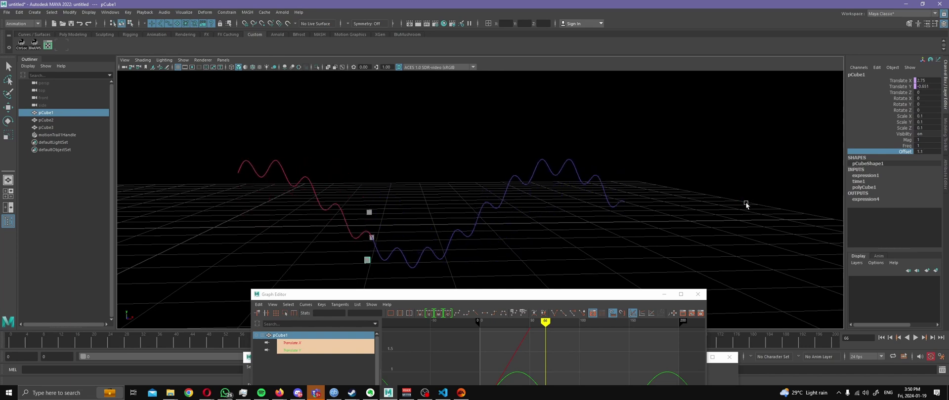
pyautogui.click(47, 120)
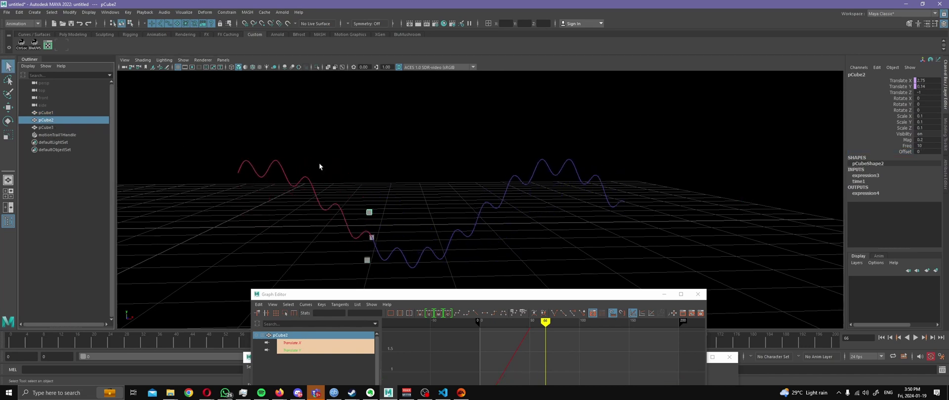
pyautogui.click(896, 152)
pyautogui.moveTo(631, 236); pyautogui.dragTo(654, 226, button='middle')
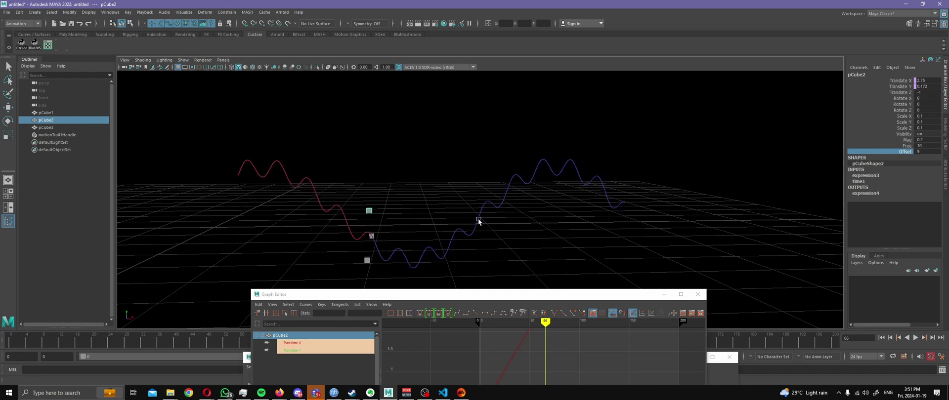
pyautogui.moveTo(478, 221); pyautogui.dragTo(604, 219, button='middle')
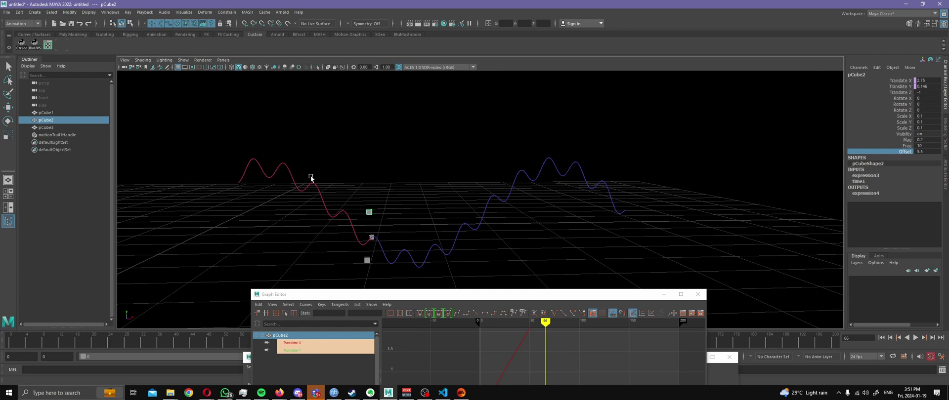
pyautogui.moveTo(532, 241); pyautogui.dragTo(536, 240, button='middle')
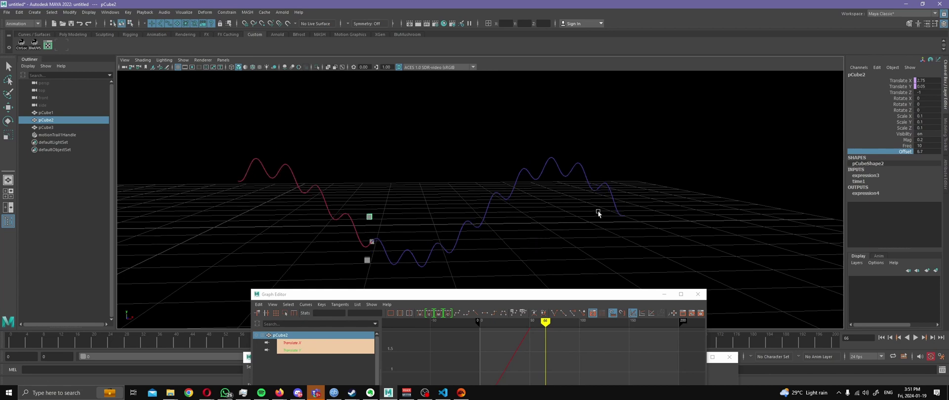
pyautogui.moveTo(541, 240); pyautogui.dragTo(555, 203, button='middle')
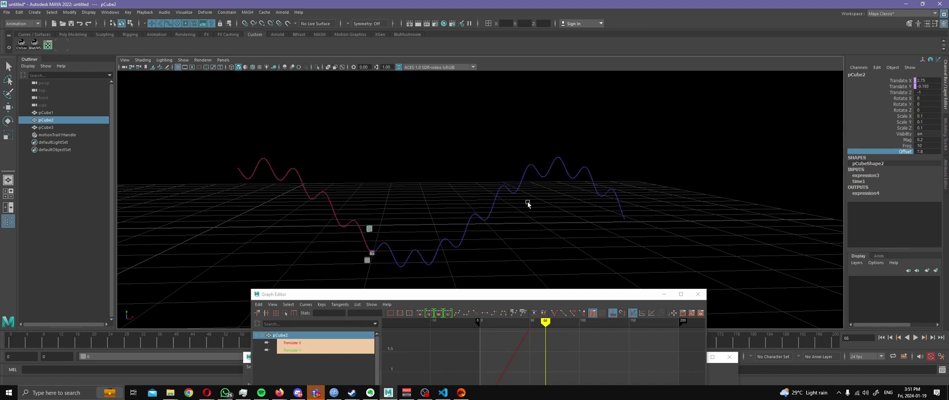
# Examine the animation curves of pCube1 and pCube2 together in the Graph Editor, following them beyond the current frame range
pyautogui.click(46, 113)
pyautogui.moveTo(445, 294); pyautogui.dragTo(451, 121)
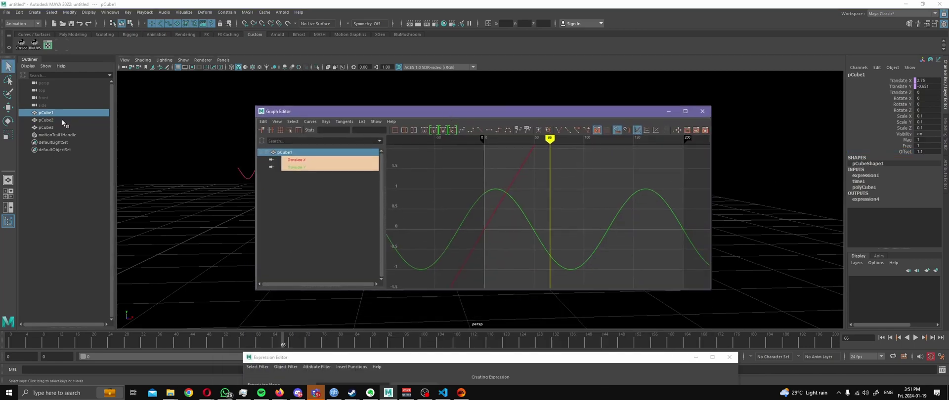
pyautogui.keyDown('ctrl'); pyautogui.click(62, 121); pyautogui.keyUp('ctrl')
pyautogui.press('f')
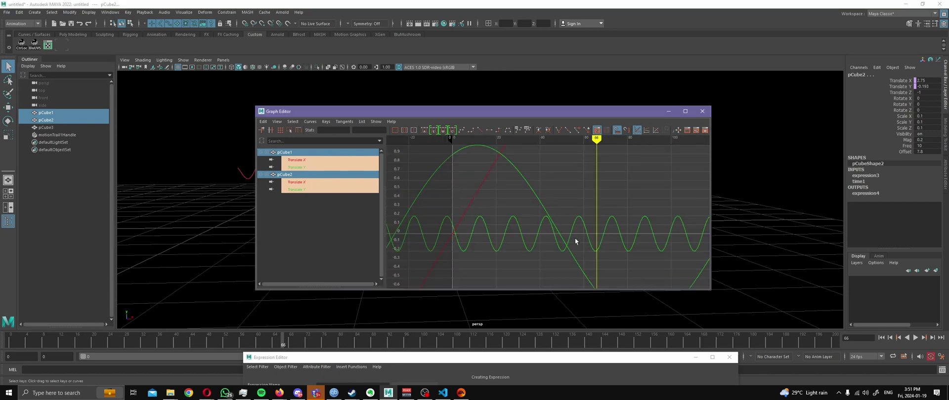
pyautogui.keyDown('alt'); pyautogui.moveTo(644, 249); pyautogui.dragTo(346, 239, button='middle'); pyautogui.keyUp('alt')
pyautogui.keyDown('alt'); pyautogui.moveTo(603, 239); pyautogui.dragTo(476, 226, button='middle'); pyautogui.keyUp('alt')
pyautogui.keyDown('alt'); pyautogui.moveTo(603, 214); pyautogui.dragTo(497, 225, button='middle'); pyautogui.keyUp('alt')
pyautogui.keyDown('alt'); pyautogui.moveTo(631, 232); pyautogui.dragTo(512, 239, button='middle'); pyautogui.keyUp('alt')
pyautogui.keyDown('alt'); pyautogui.moveTo(647, 228); pyautogui.dragTo(527, 244, button='middle'); pyautogui.keyUp('alt')
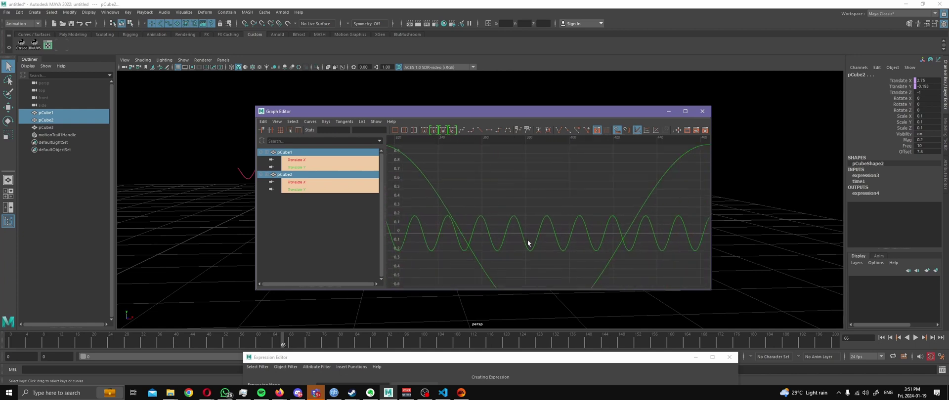
pyautogui.keyDown('alt'); pyautogui.moveTo(646, 238); pyautogui.dragTo(511, 251, button='middle'); pyautogui.keyUp('alt')
pyautogui.keyDown('alt'); pyautogui.moveTo(511, 252); pyautogui.dragTo(602, 241, button='right'); pyautogui.keyUp('alt')
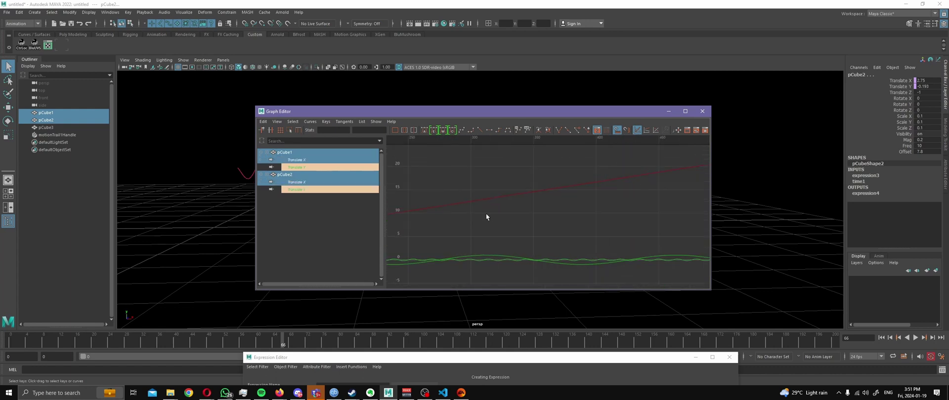
# Isolate and frame the Translate Y curves of pCube1 and pCube2, and move the Graph Editor away from the viewport
pyautogui.click(310, 199)
pyautogui.click(310, 189)
pyautogui.keyDown('ctrl'); pyautogui.click(310, 167); pyautogui.keyUp('ctrl')
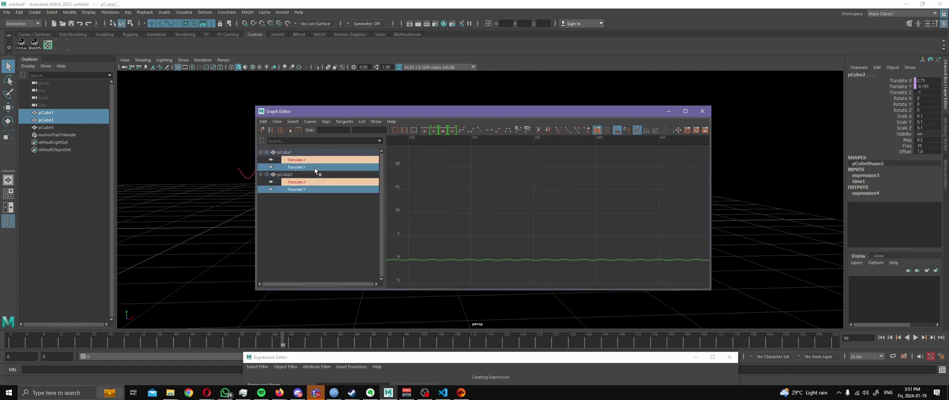
pyautogui.press('f')
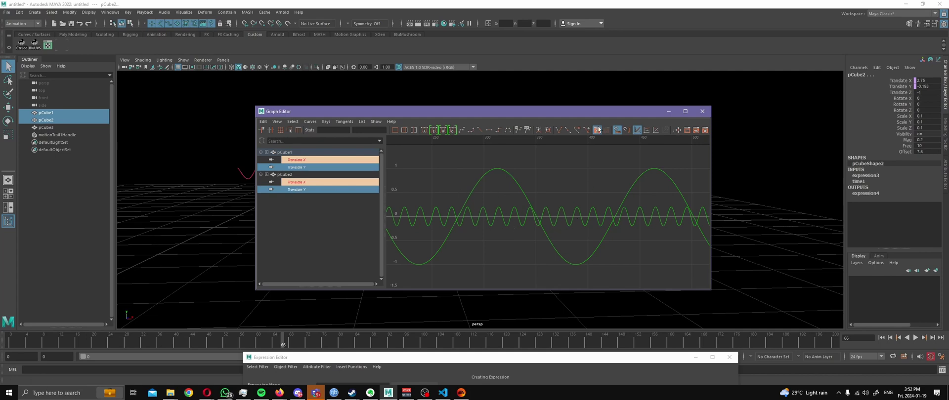
pyautogui.moveTo(601, 112); pyautogui.dragTo(539, 326)
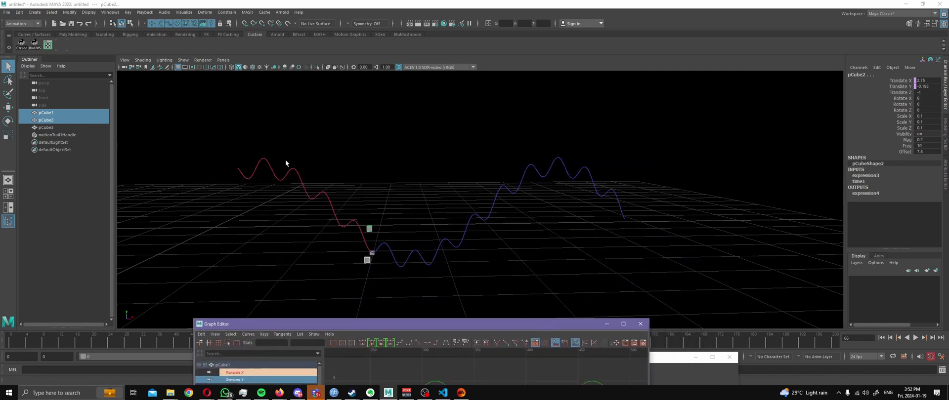
# Lower pCube2's Freq to 4.2
pyautogui.click(66, 120)
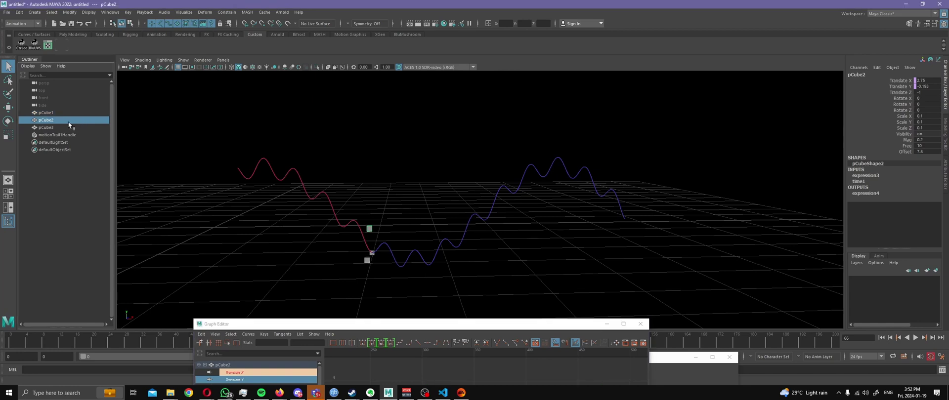
pyautogui.click(905, 152)
pyautogui.click(906, 146)
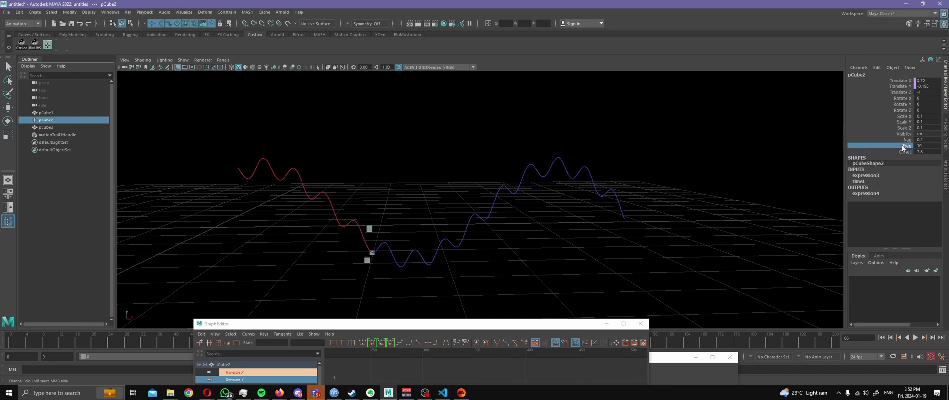
pyautogui.moveTo(715, 165); pyautogui.dragTo(693, 174, button='middle')
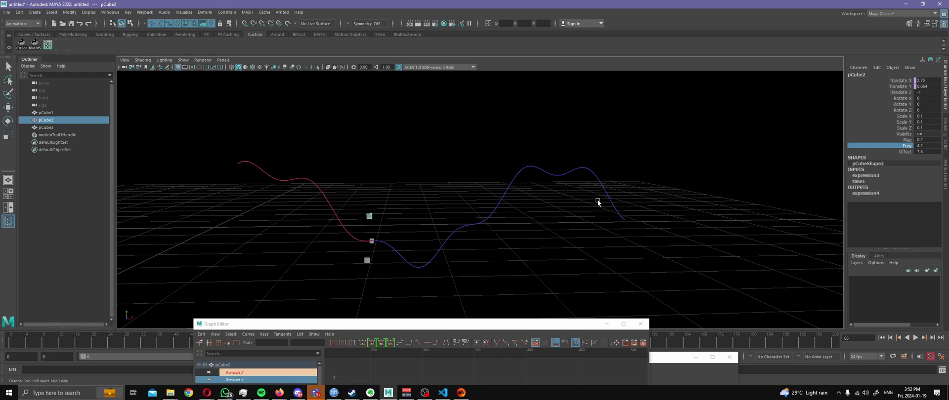
# Hide the motion trail handle, pCube1 and pCube2, leaving only pCube3 in the viewport
pyautogui.click(82, 134)
pyautogui.hotkey('ctrl', 'h')
pyautogui.click(46, 114)
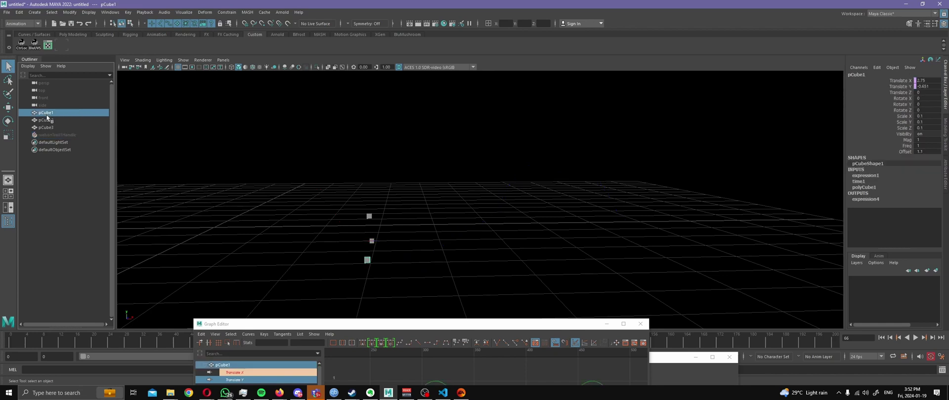
pyautogui.click(47, 118)
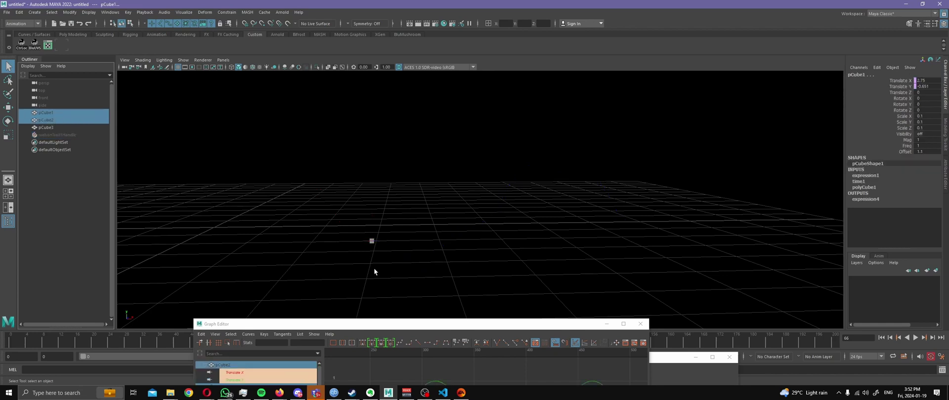
# Play back pCube3's motion on its own, and show the motion trail and the other two cubes again
pyautogui.hotkey('alt', 'v')
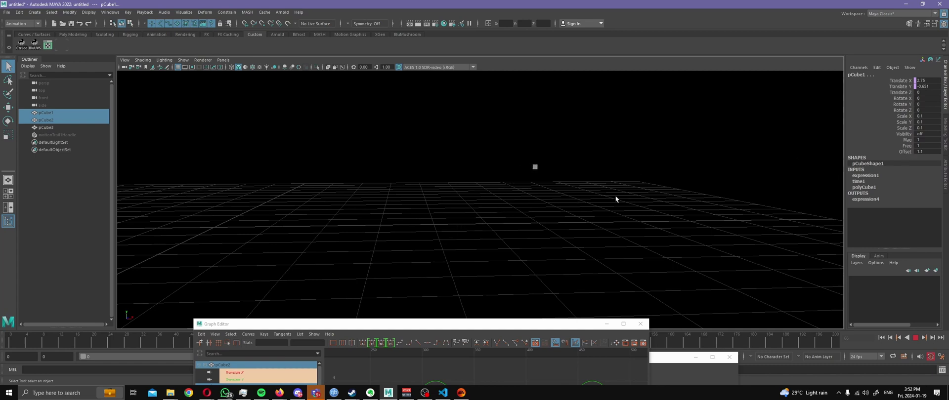
pyautogui.hotkey('alt', 'v')
pyautogui.hotkey('alt', 'v')
pyautogui.hotkey('alt', 'v')
pyautogui.click(71, 135)
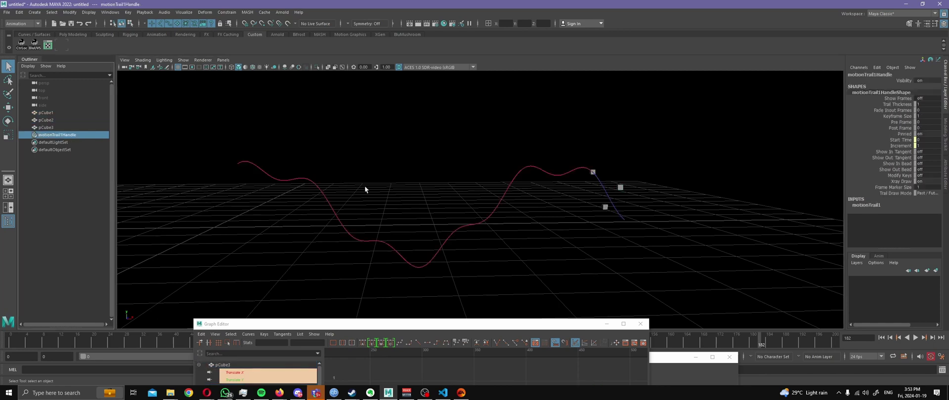
# Slide pCube2's Offset through values such as 8.1 and 10.7 and leave it at 15.5
pyautogui.click(605, 207)
pyautogui.moveTo(761, 178)
pyautogui.mouseDown(button='middle')
pyautogui.moveTo(775, 174)
pyautogui.moveTo(766, 180)
pyautogui.mouseUp(button='middle')
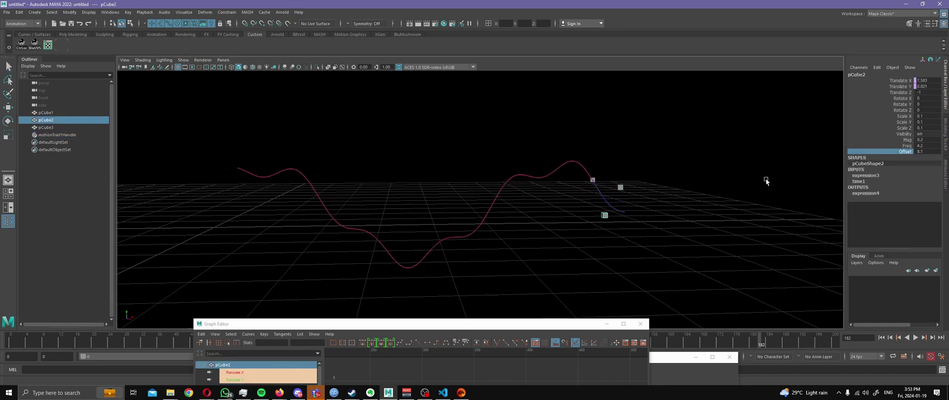
pyautogui.moveTo(404, 220); pyautogui.dragTo(443, 215, button='middle')
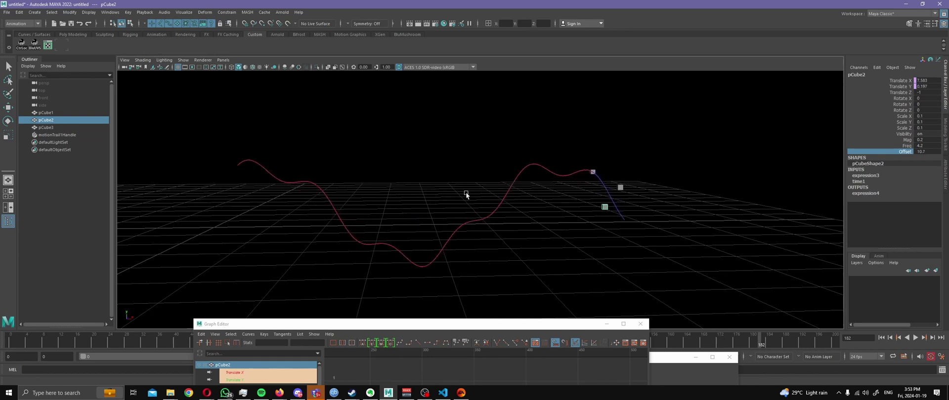
pyautogui.moveTo(585, 203)
pyautogui.mouseDown(button='middle')
pyautogui.moveTo(591, 193)
pyautogui.moveTo(604, 192)
pyautogui.moveTo(602, 200)
pyautogui.mouseUp(button='middle')
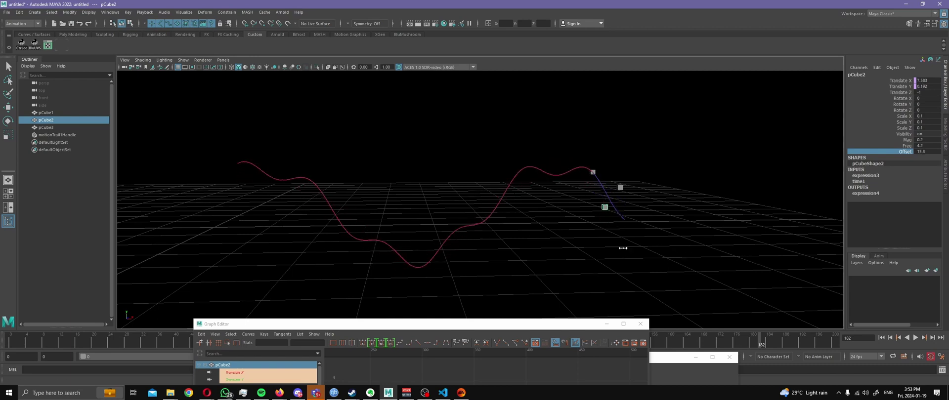
pyautogui.moveTo(621, 249); pyautogui.dragTo(641, 250, button='middle')
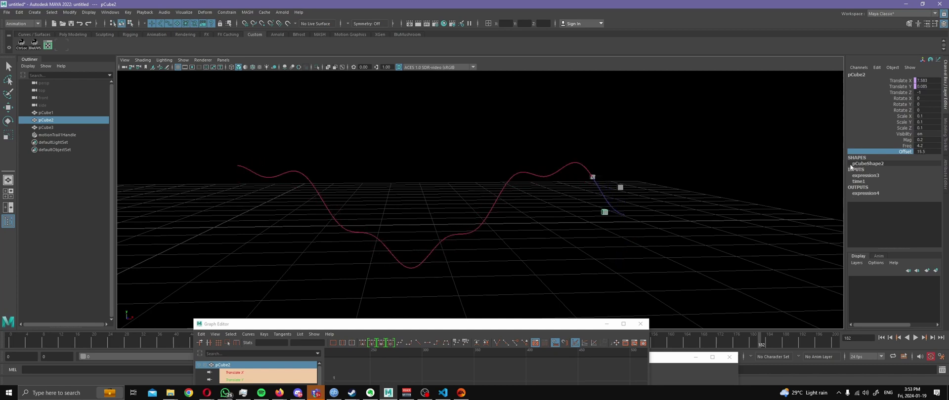
# Play back the three cubes along the trail, and scrub the timeline back past frame 9 to frame 0
pyautogui.hotkey('alt', 'v')
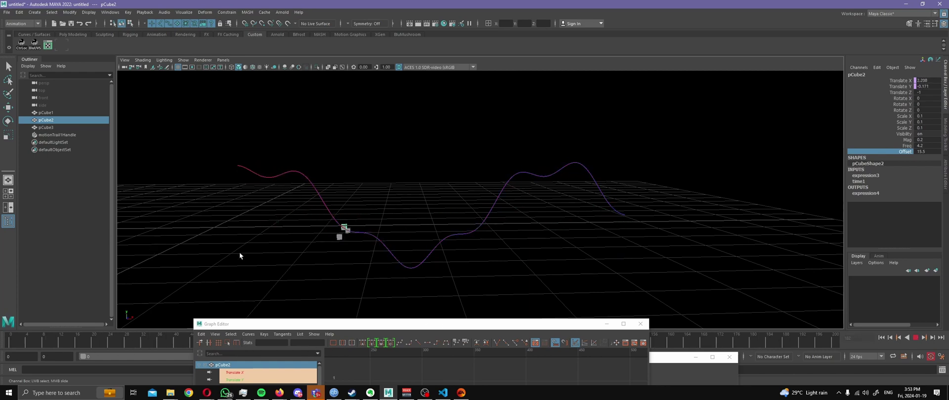
pyautogui.hotkey('alt', 'v')
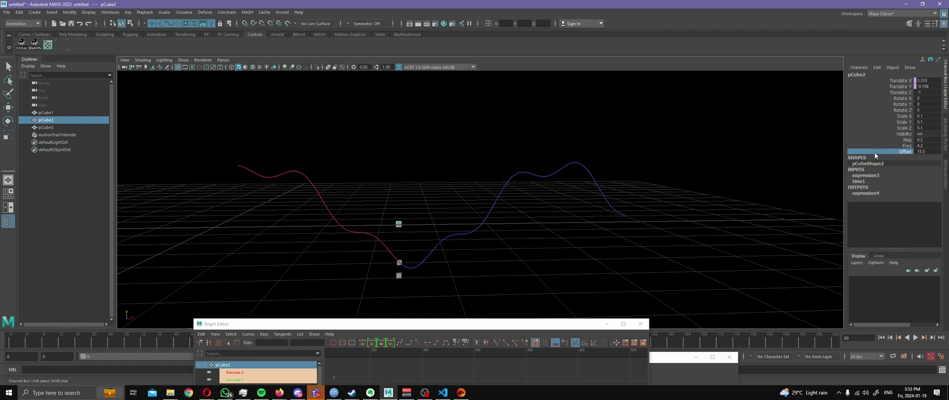
pyautogui.press('q')
pyautogui.click(55, 129)
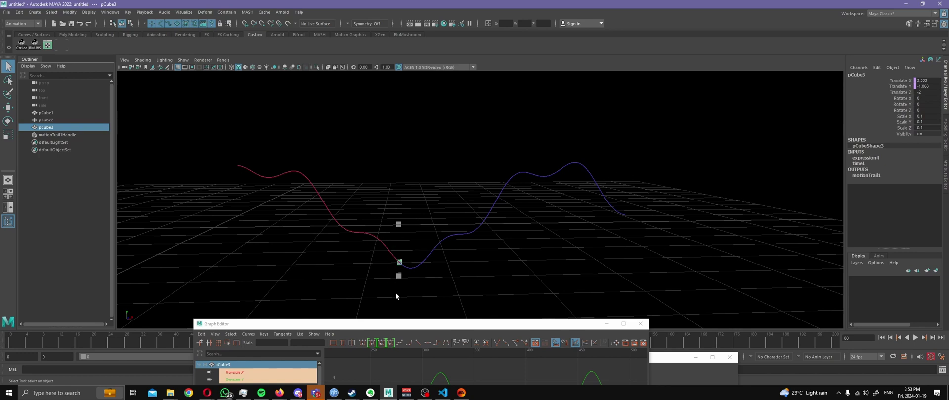
pyautogui.moveTo(100, 346)
pyautogui.mouseDown()
pyautogui.moveTo(11, 341)
pyautogui.moveTo(47, 341)
pyautogui.mouseUp()
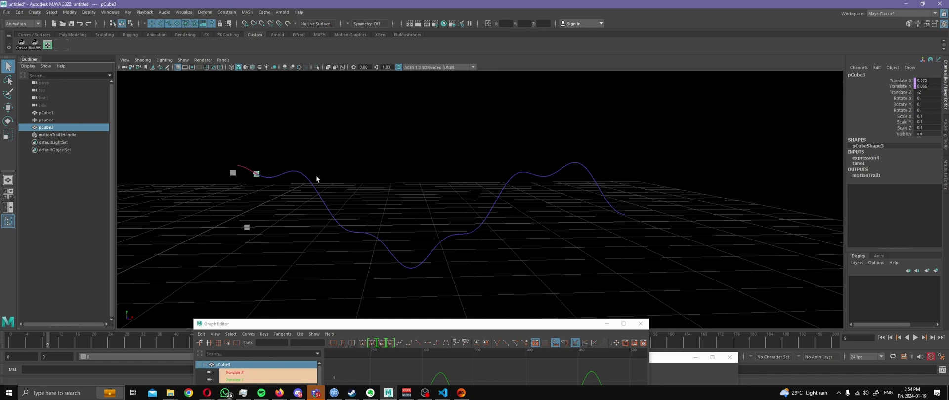
pyautogui.click(45, 120)
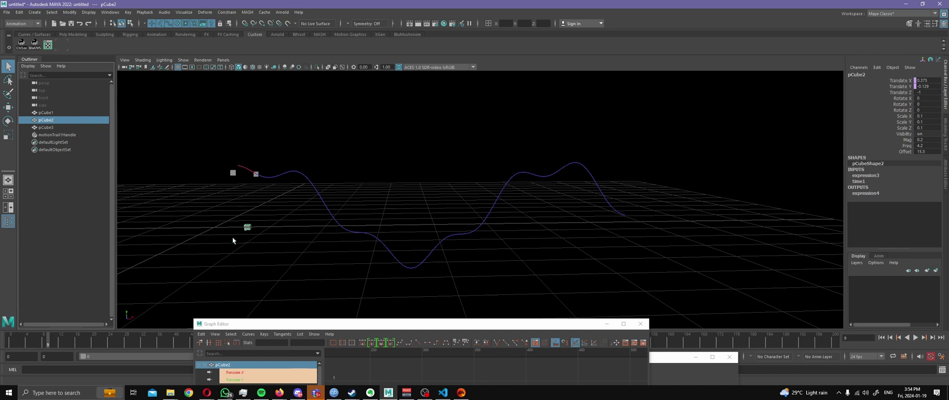
pyautogui.moveTo(44, 337); pyautogui.dragTo(11, 340)
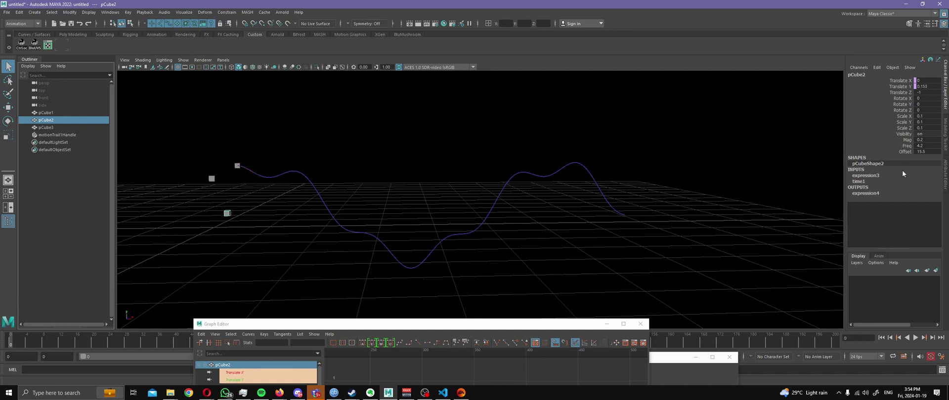
# Slide pCube2's Freq up to 19.8, try values as high as 58.4, and undo the last Freq change
pyautogui.click(902, 147)
pyautogui.moveTo(749, 170); pyautogui.dragTo(790, 198, button='middle')
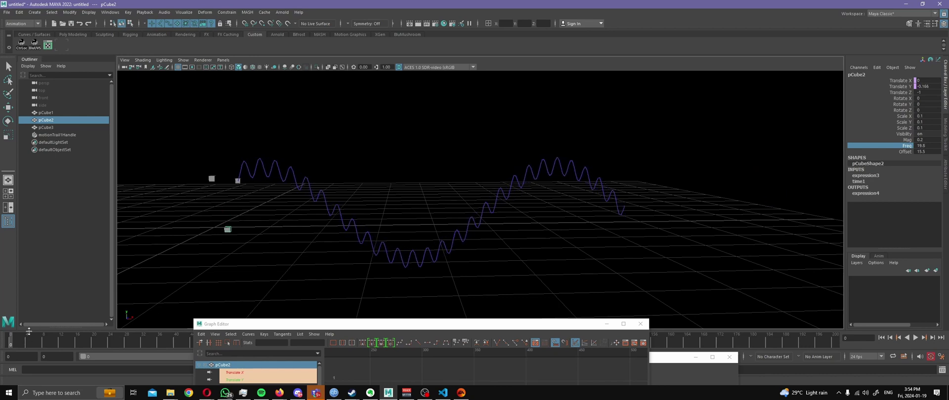
pyautogui.moveTo(252, 161); pyautogui.dragTo(460, 198, button='middle')
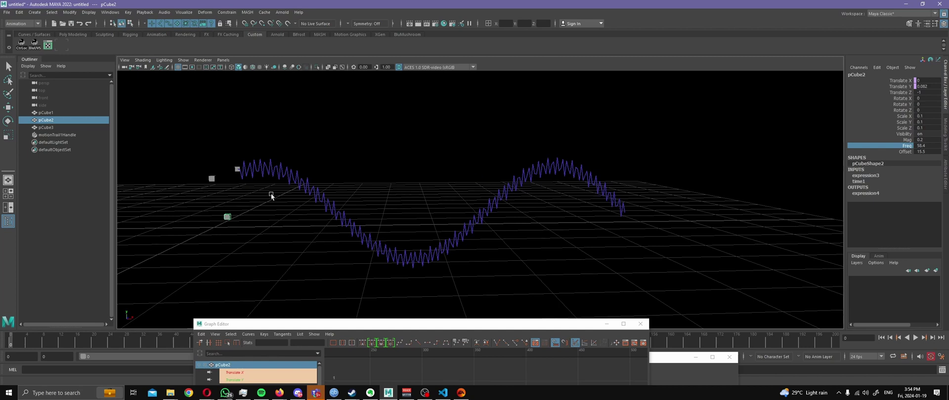
pyautogui.hotkey('ctrl', 'z')
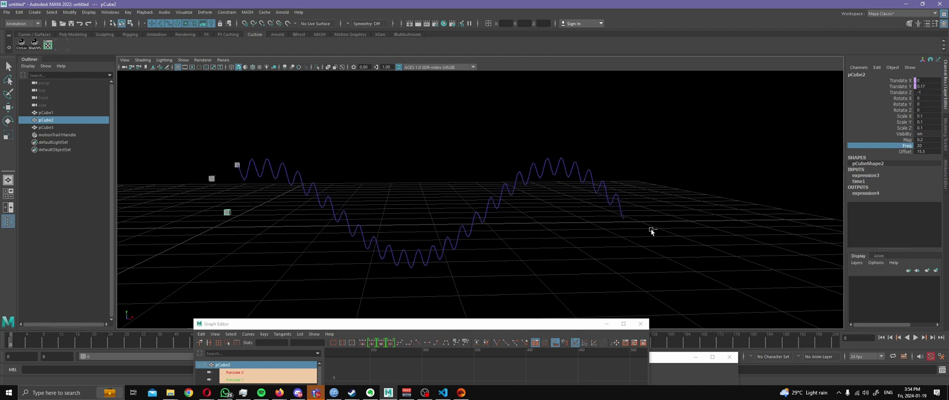
# Slide pCube2's Freq through nearby values and set it to 18
pyautogui.moveTo(507, 234); pyautogui.dragTo(307, 190, button='middle')
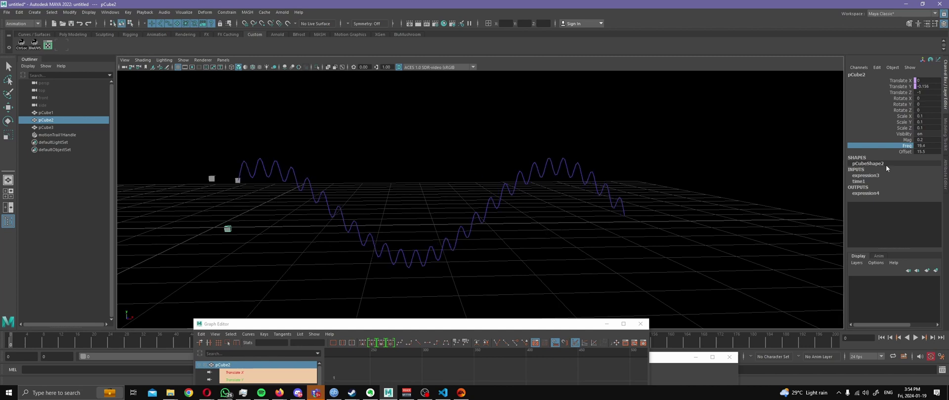
pyautogui.click(927, 146)
pyautogui.write('18')
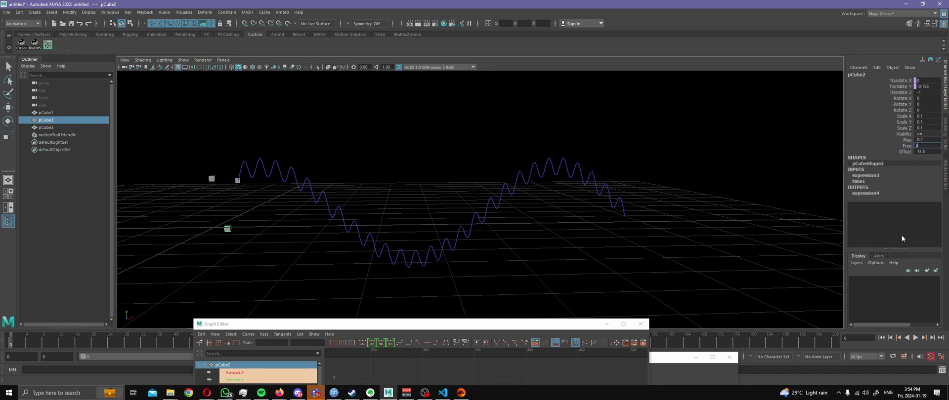
pyautogui.press('Return')
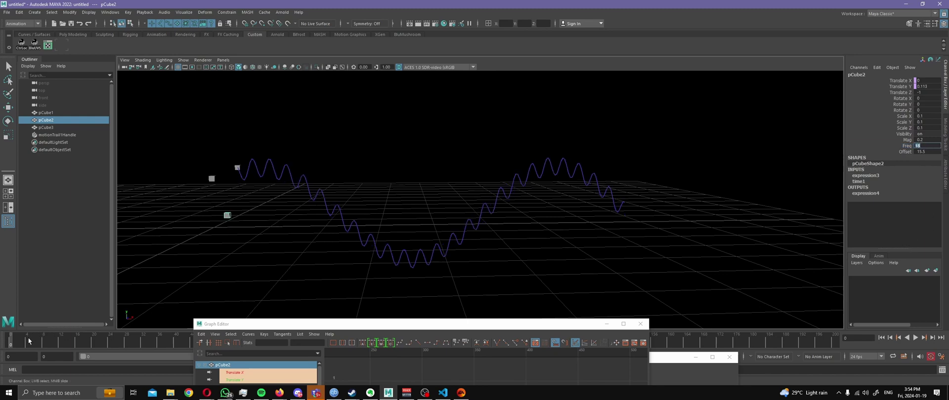
# Scrub the timeline to frame 40, key pCube2's Freq there, and move the Graph Editor clear of the timeline
pyautogui.moveTo(29, 341); pyautogui.dragTo(160, 345)
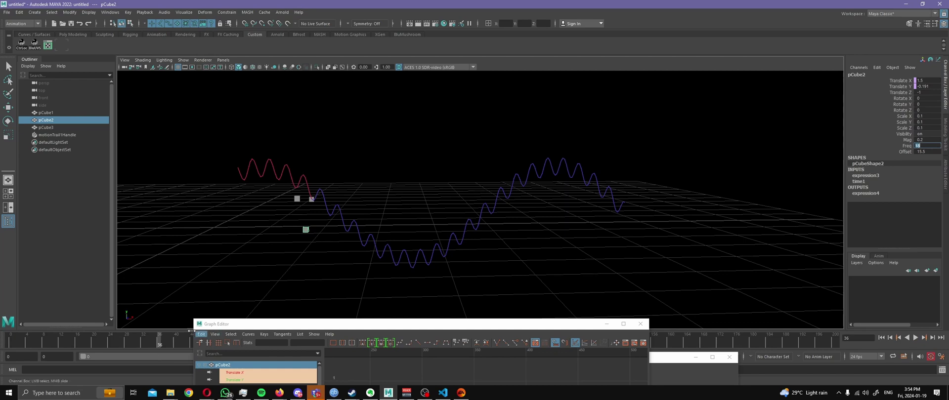
pyautogui.moveTo(160, 344); pyautogui.dragTo(174, 345)
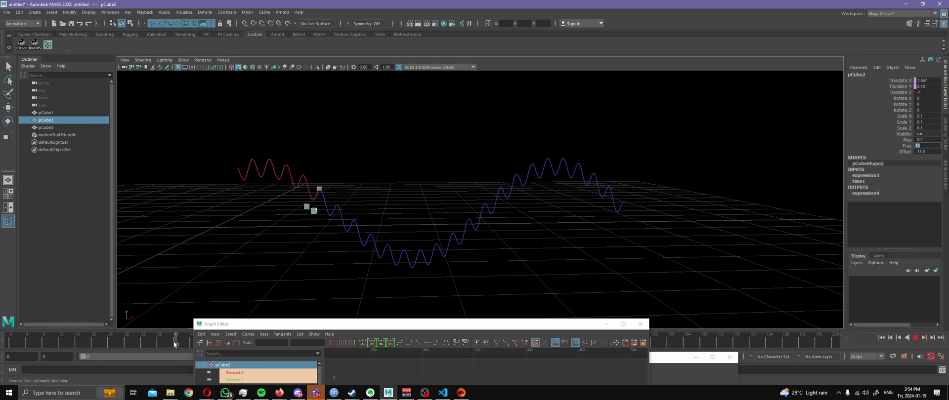
pyautogui.click(902, 146)
pyautogui.rightClick(902, 146)
pyautogui.click(899, 161)
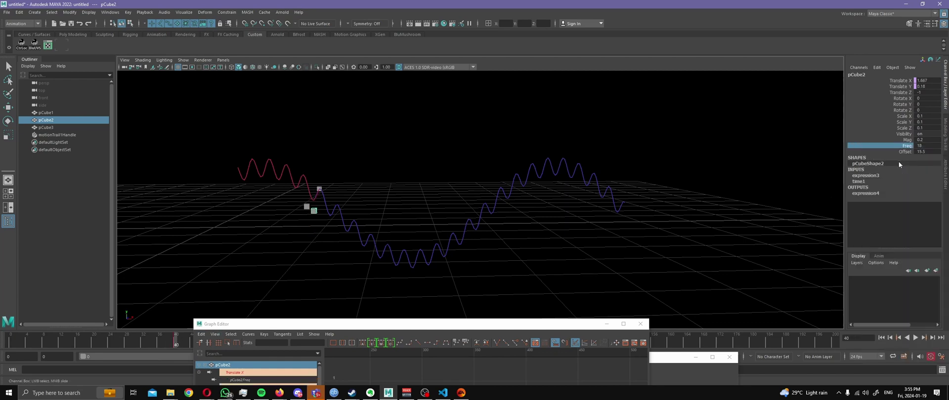
pyautogui.moveTo(401, 325); pyautogui.dragTo(579, 357)
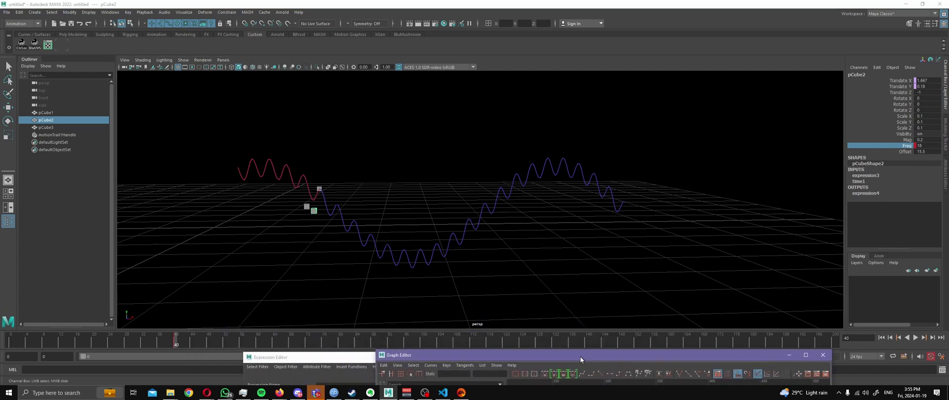
# Move along the timeline to frame 80 and set and key pCube2's Freq at 3
pyautogui.click(179, 347)
pyautogui.hotkey('alt', 'v')
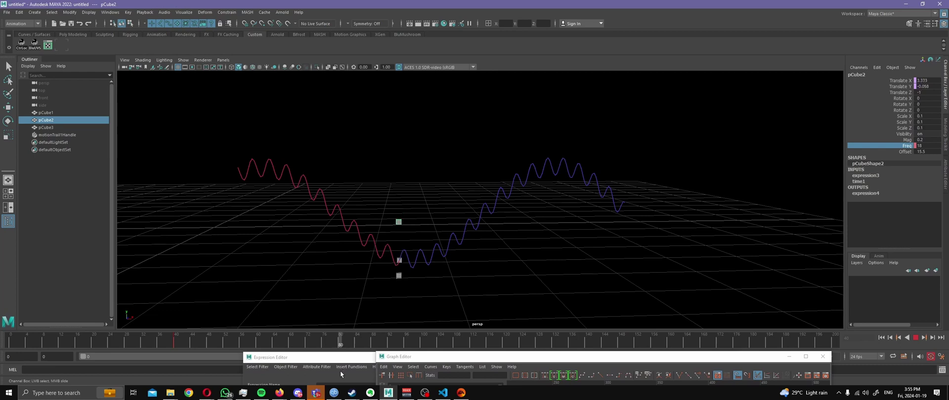
pyautogui.hotkey('alt', 'v')
pyautogui.click(926, 146)
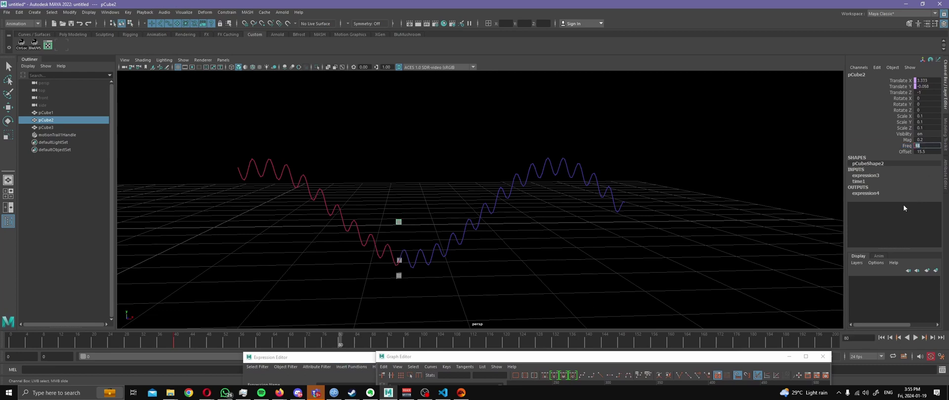
pyautogui.write('3')
# Play back the cubes with the keyed frequency, select pCube3, scrub the timeline back to frame 21 and play again
pyautogui.hotkey('alt', 'v')
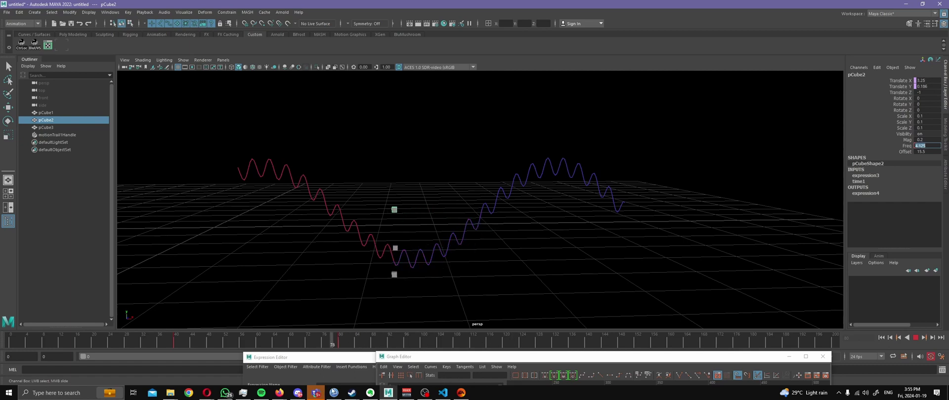
pyautogui.hotkey('alt', 'v')
pyautogui.click(64, 126)
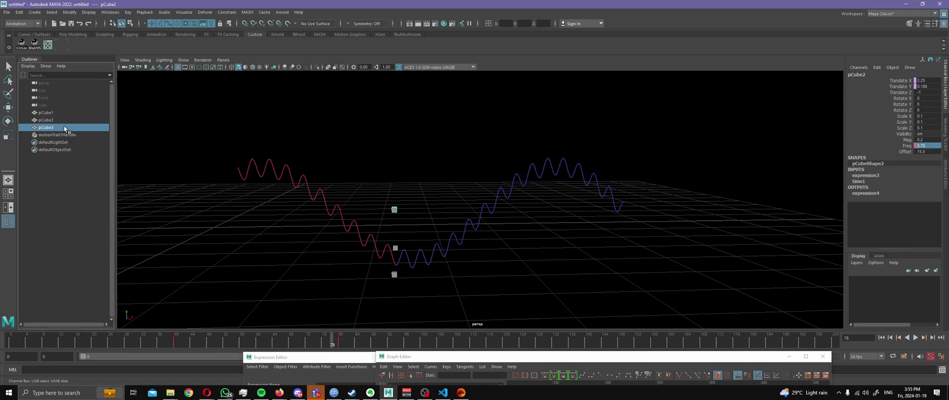
pyautogui.press('q')
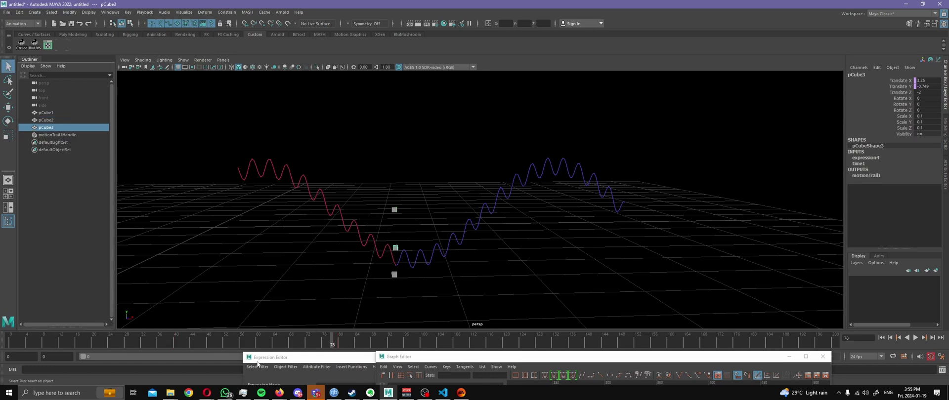
pyautogui.hotkey('alt', 'v')
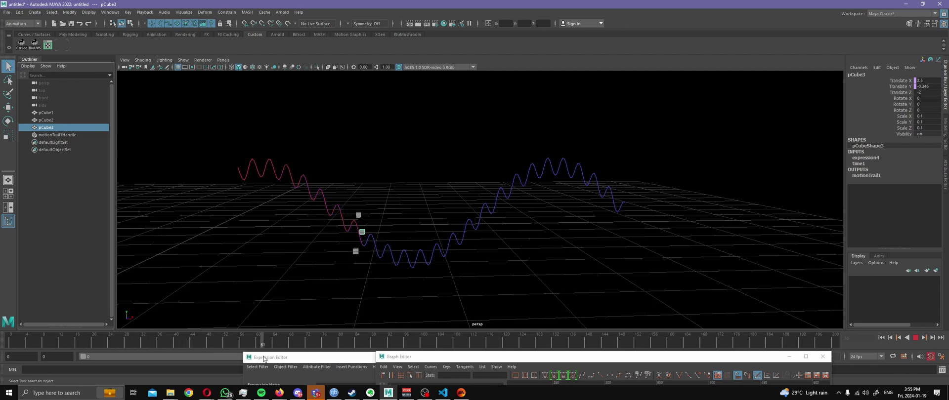
pyautogui.moveTo(332, 342); pyautogui.dragTo(97, 346)
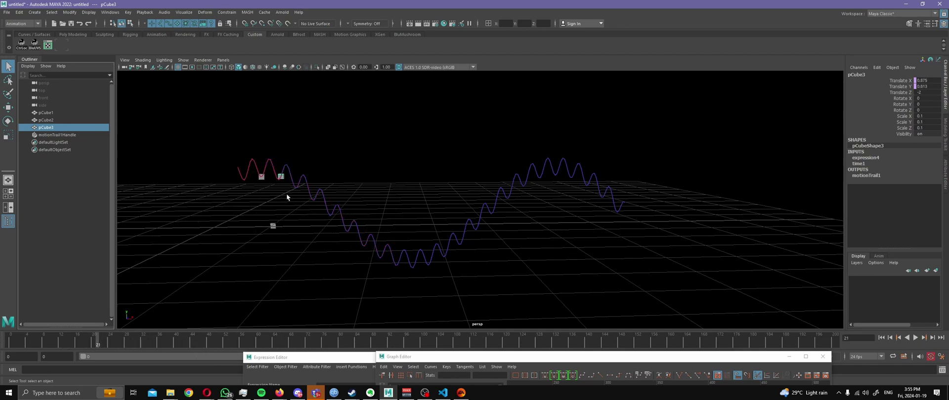
pyautogui.hotkey('alt', 'v')
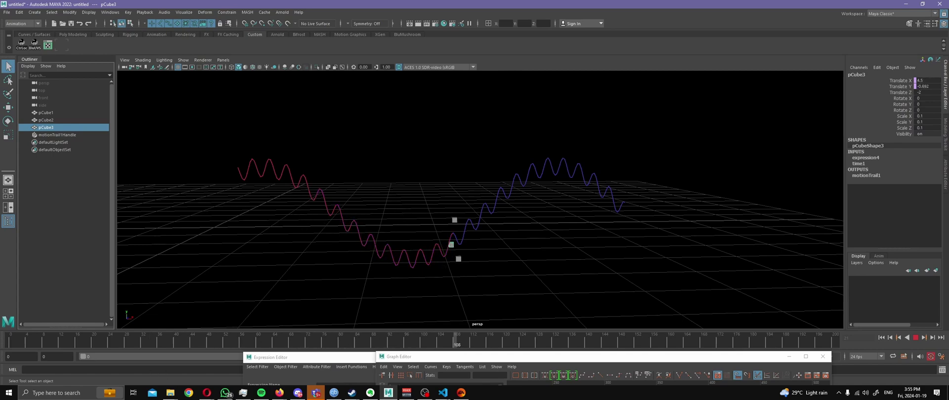
# Stop the playback and refresh the motion trail by re-entering its Start Time of 0 in motionTrail1's attributes
pyautogui.click(50, 128)
pyautogui.click(50, 128)
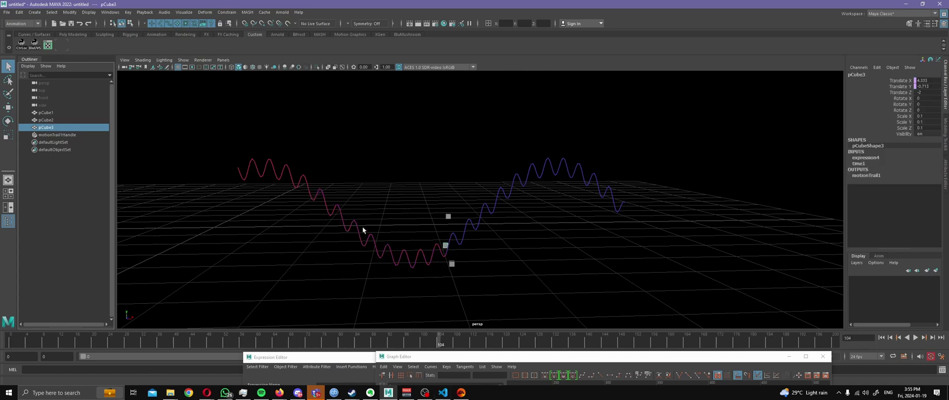
pyautogui.click(79, 135)
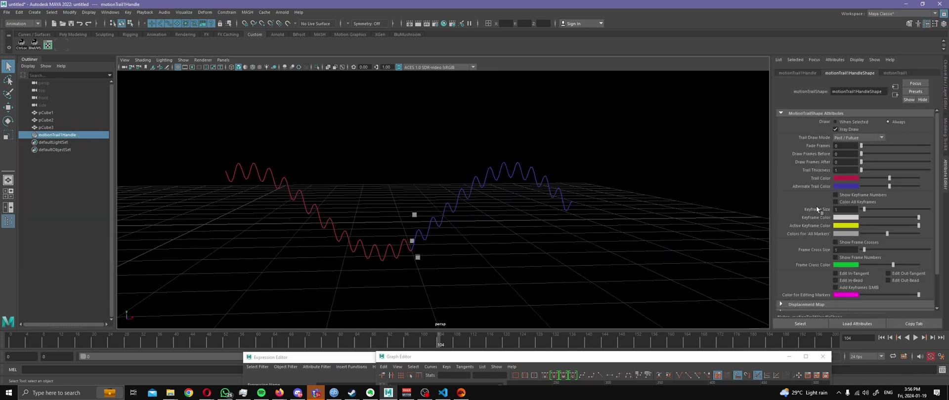
pyautogui.scroll(-2, 817, 205)
pyautogui.hotkey('ctrl', 'a')
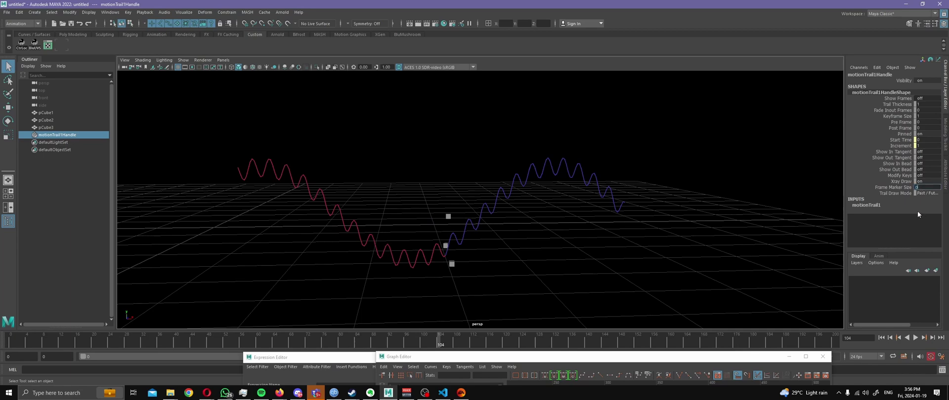
pyautogui.click(874, 206)
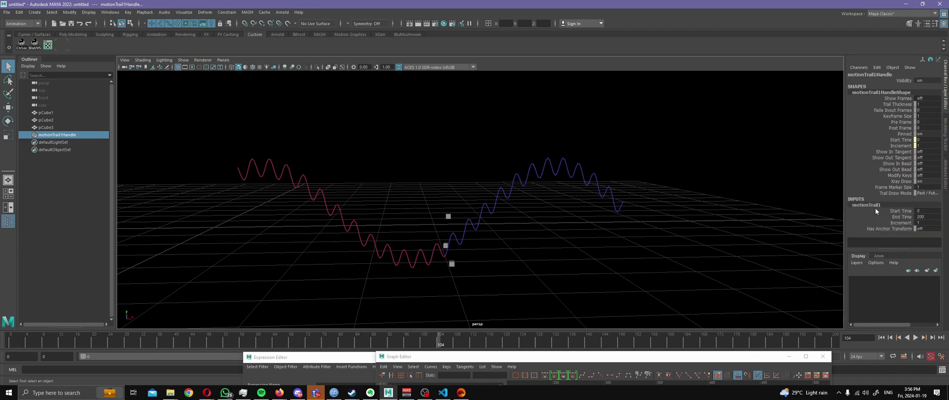
pyautogui.hotkey('ctrl', 'a')
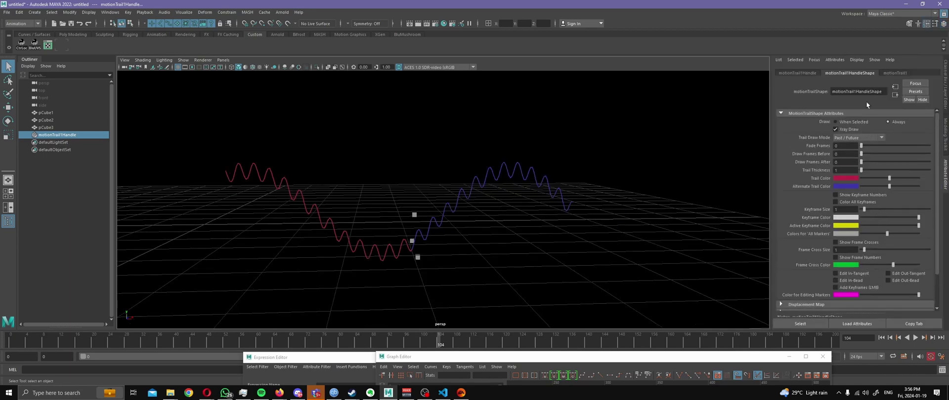
pyautogui.click(890, 73)
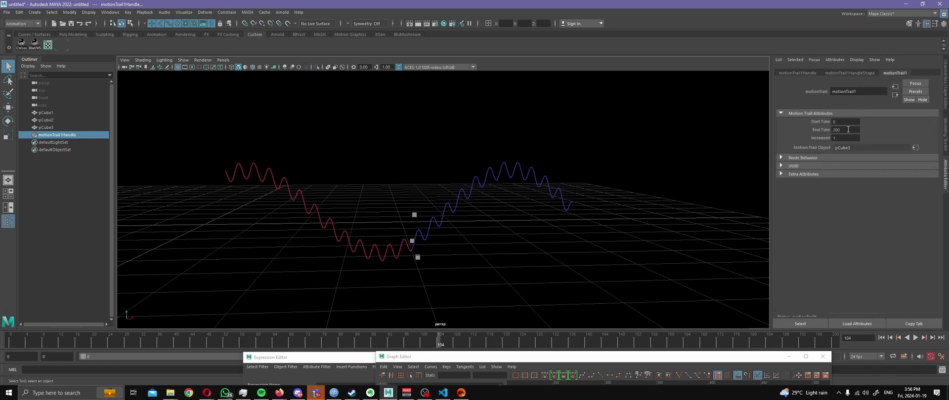
pyautogui.click(848, 122)
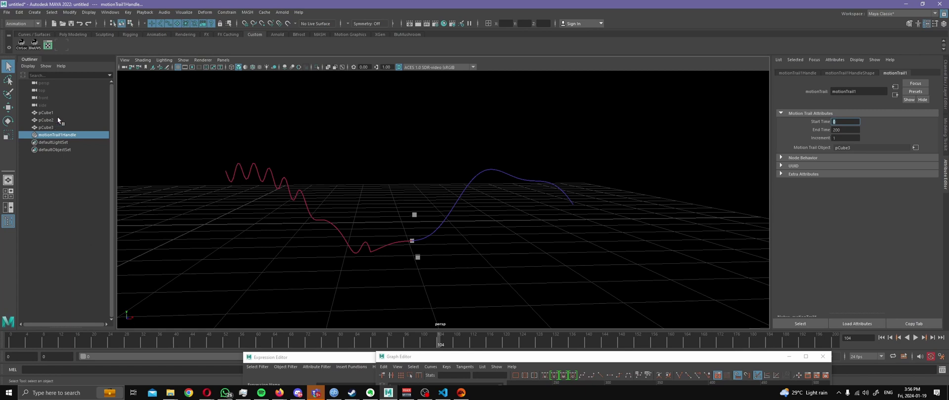
# Hide pCube1 and pCube2, and play back pCube3 along the refreshed trail
pyautogui.moveTo(57, 114); pyautogui.dragTo(61, 119)
pyautogui.hotkey('ctrl', 'h')
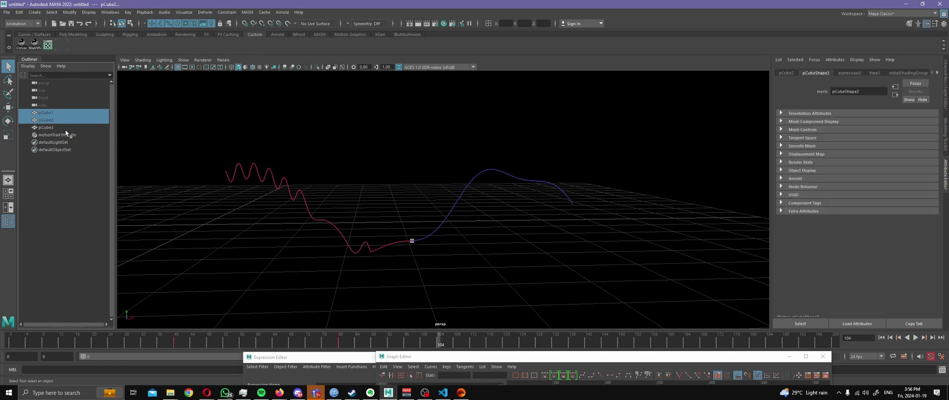
pyautogui.hotkey('alt', 'v')
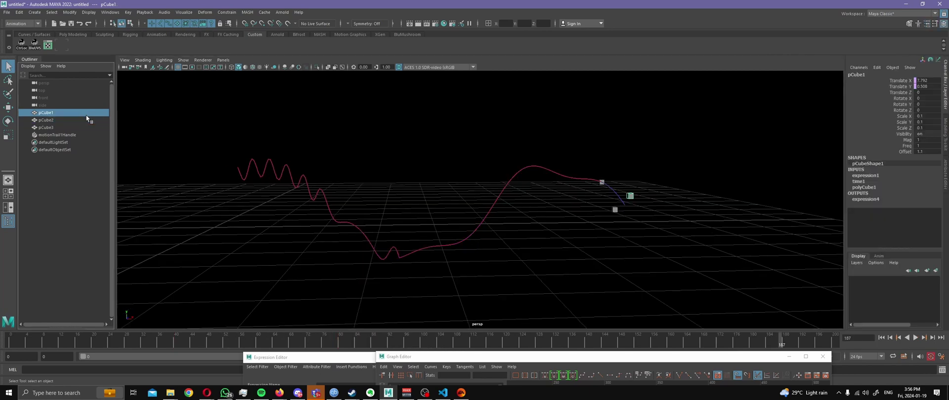
# Show pCube2's Freq curve in the Graph Editor and select its keys at frames 40 and 80
pyautogui.click(84, 120)
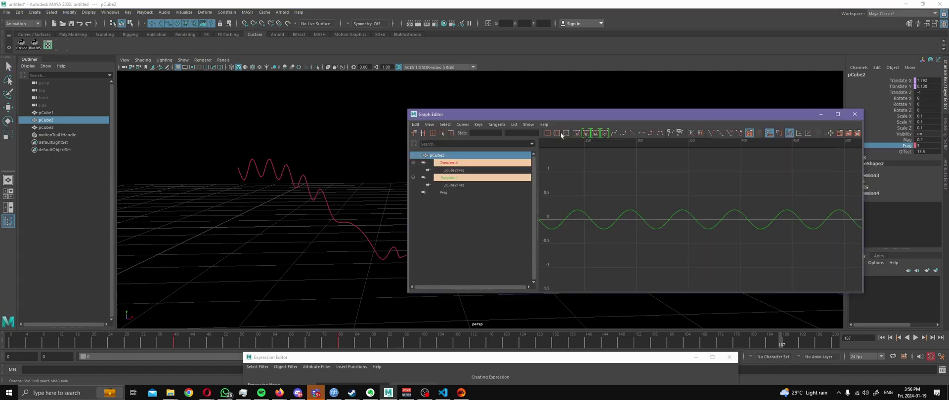
pyautogui.click(465, 192)
pyautogui.keyDown('alt'); pyautogui.moveTo(678, 228); pyautogui.dragTo(678, 229, button='middle'); pyautogui.keyUp('alt')
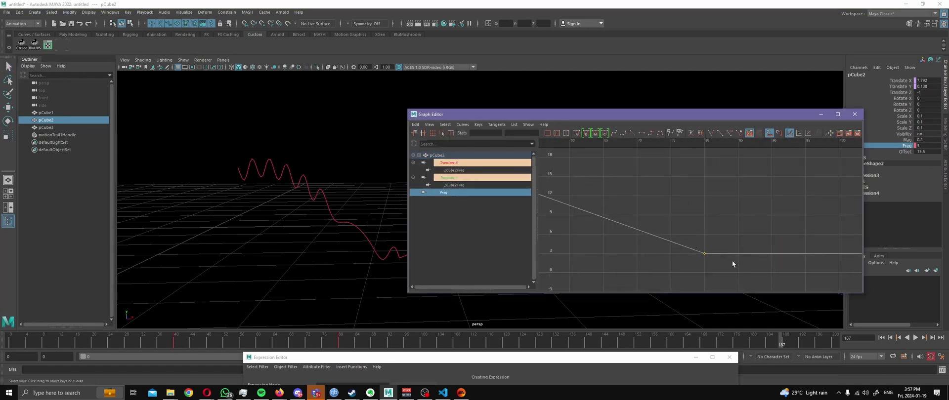
pyautogui.moveTo(596, 114); pyautogui.dragTo(613, 131)
pyautogui.scroll(-3, 638, 213)
pyautogui.moveTo(638, 213); pyautogui.dragTo(744, 275)
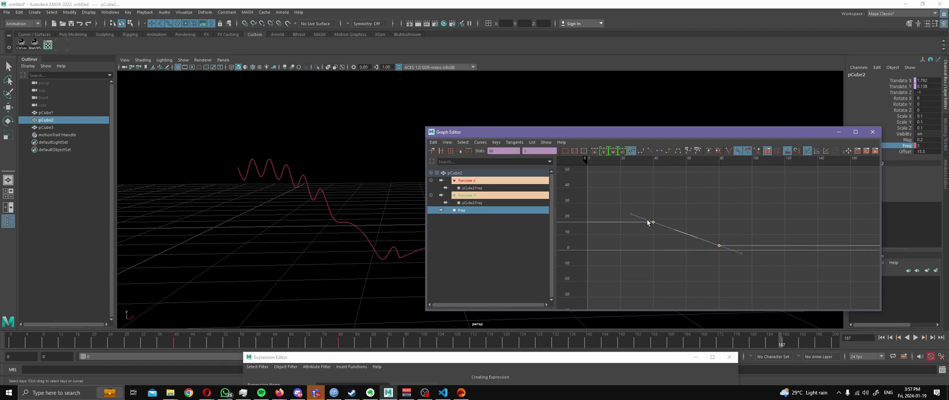
pyautogui.moveTo(641, 210); pyautogui.dragTo(639, 232)
pyautogui.moveTo(639, 233); pyautogui.dragTo(632, 237, button='middle')
pyautogui.hotkey('ctrl', 'z')
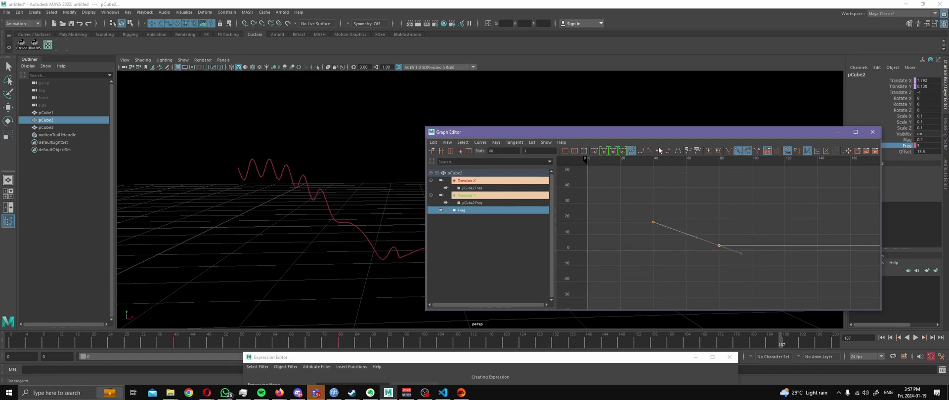
# Flatten the tangents of pCube2's Freq keys at frames 40 and 80
pyautogui.click(660, 150)
pyautogui.click(653, 222)
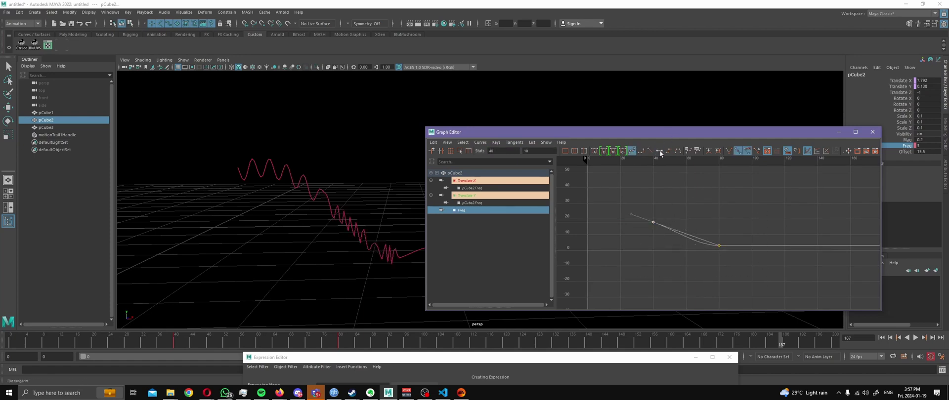
pyautogui.click(660, 152)
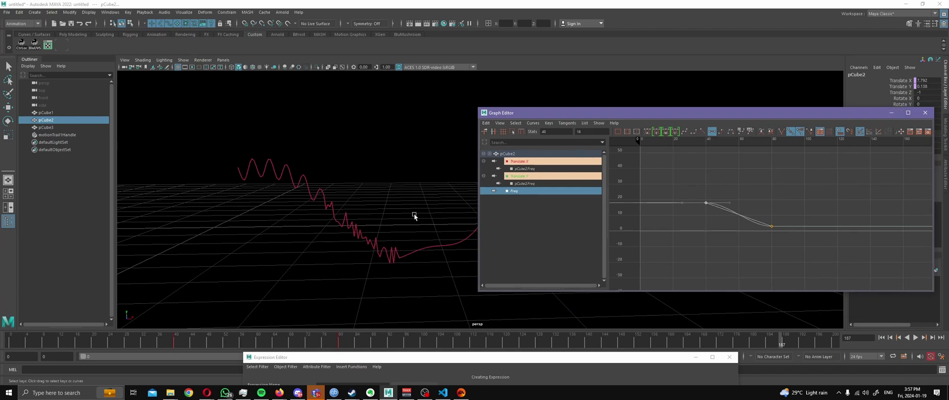
# Move the Graph Editor out of the way, play back the three cubes, and hide pCube1 and pCube2
pyautogui.moveTo(595, 114); pyautogui.dragTo(479, 357)
pyautogui.hotkey('alt', 'v')
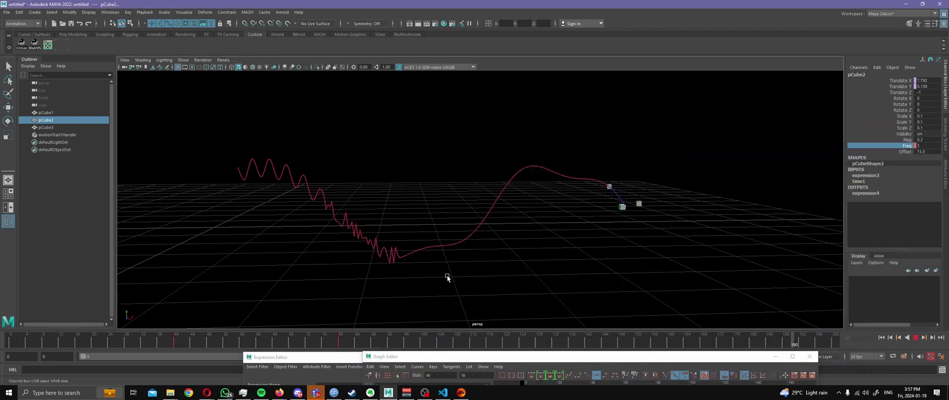
pyautogui.keyDown('ctrl'); pyautogui.click(57, 113); pyautogui.keyUp('ctrl')
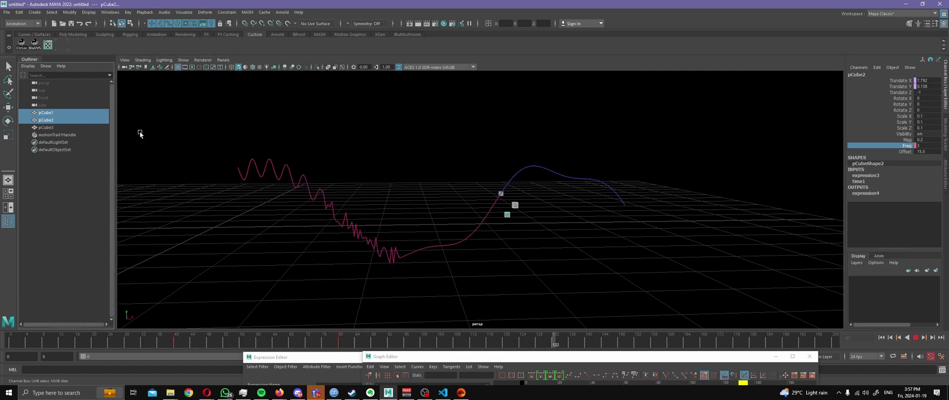
pyautogui.press('Escape')
pyautogui.hotkey('ctrl', 'h')
# Hide the motion trail, return to frame 0, and play back pCube3 on its own
pyautogui.click(62, 135)
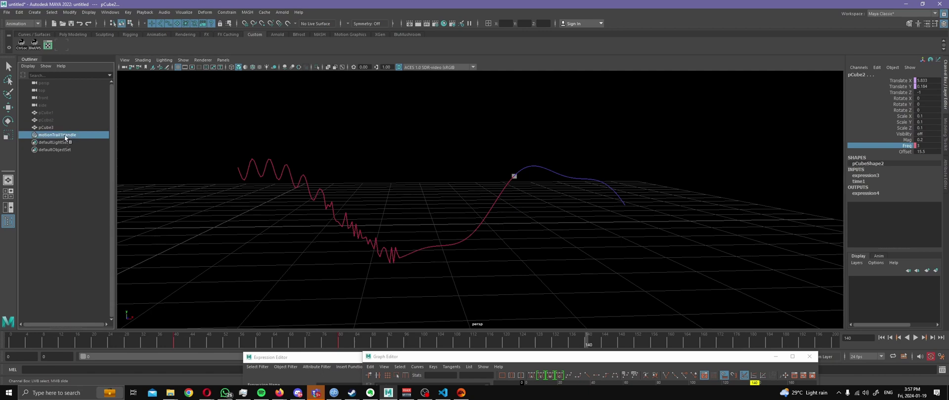
pyautogui.hotkey('ctrl', 'h')
pyautogui.hotkey('alt', 'shift', 'v')
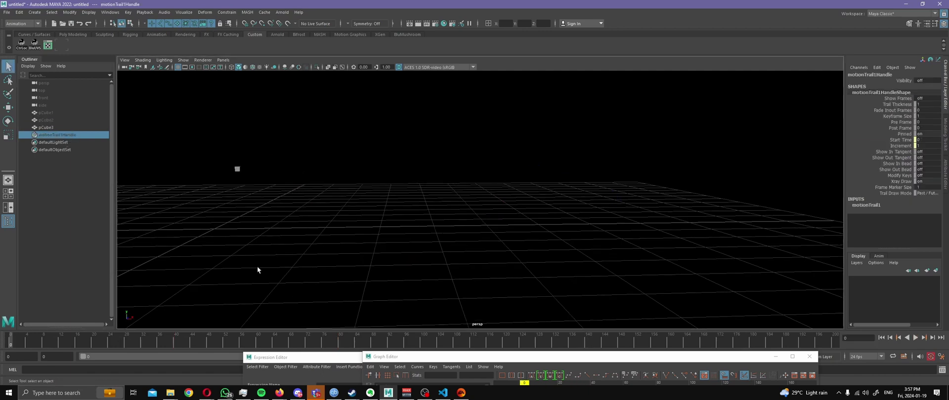
pyautogui.hotkey('alt', 'v')
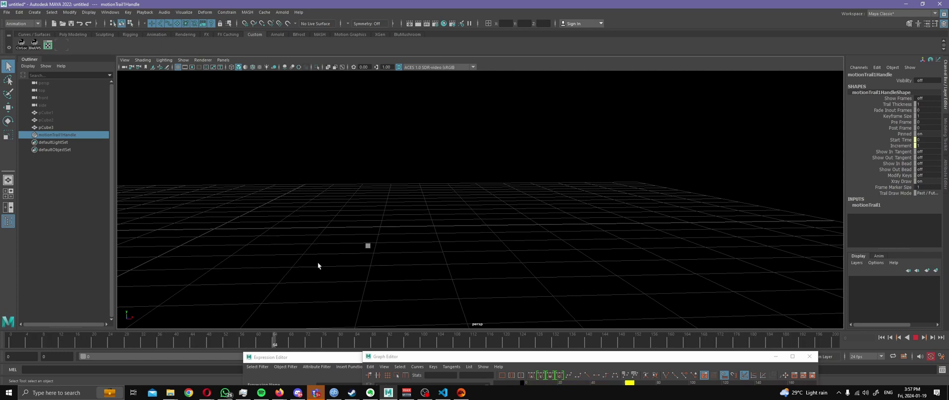
# Compare the Translate Y curves of pCube1 and pCube2 together in the Graph Editor
pyautogui.moveTo(494, 357); pyautogui.dragTo(458, 134)
pyautogui.click(68, 115)
pyautogui.keyDown('ctrl'); pyautogui.click(68, 119); pyautogui.keyUp('ctrl')
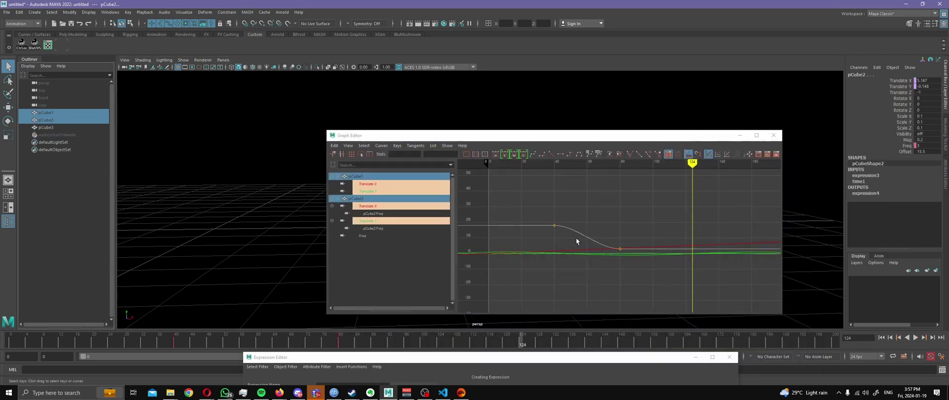
pyautogui.click(390, 183)
pyautogui.click(390, 191)
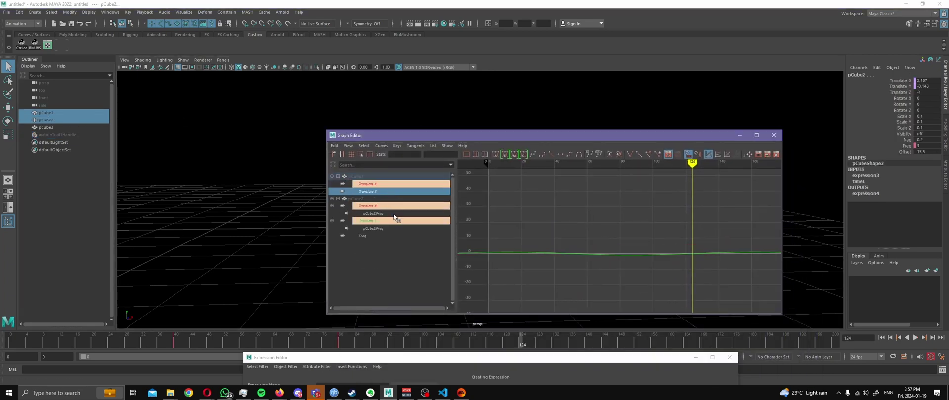
pyautogui.keyDown('ctrl'); pyautogui.click(395, 220); pyautogui.keyUp('ctrl')
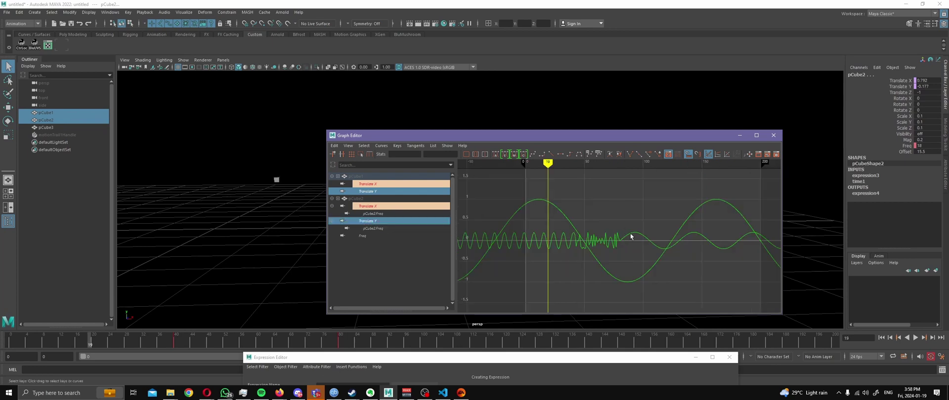
pyautogui.moveTo(677, 137); pyautogui.dragTo(655, 132)
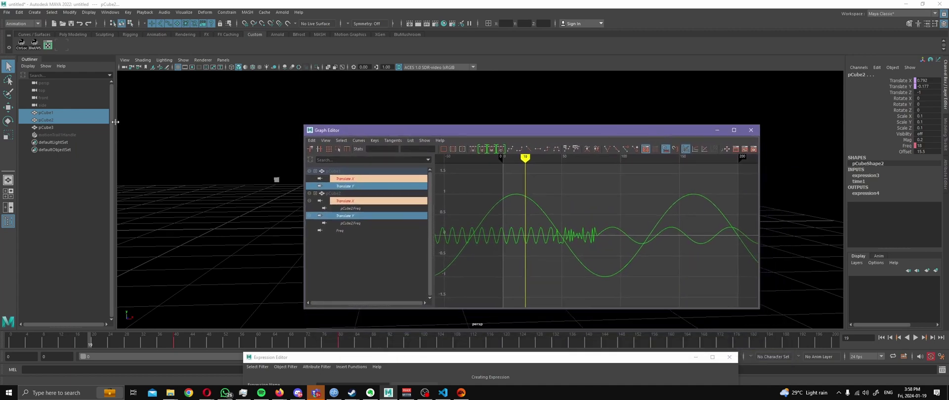
# Append + noise(time*5)*0.2 to the translateY line in pCube3's expression
pyautogui.click(79, 128)
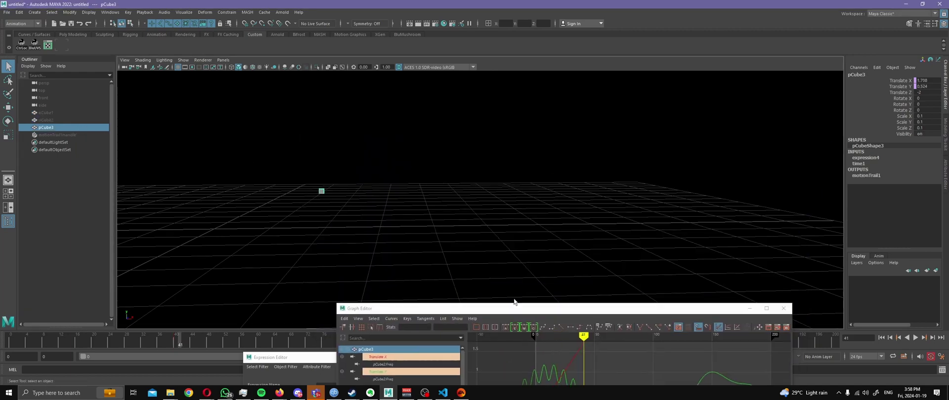
pyautogui.moveTo(308, 358); pyautogui.dragTo(404, 161)
pyautogui.click(697, 333)
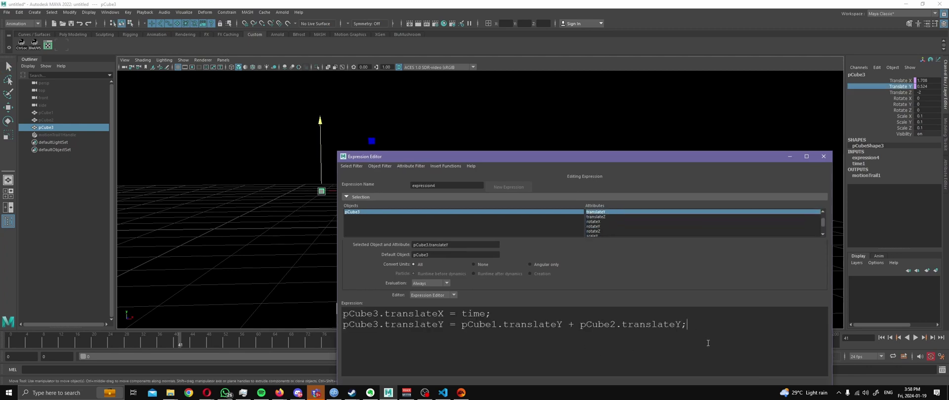
pyautogui.press('Left')
pyautogui.write('+ noise(time*2')
pyautogui.press('BackSpace')
pyautogui.write('3')
pyautogui.write(')*0.2')
pyautogui.hotkey('shift', 'Right')
pyautogui.write('1')
pyautogui.moveTo(799, 325); pyautogui.dragTo(700, 326)
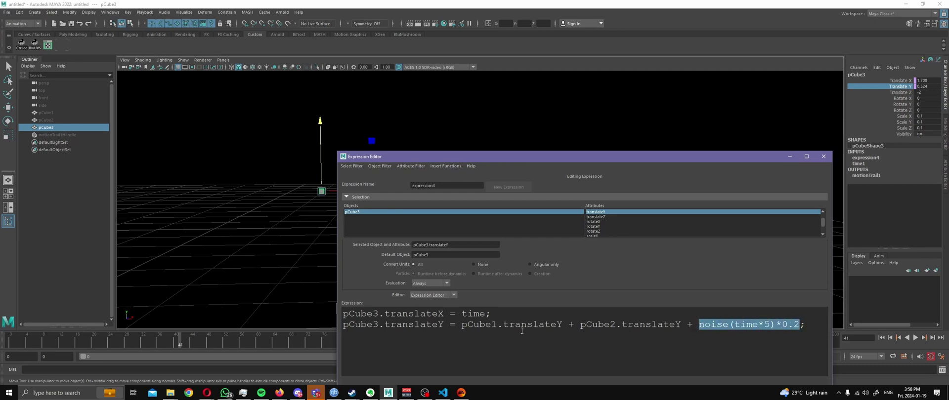
# Show only pCube3's Translate Y curve in the Graph Editor, keeping the Expression Editor accessible
pyautogui.moveTo(727, 157); pyautogui.dragTo(789, 213)
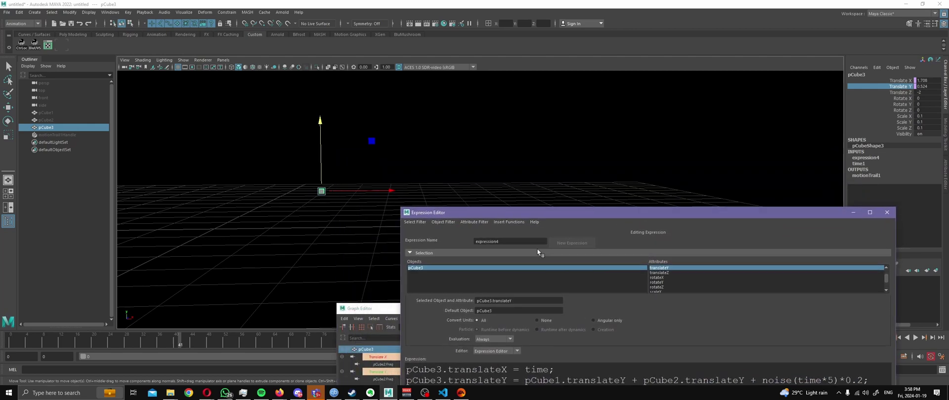
pyautogui.click(394, 304)
pyautogui.moveTo(394, 303); pyautogui.dragTo(206, 80)
pyautogui.click(210, 150)
pyautogui.click(223, 200)
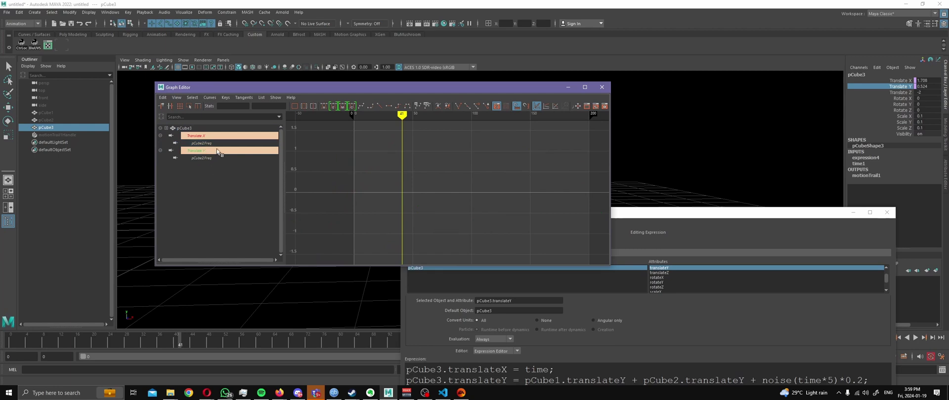
pyautogui.click(209, 150)
pyautogui.moveTo(791, 224); pyautogui.dragTo(822, 124)
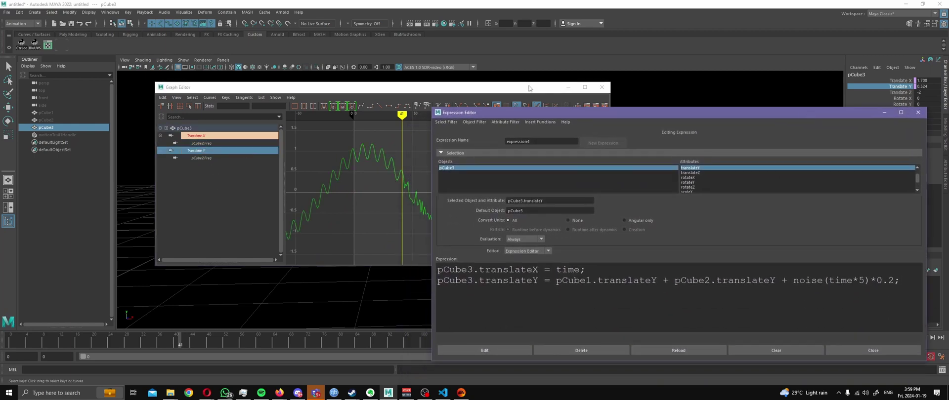
# Apply the noise expression with the curve in view beside it, and undo and redo it once to compare the curves
pyautogui.moveTo(529, 87); pyautogui.dragTo(374, 63)
pyautogui.click(579, 114)
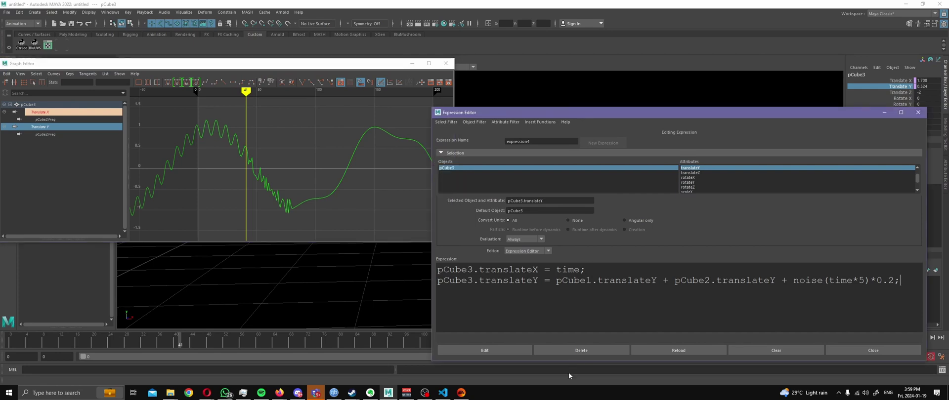
pyautogui.click(505, 351)
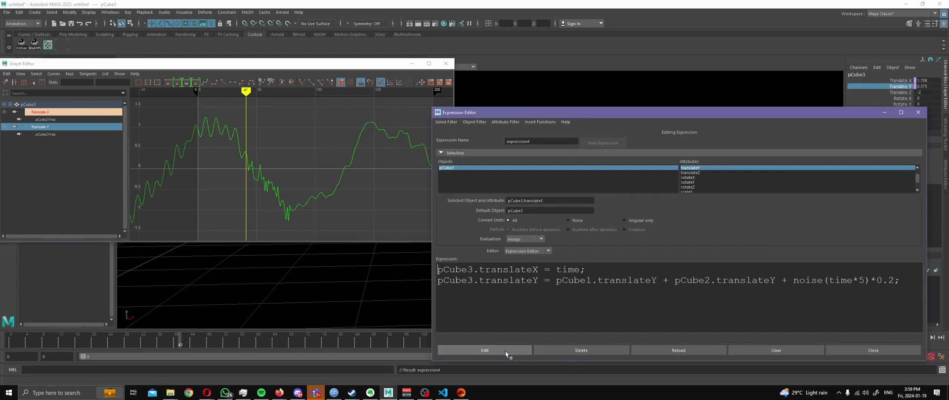
pyautogui.click(384, 272)
pyautogui.hotkey('ctrl', 'z')
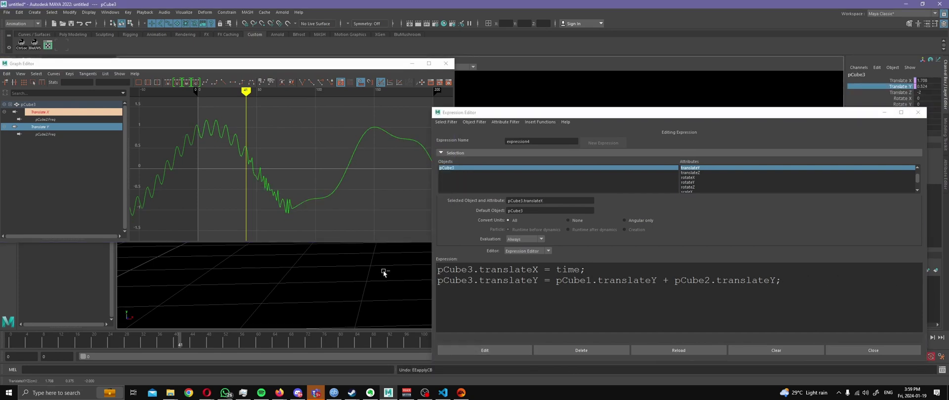
pyautogui.hotkey('shift', 'z')
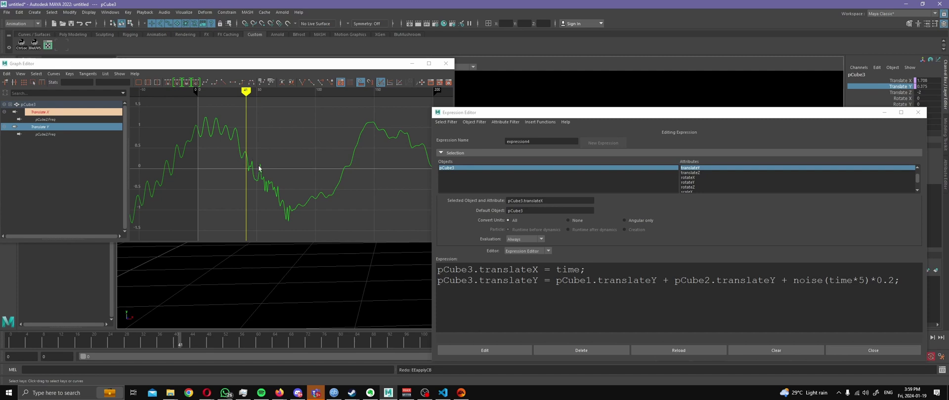
# Move the + noise(time*5)*0.2 term out of pCube3's translateY sum onto its own line below
pyautogui.moveTo(784, 279); pyautogui.dragTo(898, 280)
pyautogui.hotkey('ctrl', 'c')
pyautogui.press('BackSpace')
pyautogui.press('BackSpace')
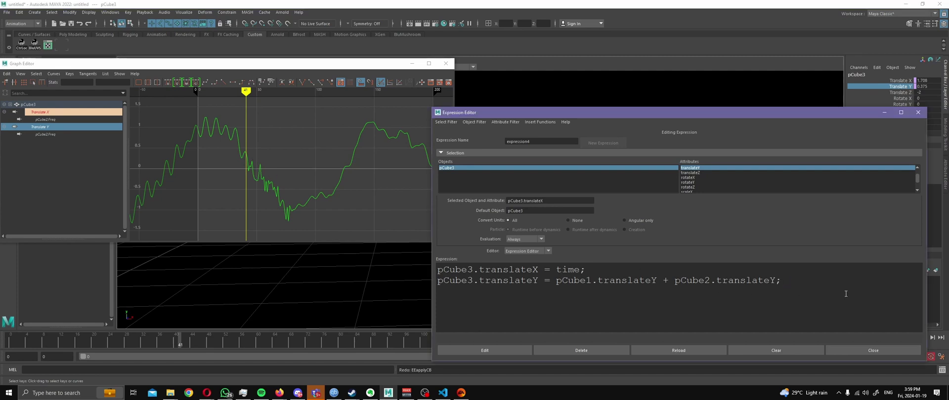
pyautogui.hotkey('ctrl', 'v')
pyautogui.press('Up')
pyautogui.press('Home')
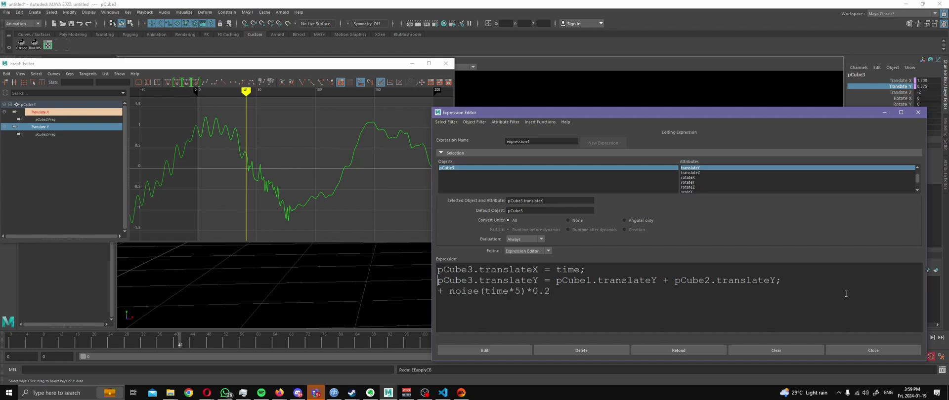
# Complete the new line as pCube3.translateY += noise(time*5)*0.2
pyautogui.hotkey('ctrl', 'shift', 'Right')
pyautogui.hotkey('ctrl', 'shift', 'Right')
pyautogui.hotkey('ctrl', 'c')
pyautogui.press('Down')
pyautogui.press('Home')
pyautogui.hotkey('ctrl', 'v')
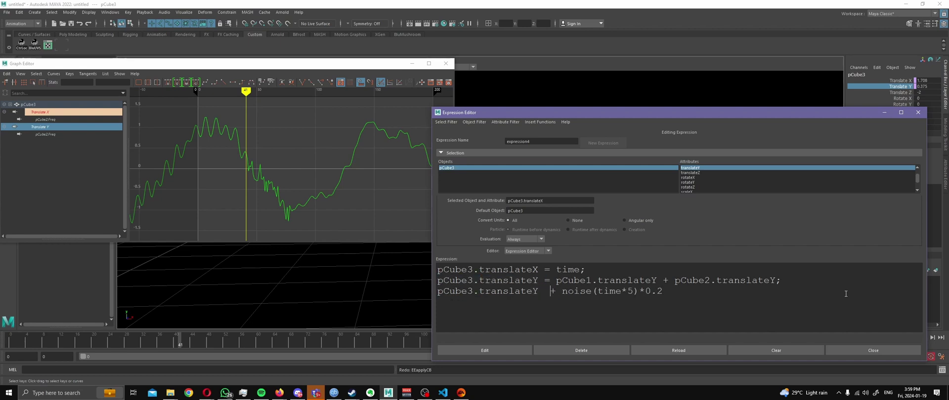
pyautogui.write('=')
pyautogui.press('BackSpace')
pyautogui.press('Right')
pyautogui.write('=')
pyautogui.moveTo(545, 292)
pyautogui.mouseDown()
pyautogui.moveTo(663, 292)
pyautogui.moveTo(550, 293)
pyautogui.mouseUp()
pyautogui.click(555, 293)
# Examine the translateY sum and the += noise line in pCube3's expression
pyautogui.moveTo(438, 280); pyautogui.dragTo(746, 280)
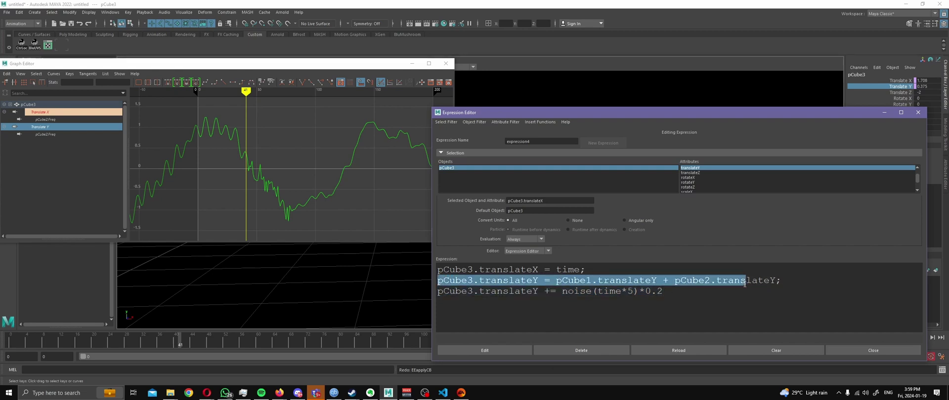
pyautogui.click(718, 280)
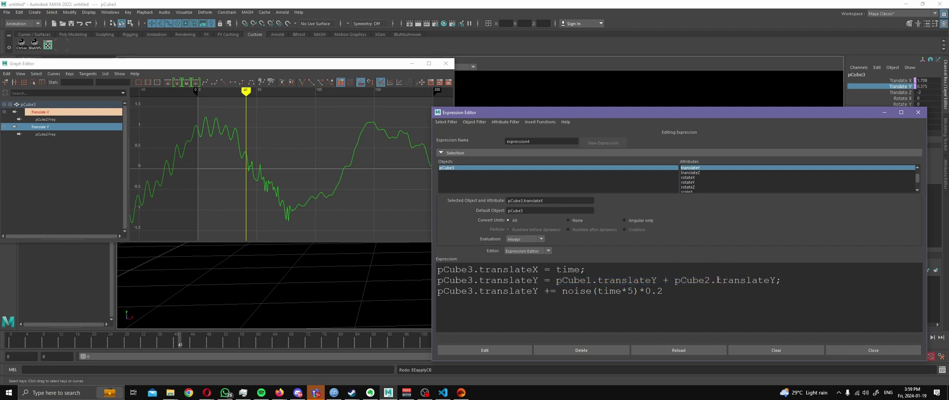
pyautogui.moveTo(543, 280); pyautogui.dragTo(438, 280)
pyautogui.click(550, 291)
pyautogui.hotkey('ctrl', 'a')
pyautogui.click(547, 292)
pyautogui.moveTo(548, 292); pyautogui.dragTo(680, 304)
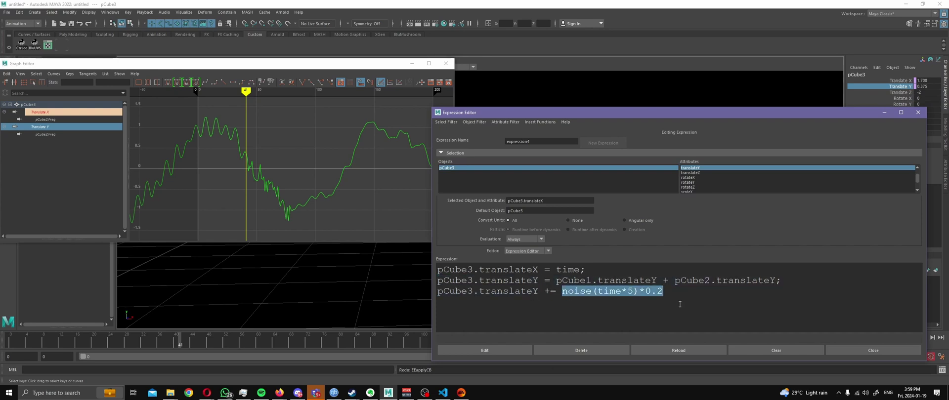
pyautogui.click(659, 305)
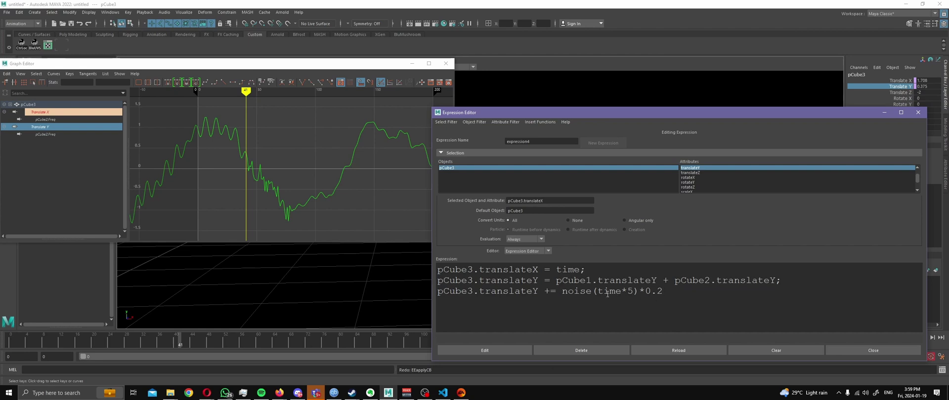
pyautogui.click(777, 282)
pyautogui.write('+')
pyautogui.press('BackSpace')
pyautogui.press('BackSpace')
pyautogui.press('BackSpace')
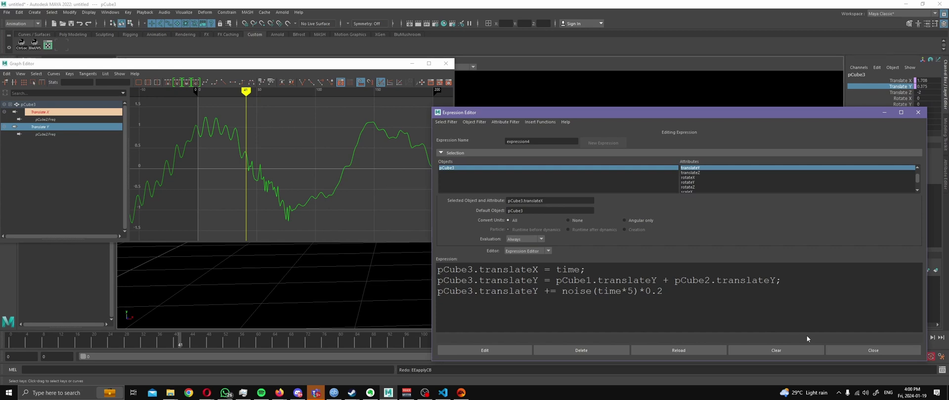
# Apply the two-line translateY expression, comment out its noise line with //, and apply it again
pyautogui.click(516, 352)
pyautogui.write('//')
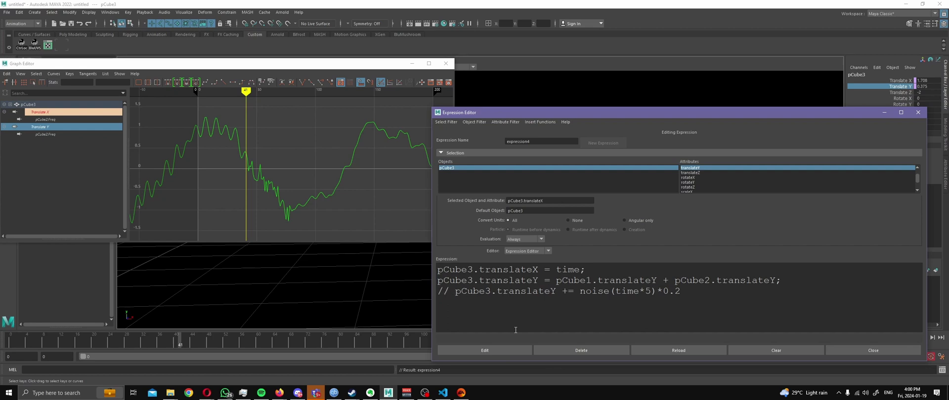
pyautogui.tripleClick(446, 294)
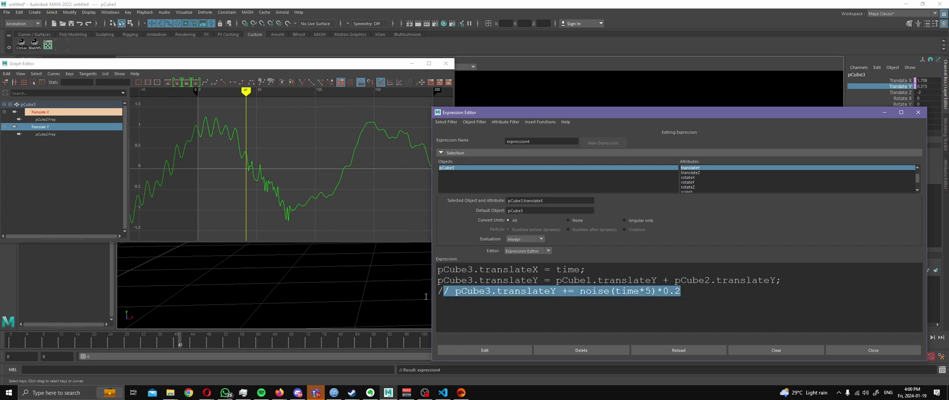
pyautogui.click(438, 293)
pyautogui.moveTo(438, 291); pyautogui.dragTo(559, 306)
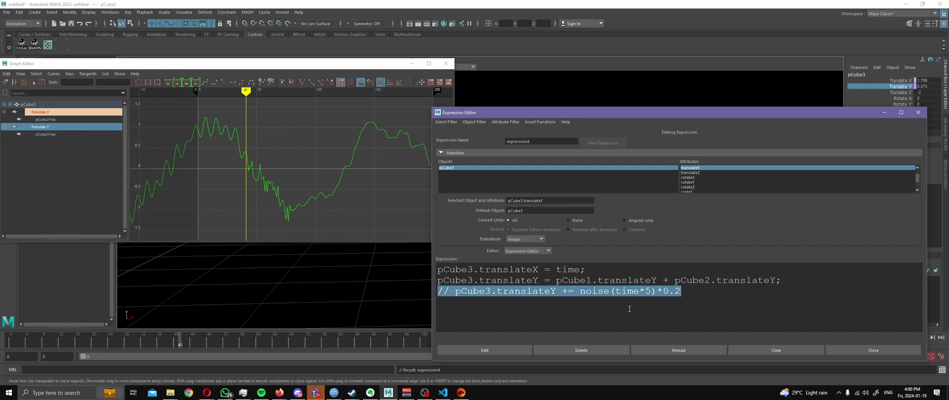
pyautogui.click(559, 306)
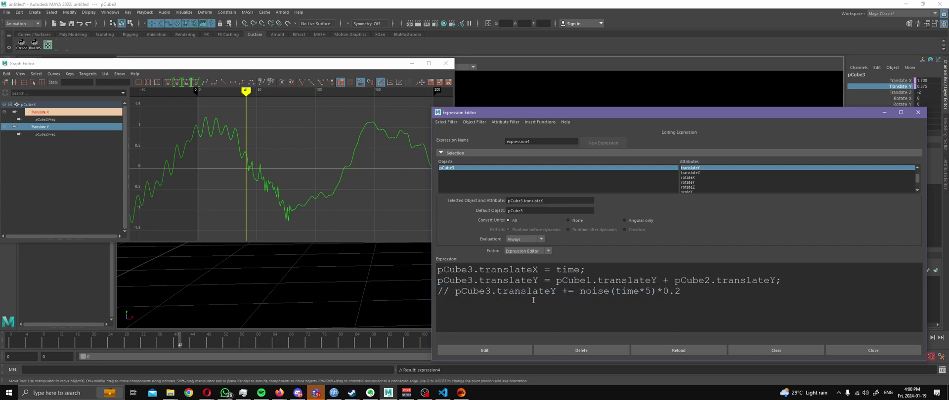
pyautogui.click(495, 346)
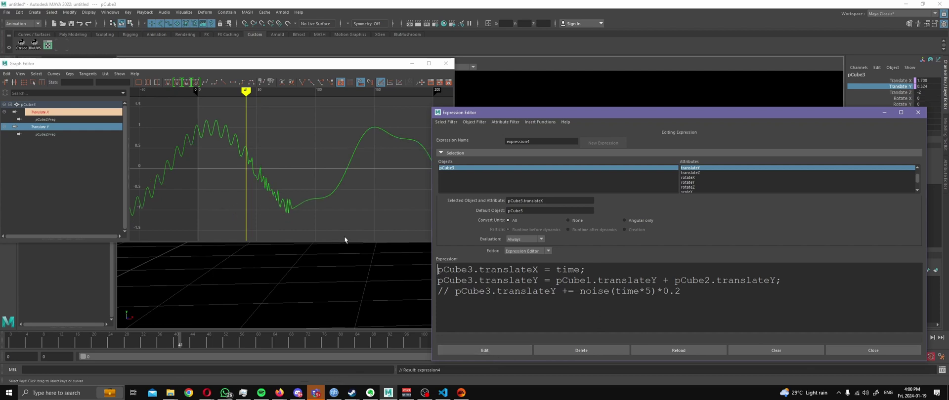
# Re-enable the noise line and apply it, and comment it out and reapply to compare pCube3's curve
pyautogui.moveTo(448, 293); pyautogui.dragTo(431, 294)
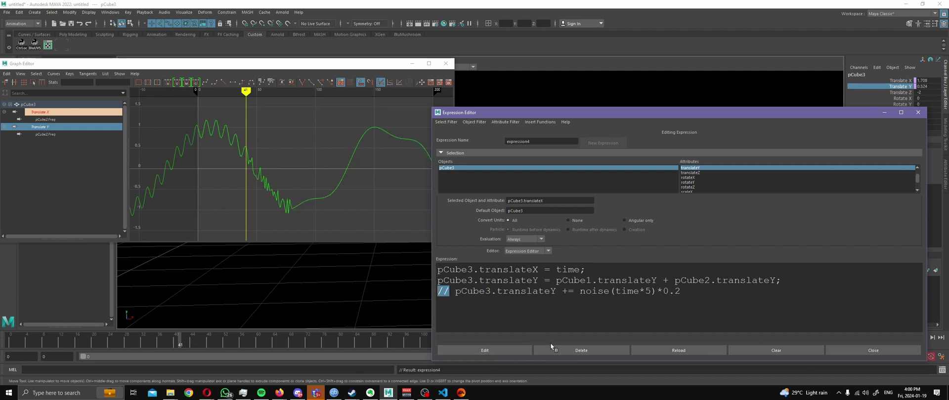
pyautogui.press('Delete')
pyautogui.press('Delete')
pyautogui.click(502, 349)
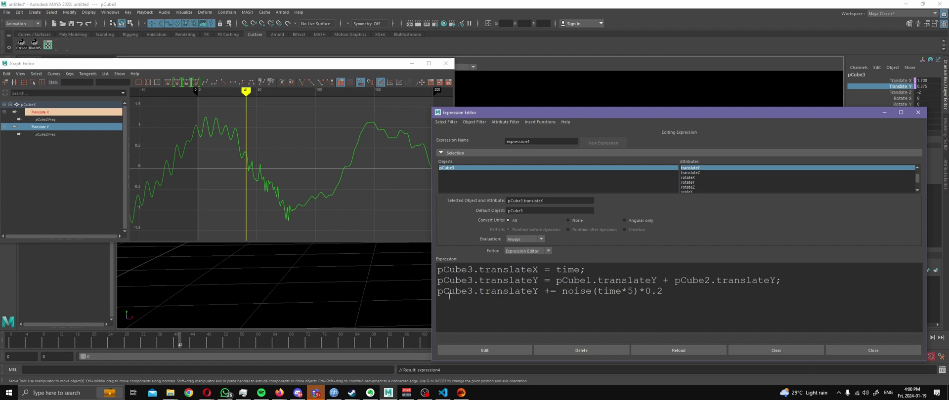
pyautogui.write('//')
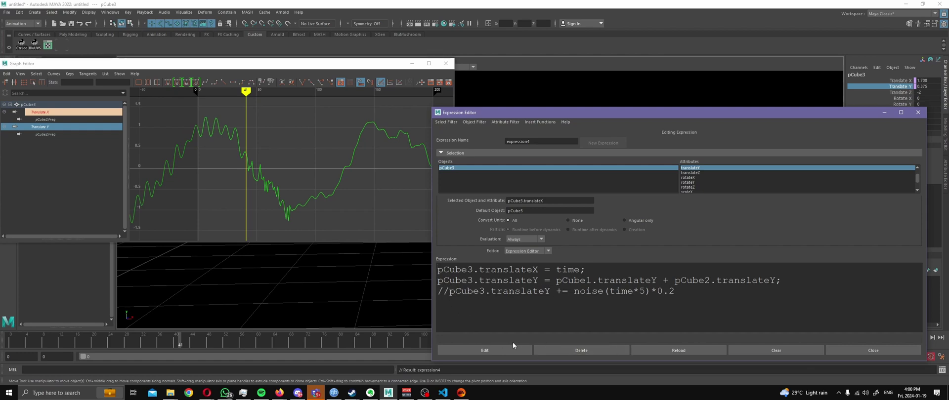
pyautogui.click(502, 346)
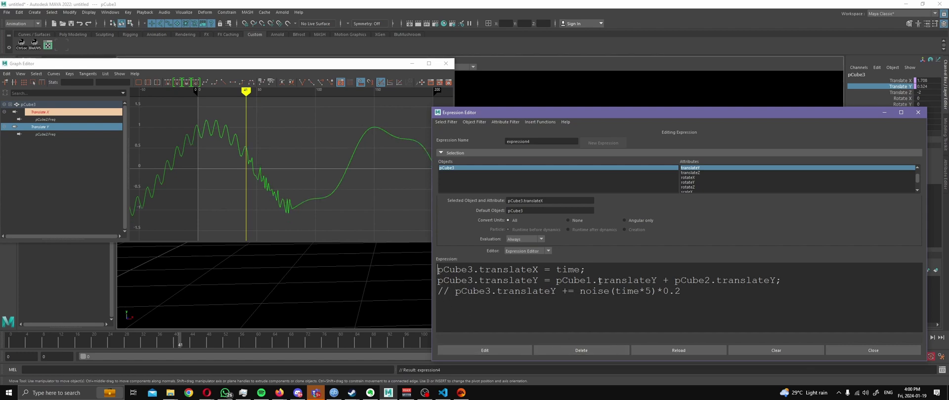
# Add a keyable float attribute named addNoise with default 0 to pCube3
pyautogui.moveTo(636, 111); pyautogui.dragTo(500, 149)
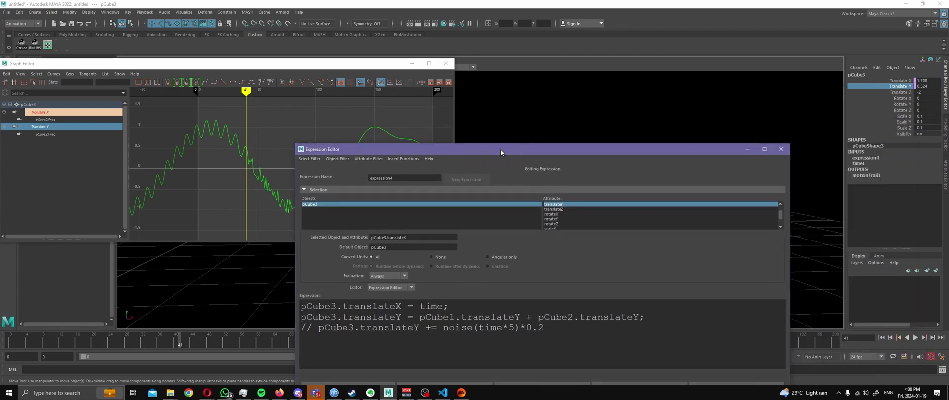
pyautogui.click(281, 63)
pyautogui.moveTo(280, 64); pyautogui.dragTo(308, 103)
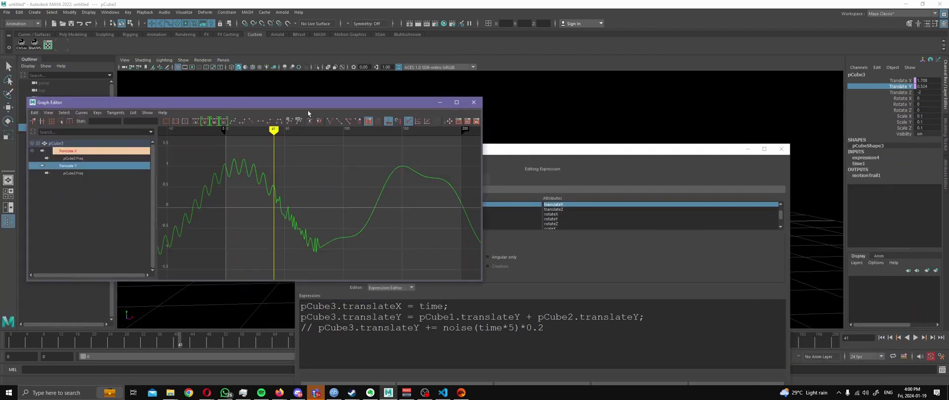
pyautogui.click(877, 68)
pyautogui.click(894, 161)
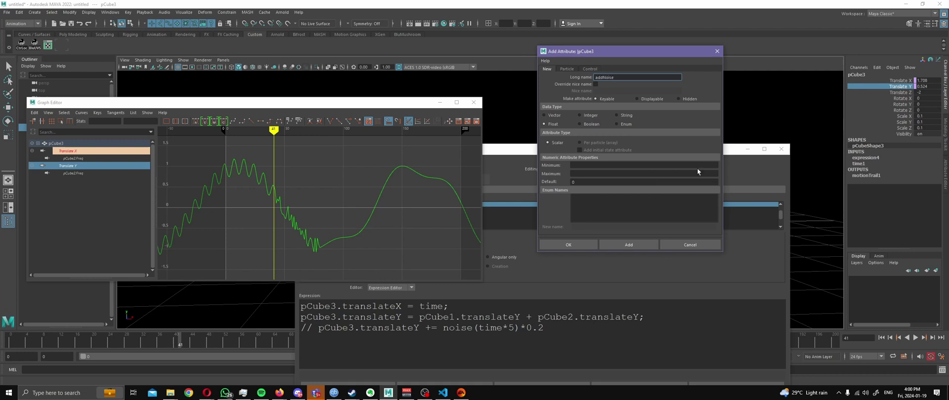
pyautogui.click(647, 248)
pyautogui.click(688, 242)
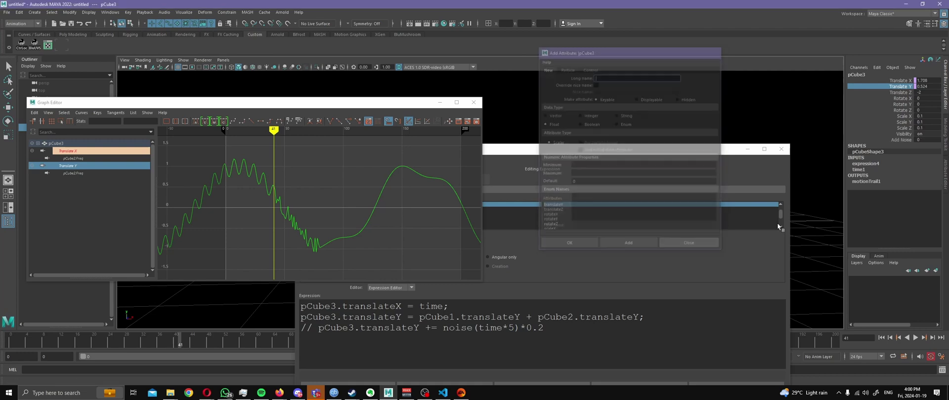
# Re-enable the noise line in pCube3's expression, replace its 0.2 multiplier with pCube3.addNoise, and apply the expression
pyautogui.moveTo(764, 149); pyautogui.dragTo(768, 110)
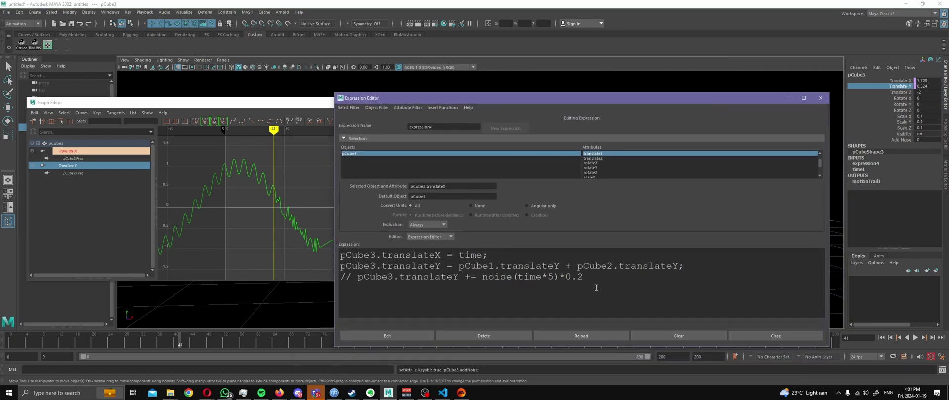
pyautogui.hotkey('ctrl', '/')
pyautogui.hotkey('shift', 'Right')
pyautogui.hotkey('shift', 'Right')
pyautogui.hotkey('shift', 'Right')
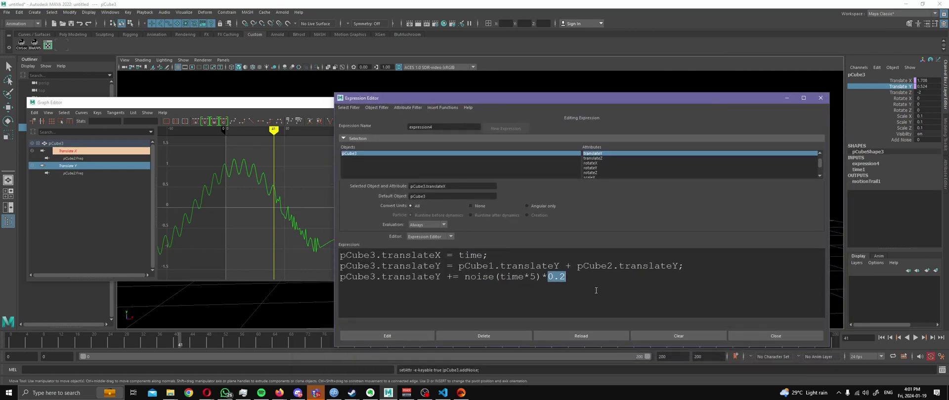
pyautogui.write('addNoise;')
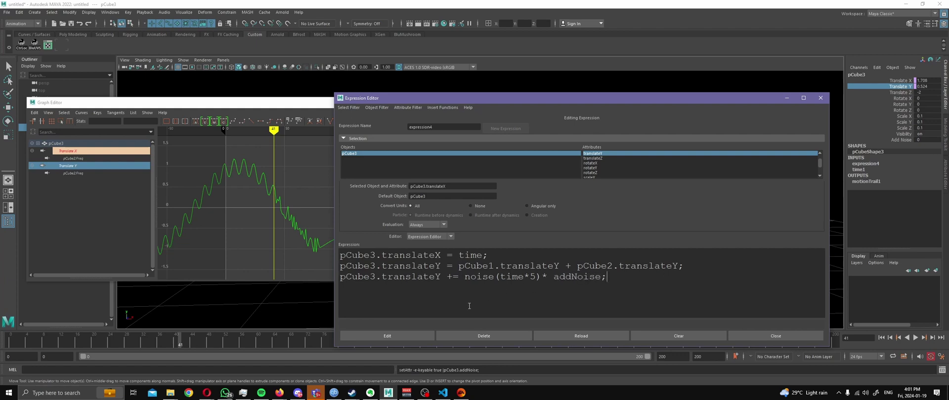
pyautogui.click(387, 335)
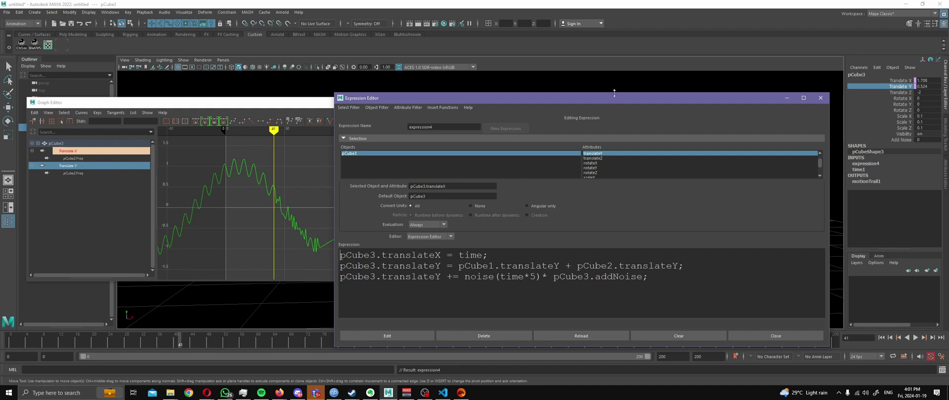
# Raise pCube3's Add Noise to 1.7 to check the refreshed translateY curve, and reset the attribute to 0
pyautogui.moveTo(618, 104); pyautogui.dragTo(675, 260)
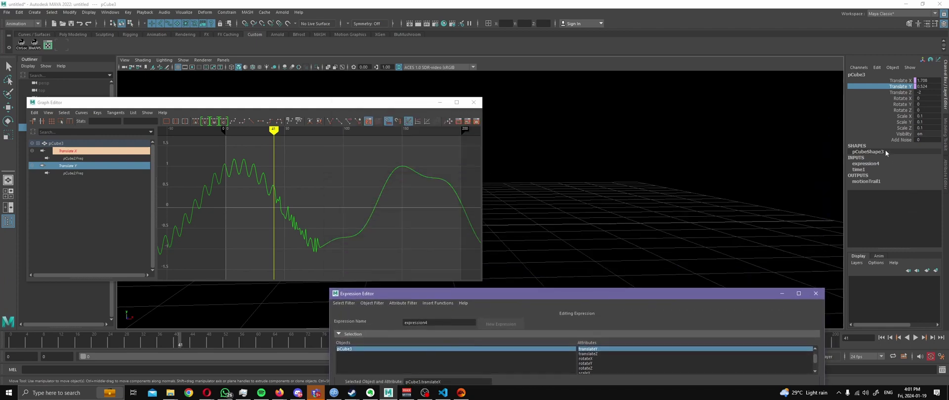
pyautogui.click(901, 140)
pyautogui.moveTo(695, 185); pyautogui.dragTo(704, 184, button='middle')
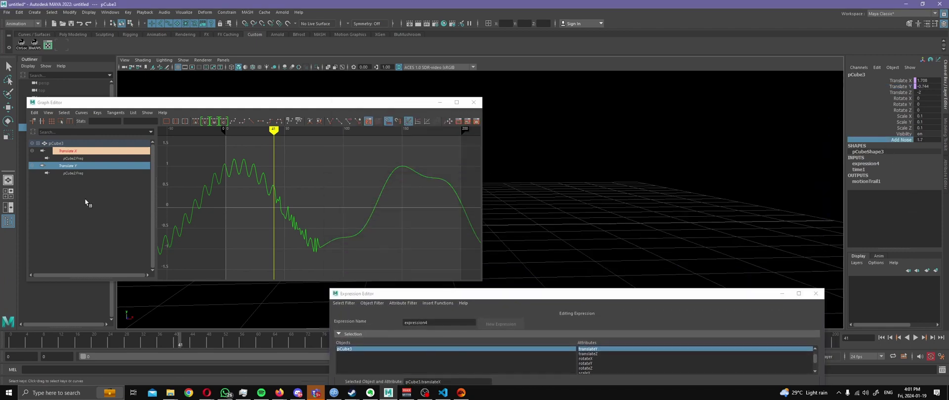
pyautogui.click(85, 203)
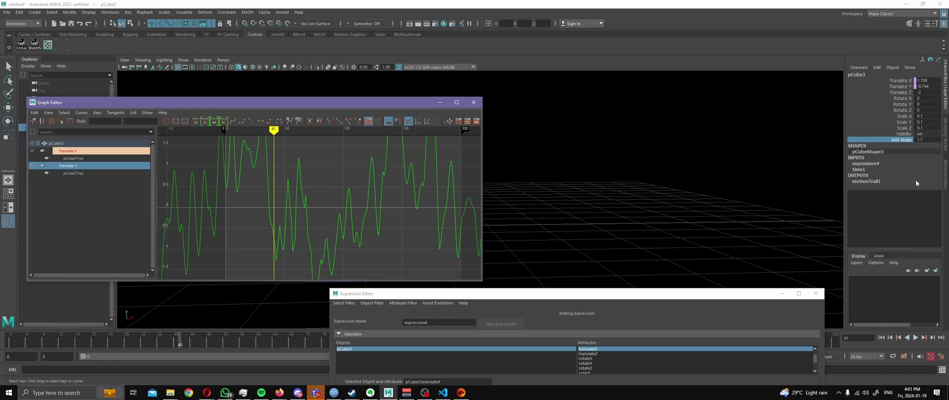
pyautogui.click(931, 140)
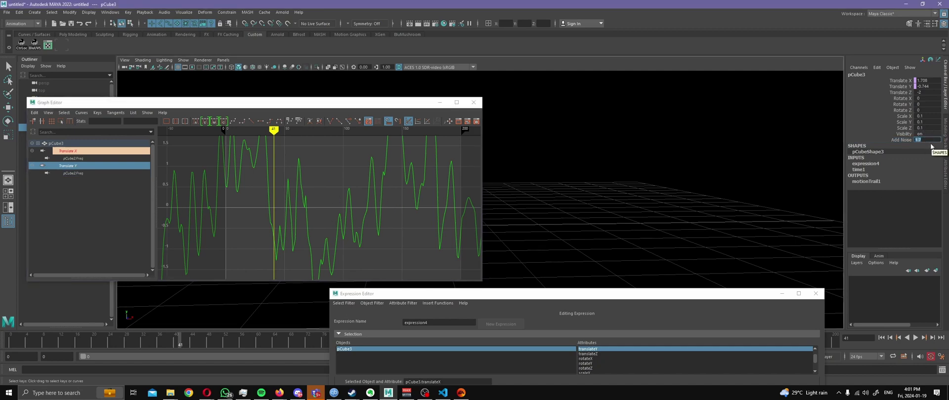
pyautogui.write('0')
pyautogui.press('Return')
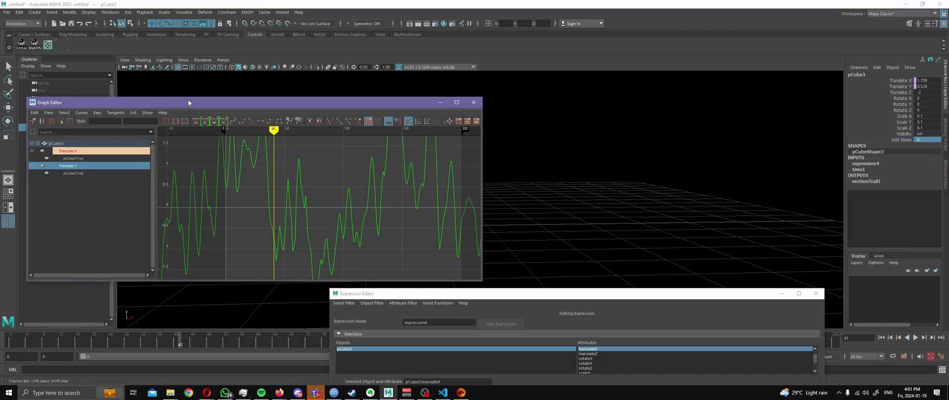
# Clear the Graph Editor away from pCube3's motion trail in the viewport and select pCube3
pyautogui.moveTo(188, 99); pyautogui.dragTo(191, 279)
pyautogui.click(44, 136)
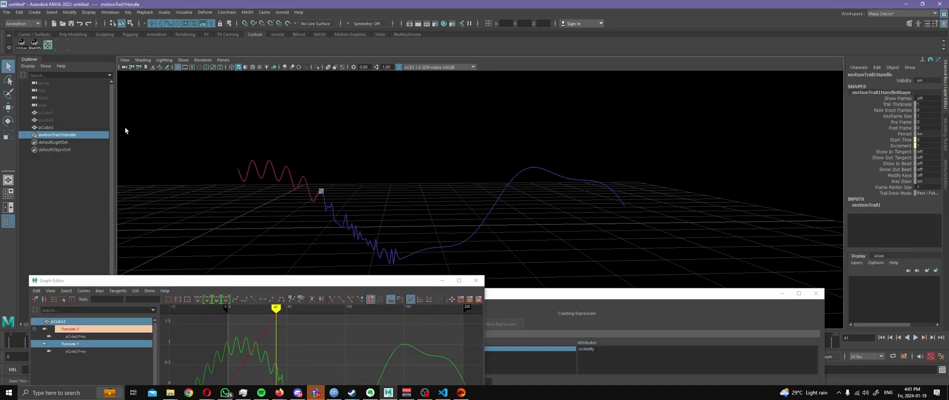
pyautogui.click(94, 129)
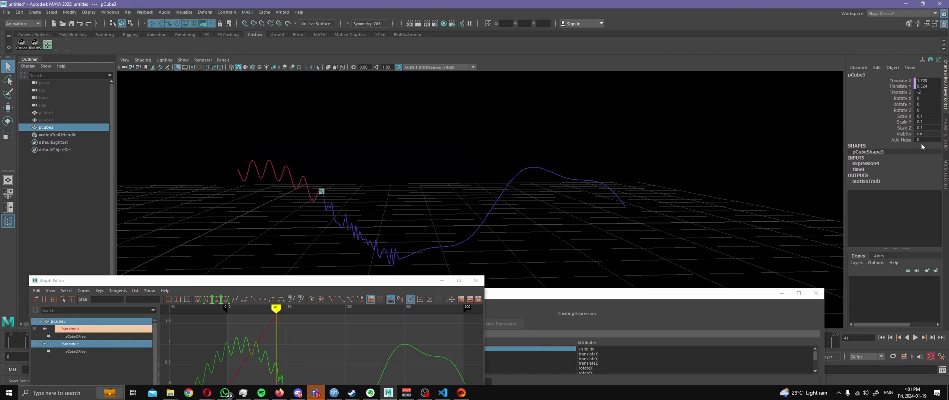
# Examine how the += line adds noise(time*5) multiplied by pCube3.addNoise to translateY in pCube3's expression
pyautogui.moveTo(583, 241); pyautogui.dragTo(617, 122)
pyautogui.scroll(-1, 665, 180)
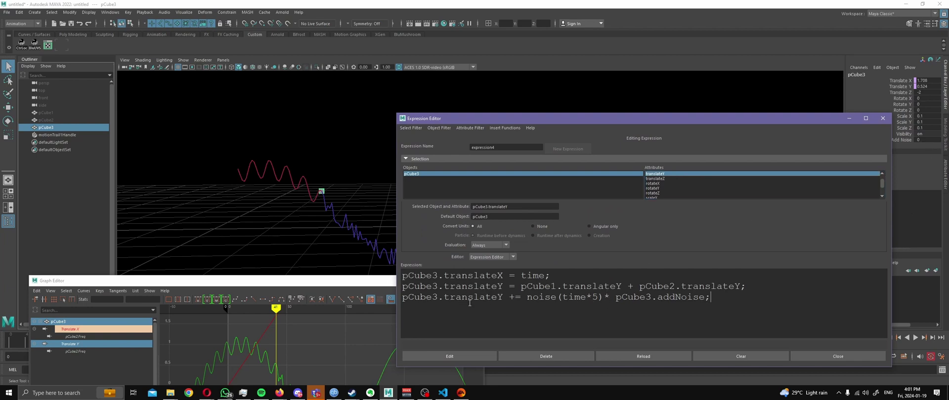
pyautogui.moveTo(504, 298); pyautogui.dragTo(401, 297)
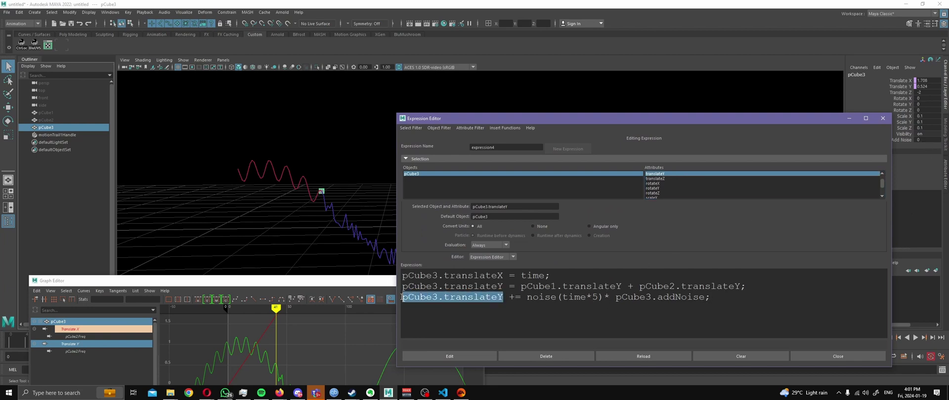
pyautogui.click(501, 286)
pyautogui.moveTo(502, 286); pyautogui.dragTo(699, 298)
pyautogui.click(546, 297)
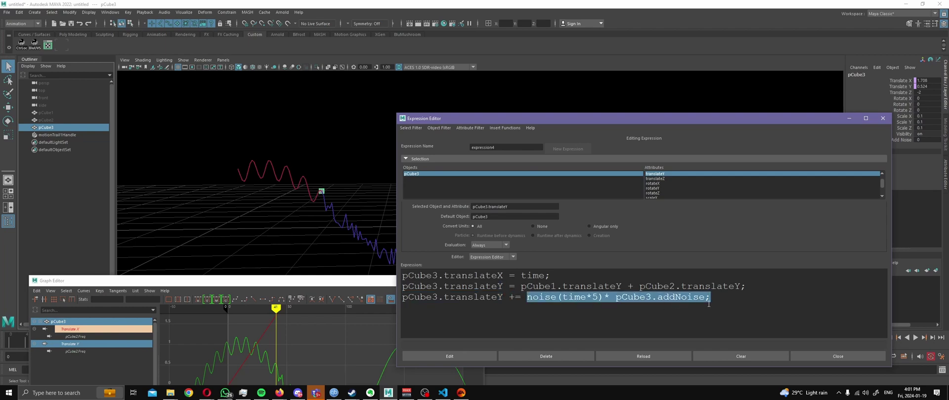
pyautogui.moveTo(527, 297); pyautogui.dragTo(728, 286)
pyautogui.click(625, 311)
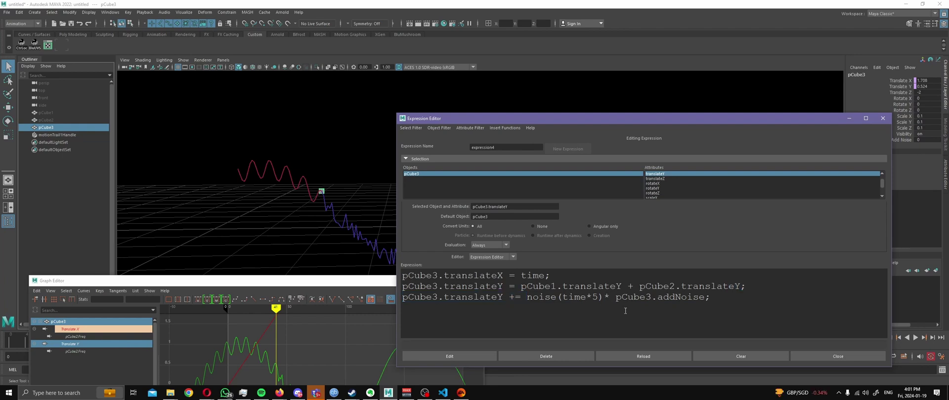
# Try varying pCube3's Add Noise value interactively and undo the change
pyautogui.moveTo(724, 119); pyautogui.dragTo(717, 295)
pyautogui.click(901, 140)
pyautogui.moveTo(731, 172); pyautogui.dragTo(746, 186, button='middle')
pyautogui.hotkey('ctrl', 'z')
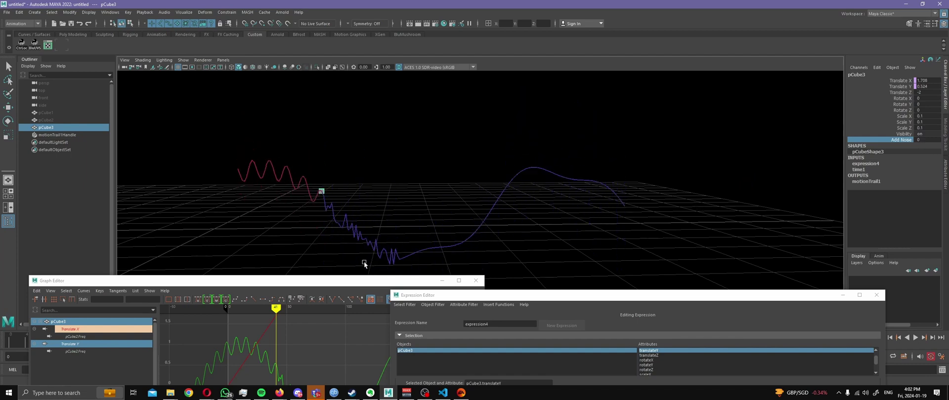
# Clear the timeline of floating windows and scrub through it to examine pCube3's movement along its motion trail
pyautogui.moveTo(365, 281); pyautogui.dragTo(379, 375)
pyautogui.click(99, 349)
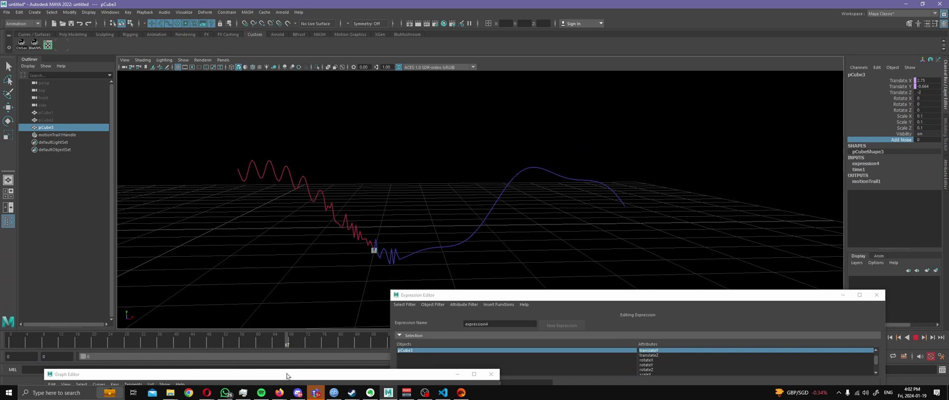
pyautogui.click(147, 343)
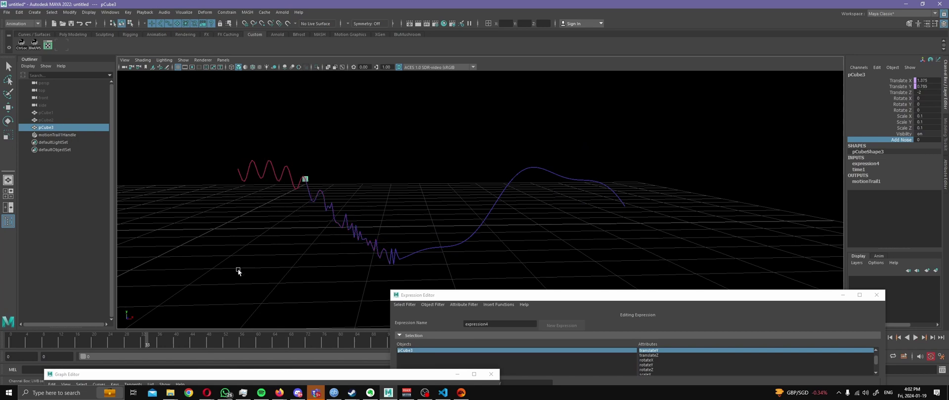
pyautogui.moveTo(155, 339); pyautogui.dragTo(383, 346)
pyautogui.moveTo(462, 299); pyautogui.dragTo(553, 326)
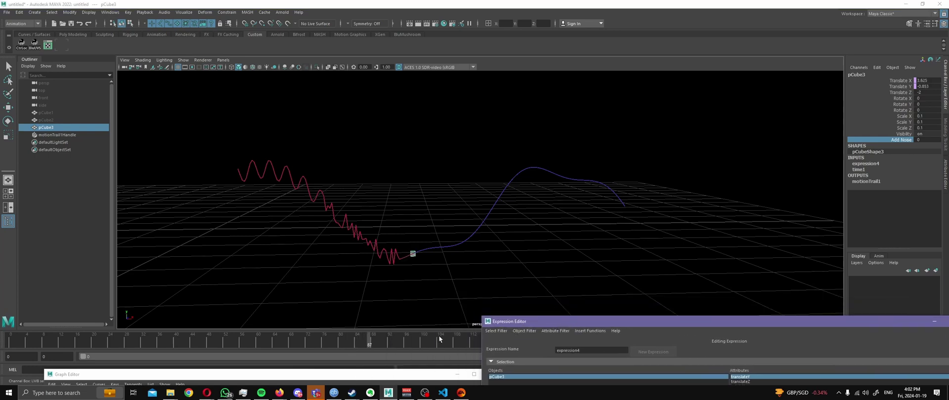
# Key pCube3's Add Noise at 0 on frame 90 and at a raised value on frame 100
pyautogui.moveTo(377, 351)
pyautogui.mouseDown()
pyautogui.moveTo(434, 349)
pyautogui.moveTo(380, 365)
pyautogui.mouseUp()
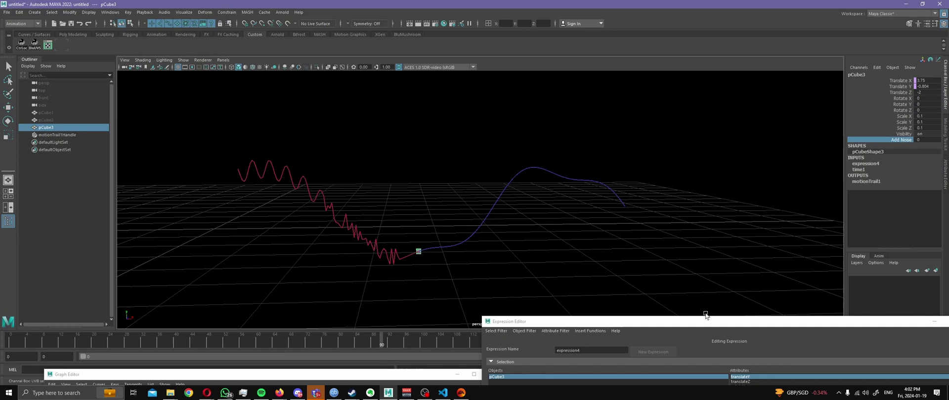
pyautogui.moveTo(705, 318); pyautogui.dragTo(701, 137)
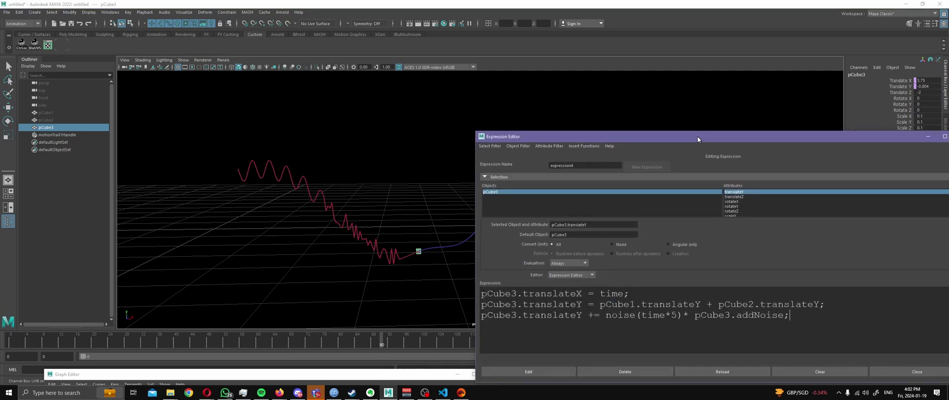
pyautogui.moveTo(798, 141); pyautogui.dragTo(805, 345)
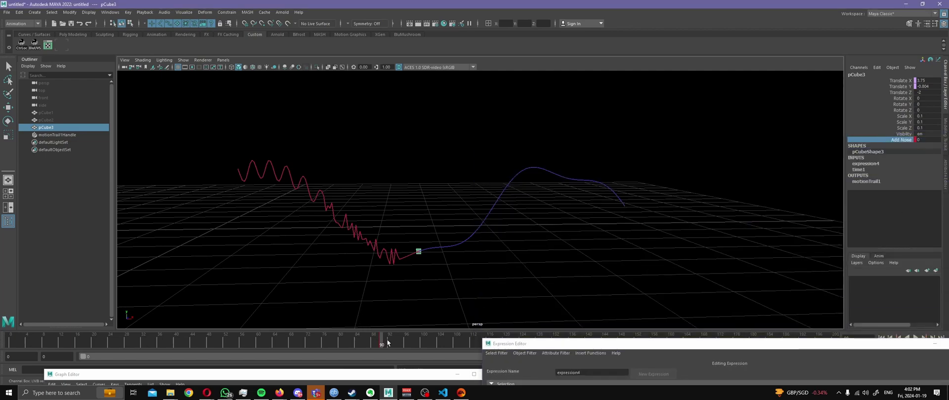
pyautogui.click(424, 340)
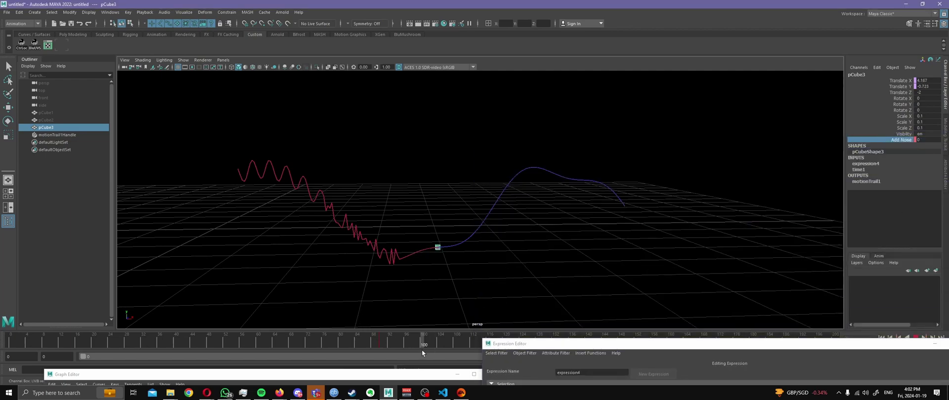
pyautogui.click(931, 139)
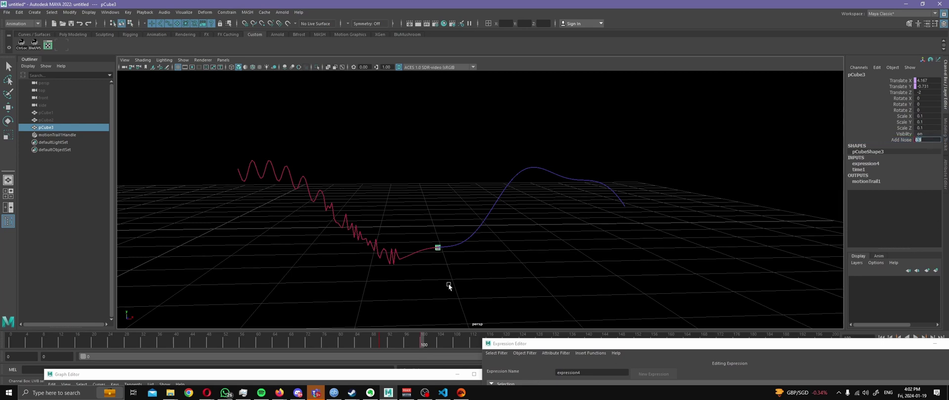
# Refresh pCube3's motion trail through motionTrail1's Start Time attribute, and return to the channel view at frame 98
pyautogui.click(65, 208)
pyautogui.click(65, 135)
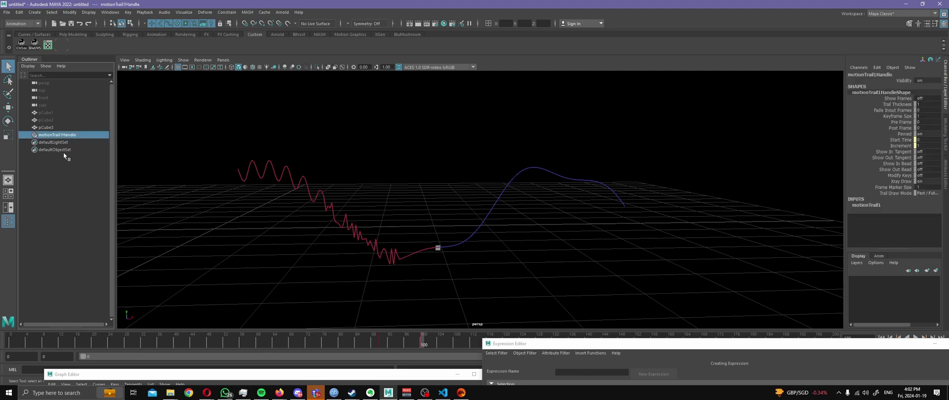
pyautogui.hotkey('ctrl', 'a')
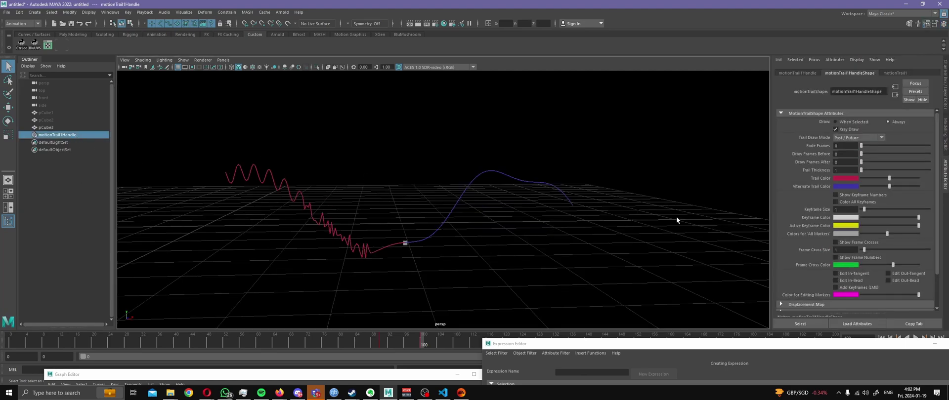
pyautogui.click(894, 73)
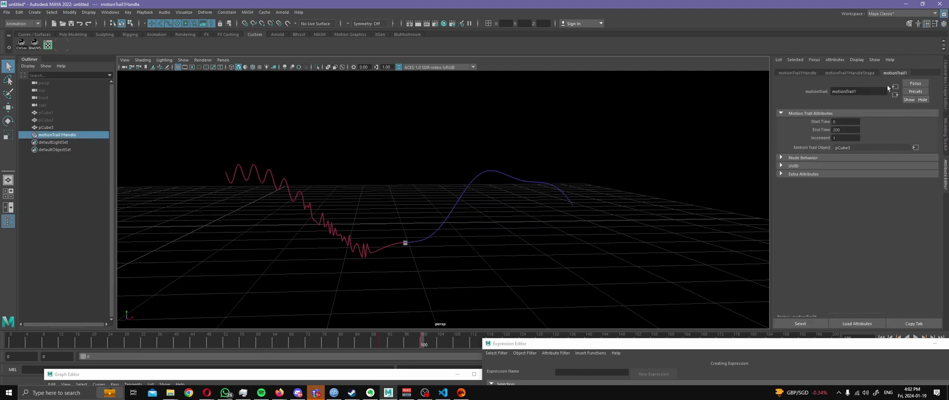
pyautogui.click(852, 121)
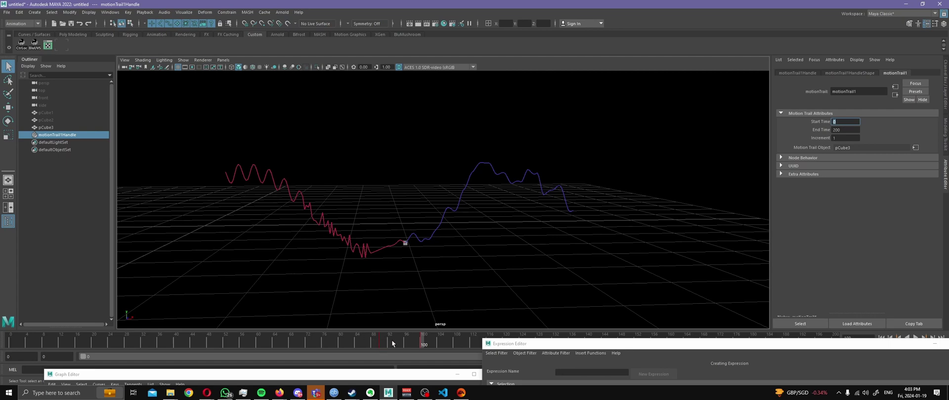
pyautogui.moveTo(391, 343); pyautogui.dragTo(415, 354)
pyautogui.hotkey('ctrl', 'a')
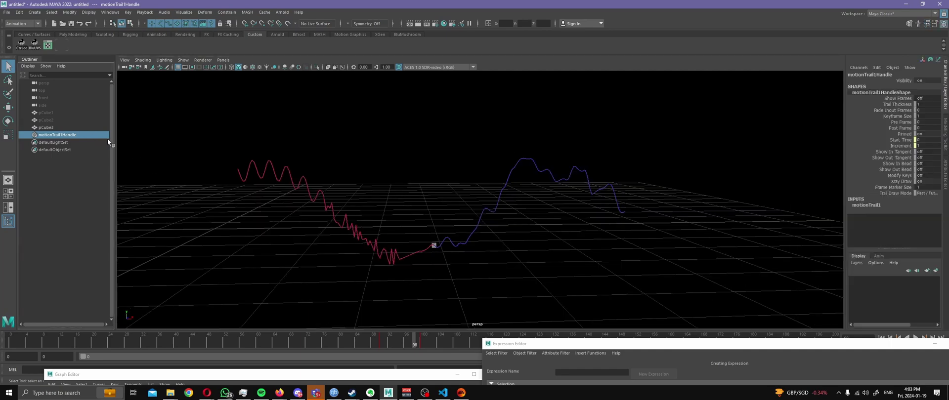
# Select pCube3 and scrub and play the timeline to examine its motion before and after the Add Noise keys
pyautogui.click(46, 127)
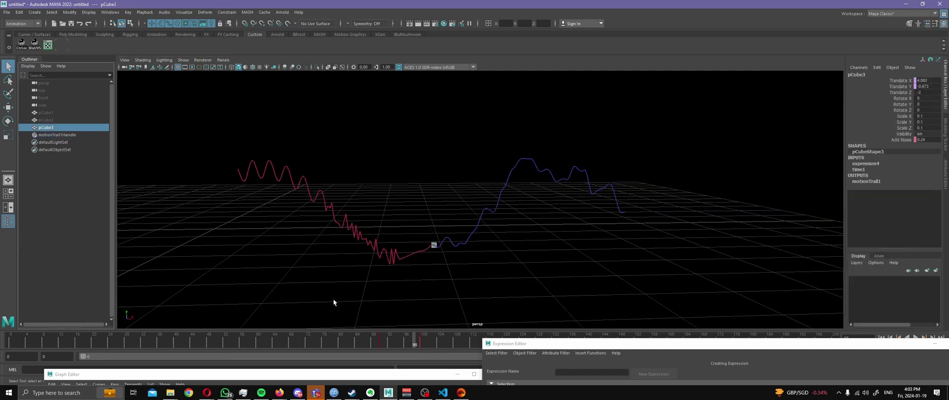
pyautogui.moveTo(384, 335); pyautogui.dragTo(776, 347)
pyautogui.moveTo(372, 341); pyautogui.dragTo(332, 296)
pyautogui.moveTo(529, 343); pyautogui.dragTo(451, 119)
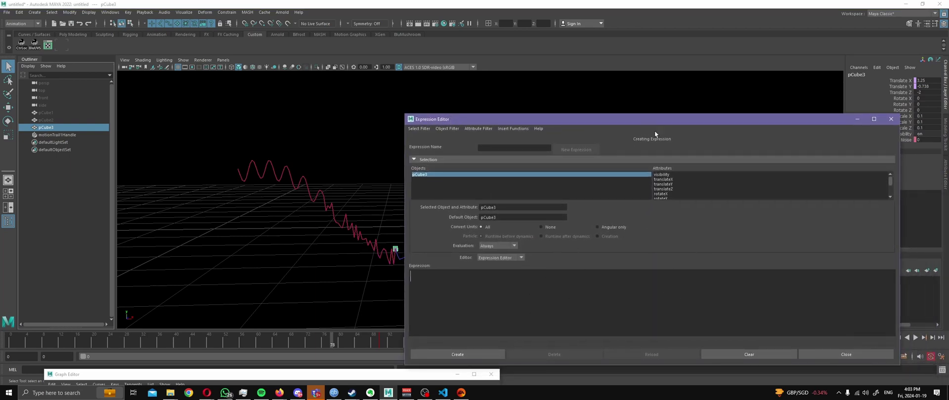
pyautogui.moveTo(661, 129); pyautogui.dragTo(694, 380)
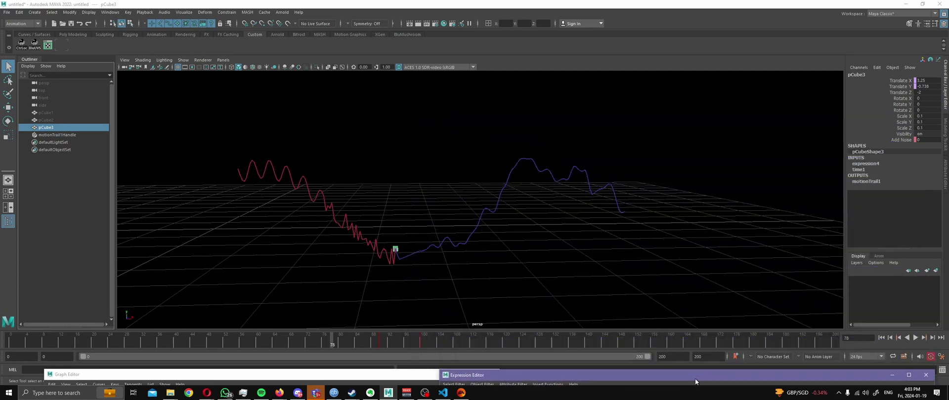
pyautogui.hotkey('alt', 'v')
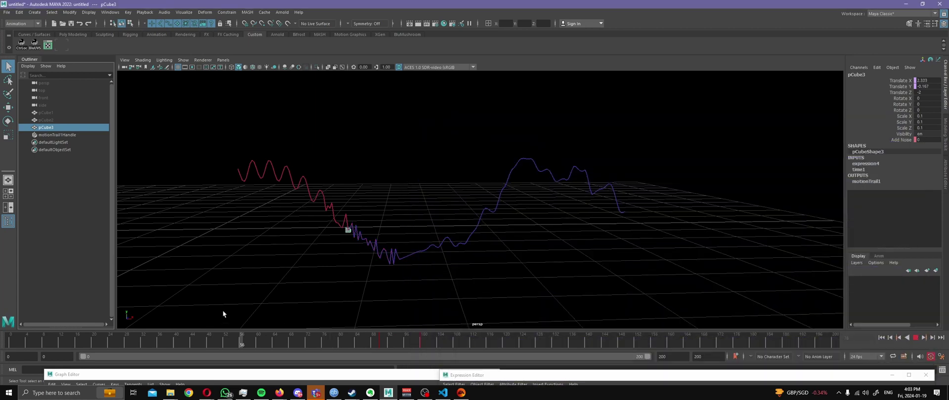
pyautogui.moveTo(73, 300); pyautogui.dragTo(183, 326)
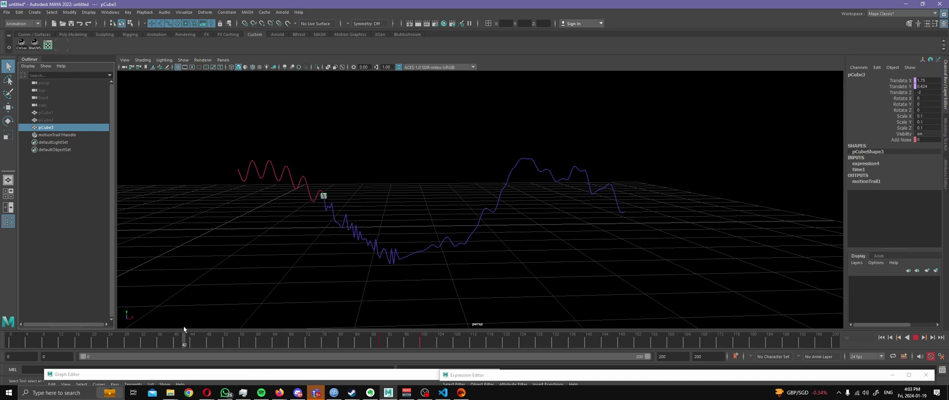
# Select pCube2 and play and scrub the timeline to examine the motion trail around its Freq keys
pyautogui.click(54, 119)
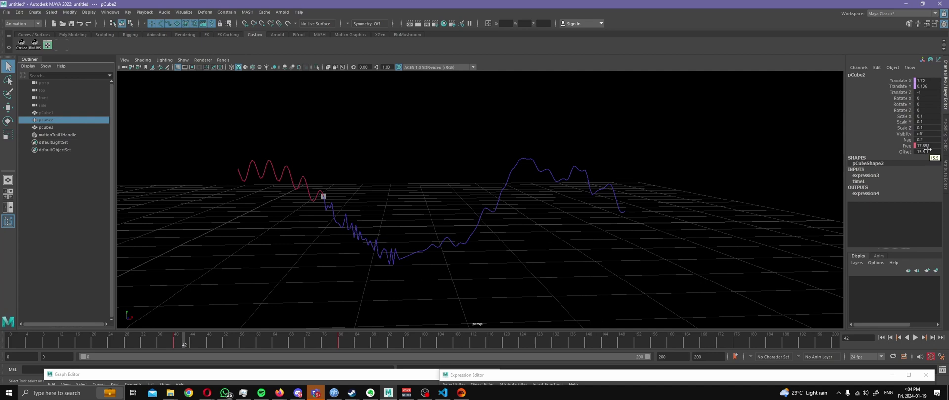
pyautogui.hotkey('alt', 'v')
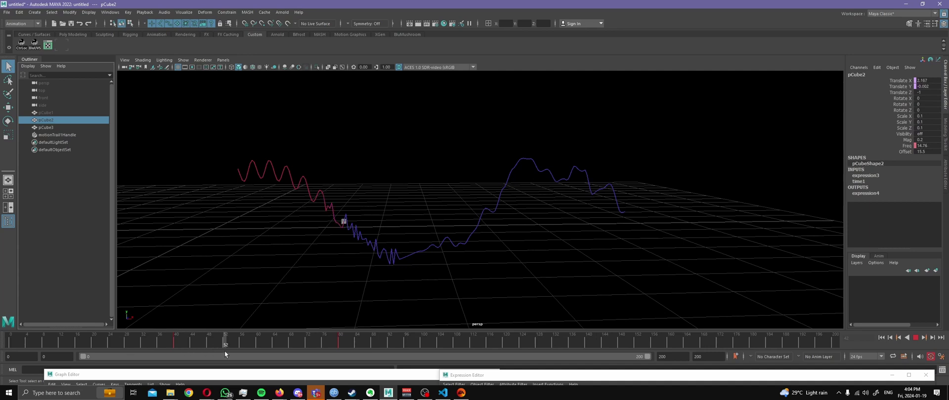
pyautogui.hotkey('alt', 'v')
pyautogui.moveTo(284, 338); pyautogui.dragTo(440, 341)
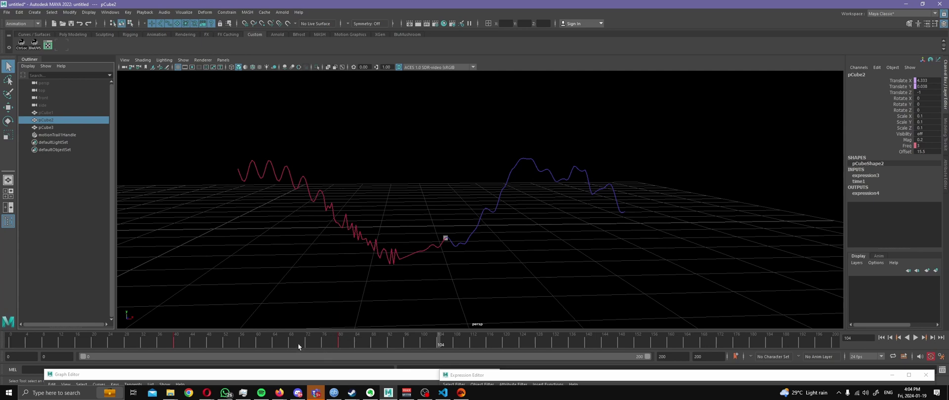
pyautogui.moveTo(298, 343); pyautogui.dragTo(567, 346)
pyautogui.moveTo(263, 339); pyautogui.dragTo(231, 340)
pyautogui.moveTo(247, 338); pyautogui.dragTo(137, 315)
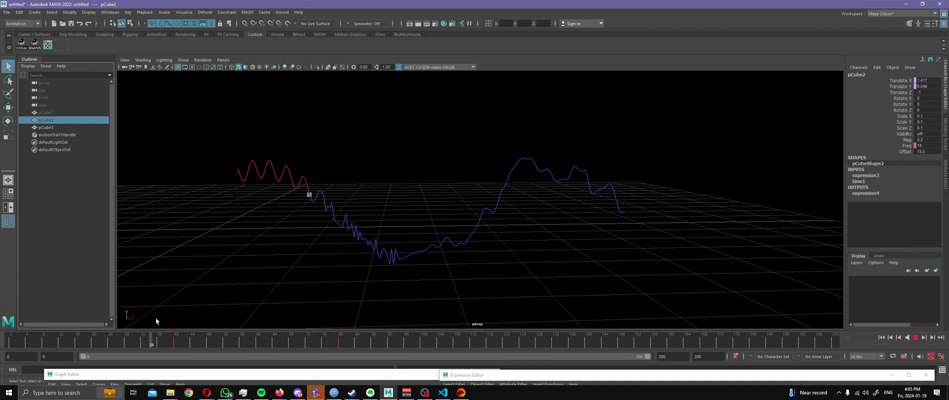
pyautogui.press('Escape')
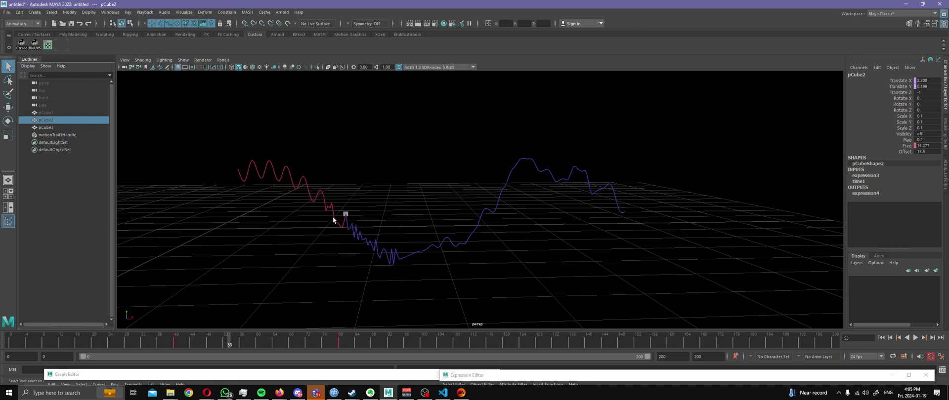
pyautogui.moveTo(182, 342); pyautogui.dragTo(285, 347)
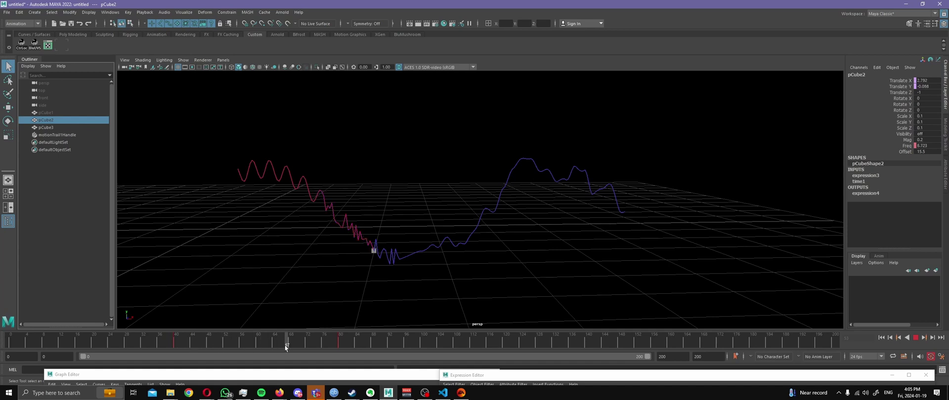
pyautogui.moveTo(285, 348); pyautogui.dragTo(218, 347)
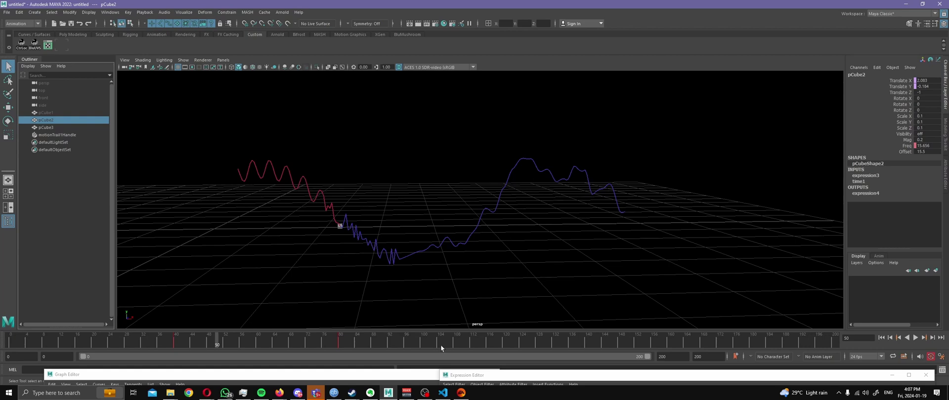
# Switch to the notes.md preview in VS Code and review its Multiplication, Key factors for combination and Demo sections
pyautogui.click(443, 393)
pyautogui.scroll(-5, 288, 254)
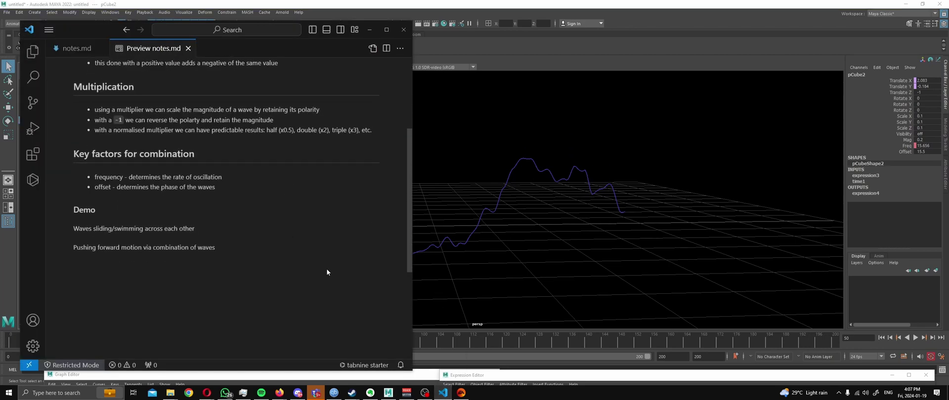
pyautogui.scroll(3, 327, 269)
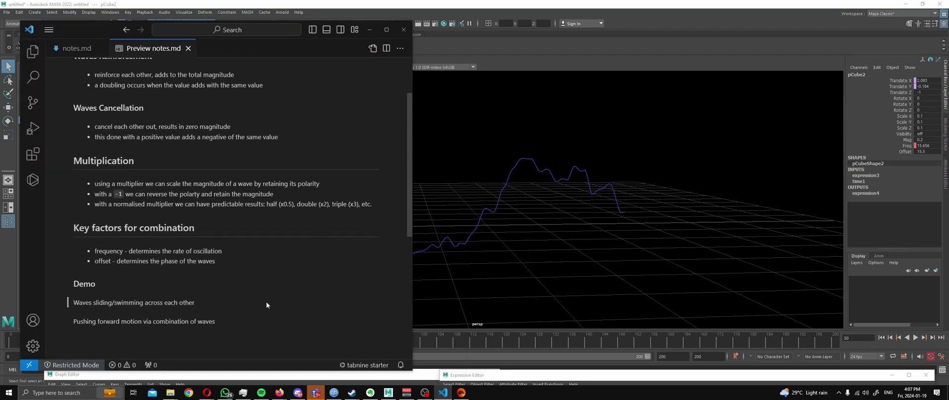
pyautogui.moveTo(224, 318); pyautogui.dragTo(71, 317)
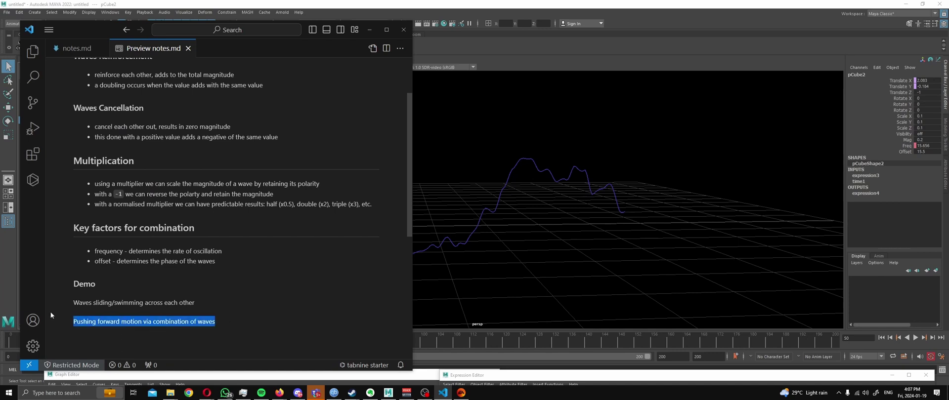
pyautogui.click(234, 325)
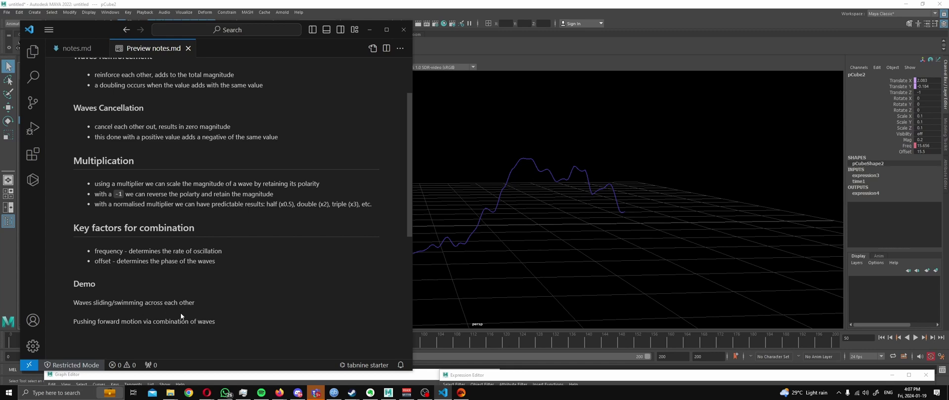
pyautogui.moveTo(73, 302); pyautogui.dragTo(152, 317)
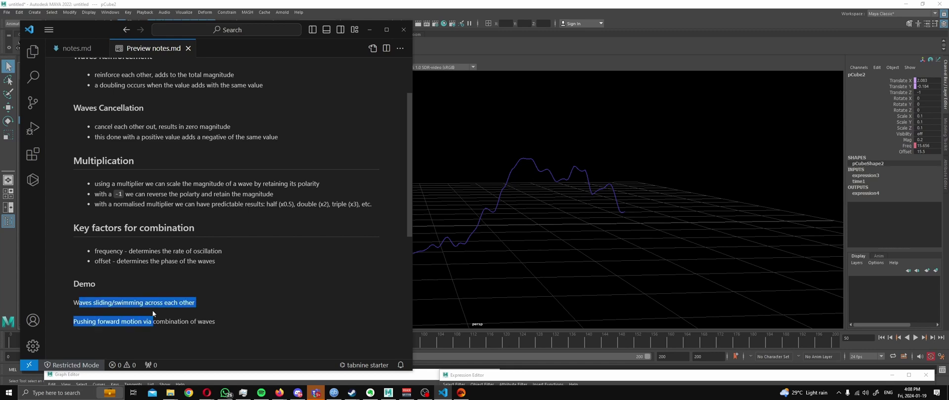
pyautogui.click(183, 321)
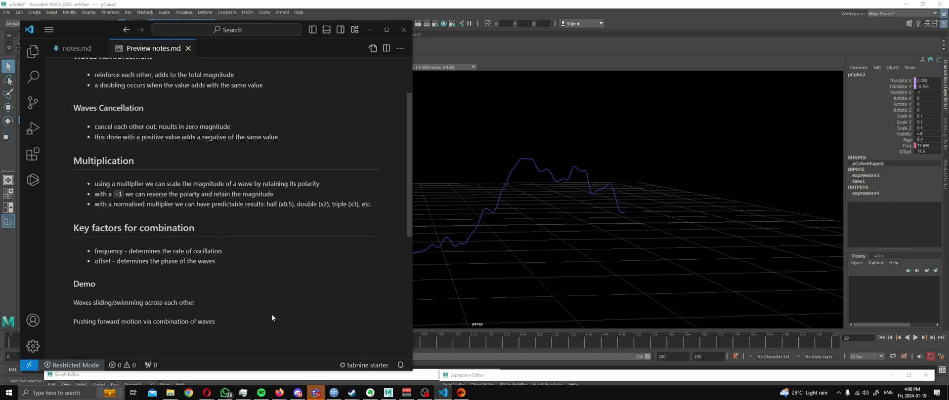
pyautogui.moveTo(382, 210); pyautogui.dragTo(84, 177)
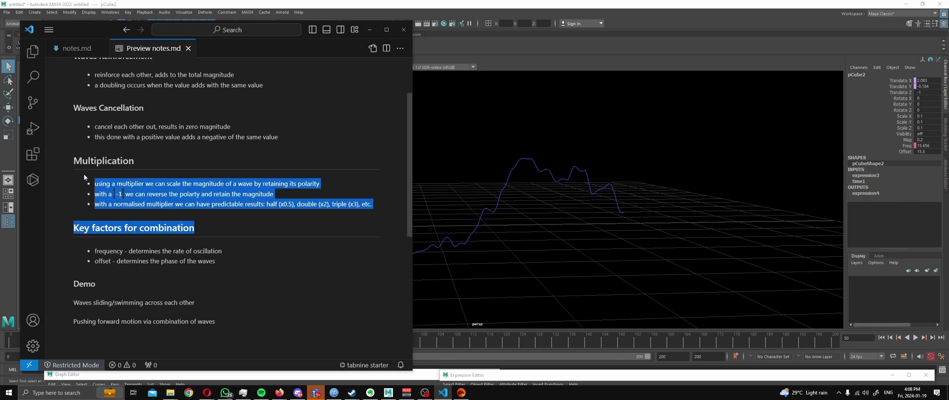
pyautogui.click(99, 163)
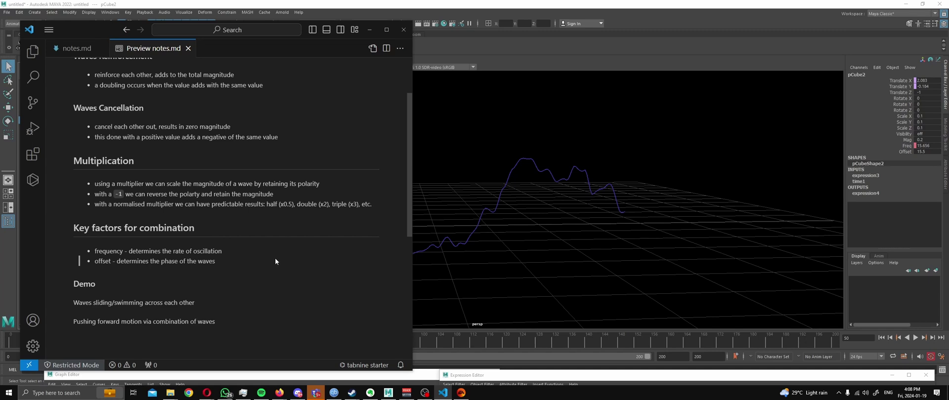
pyautogui.moveTo(425, 393)
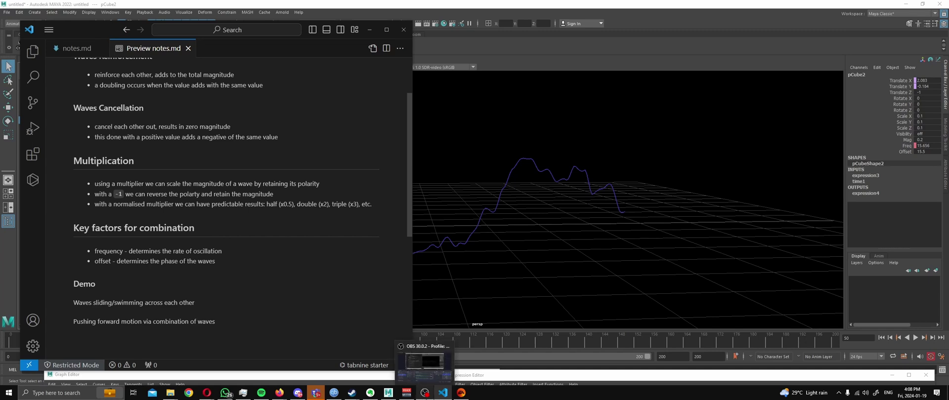